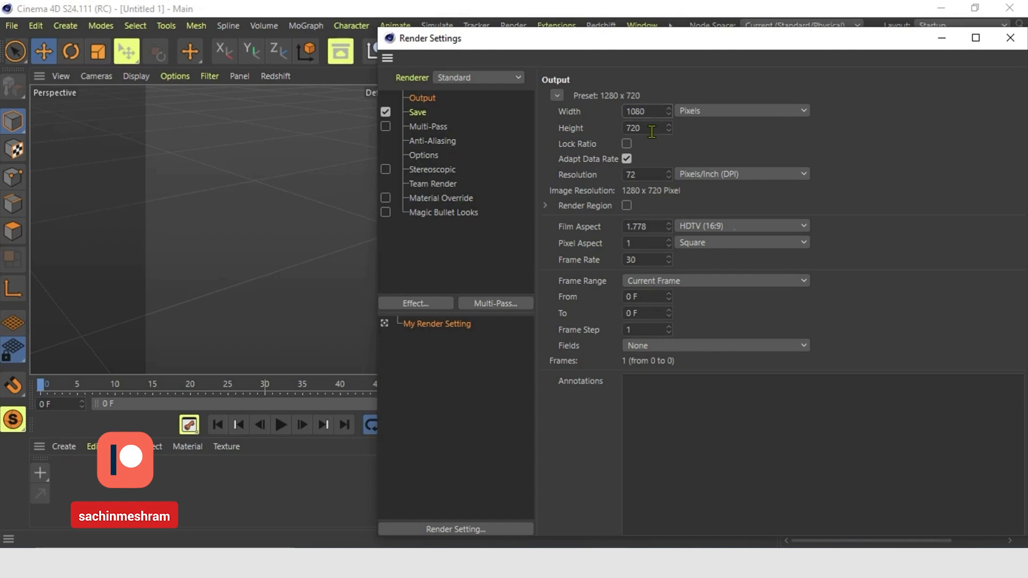
Set the render output height to 1080 pixels and close the render settings.
type("1080")
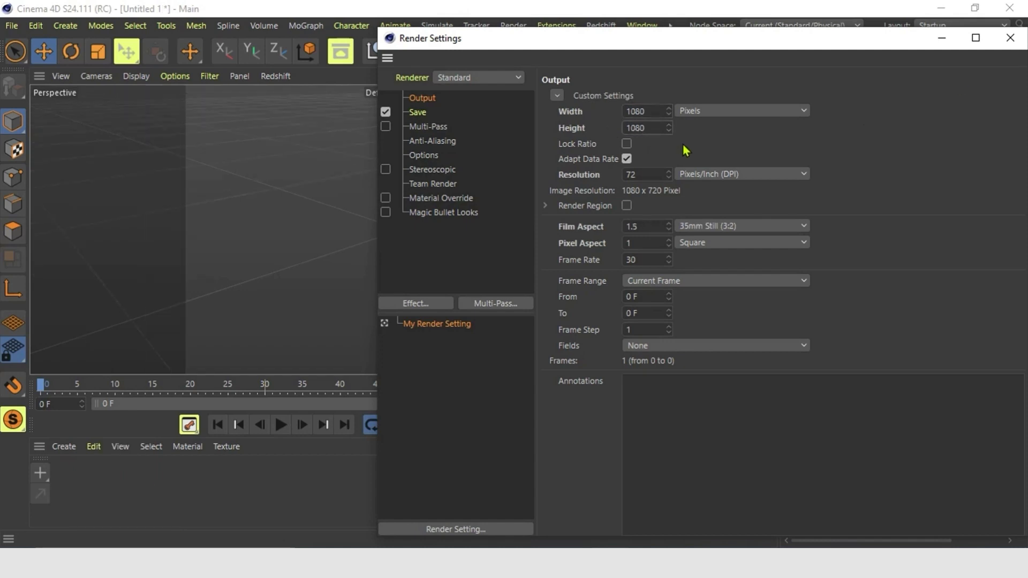
left_click(1010, 37)
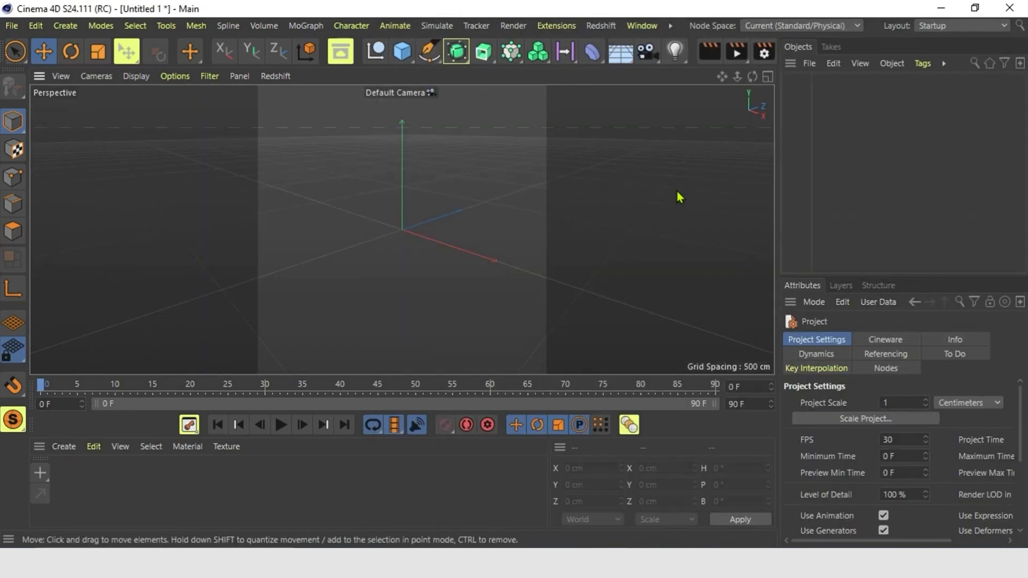
Add a Formula spline to the scene and frame it in the perspective view.
left_click(429, 52)
left_click(774, 98)
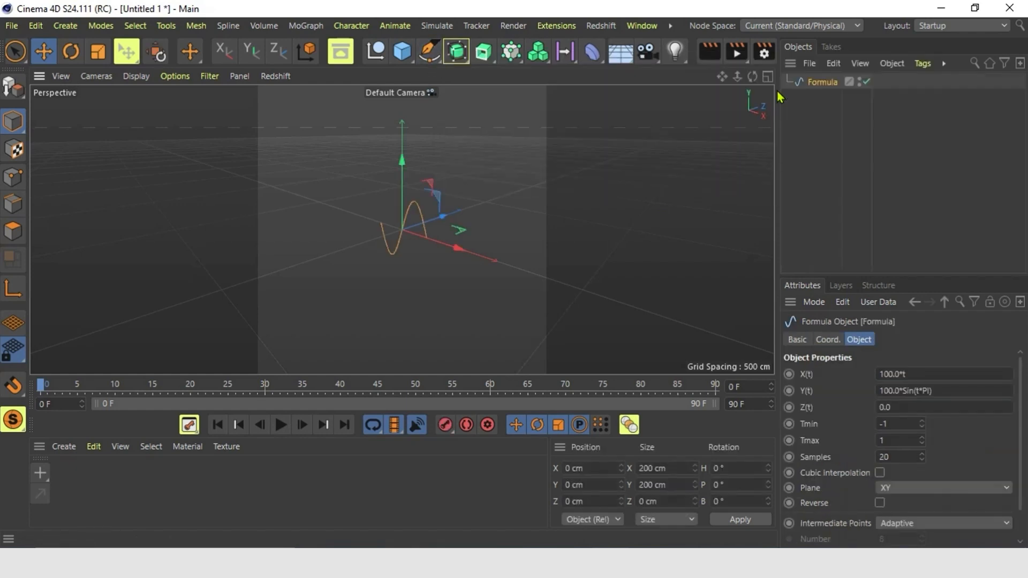
left_click_drag(496, 227, 480, 266, "alt")
scroll(427, 261, "up", 10)
scroll(426, 260, "down", 5)
middle_click_drag(426, 261, 458, 272, "alt")
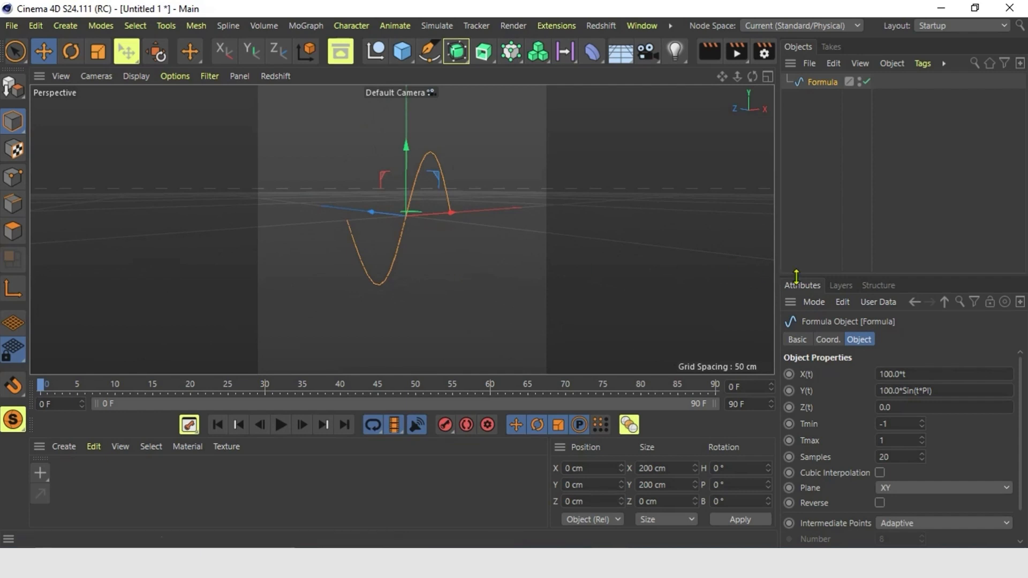
Set the Formula spline's X(t) to 200.0*t and its Y(t) to 30.0*Sin(t*PI).
left_click(876, 371)
key("Return")
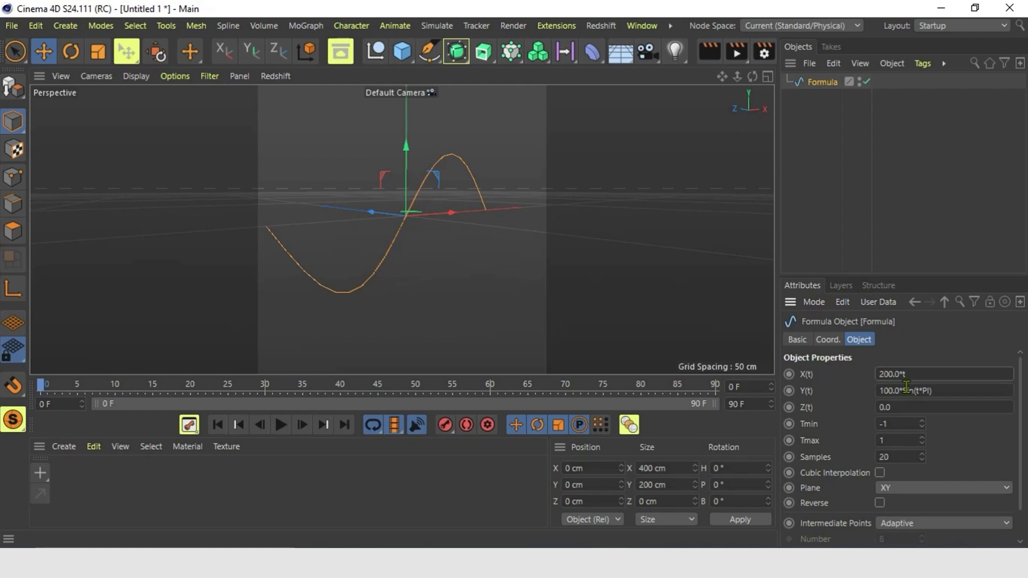
left_click(877, 390)
key("Delete")
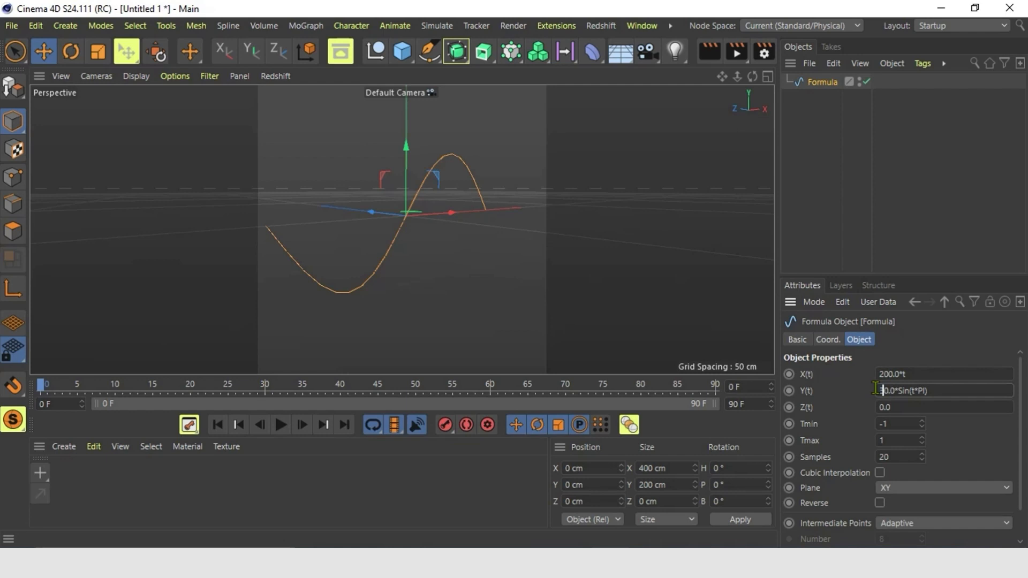
key("Return")
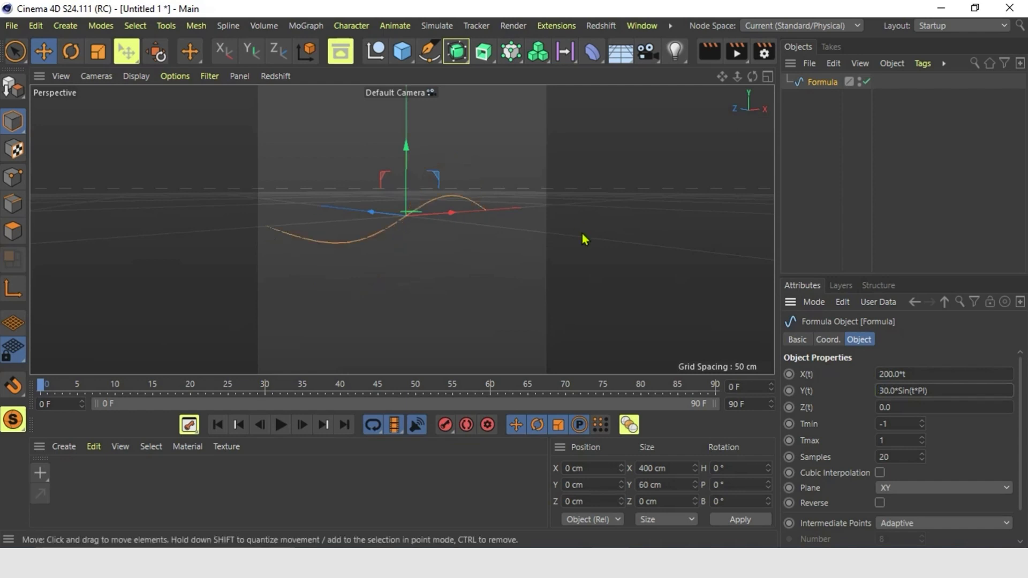
Set the Formula spline's Tmax to 4 and its Samples to 100 for a longer, smoother wave.
double_click(897, 440)
type("4")
key("Return")
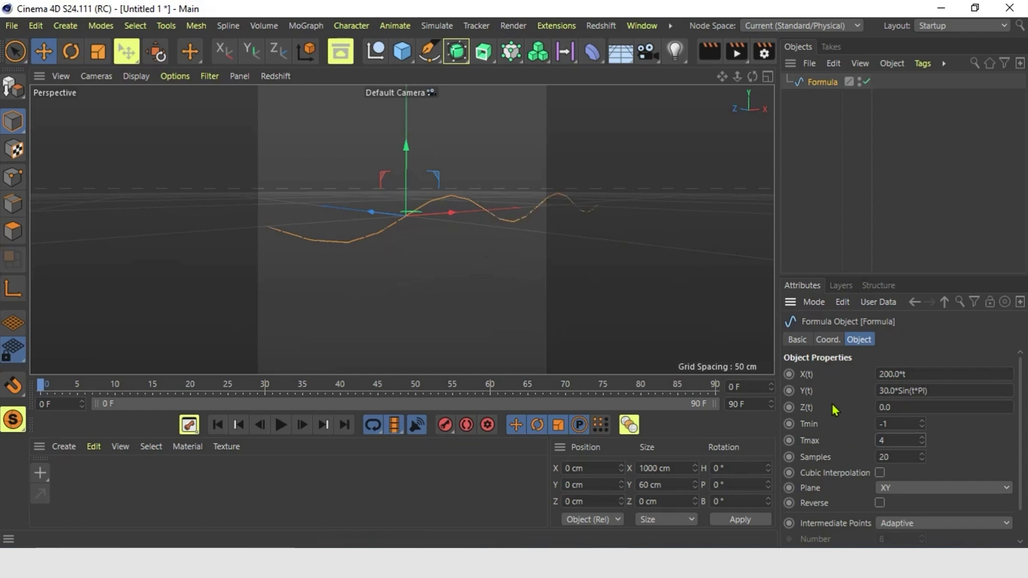
double_click(898, 457)
type("100")
key("Return")
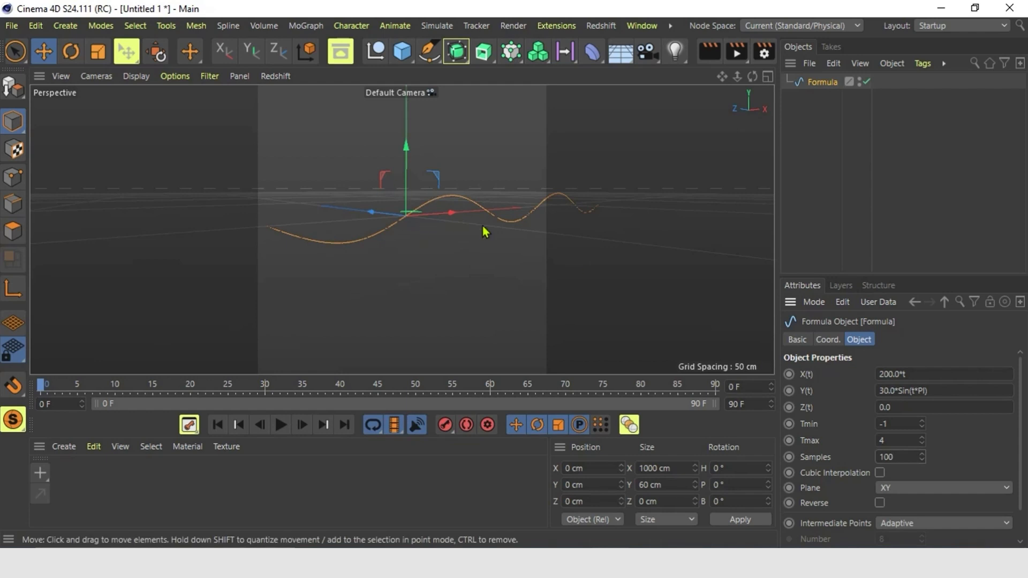
left_click_drag(480, 271, 449, 271, "alt")
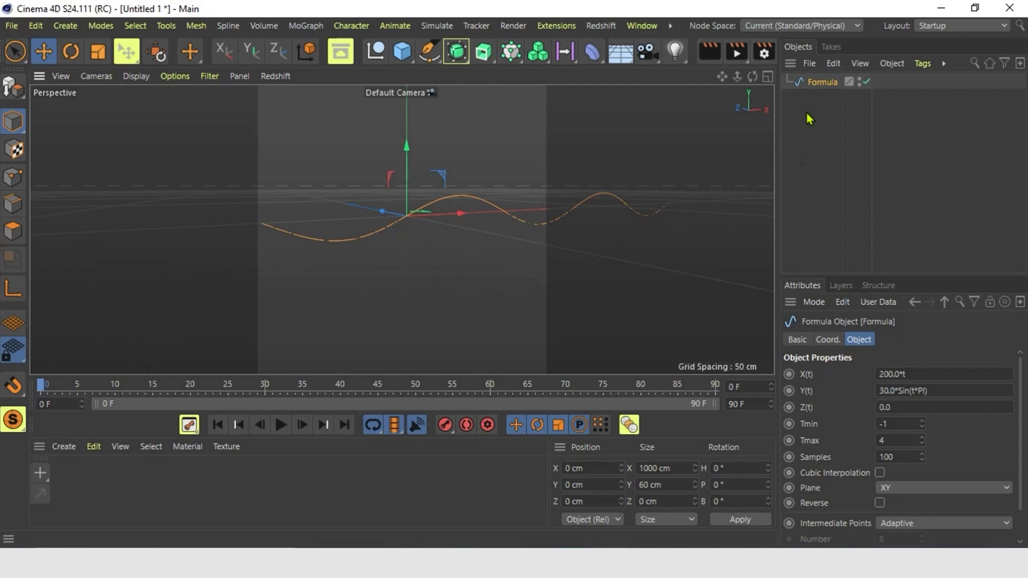
Duplicate the Formula spline and disable the original.
left_click_drag(812, 77, 811, 74, "ctrl")
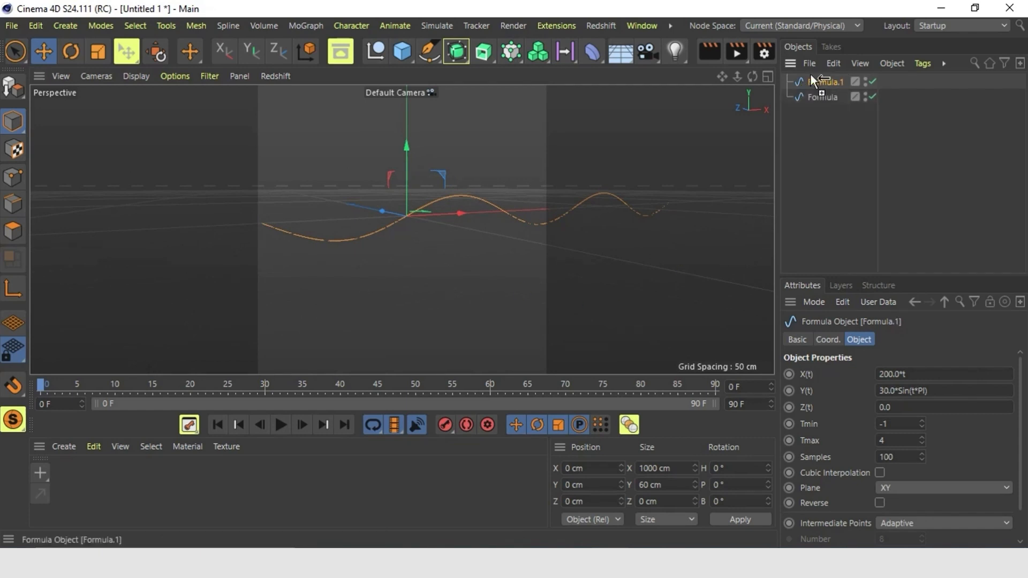
left_click(872, 97)
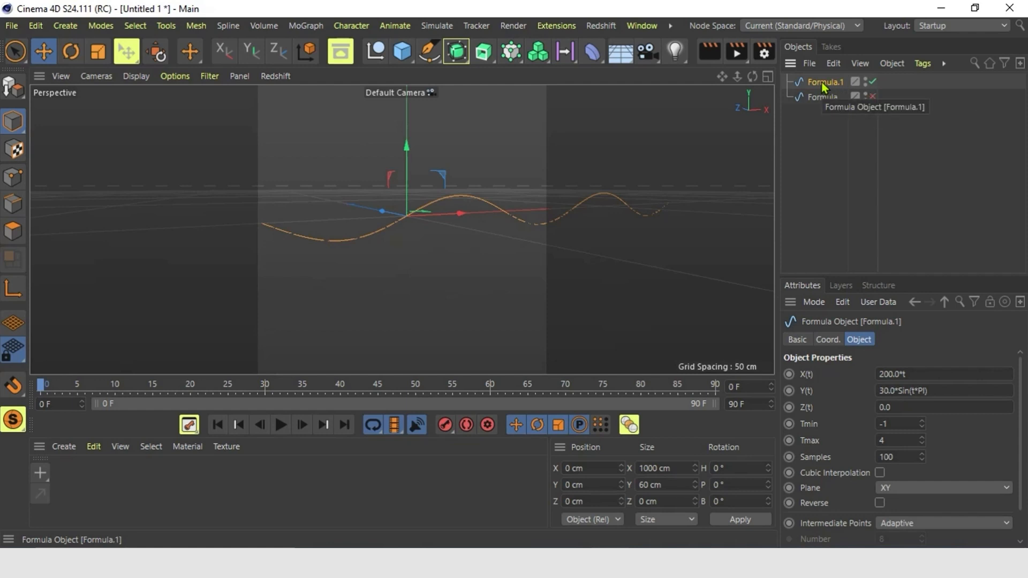
Make the duplicated spline editable and select the point at its X -200 cm end.
key("c")
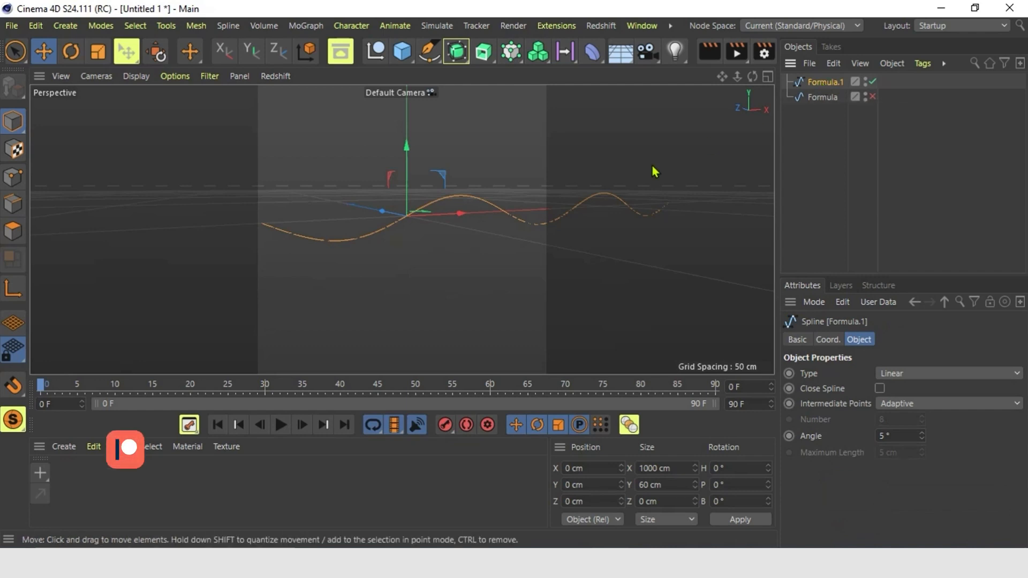
left_click(13, 177)
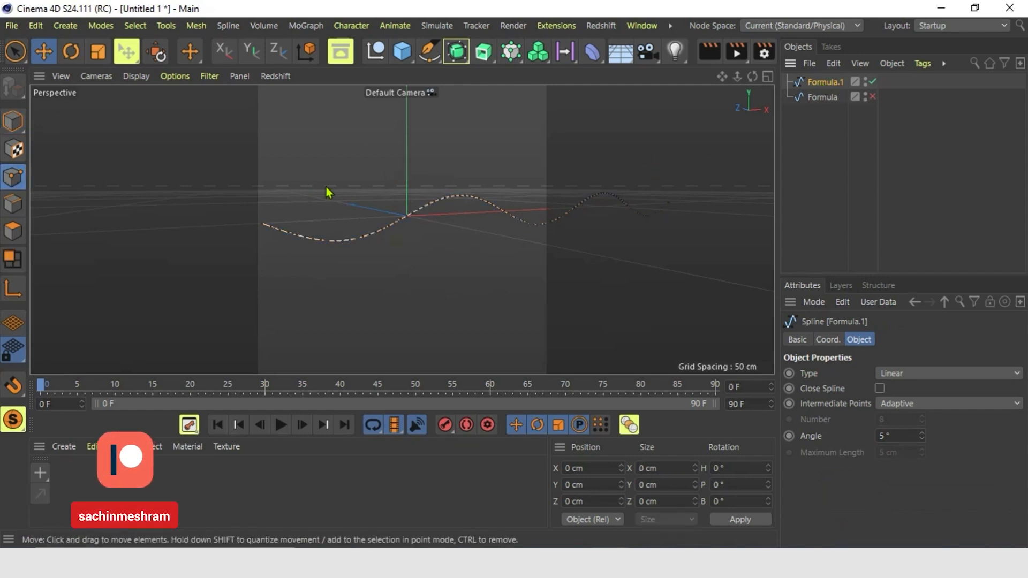
left_click(263, 224)
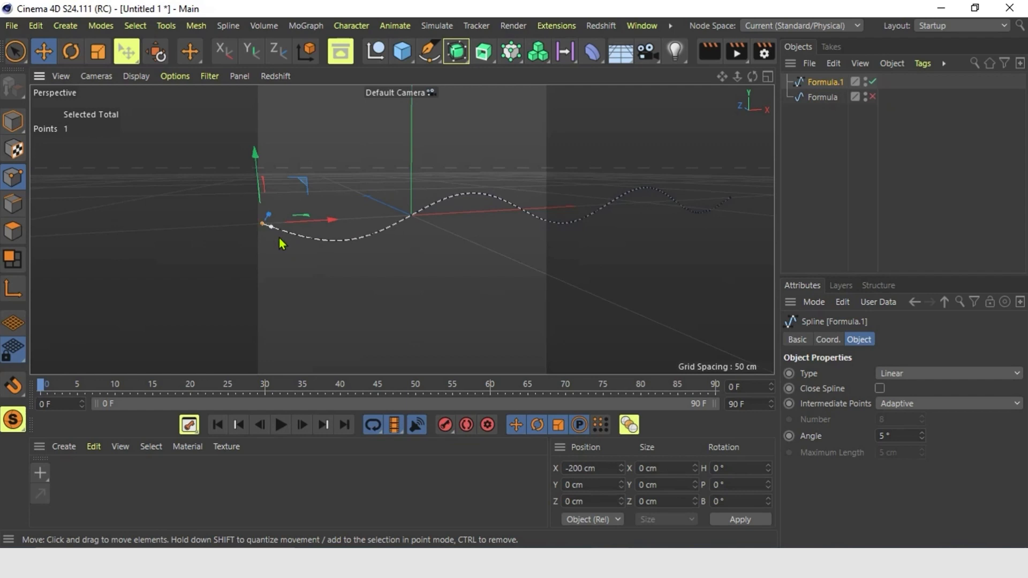
In the Front view, extend the spline straight down from the selected end point with a new point at Y -100 cm.
scroll(302, 255, "down", 3)
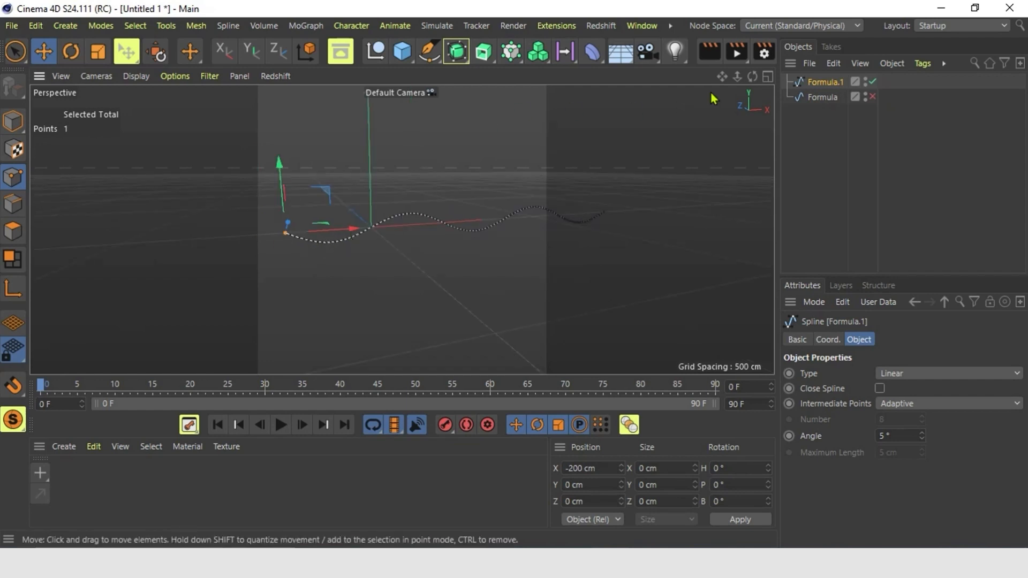
left_click(768, 77)
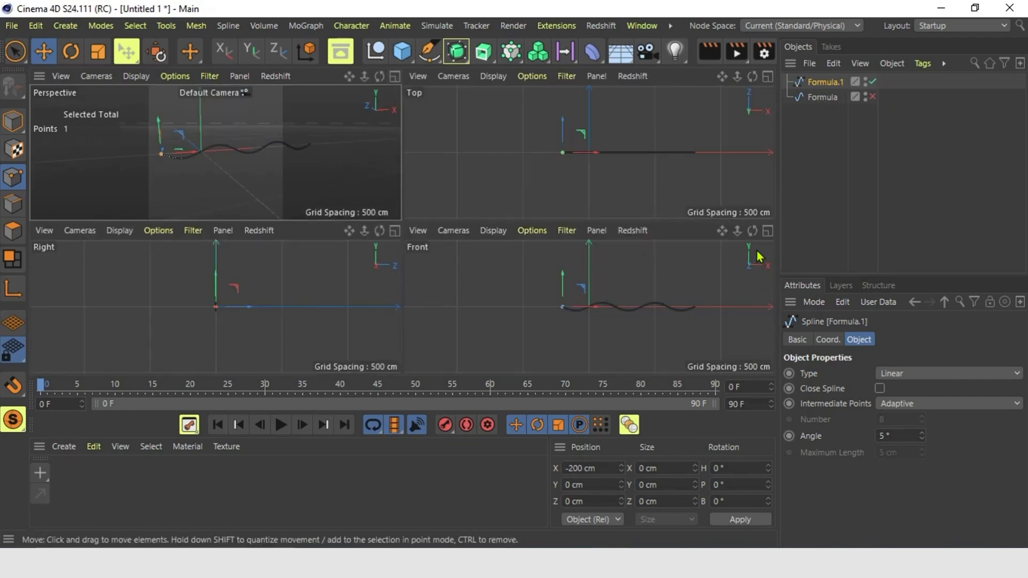
middle_click(723, 245)
scroll(638, 229, "up", 5)
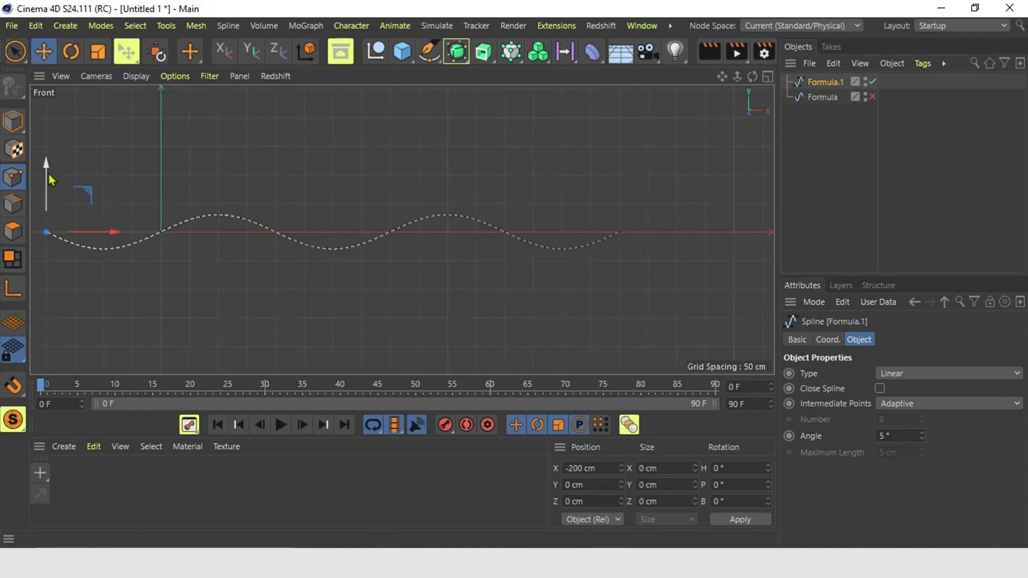
left_click_drag(46, 160, 43, 225)
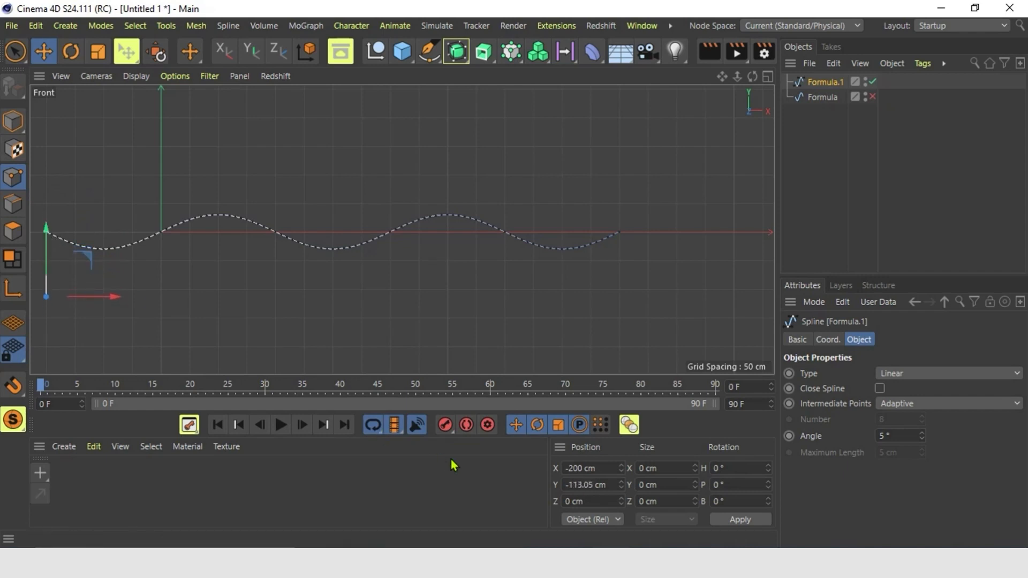
left_click_drag(595, 487, 577, 487)
type("00")
key("Return")
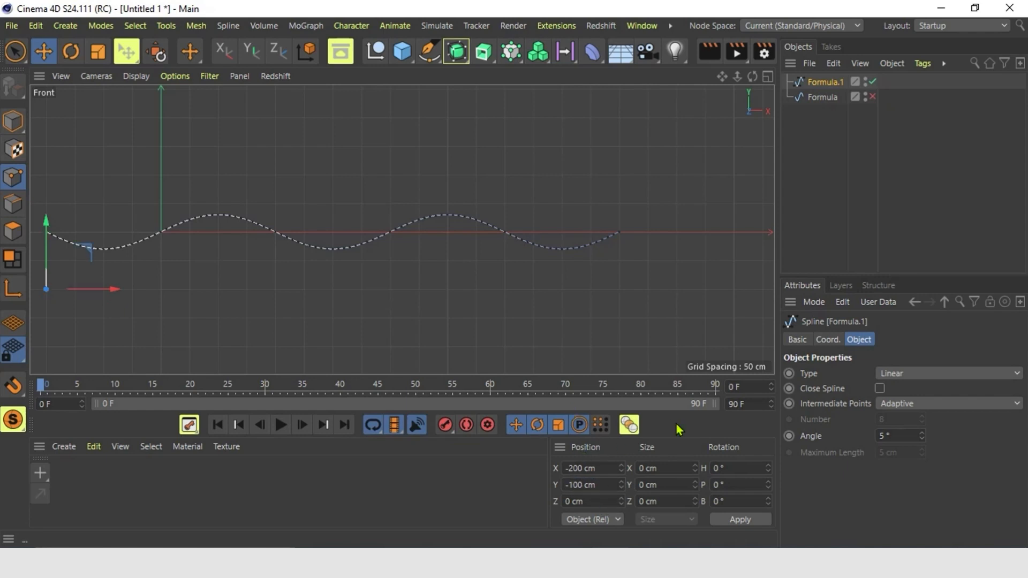
Extend the spline horizontally with another point at X 800 cm and close the spline.
left_click_drag(120, 286, 685, 303)
left_click_drag(588, 468, 527, 465)
type("800")
key("Return")
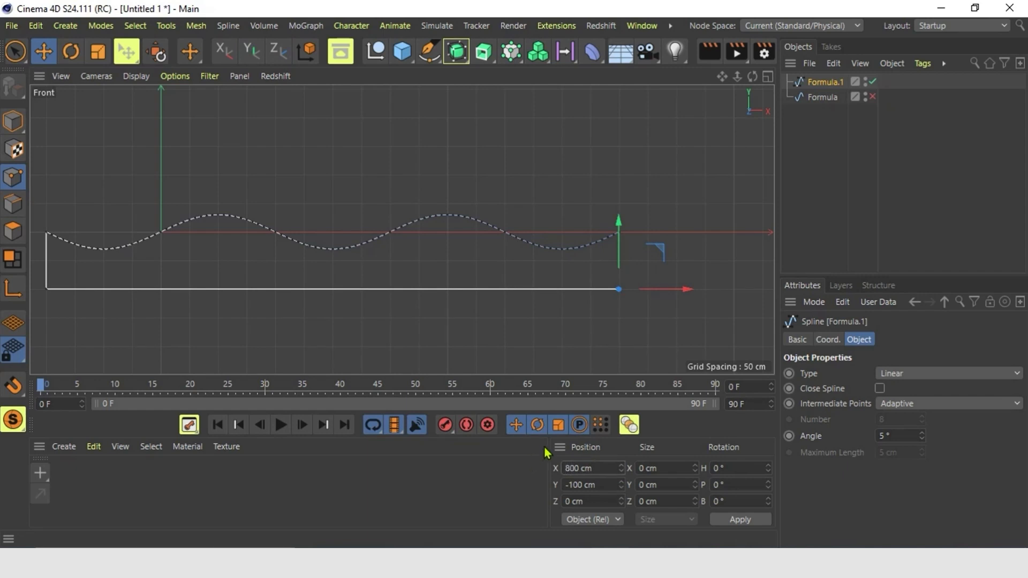
left_click(880, 388)
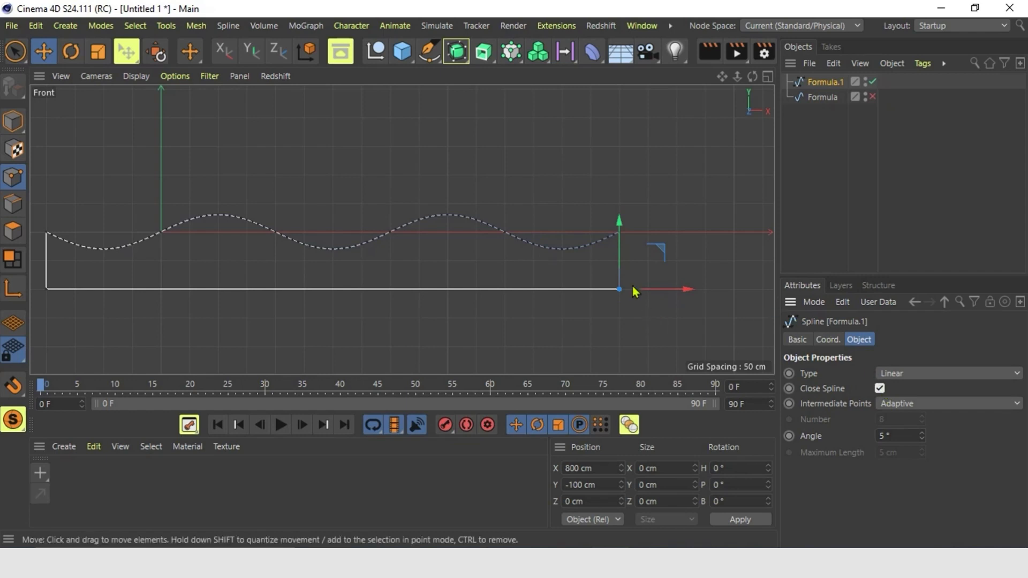
Return to the Perspective view in model mode and place the closed wave spline inside an Extrude generator.
left_click(769, 78)
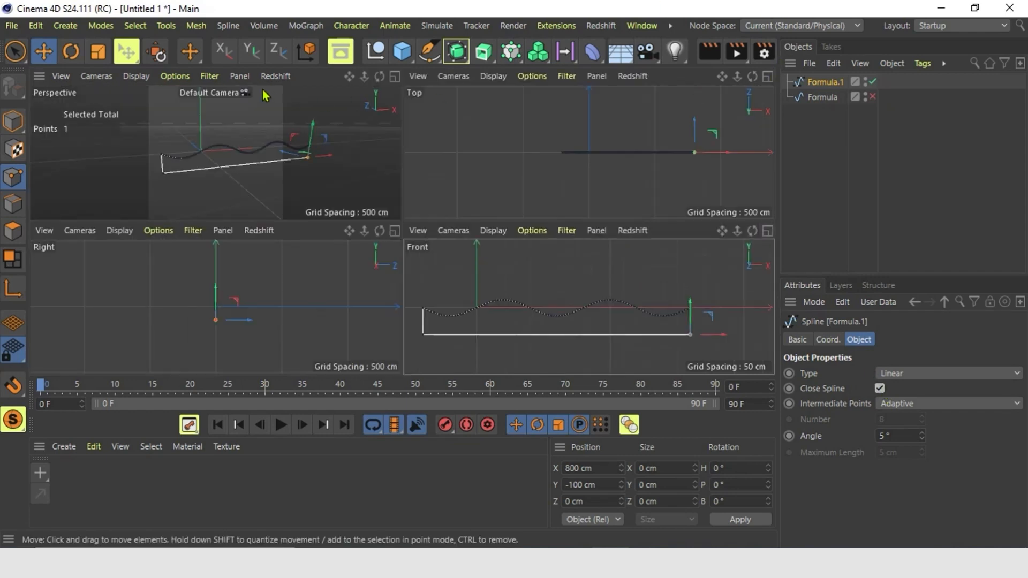
left_click(395, 77)
key("Return")
mouse_move(411, 281)
left_mouse_down("alt")
mouse_move(430, 296)
mouse_move(448, 283)
mouse_move(411, 263)
left_mouse_up("alt")
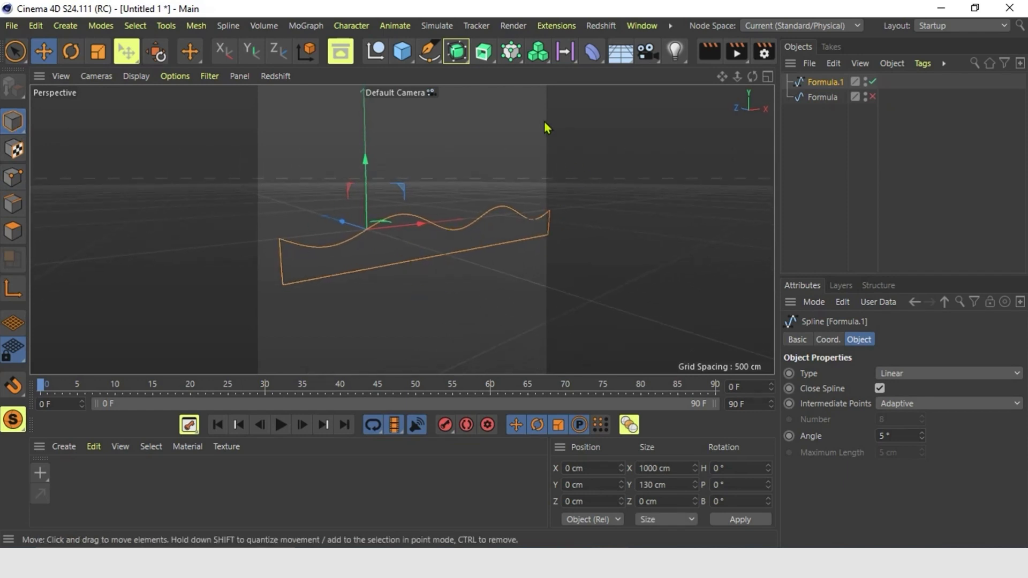
left_click(487, 53)
left_click_drag(823, 81, 823, 83)
left_click_drag(304, 301, 423, 317, "alt")
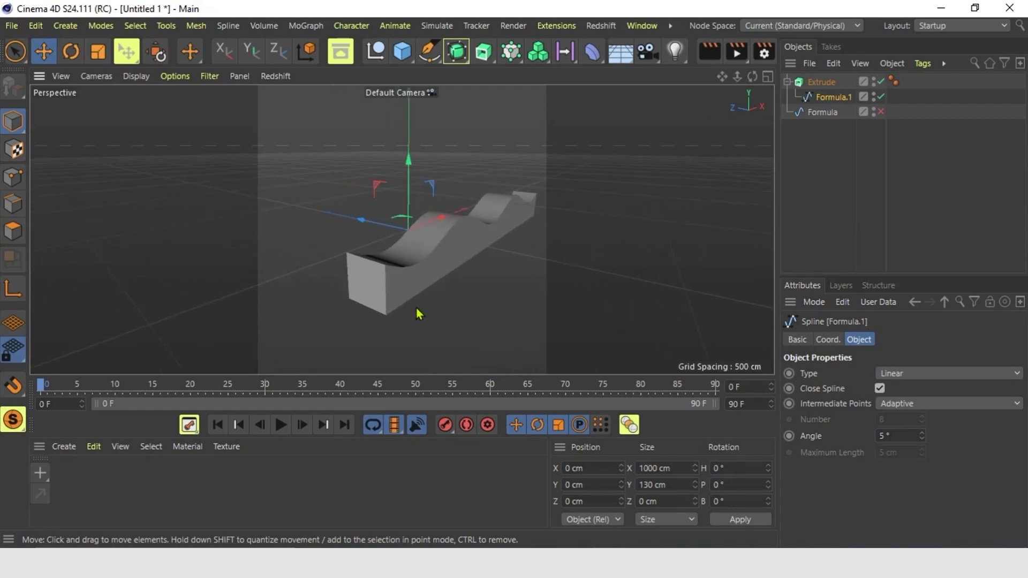
scroll(416, 307, "up", 2)
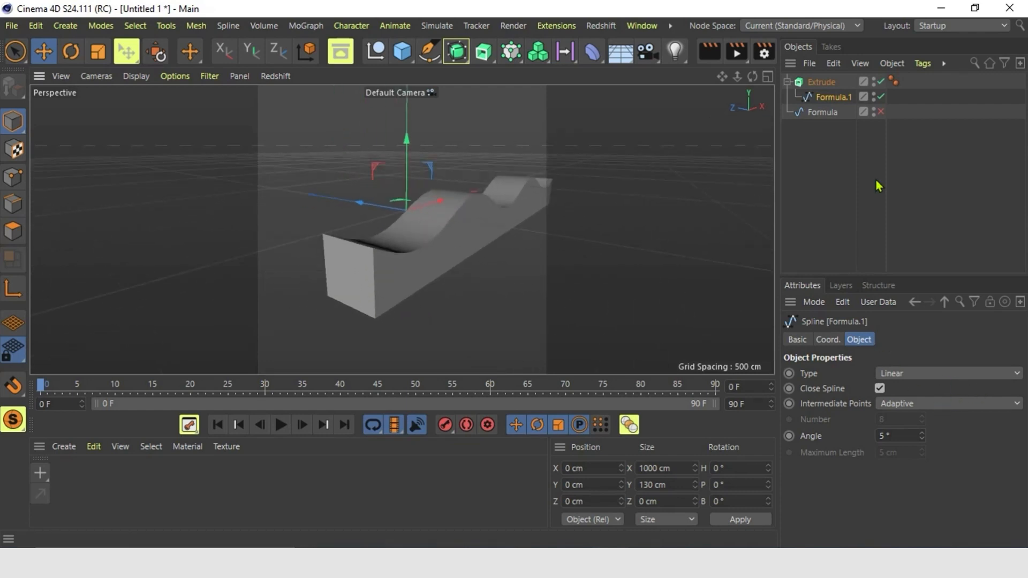
Set the Extrude object's offset to 50 cm.
left_click(821, 82)
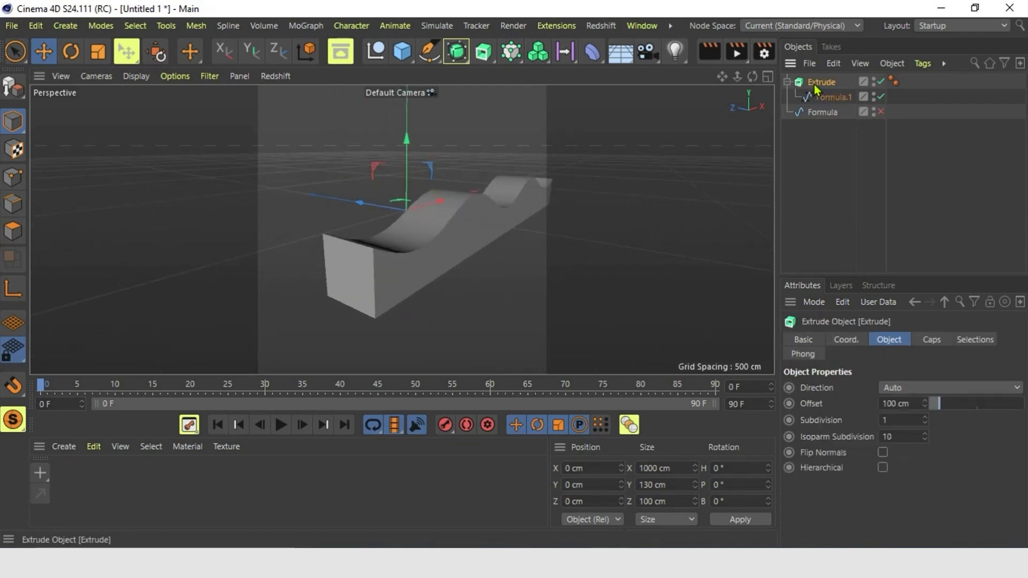
double_click(897, 405)
type("50")
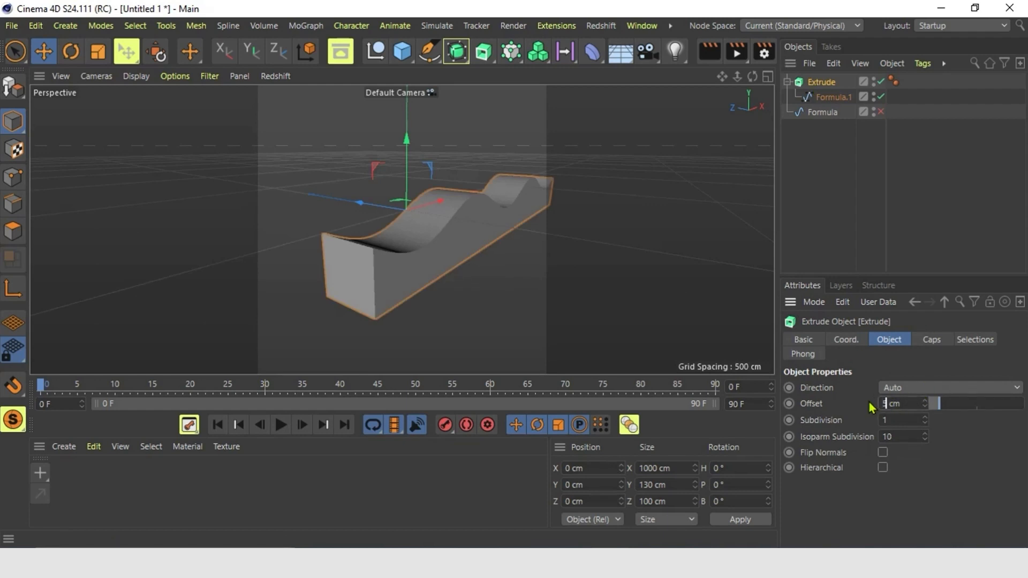
key("Return")
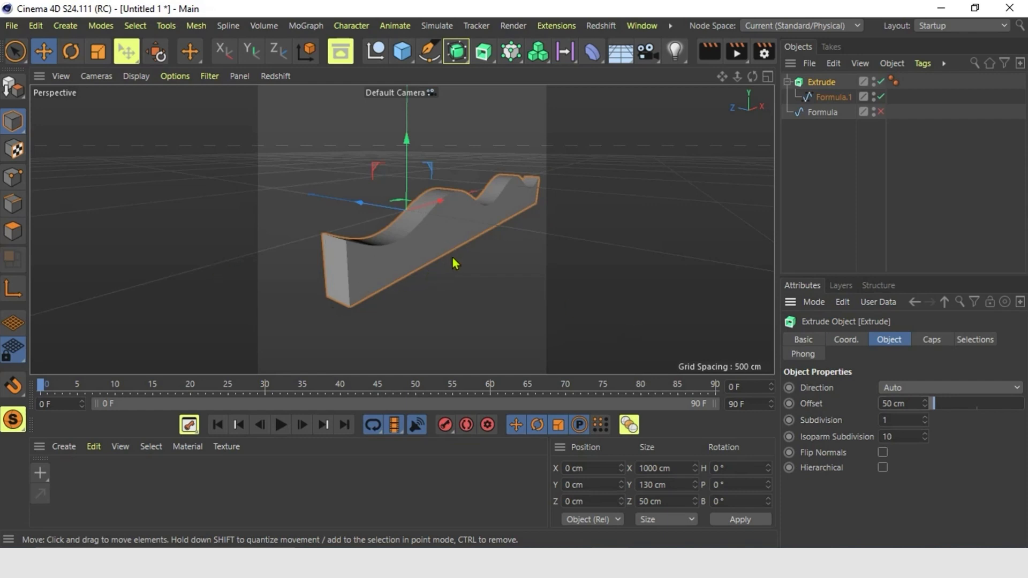
left_click_drag(451, 287, 438, 289, "alt")
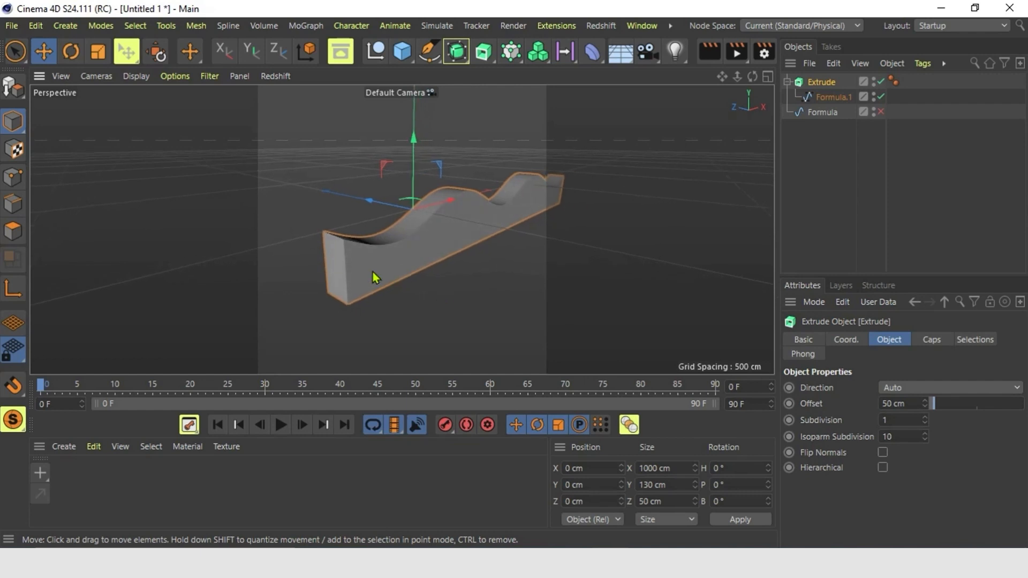
Add a cube and place it at X -100 cm, over the starting end of the wave.
left_click(403, 53)
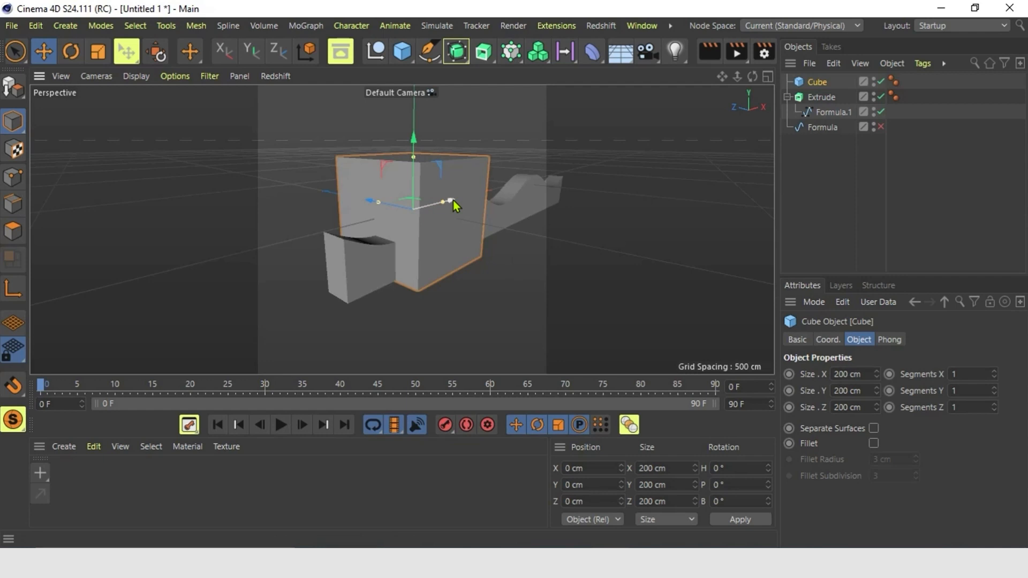
left_click_drag(453, 200, 424, 221)
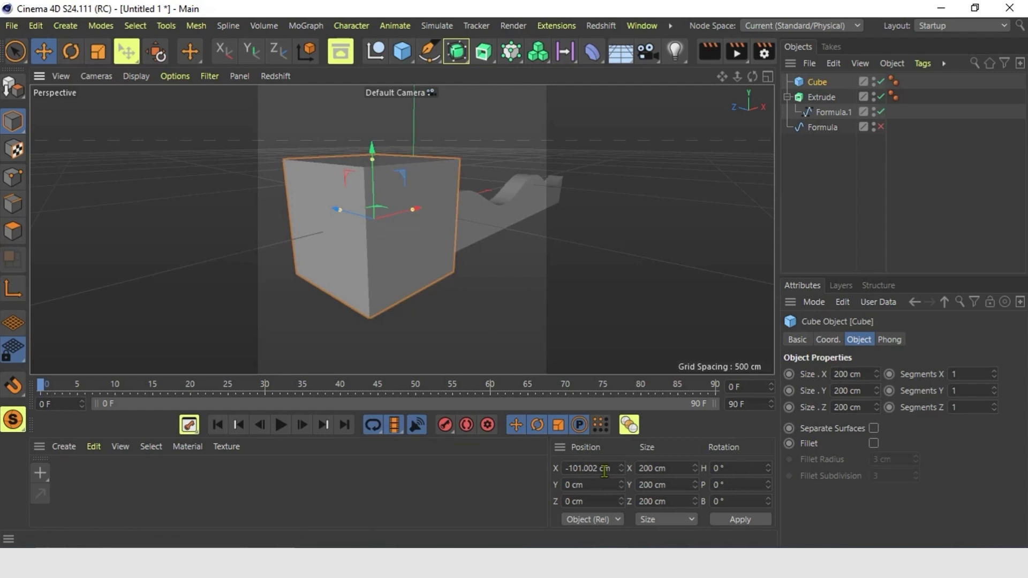
left_click_drag(599, 468, 585, 468)
type("0")
key("Return")
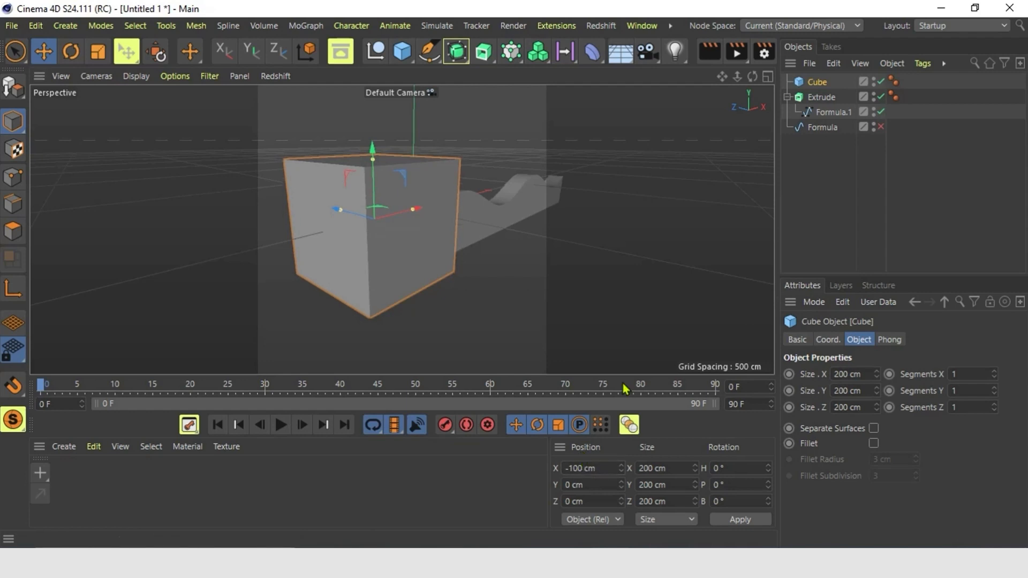
Set the perspective viewport display to Quick Shading (Lines).
left_click(135, 80)
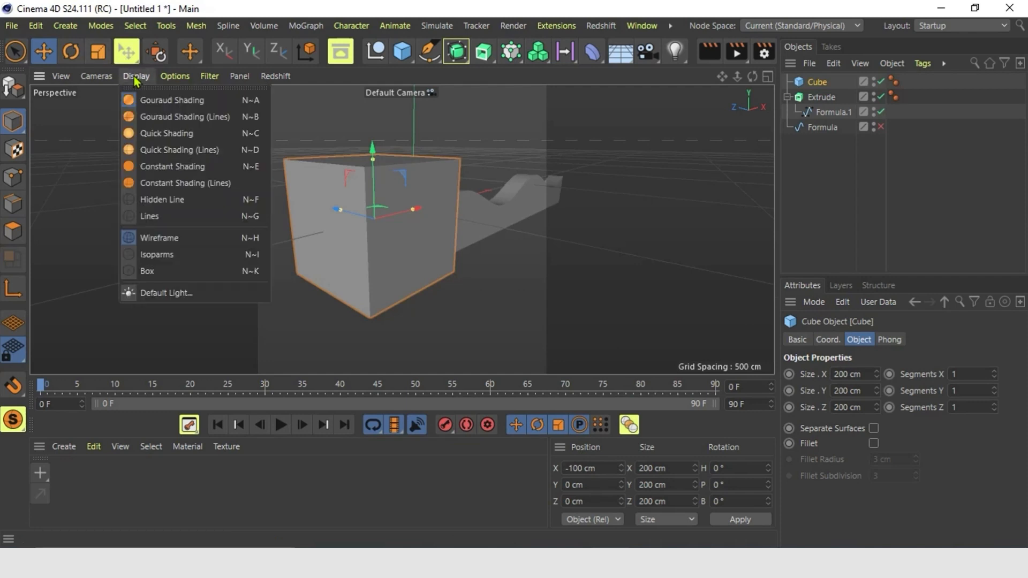
left_click(179, 150)
mouse_move(503, 278)
left_mouse_down("alt")
mouse_move(453, 277)
mouse_move(461, 268)
left_mouse_up("alt")
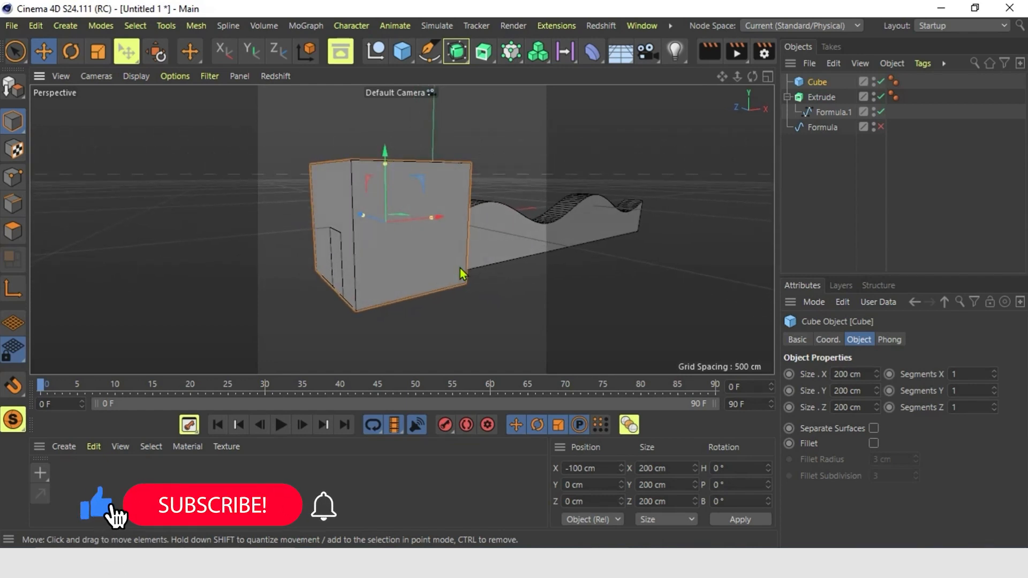
Add a Volume Builder inside a Volume Mesher, and place the Cube and the Extrude object inside the Volume Builder.
left_click(537, 51)
left_click(589, 72)
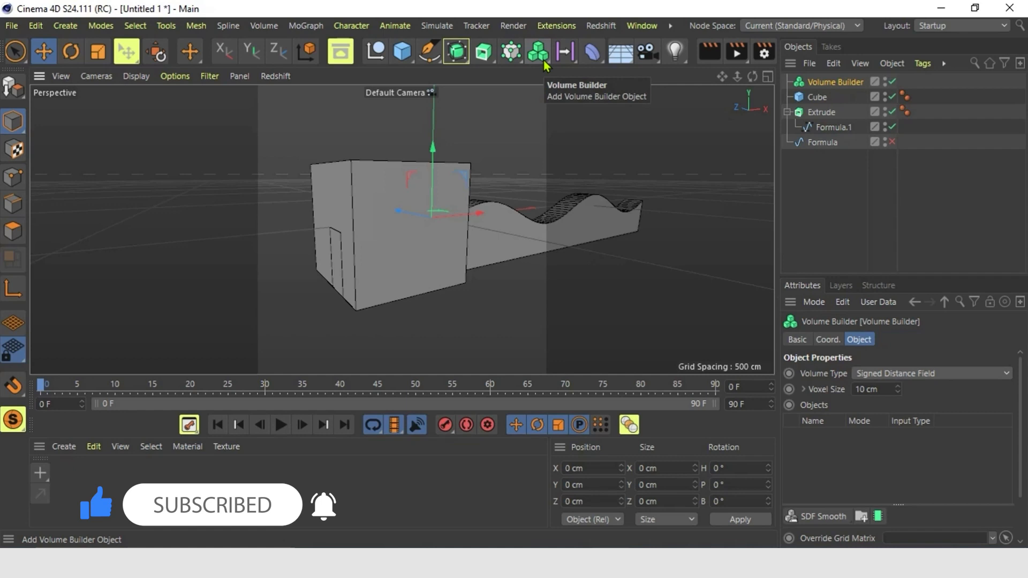
left_click(546, 60)
left_click(605, 101)
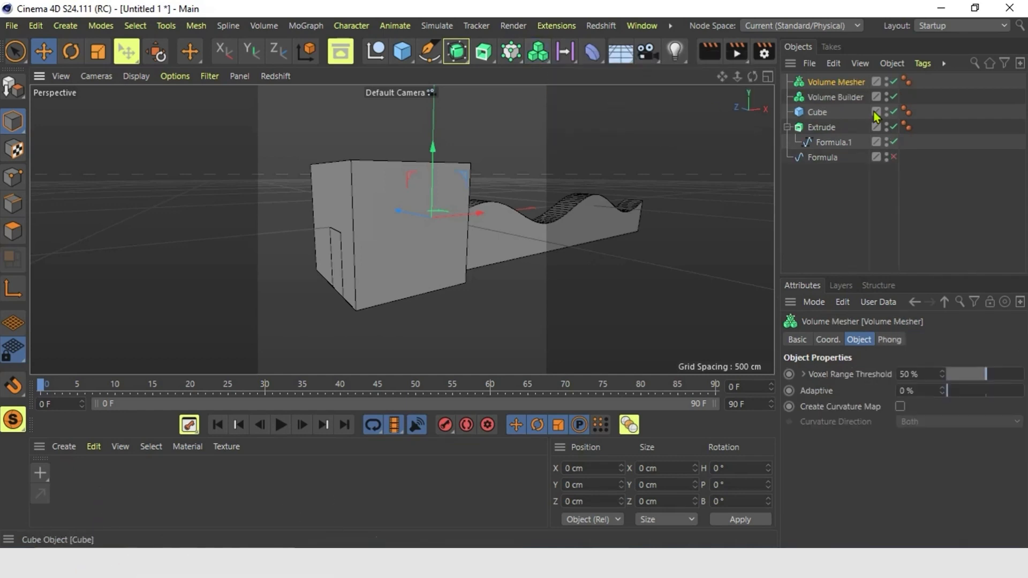
left_click_drag(849, 102, 852, 82)
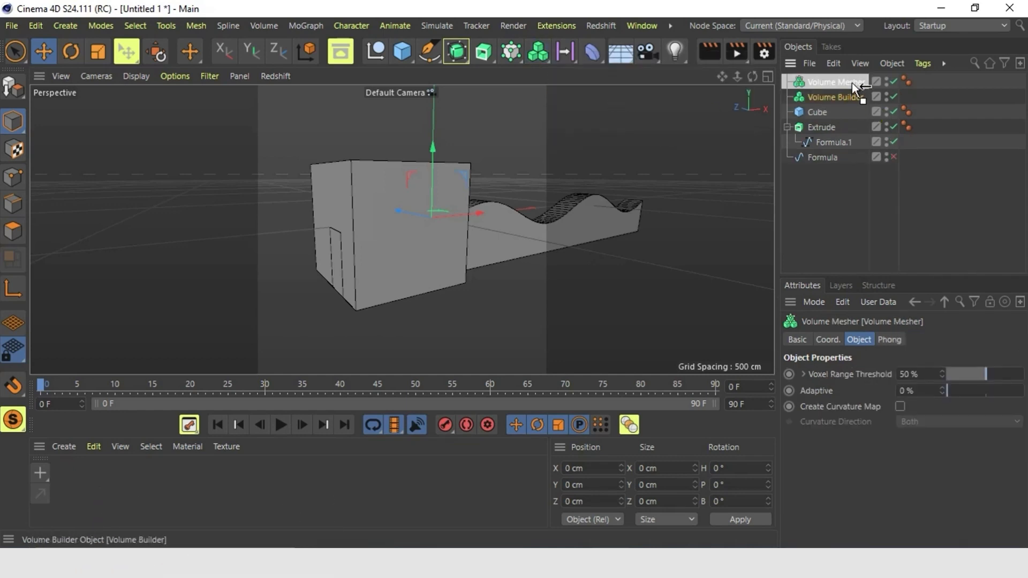
left_click_drag(817, 113, 850, 94)
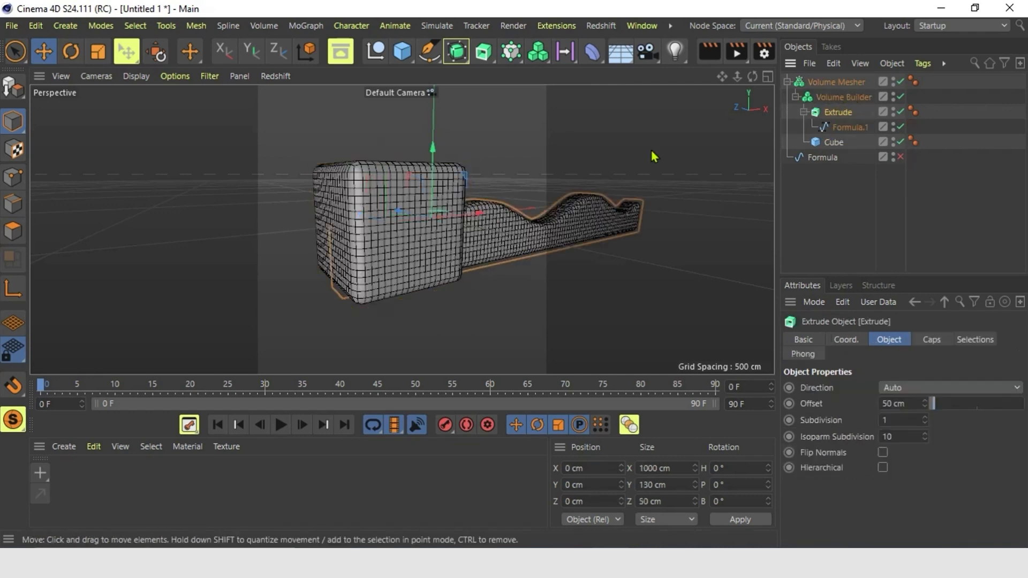
In the Volume Builder, set the Extrude object's mode to Intersect and the voxel size to 2 cm.
left_click_drag(468, 293, 454, 281, "alt")
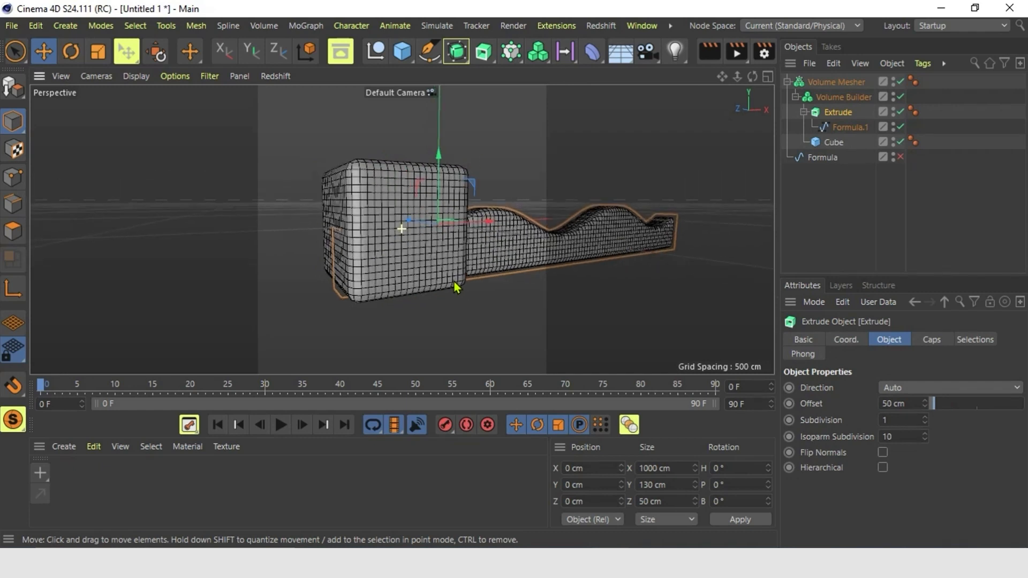
left_click(845, 98)
left_click(897, 435)
left_click(890, 485)
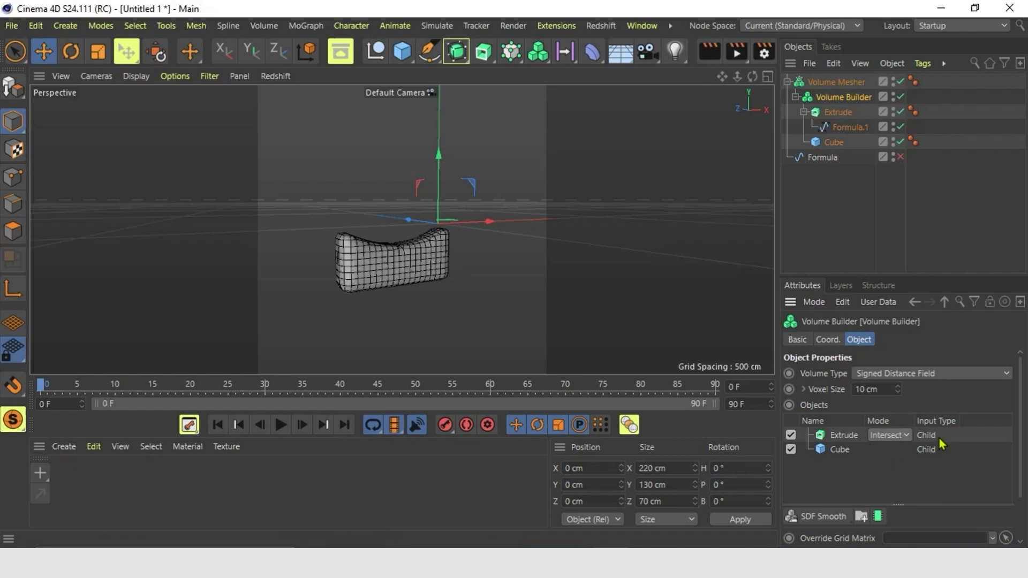
left_click(857, 389)
type("2")
key("Return")
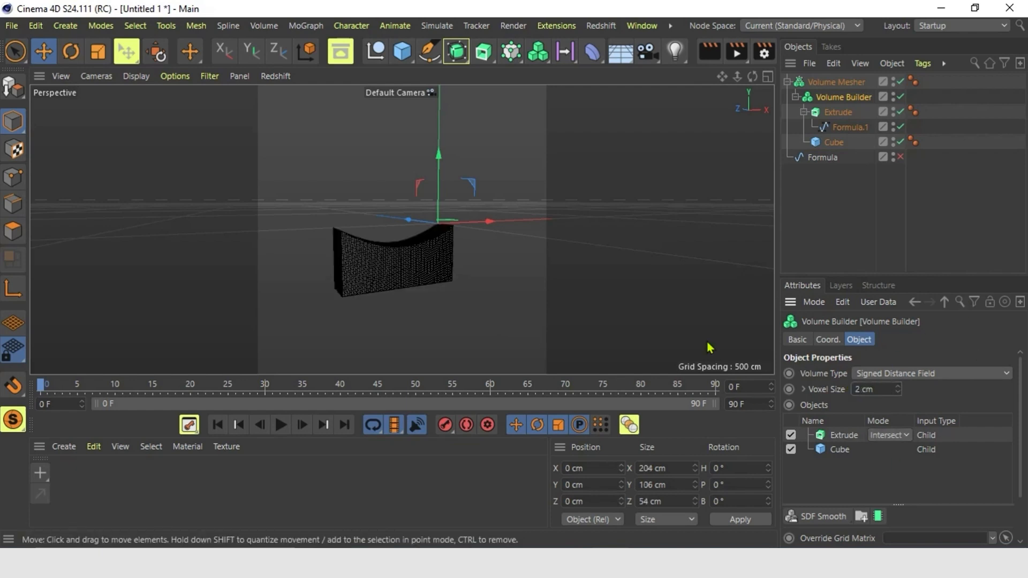
Frame the resulting mesh in the viewport and rename the Extrude object Wavywall.
left_click(392, 293)
key("o")
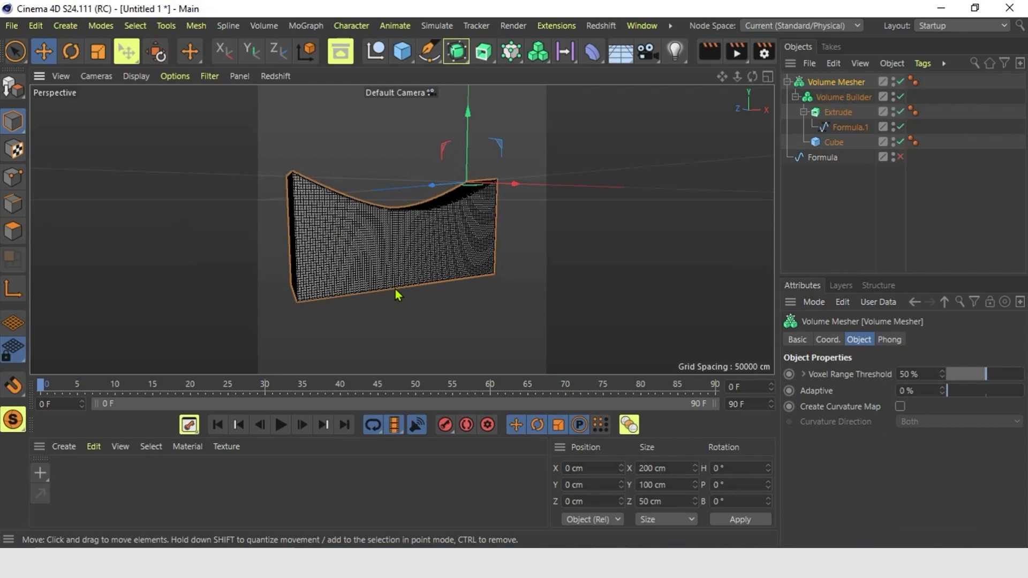
left_click_drag(358, 297, 432, 322, "alt")
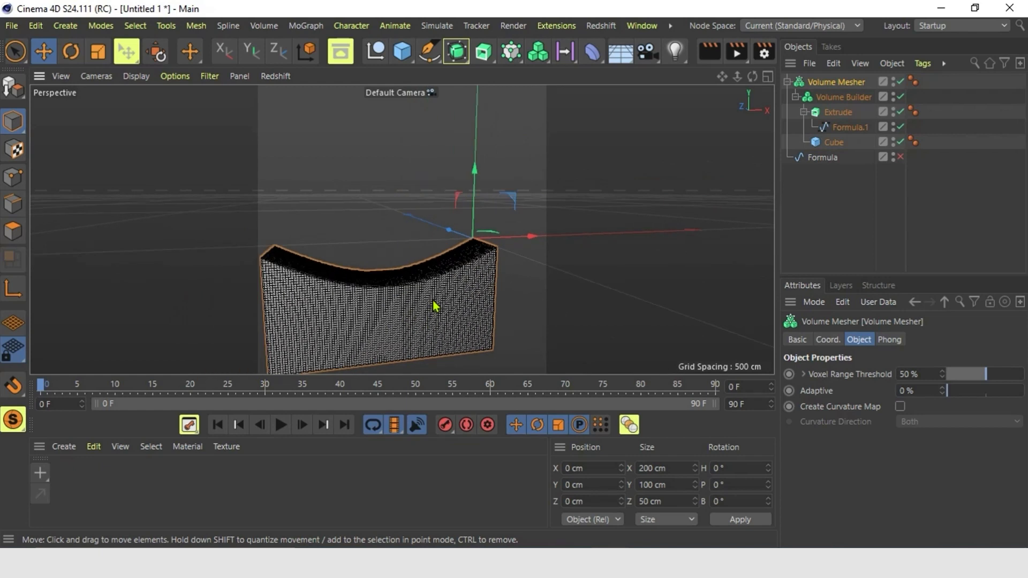
scroll(433, 301, "down", 2)
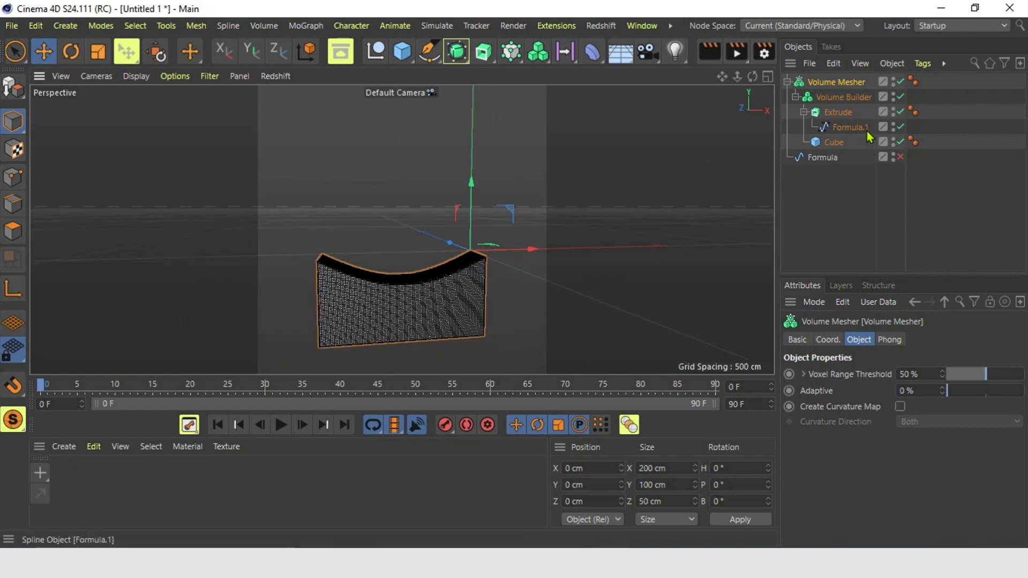
double_click(838, 113)
type("W")
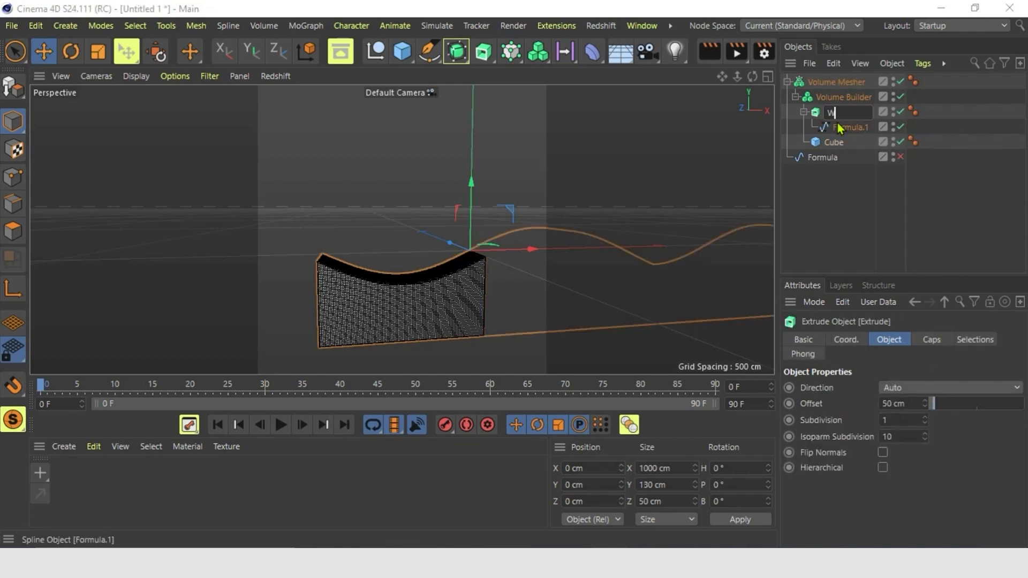
type("avywall")
key("Return")
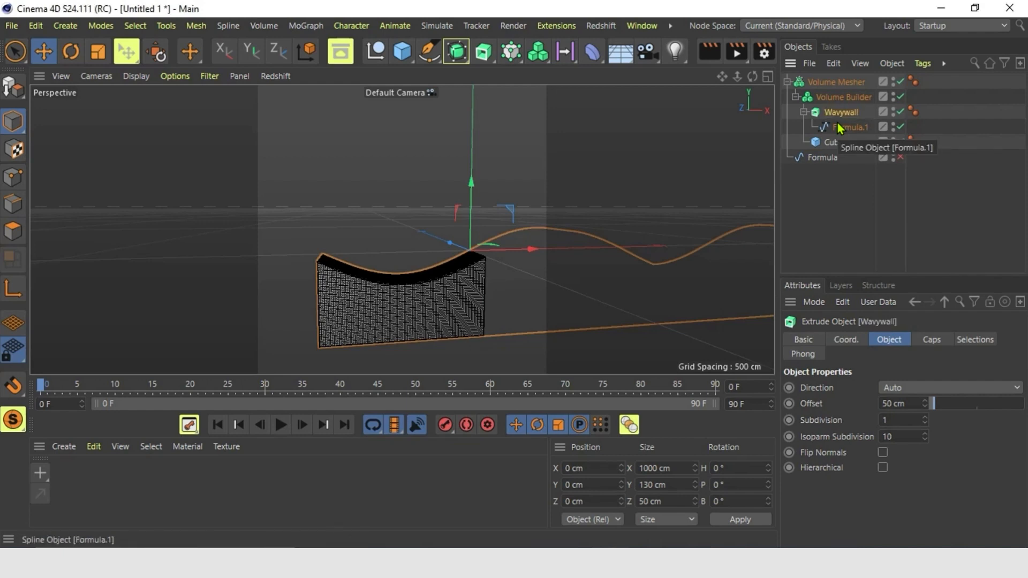
Keyframe the Formula.1 spline's X position at 0 cm on frame 0 and -400 cm on frame 60.
left_click(856, 130)
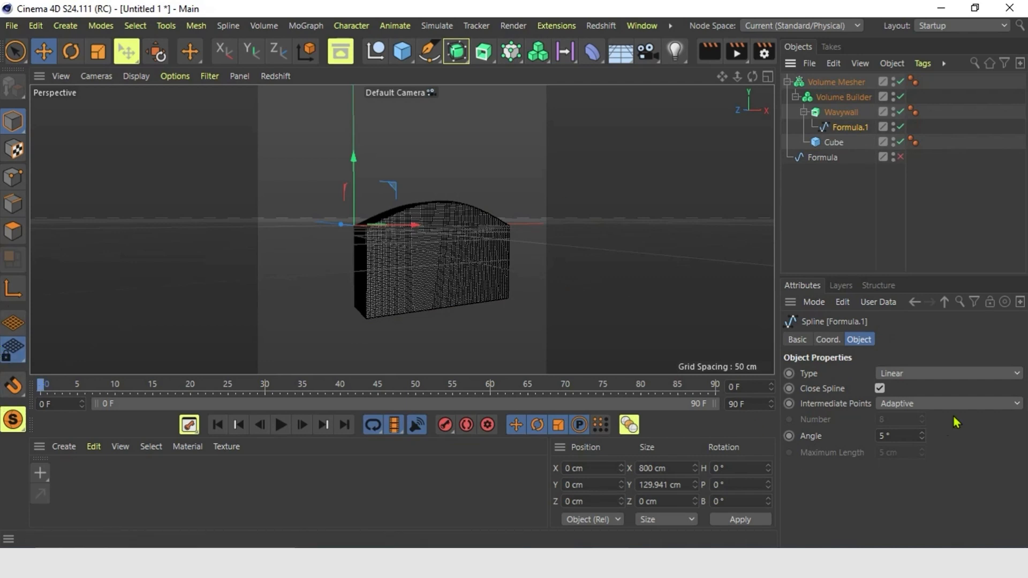
left_click(828, 341)
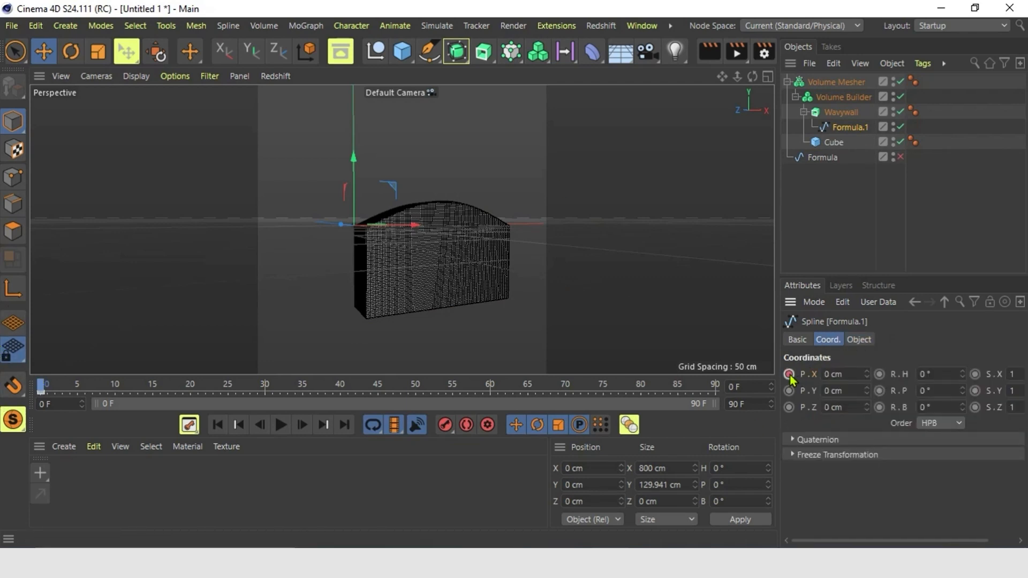
left_click(490, 385)
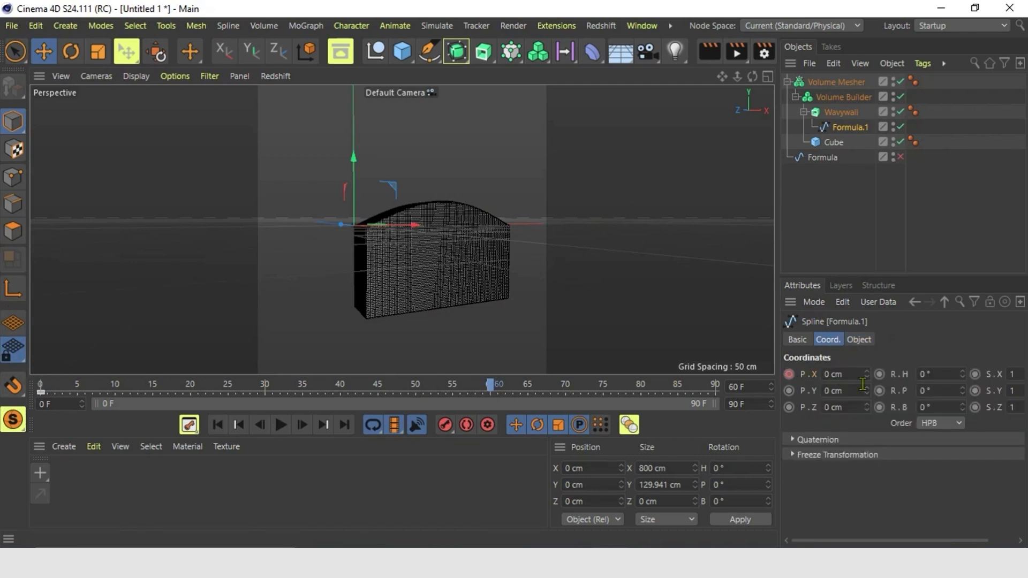
left_click(820, 374)
type("-400")
key("Return")
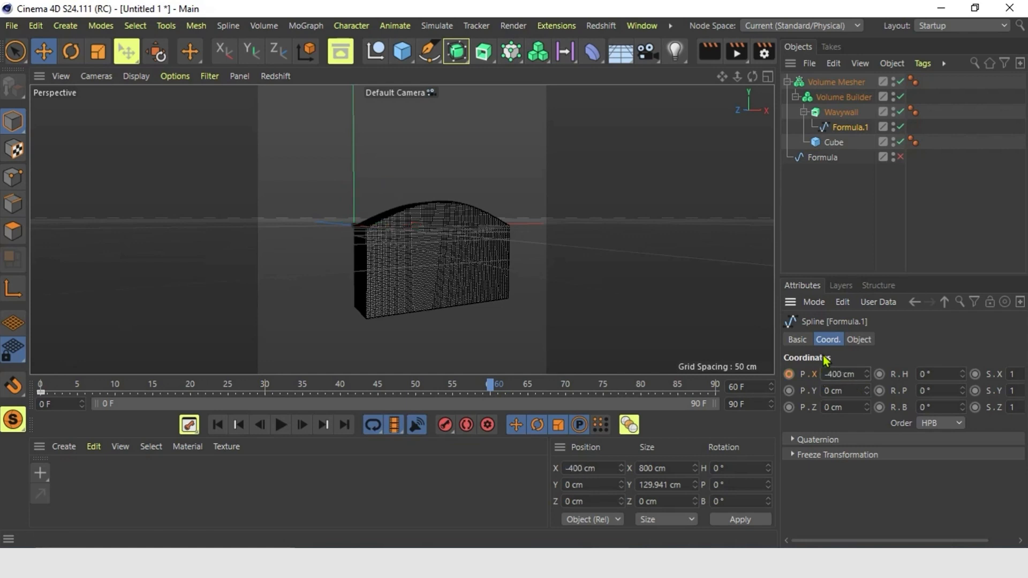
left_click(788, 375)
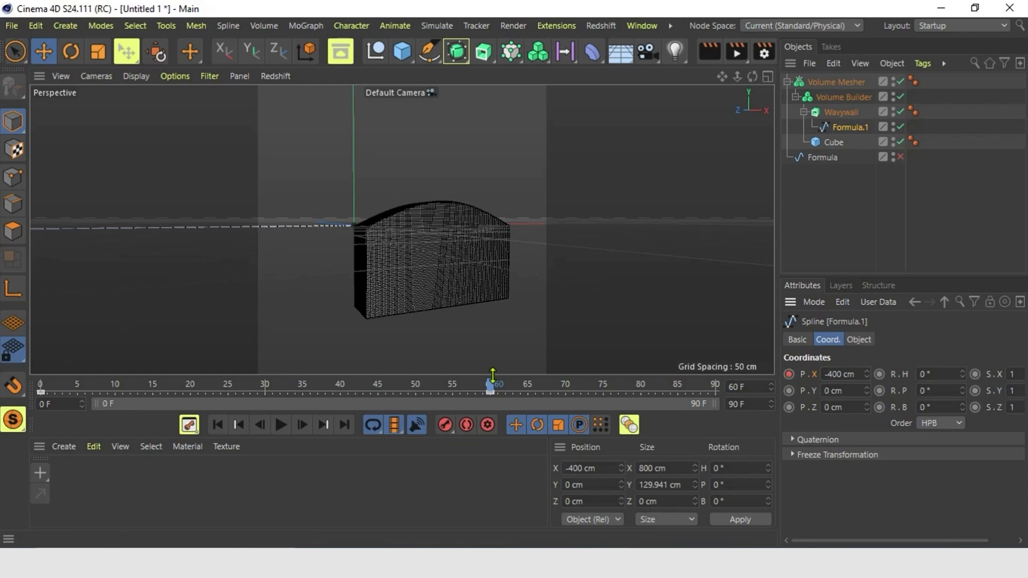
Extend the timeline to 600 frames and scrub through the spline's motion.
left_click_drag(738, 405, 723, 405)
type("600")
key("Return")
left_click_drag(107, 385, 157, 400)
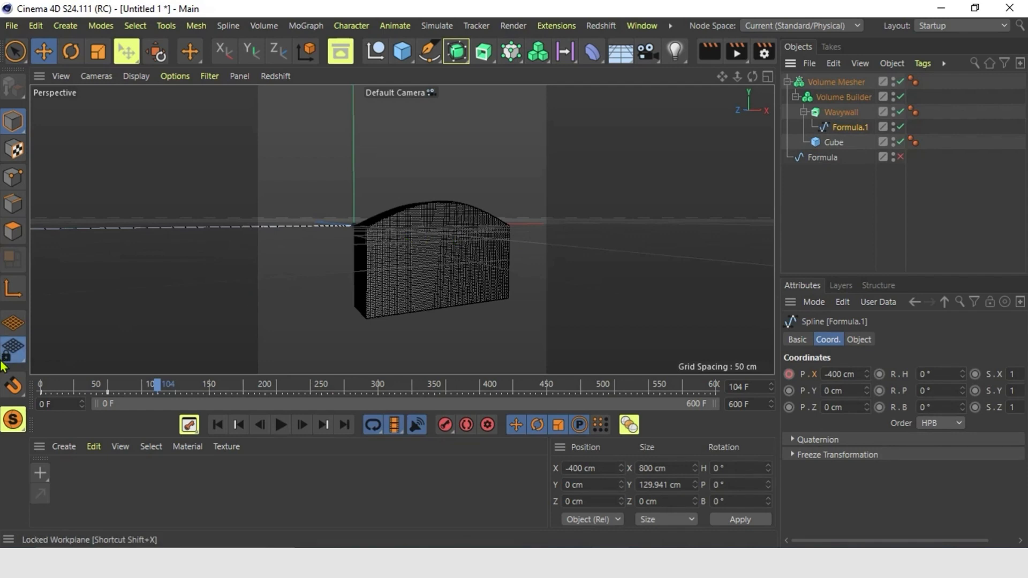
mouse_move(59, 391)
left_mouse_down()
mouse_move(43, 396)
mouse_move(214, 395)
mouse_move(40, 386)
left_mouse_up()
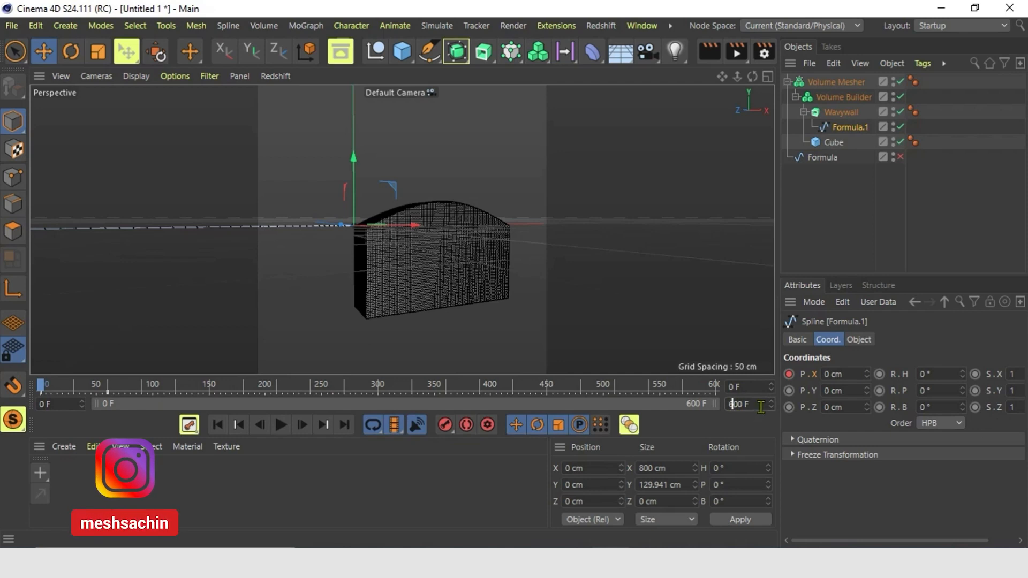
Set the timeline's end to frame 60 and scrub through the Wavywall motion, returning to frame 0.
key("Return")
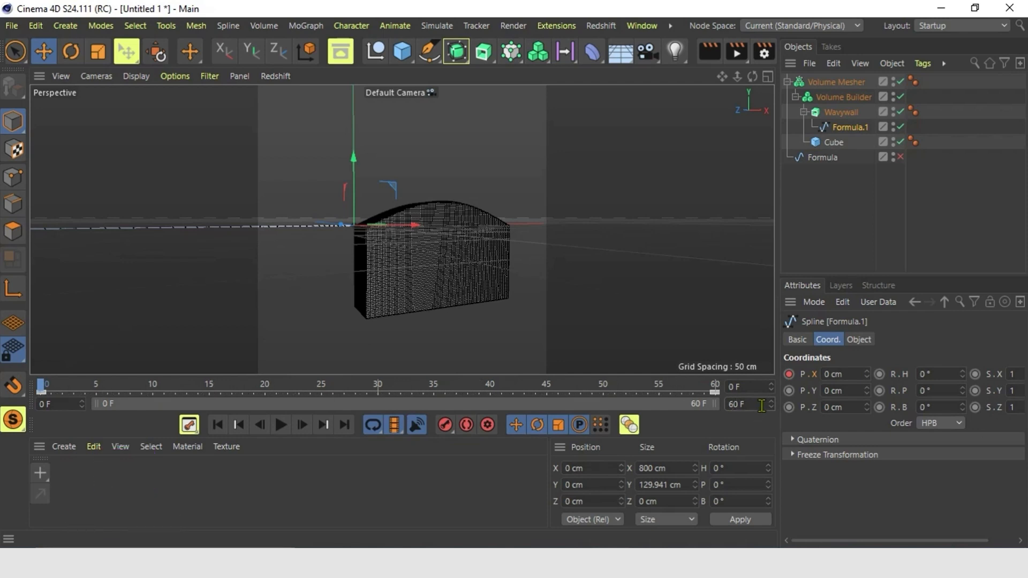
left_click(853, 114)
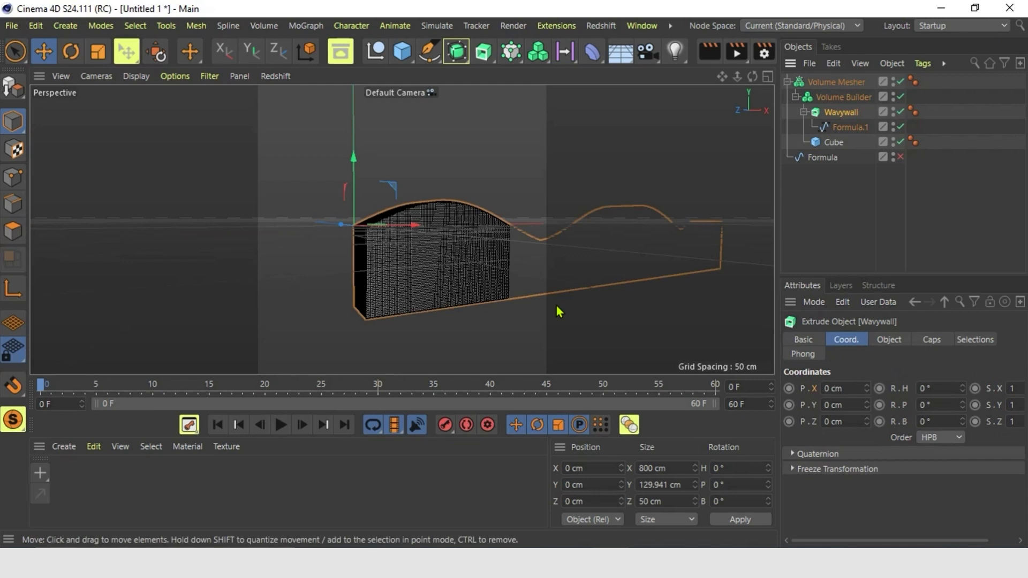
left_click_drag(53, 392, 791, 391)
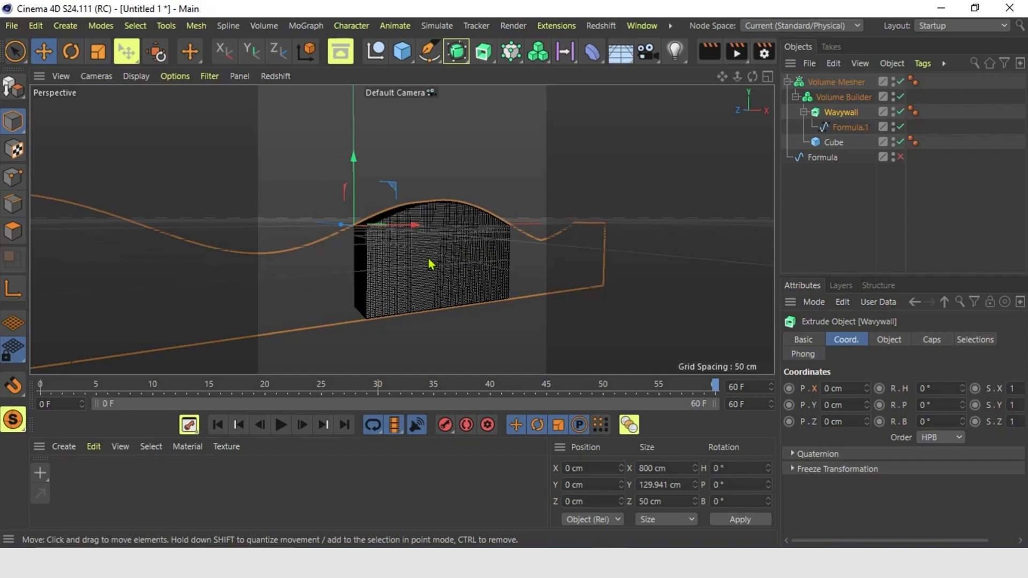
left_click(41, 386)
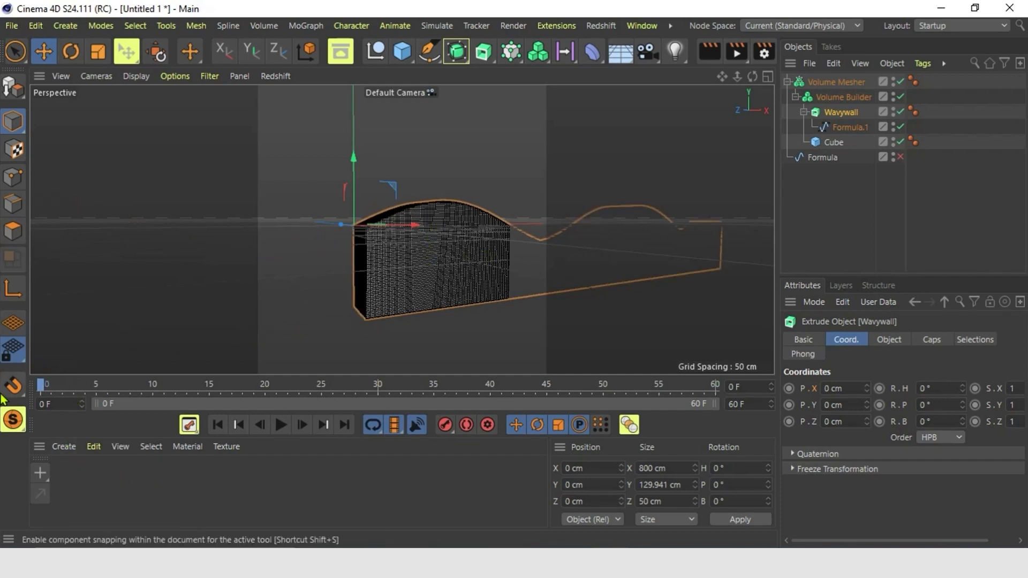
Add a sphere and set its radius to 16 cm.
left_click(402, 53)
left_click(687, 73)
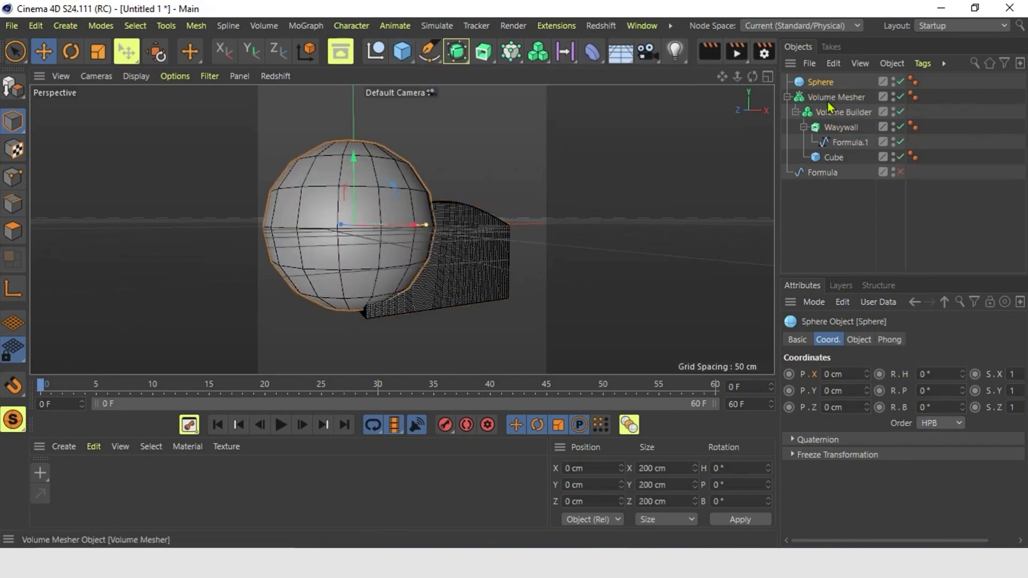
left_click(858, 340)
left_click(882, 374)
type("1")
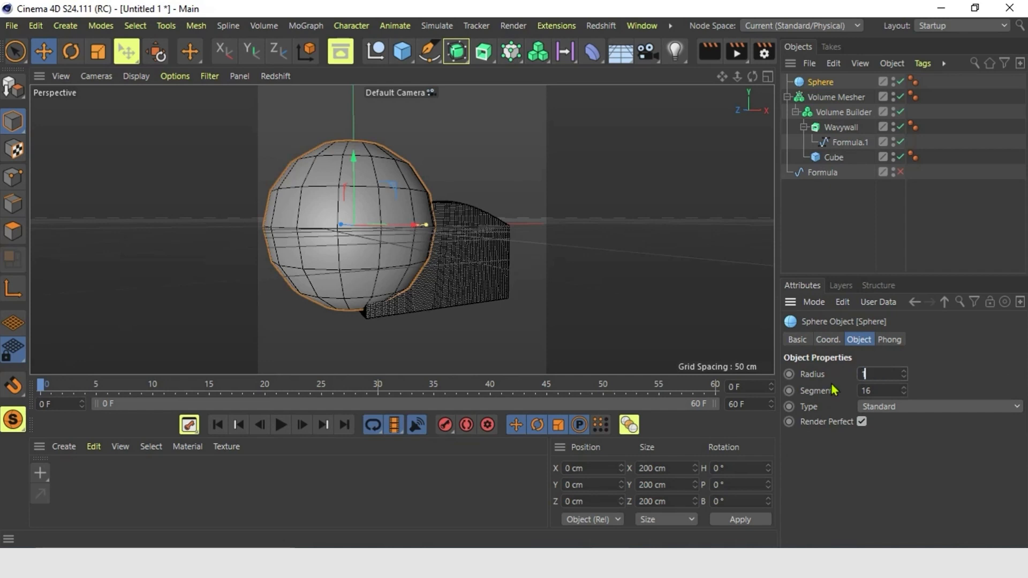
type("6")
key("Return")
Group the sphere under a null and rename the null eyeball.
key("alt+g")
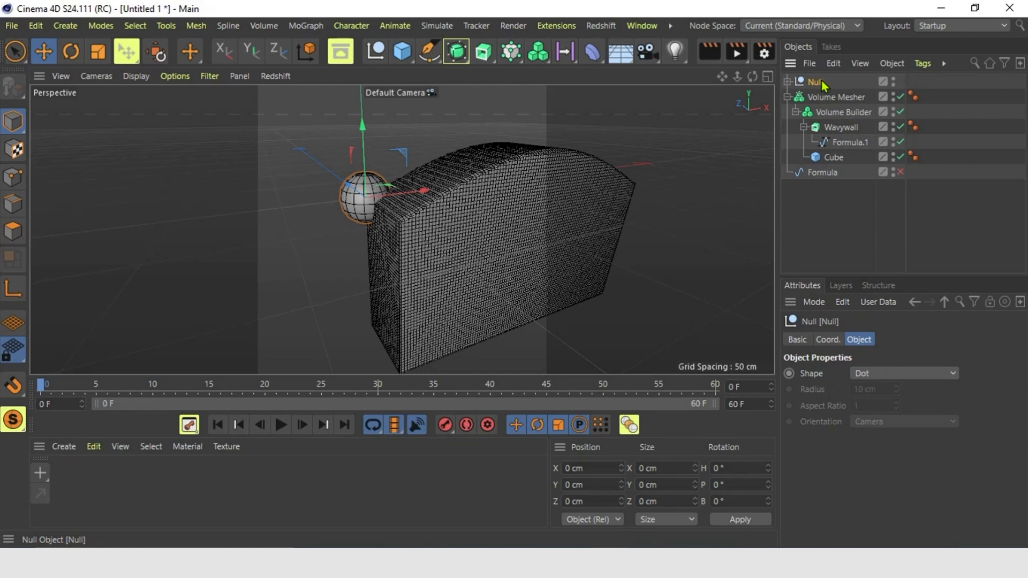
double_click(818, 82)
type("eyeba")
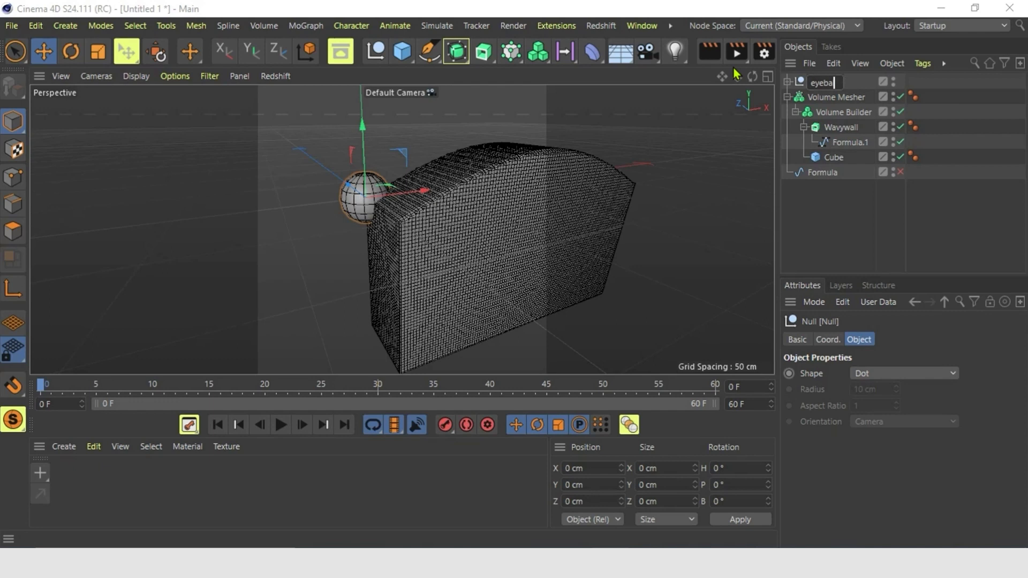
type("ll")
key("Return")
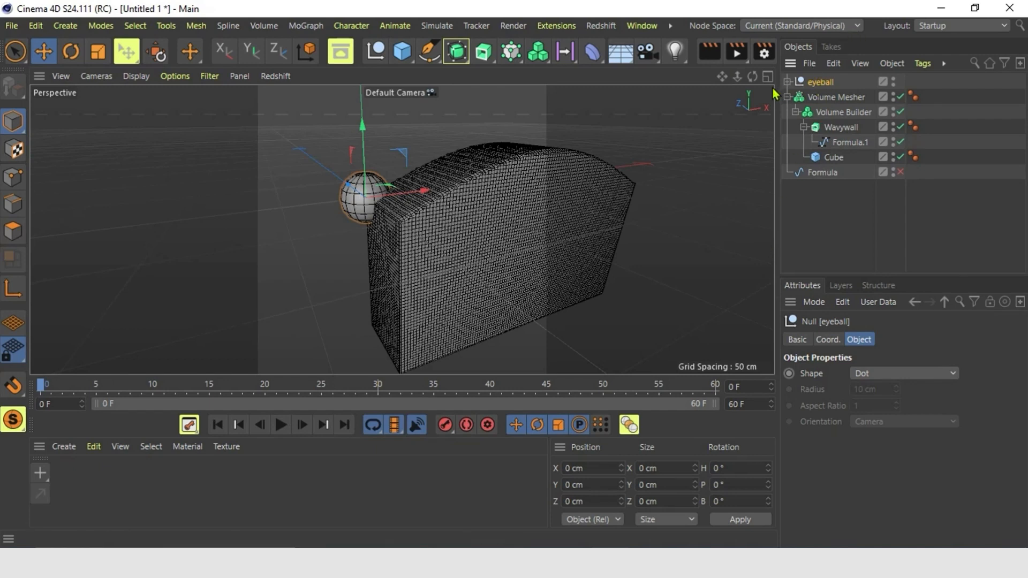
Set the segments of the sphere inside the eyeball group to 32.
left_click(787, 81)
left_click(828, 97)
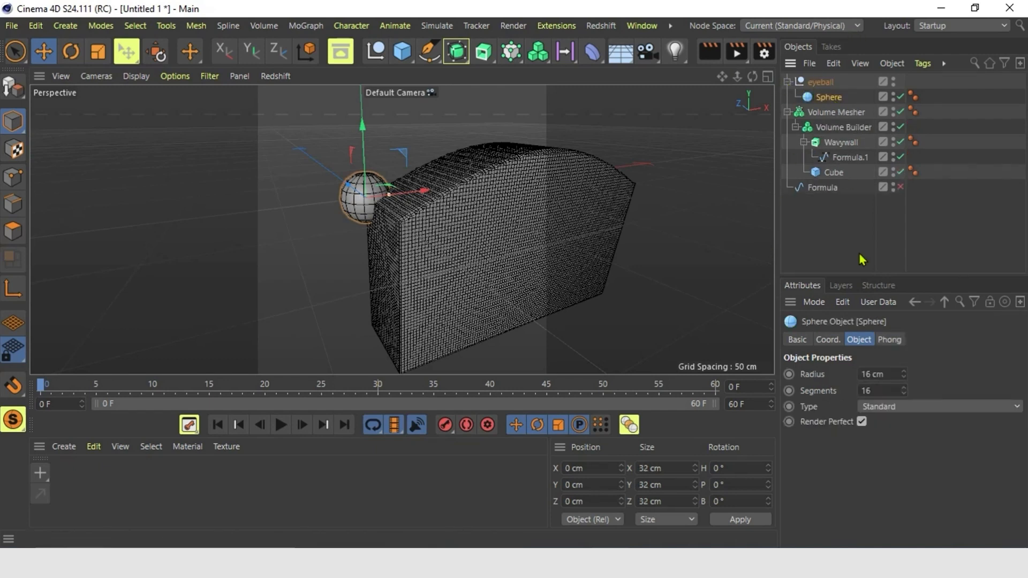
double_click(878, 390)
key("Return")
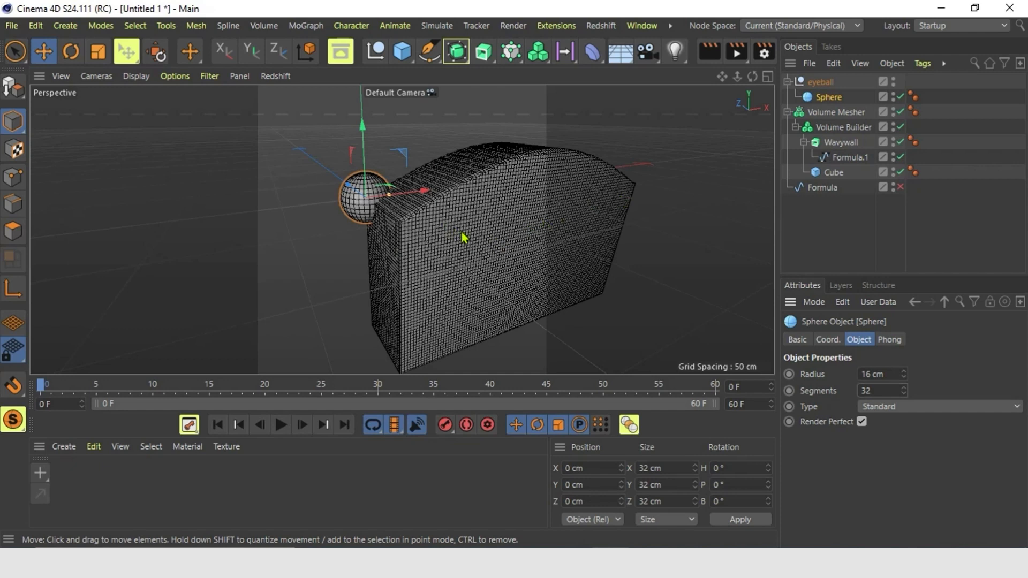
Rotate the sphere to a pitch of 90° so its pole faces forward.
left_click(65, 56)
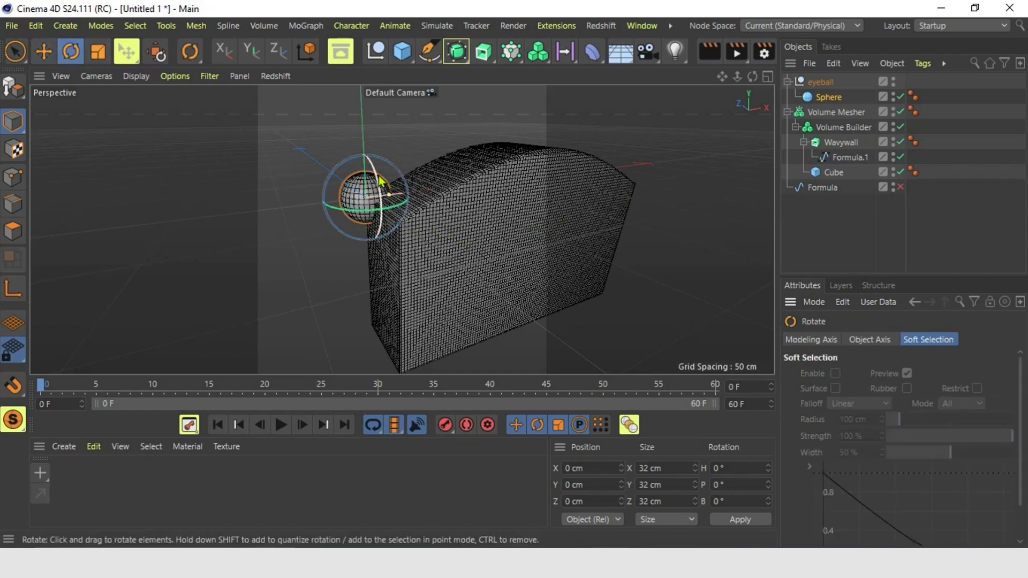
left_click_drag(377, 177, 375, 231)
left_click(747, 484)
type("90")
key("Return")
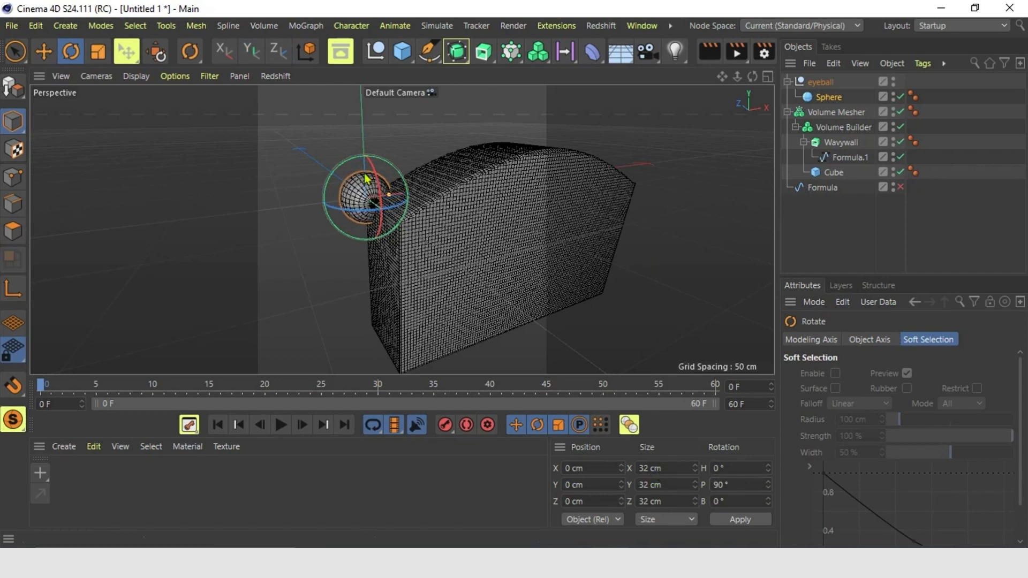
Return to the Move tool and re-enable the original Formula spline.
left_click(43, 51)
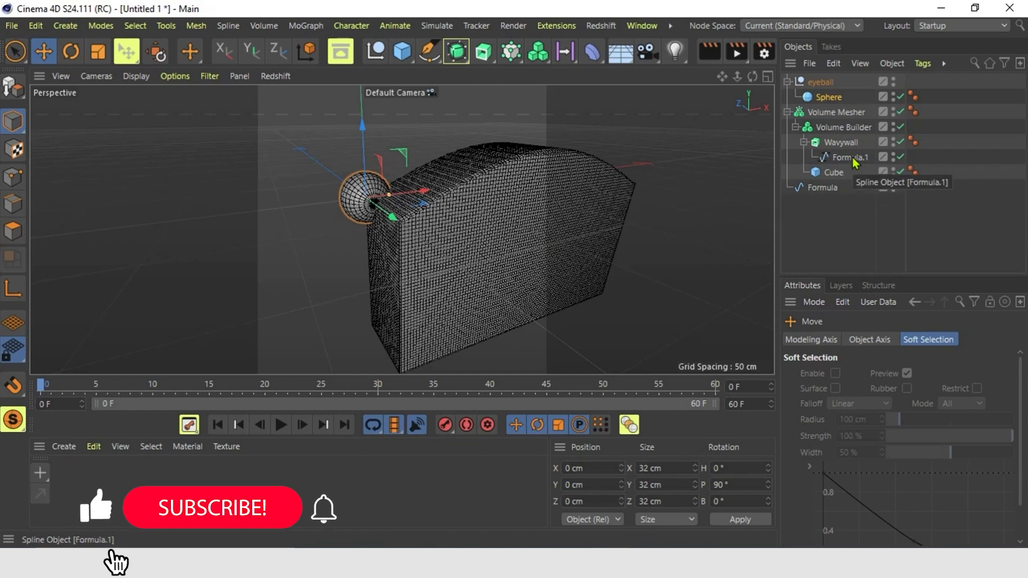
left_click(825, 188)
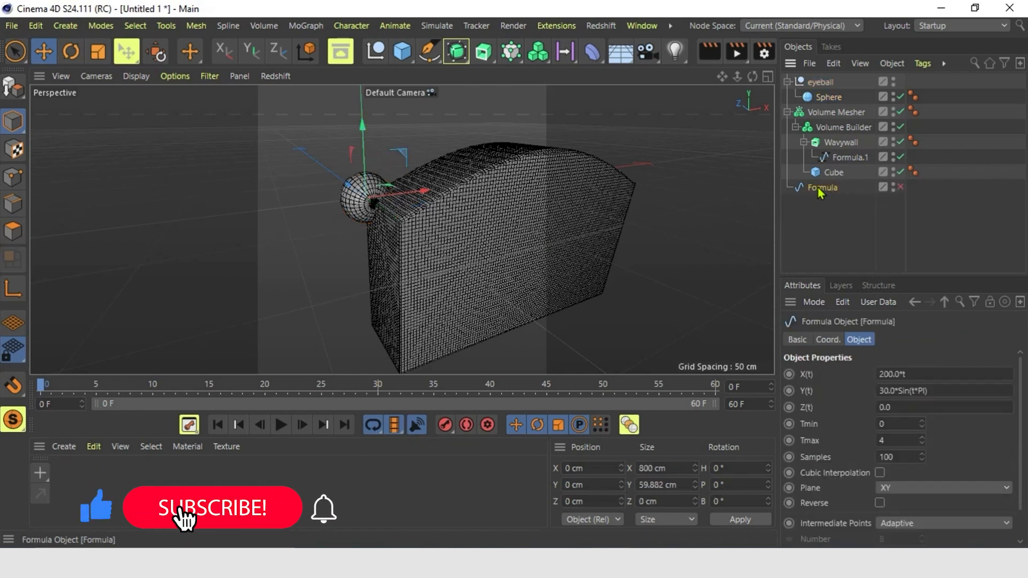
left_click(900, 187)
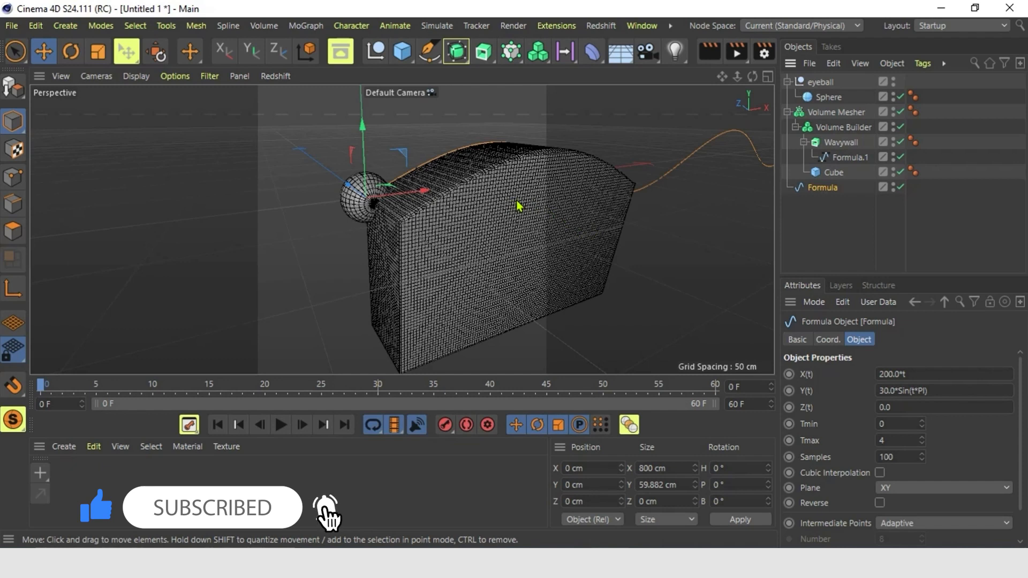
Make the Formula spline editable while viewing the wave in a full-size Front view.
left_click(768, 76)
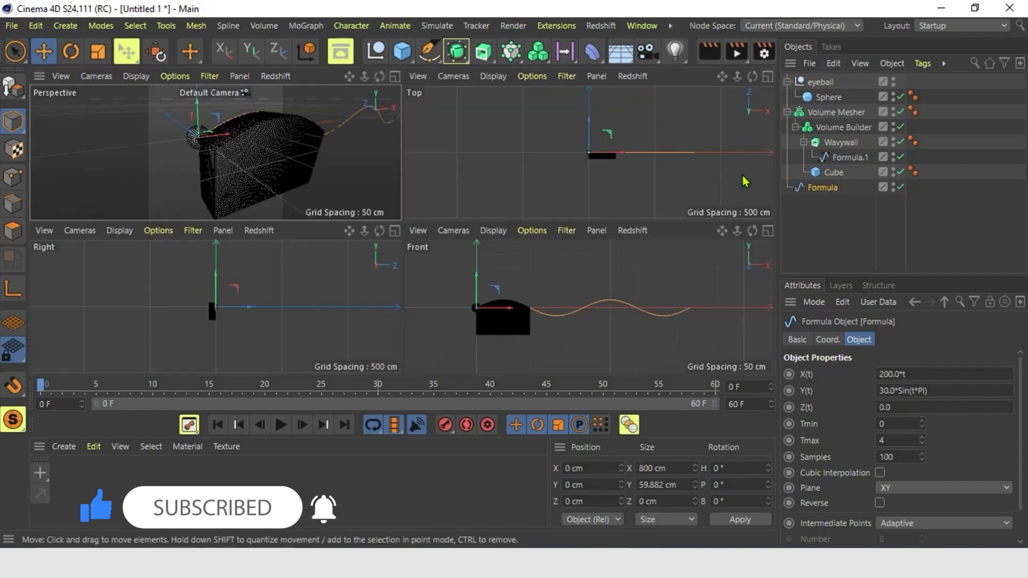
left_click(768, 231)
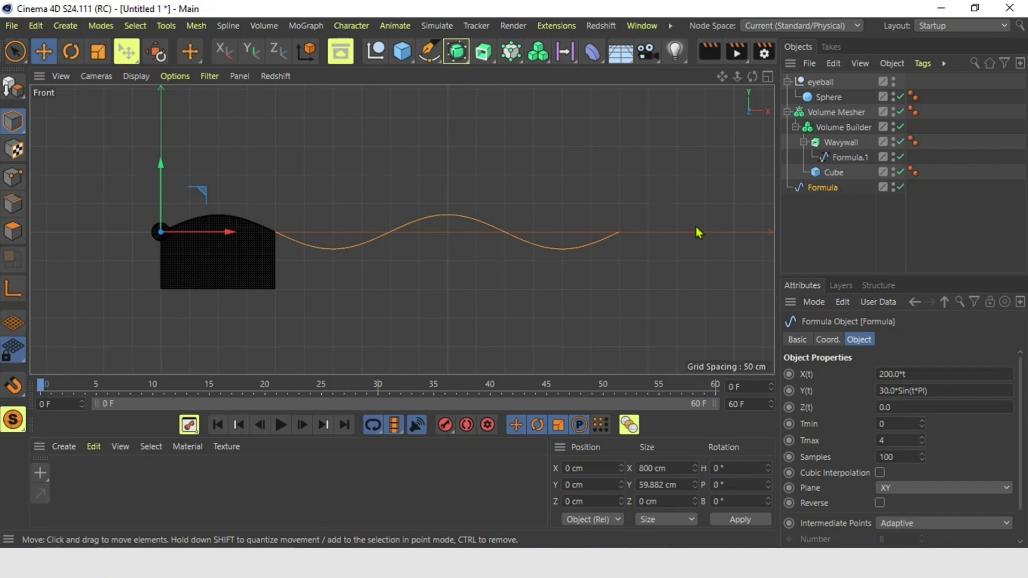
key("c")
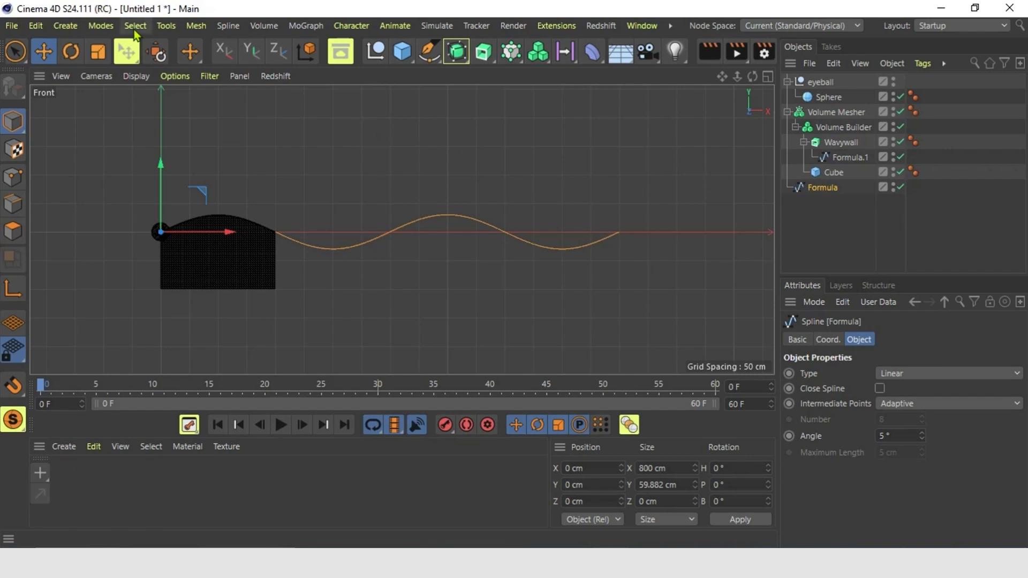
Create an outline of the Formula spline as a new object offset above the wave, and delete the original spline.
left_click(228, 26)
mouse_move(280, 188)
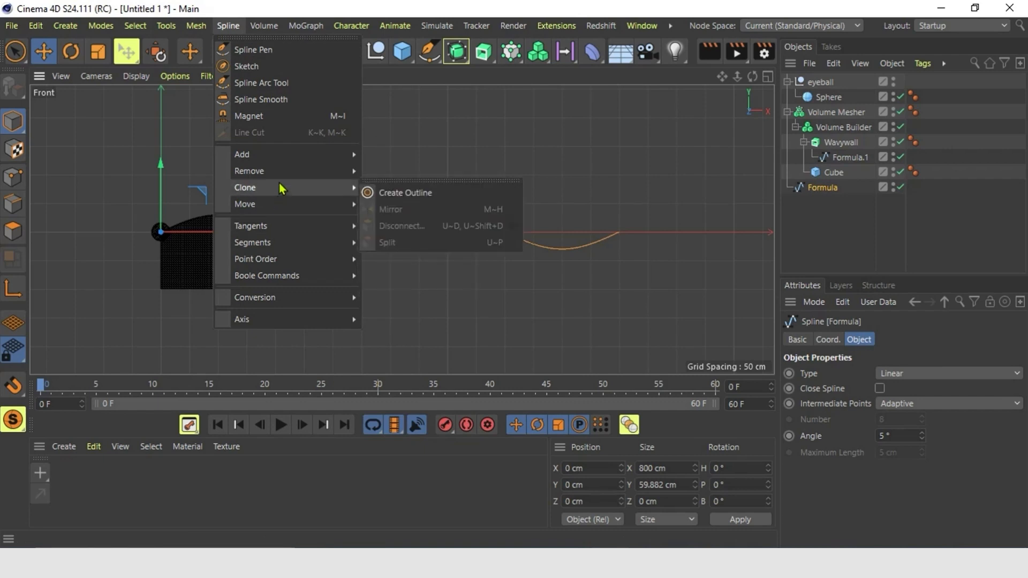
left_click(402, 193)
left_click(808, 355)
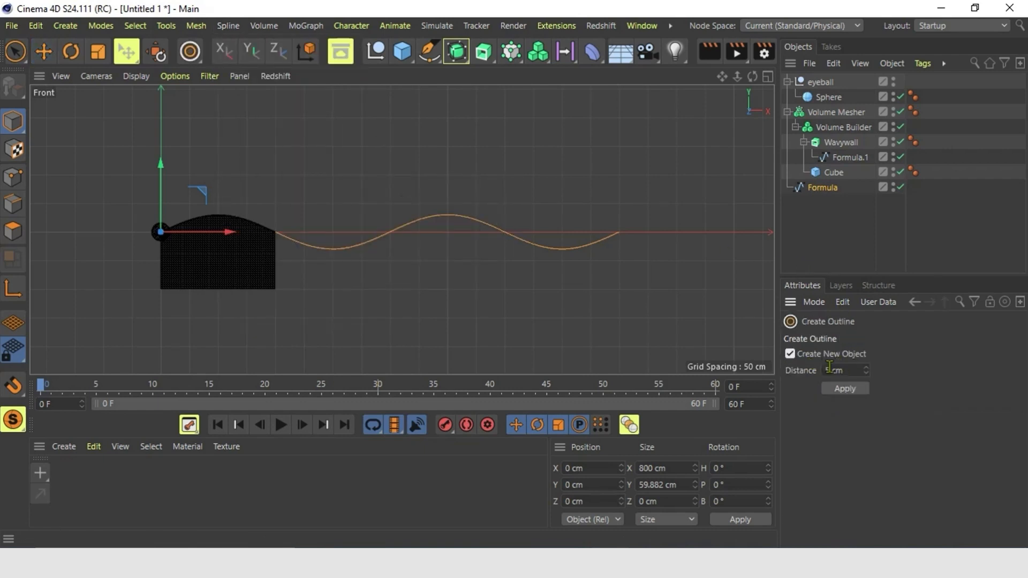
double_click(830, 369)
type("10")
left_click(856, 389)
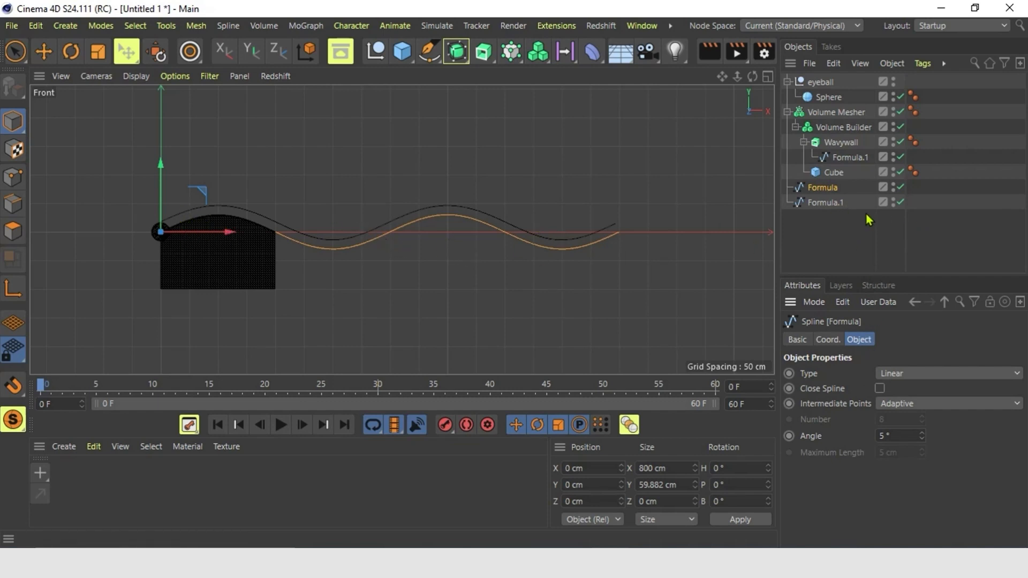
key("Delete")
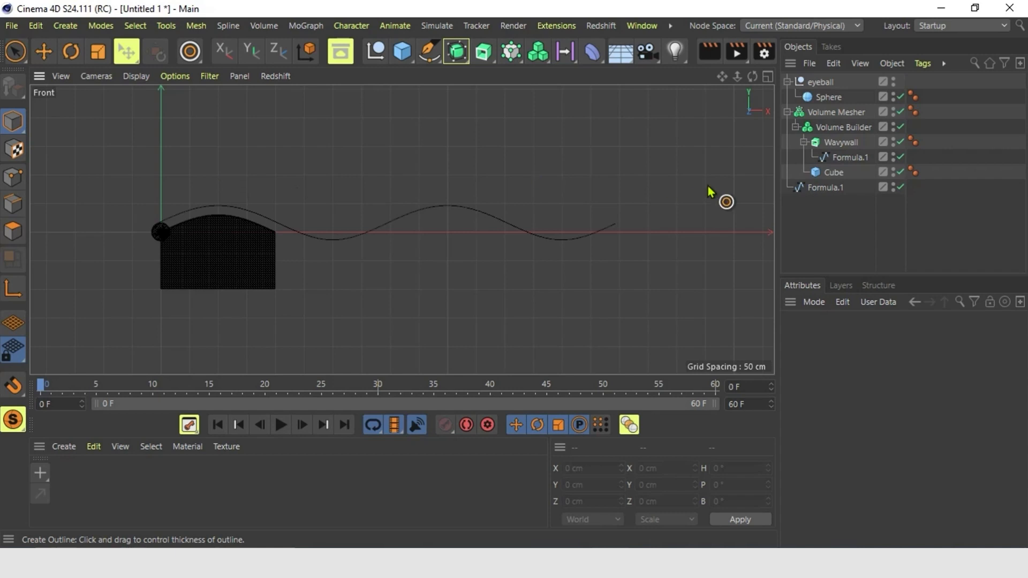
Keyframe the outline spline's X position at 0 cm on frame 0 and -400 cm on frame 60, returning to frame 0.
left_click(805, 188)
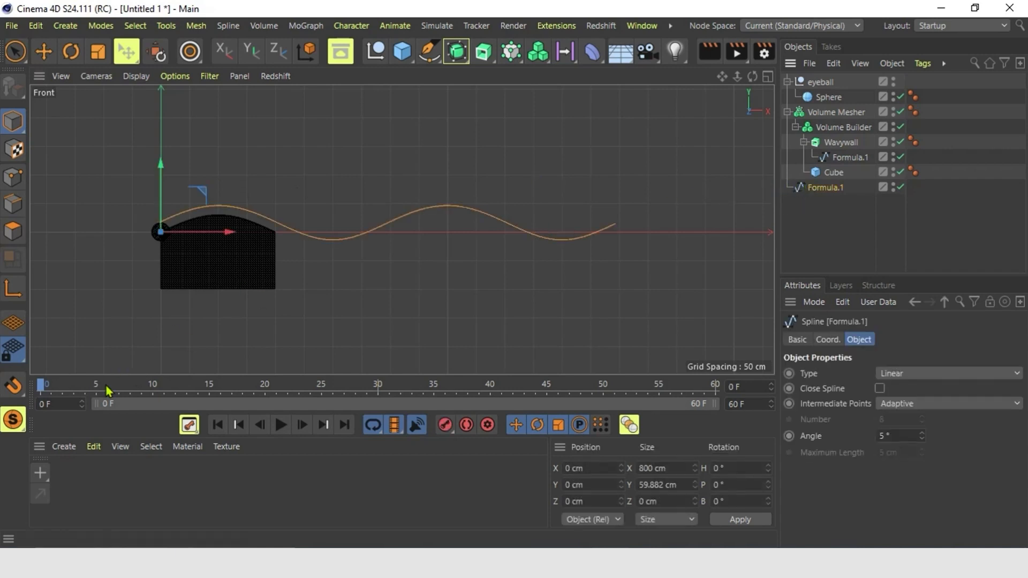
left_click(825, 340)
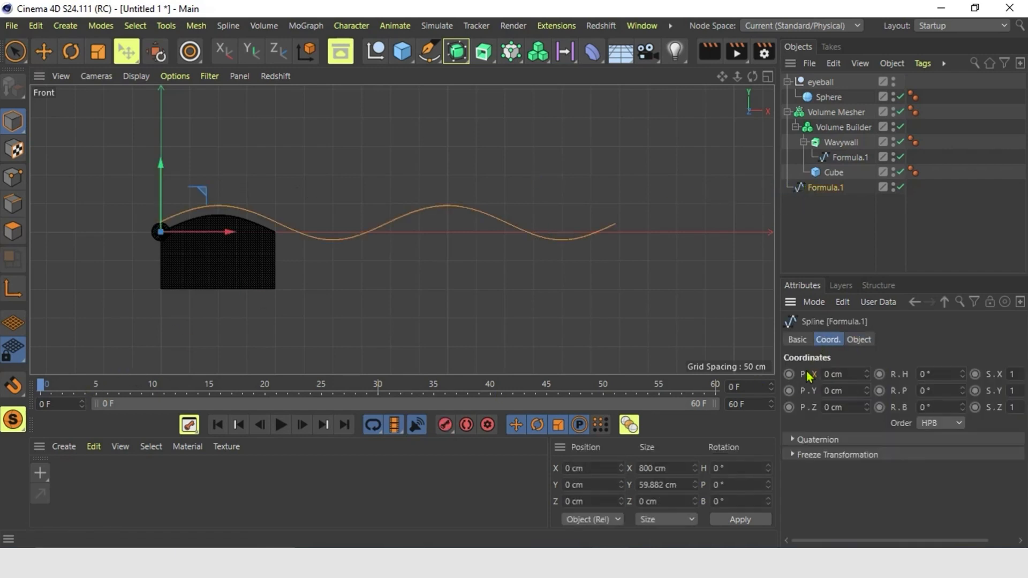
left_click_drag(637, 387, 773, 383)
double_click(827, 375)
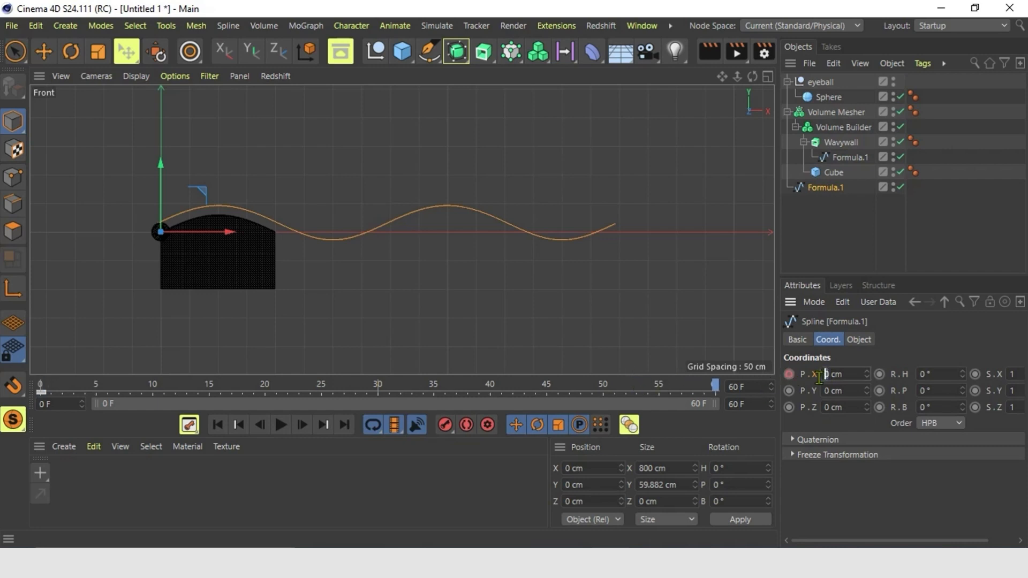
type("-400")
key("Return")
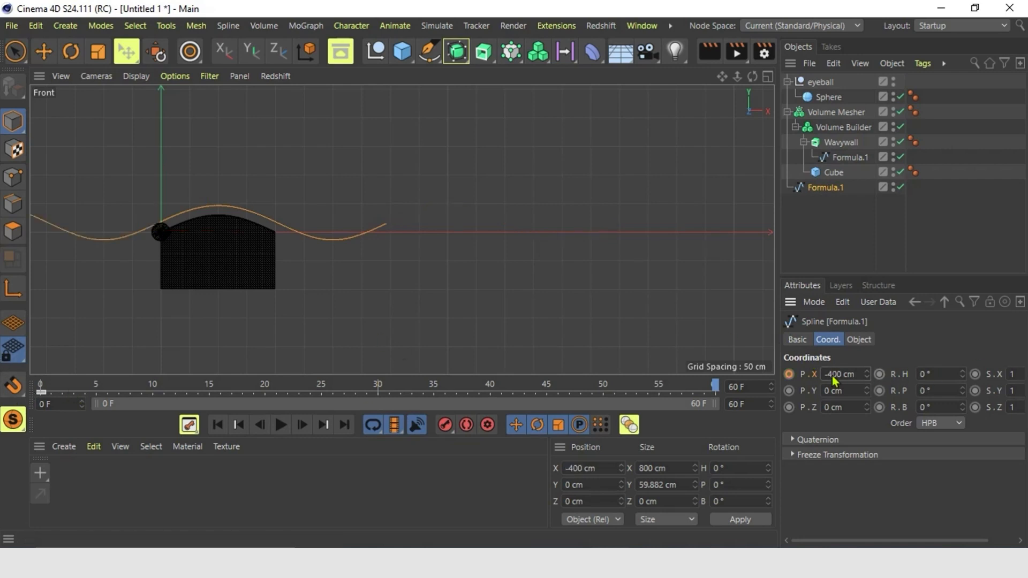
left_click(789, 374)
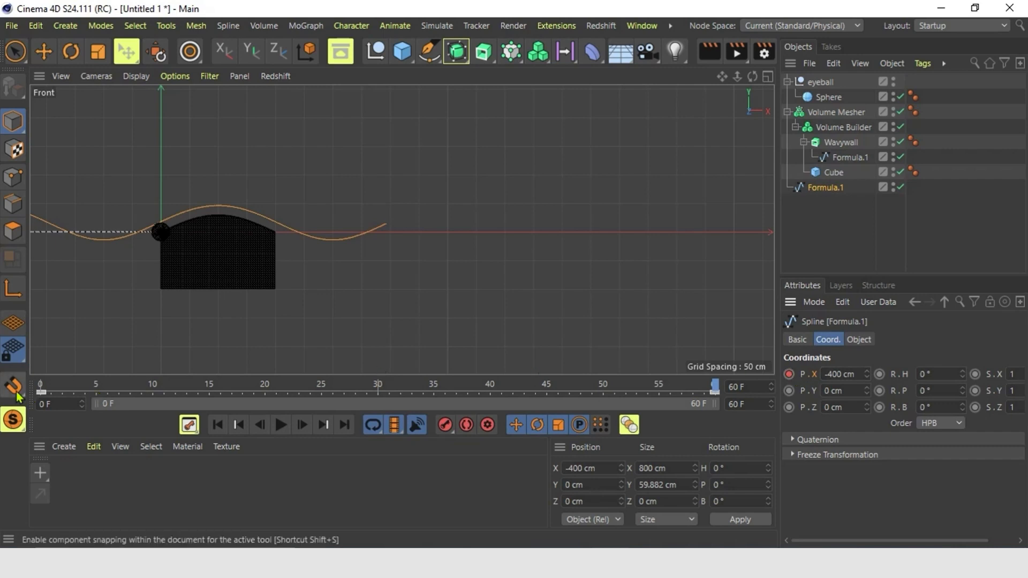
mouse_move(37, 387)
left_mouse_down()
mouse_move(473, 393)
mouse_move(748, 378)
mouse_move(5, 377)
left_mouse_up()
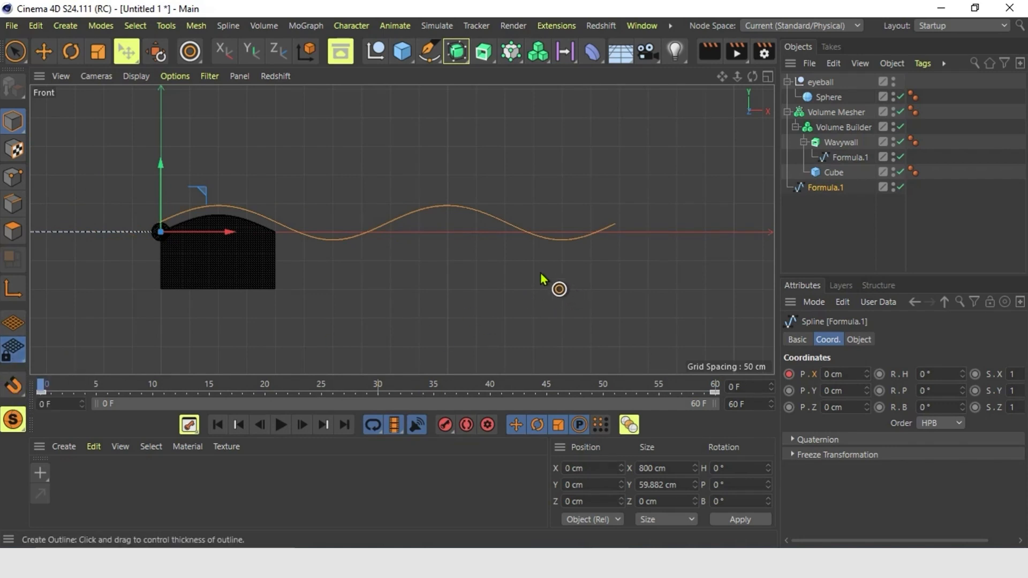
Add an Align to Spline tag to the eyeball null and assign the outline spline Formula.1 as its spline path.
left_click(832, 84)
left_click(922, 63)
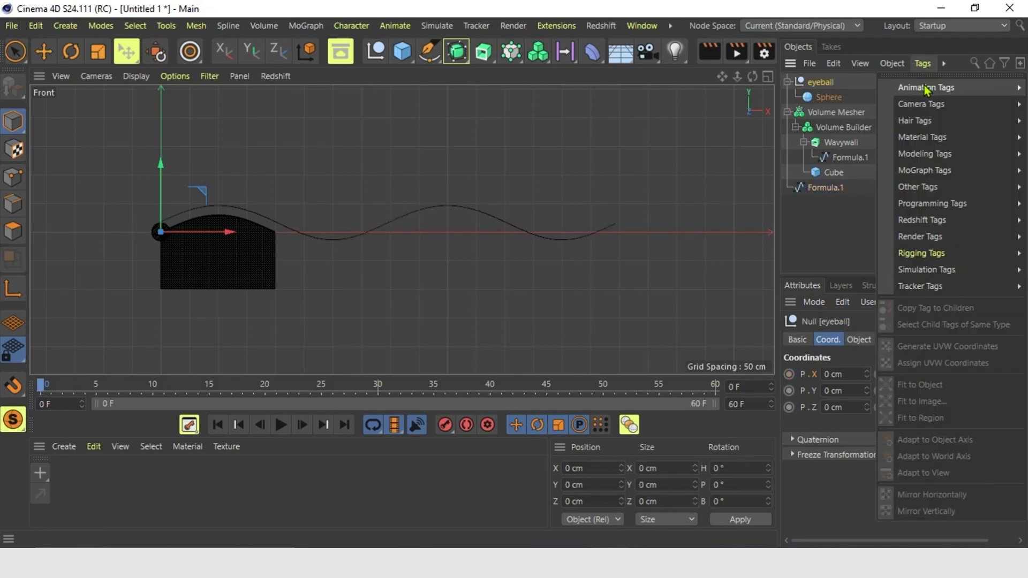
mouse_move(920, 94)
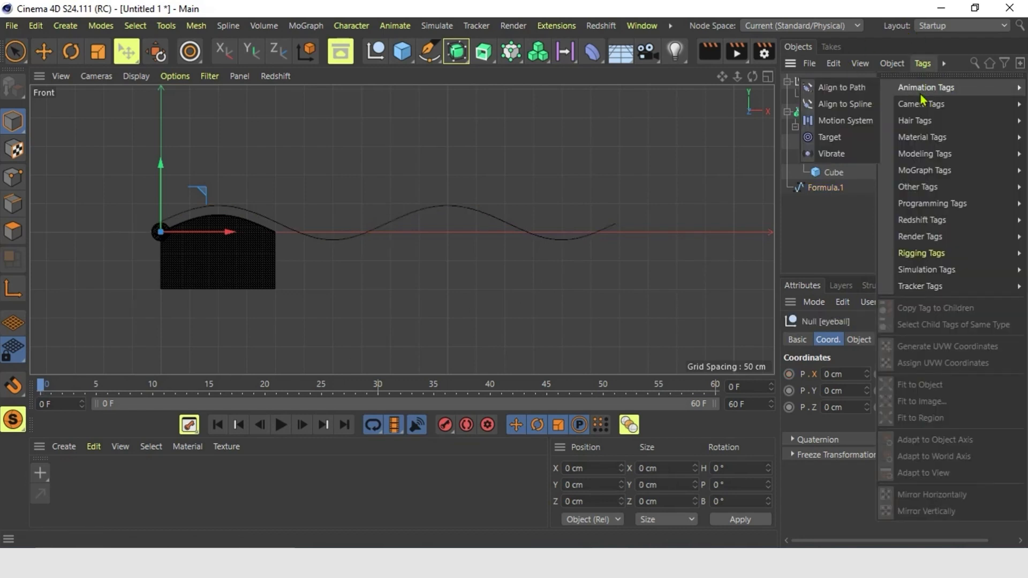
left_click(846, 104)
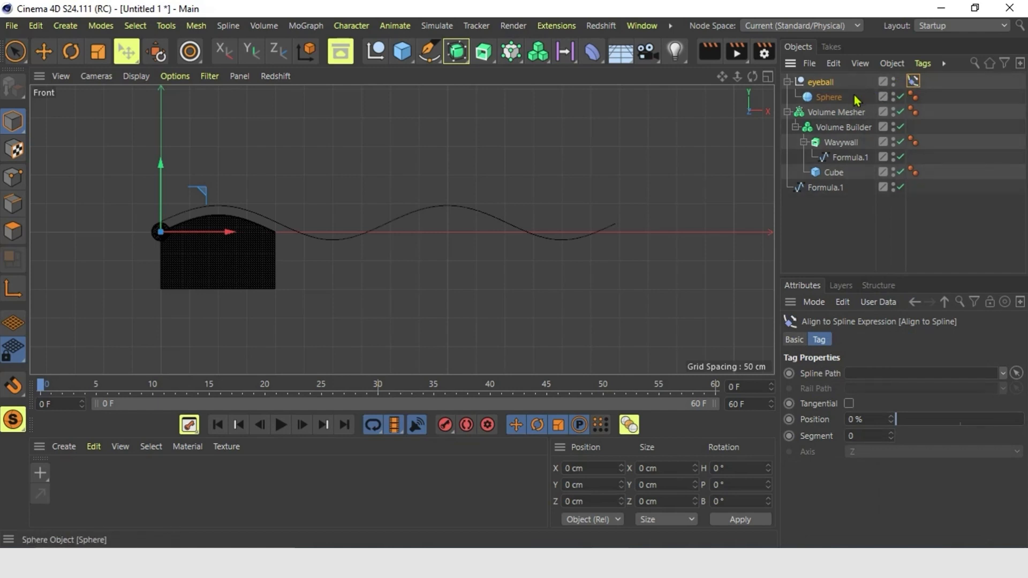
left_click_drag(820, 187, 905, 373)
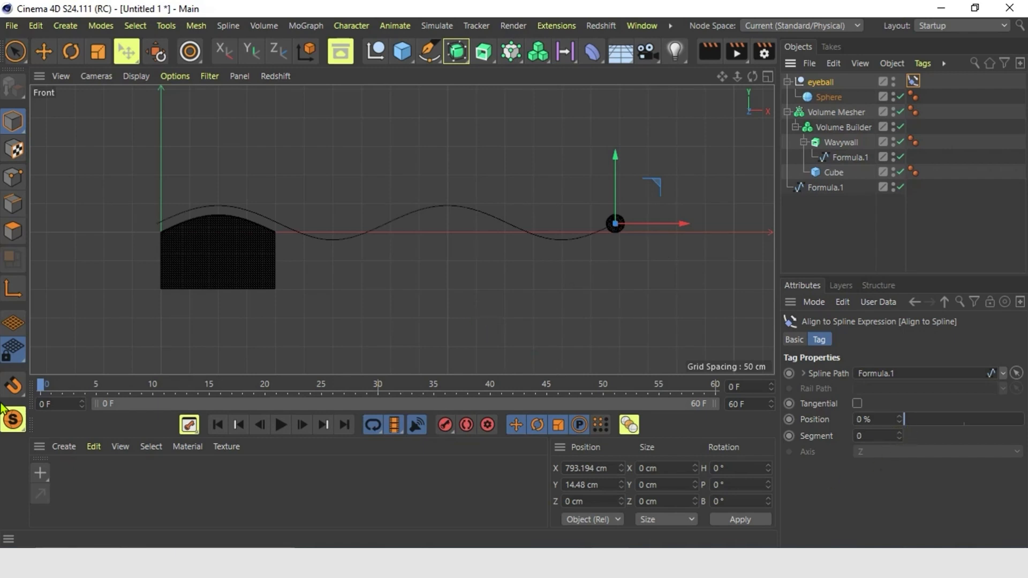
Keyframe the Align to Spline position at 90% on frame 0 and 40% on frame 60.
left_click_drag(905, 419, 1012, 423)
left_click(789, 420)
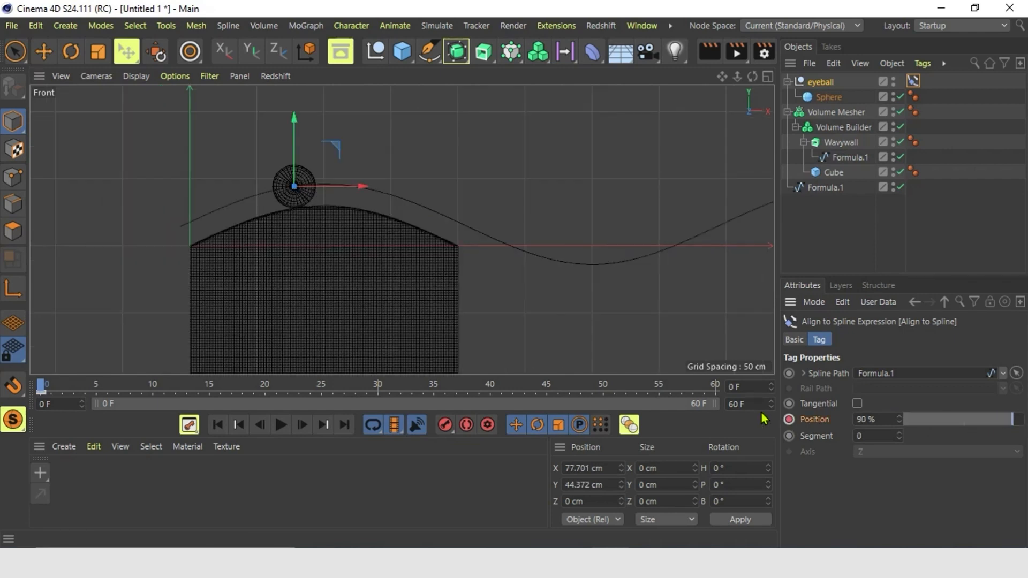
left_click_drag(508, 394, 763, 407)
left_click_drag(1017, 432, 953, 437)
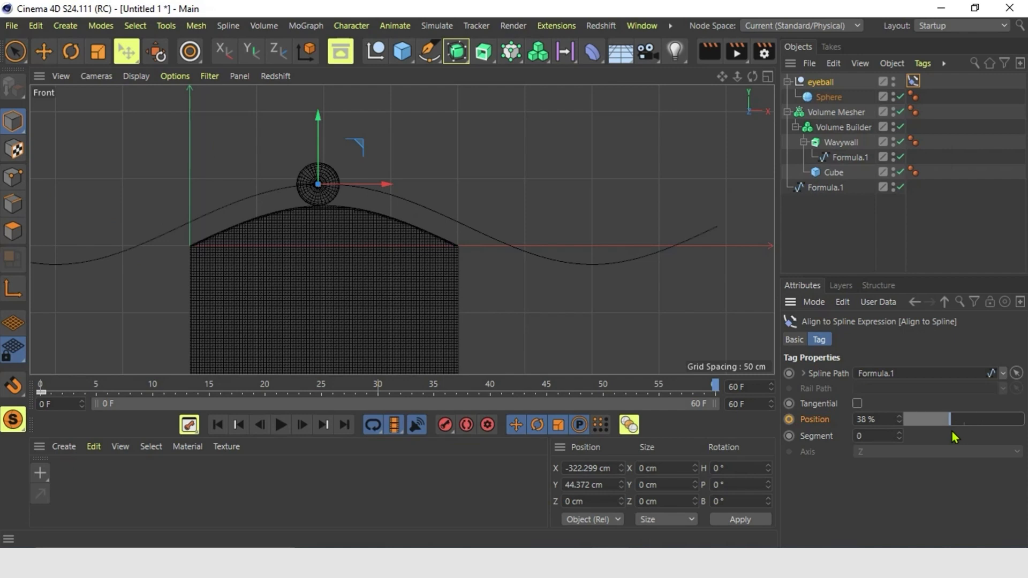
left_click_drag(953, 437, 956, 437)
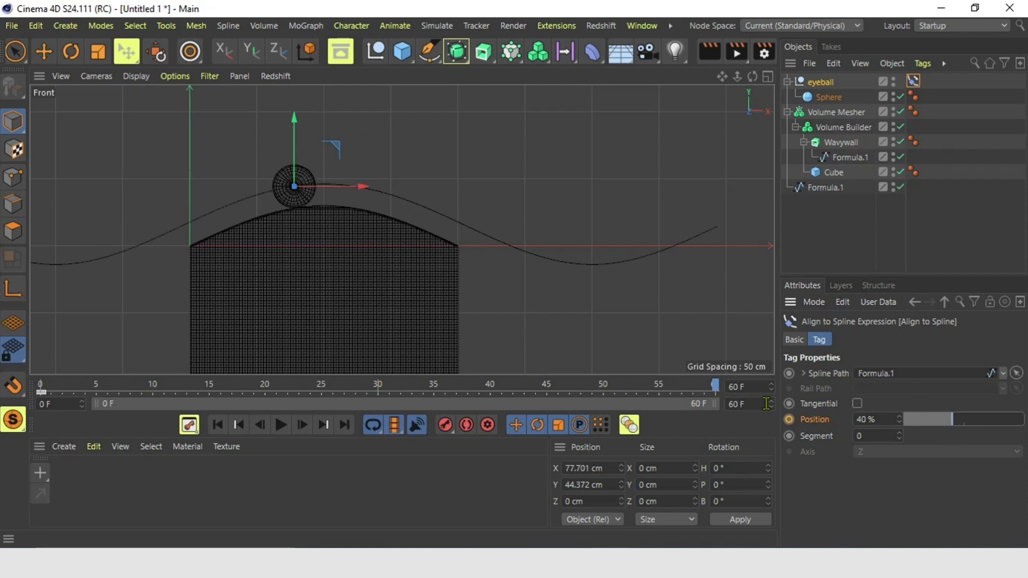
left_click(788, 420)
Scrub the animation in the Front and Perspective views to check how the eyeball follows the wave.
mouse_move(81, 386)
left_mouse_down()
mouse_move(42, 388)
mouse_move(763, 411)
mouse_move(354, 399)
left_mouse_up()
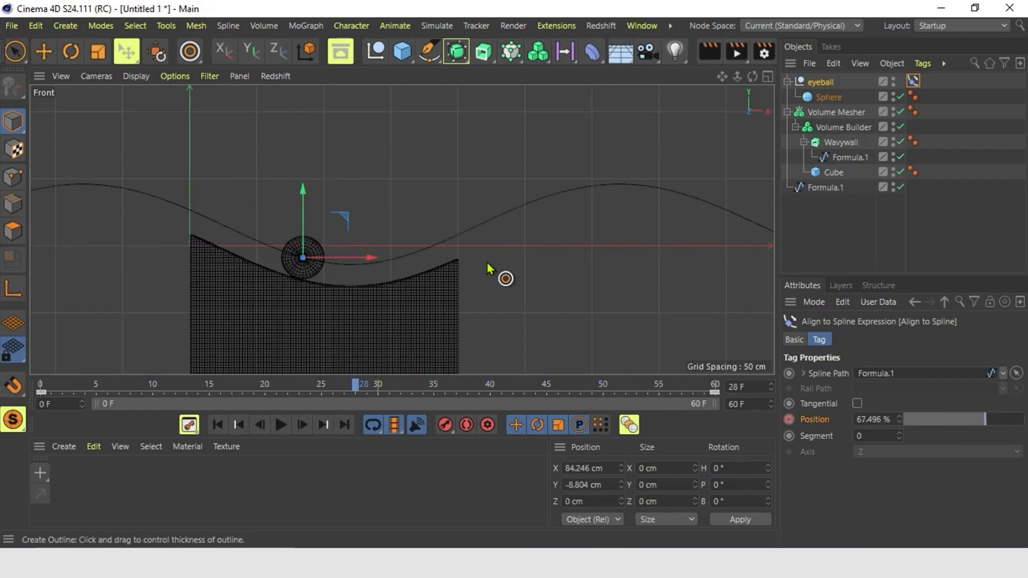
left_click(768, 81)
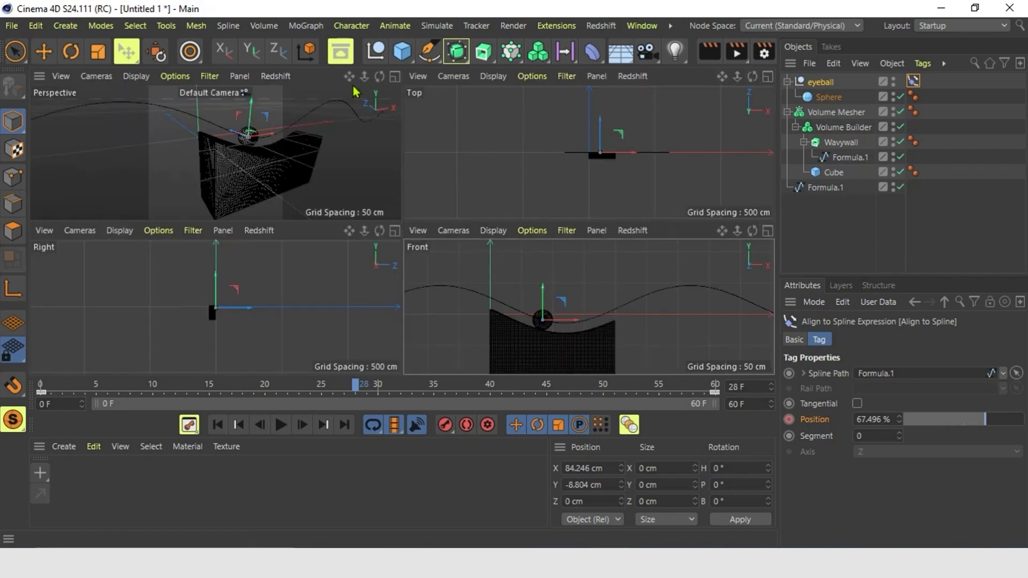
left_click(394, 77)
scroll(482, 224, "up", 3)
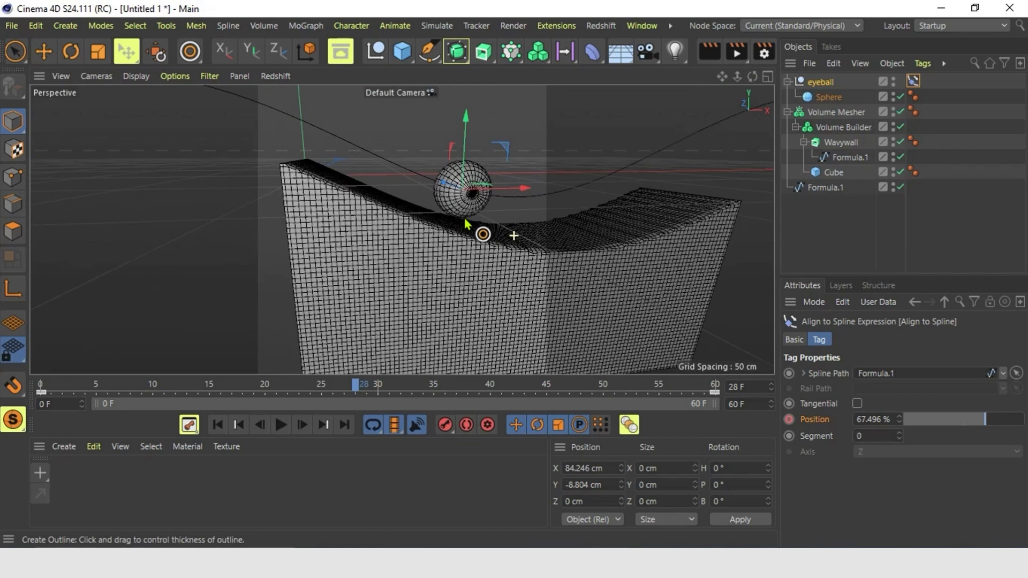
scroll(464, 224, "down", 2)
scroll(471, 222, "down", 2)
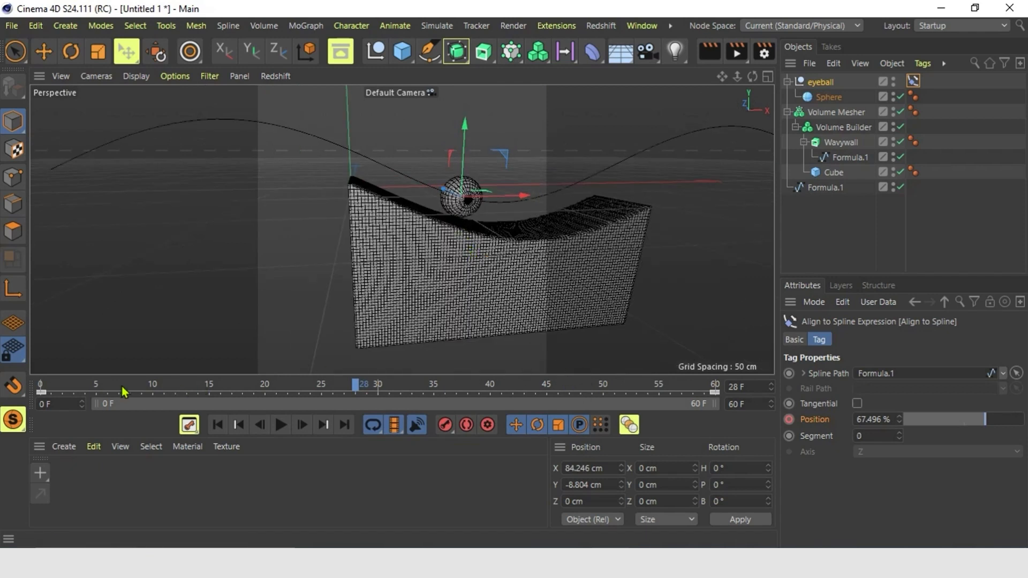
left_click_drag(95, 389, 716, 405)
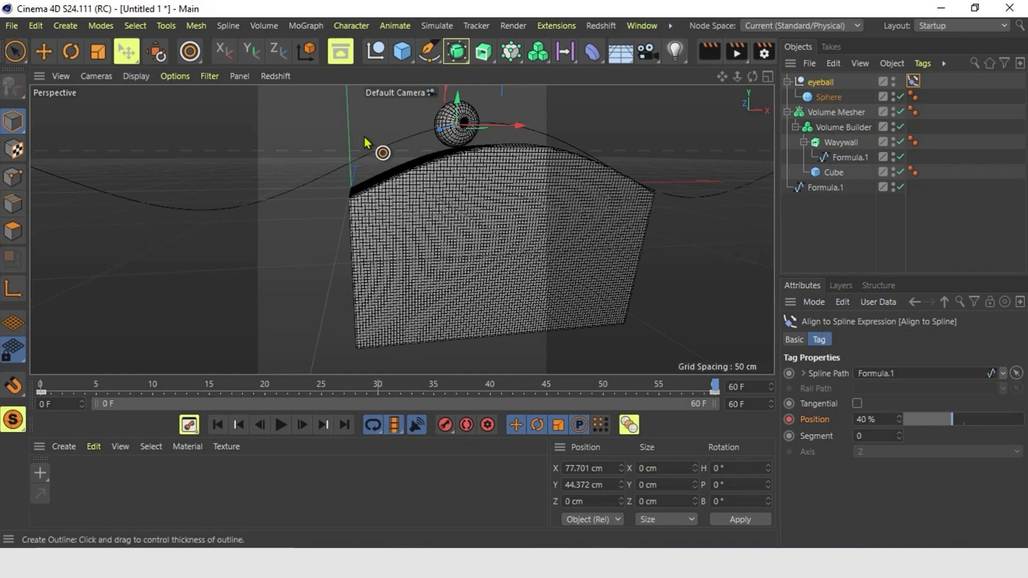
Keyframe the eyeball null's bank rotation at 0° on frame 0 and 1440° on frame 60.
left_click(832, 85)
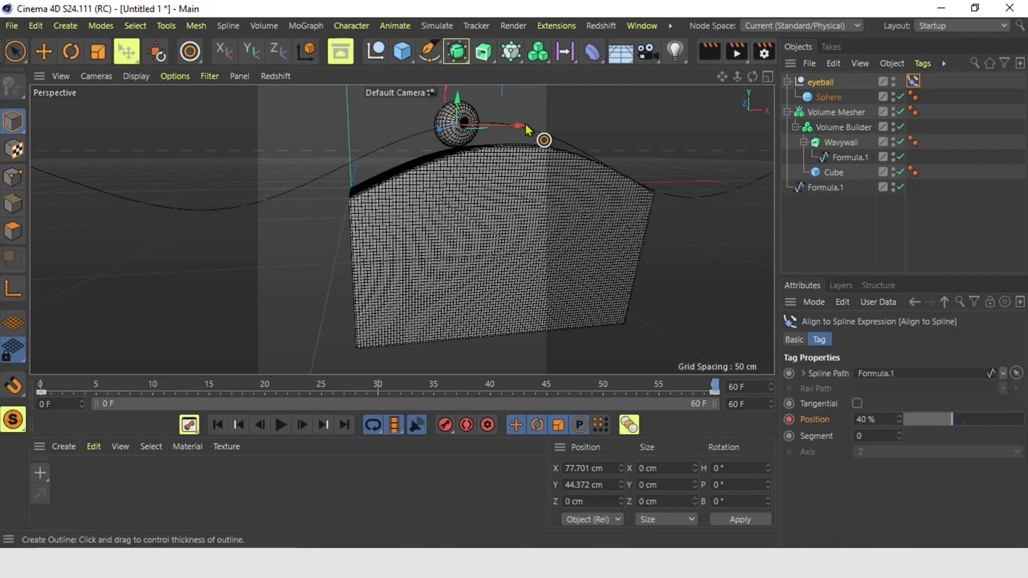
left_click(830, 85)
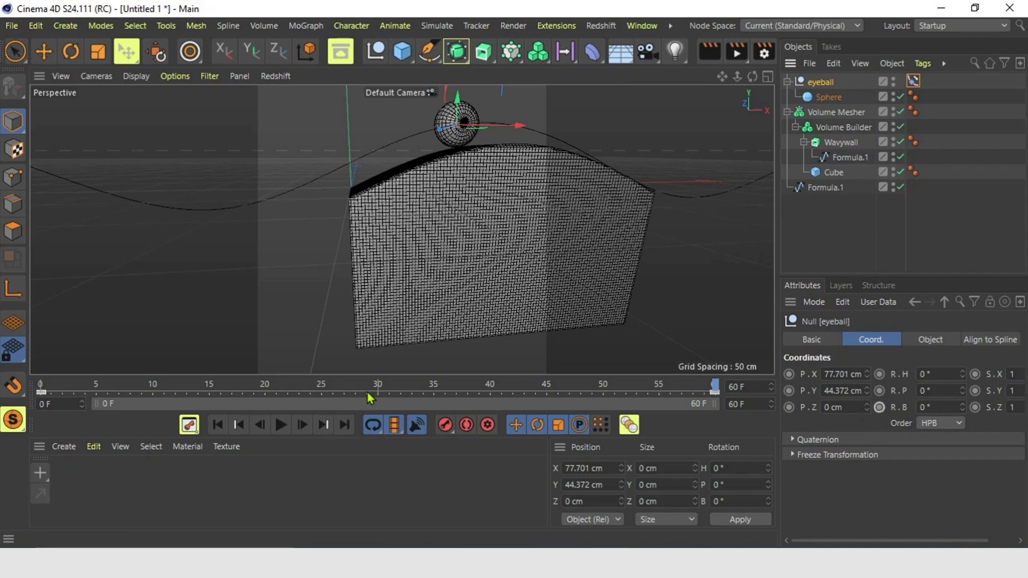
left_click_drag(52, 388, 9, 387)
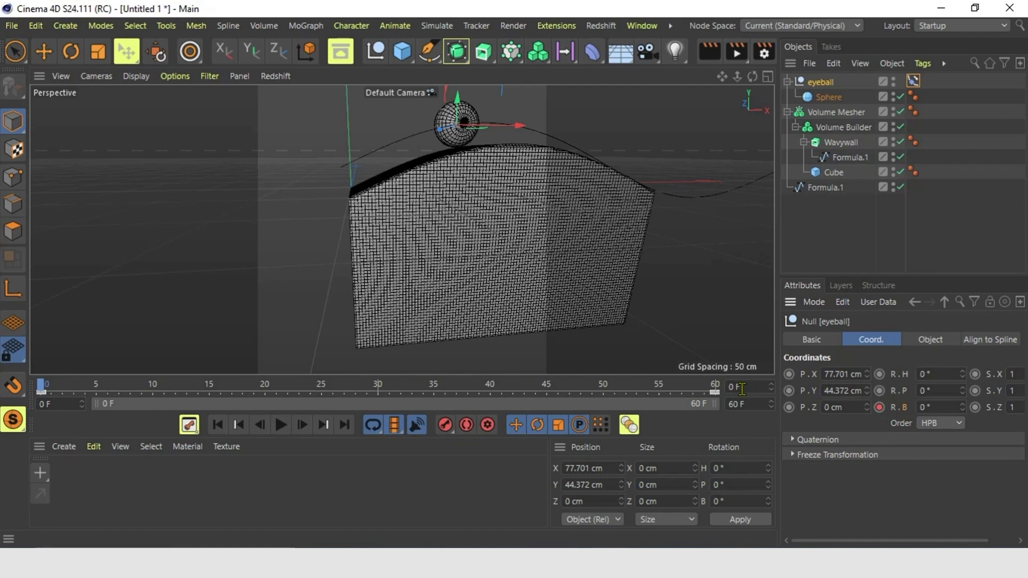
left_click_drag(670, 382, 754, 398)
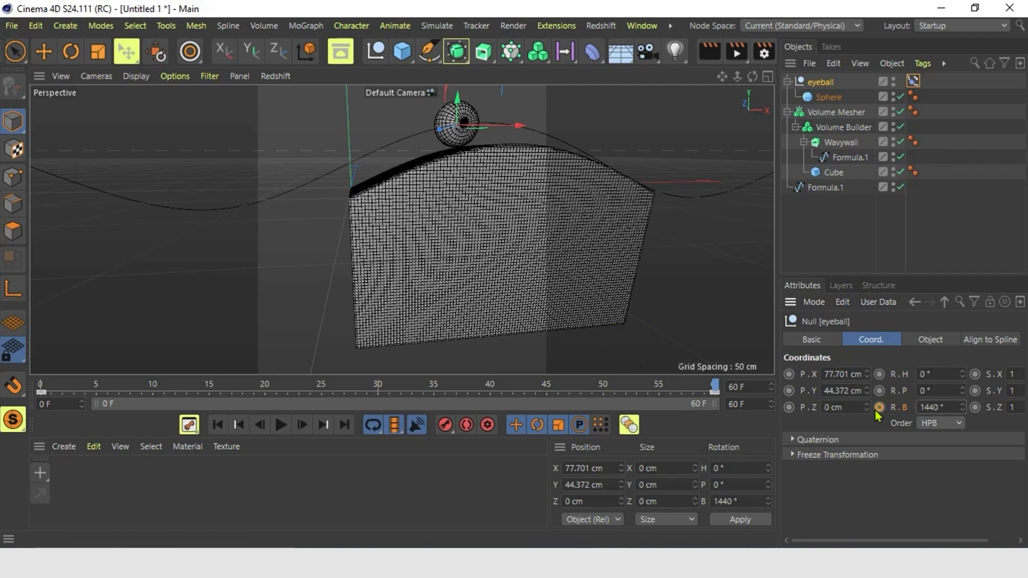
Scrub and play the 60-frame animation in the Perspective view to check the eyeball's roll over the wall.
left_click_drag(56, 394, 400, 394)
left_click_drag(458, 413, 802, 431)
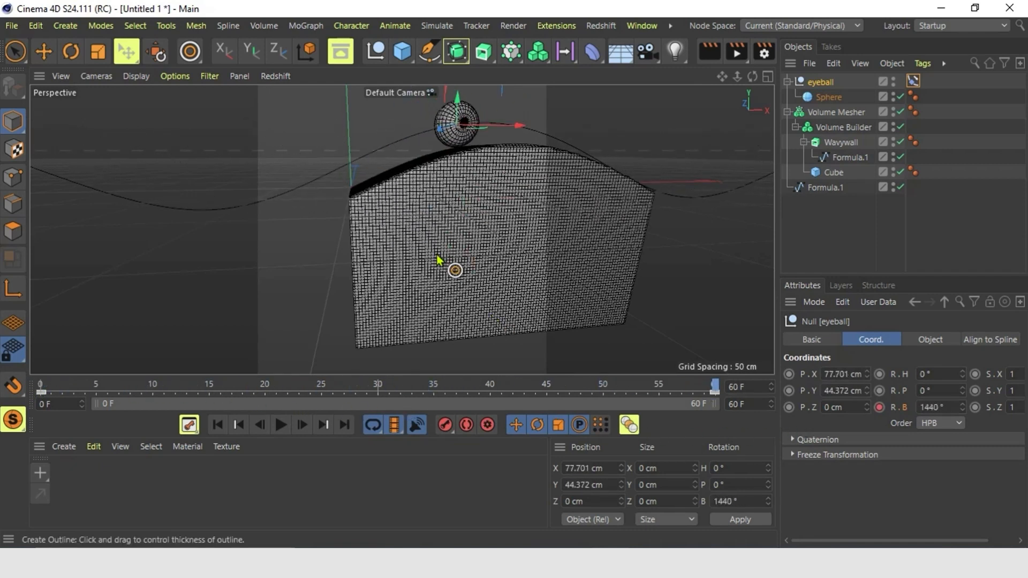
left_click_drag(516, 248, 476, 251, "alt")
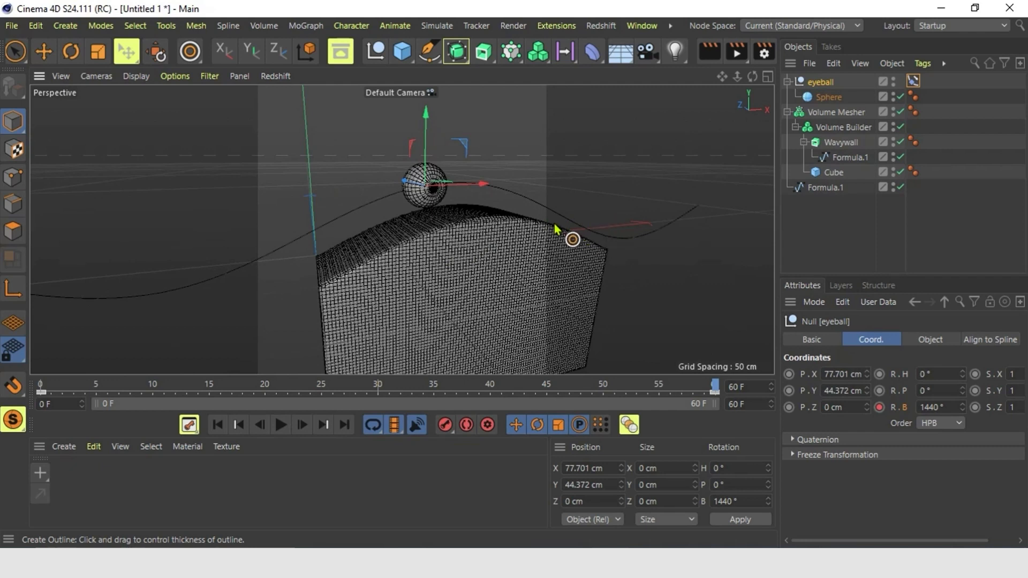
left_click_drag(45, 385, 833, 444)
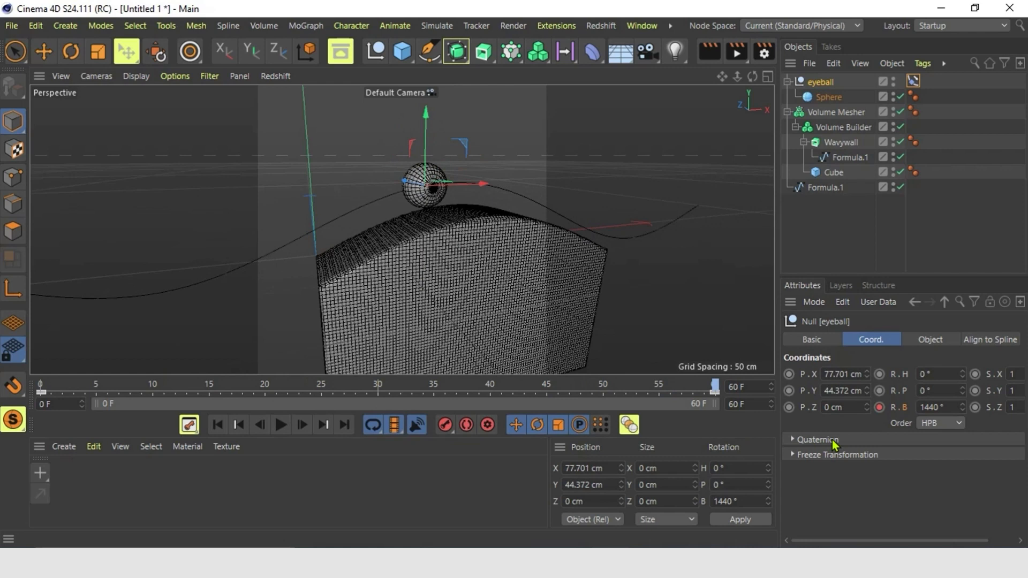
left_click(280, 425)
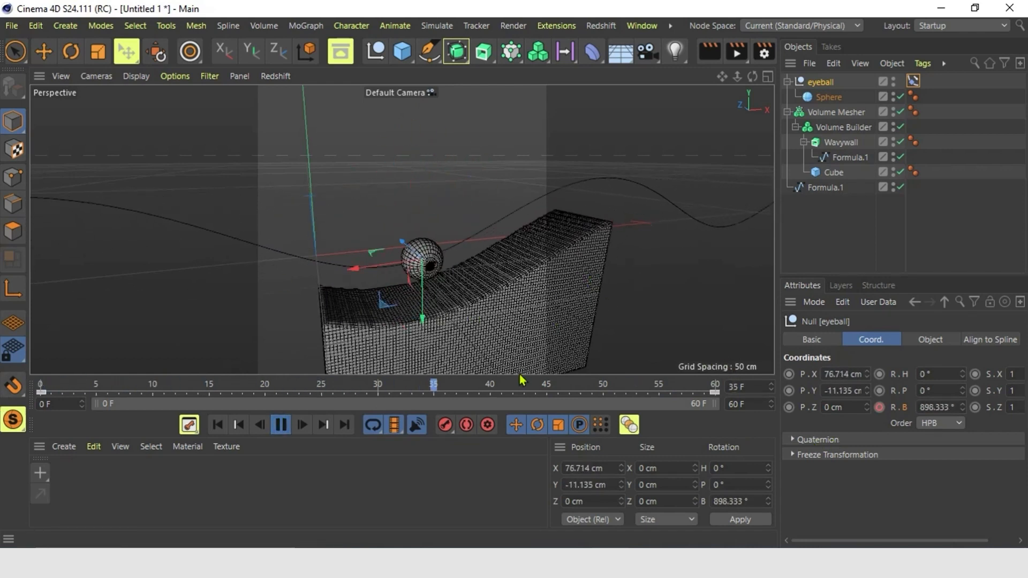
left_click(282, 428)
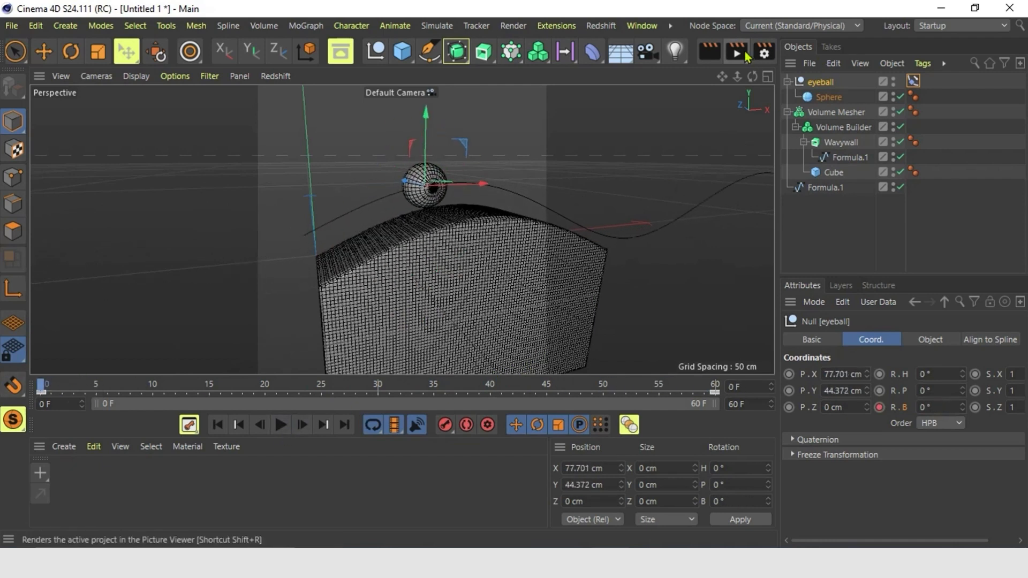
Set every animation key of the eyeball and both formula splines to linear interpolation in the F-Curve timeline.
left_click(645, 26)
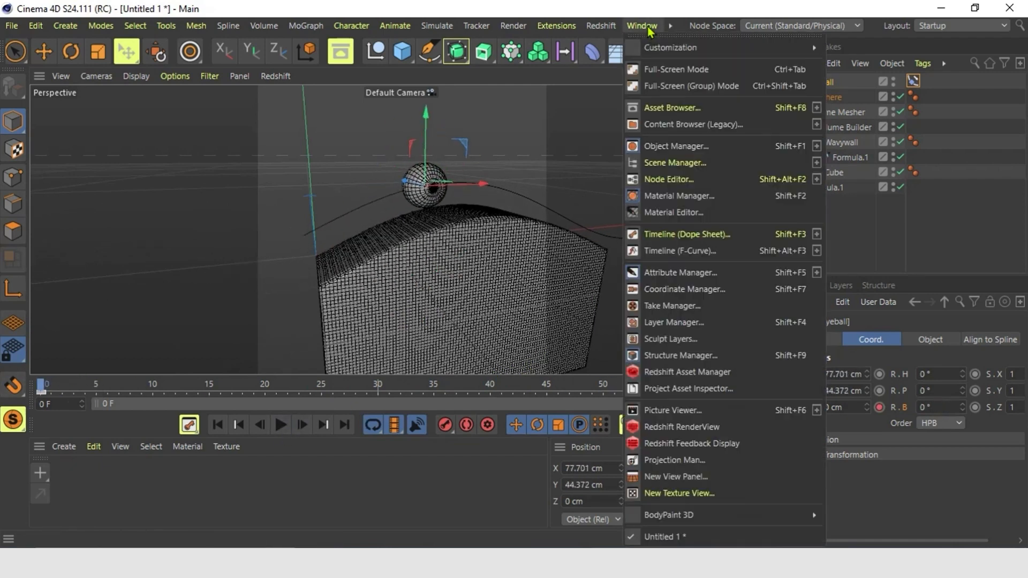
left_click(698, 251)
left_click_drag(47, 191, 60, 112)
left_click(181, 53)
left_click_drag(146, 101, 745, 450)
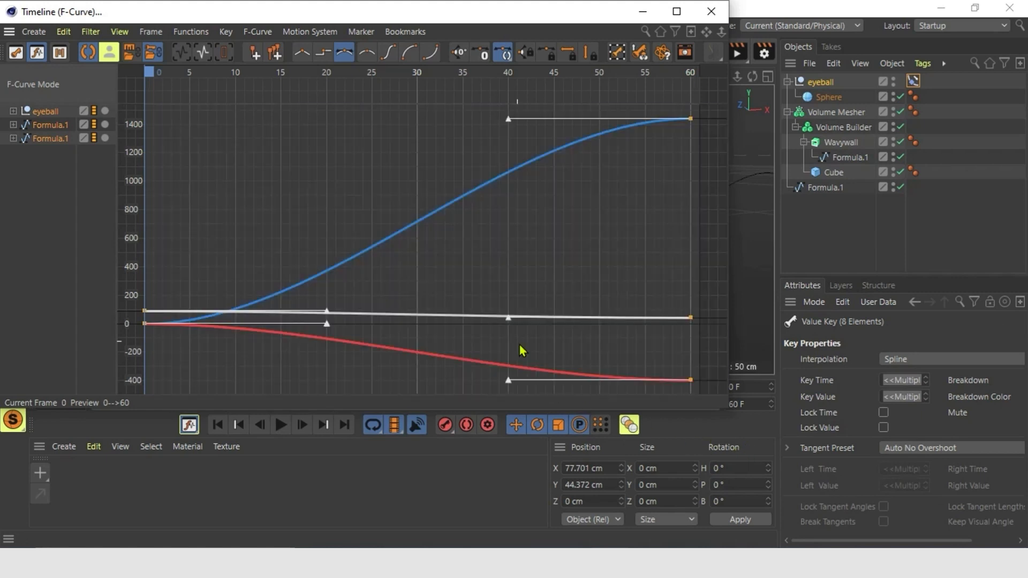
left_click(302, 52)
left_click(710, 11)
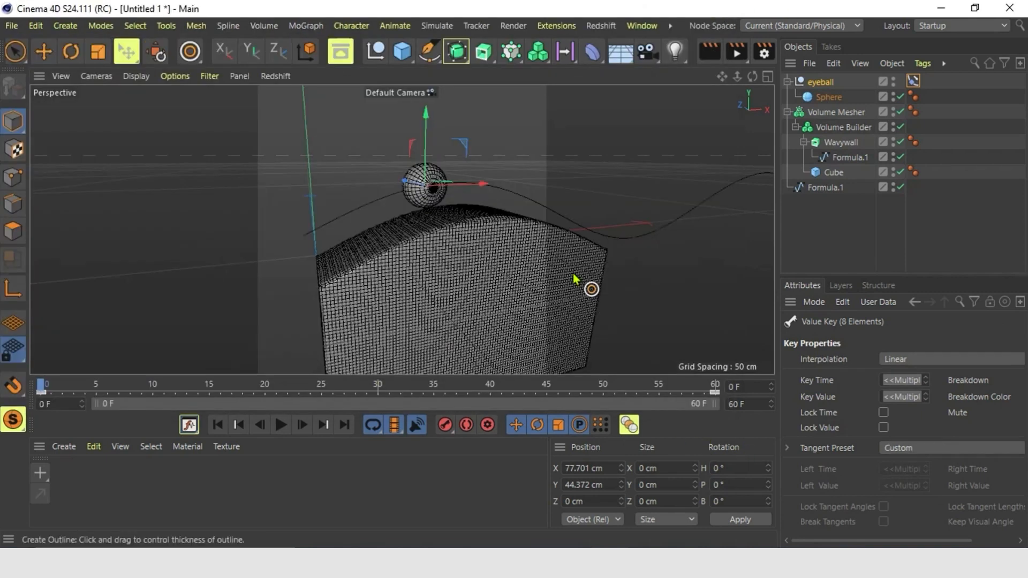
Play the animation loop, set the timeline's end frame to 59 and play it again.
left_click(280, 424)
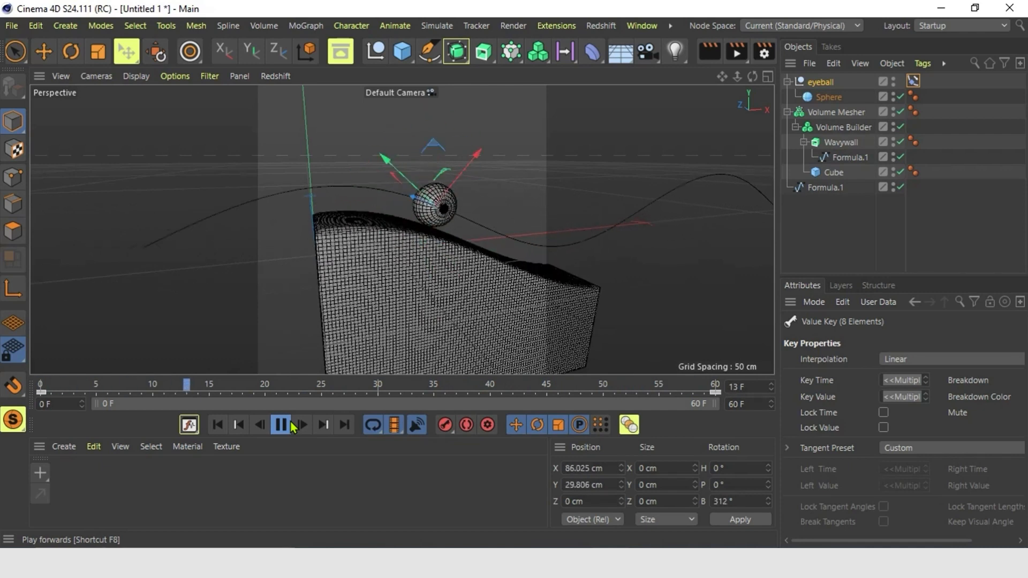
left_click(291, 422)
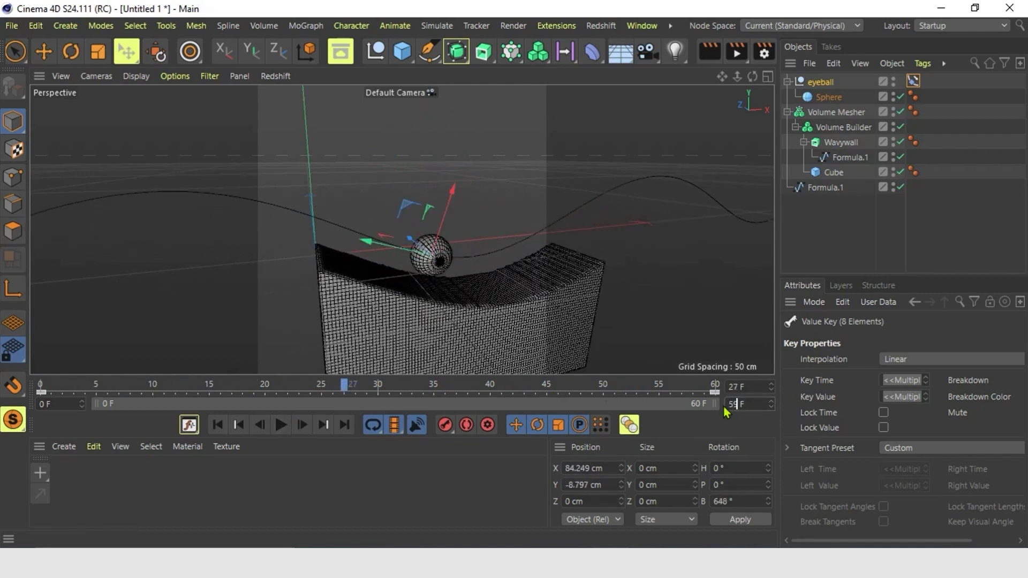
key("Return")
left_click(290, 425)
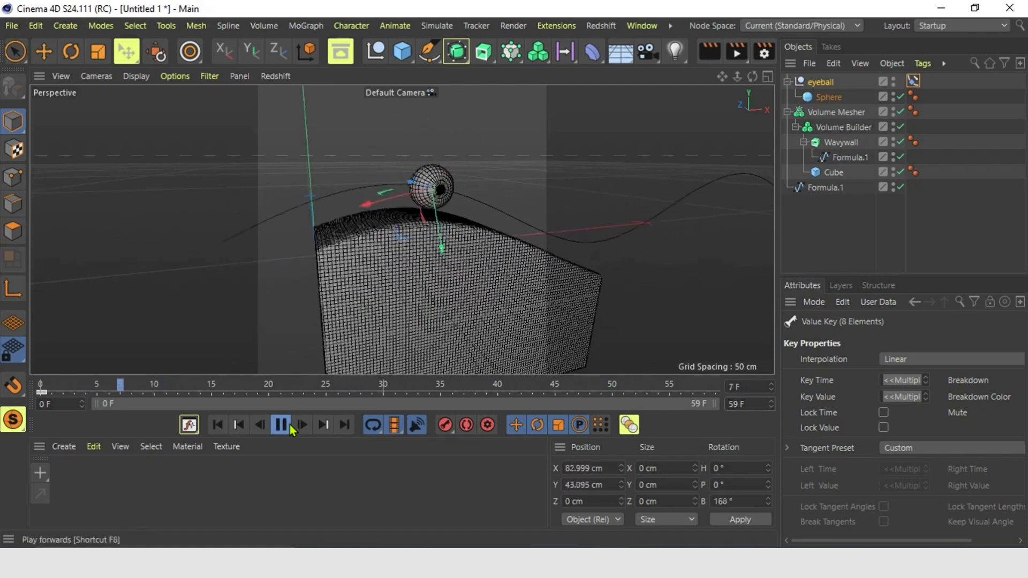
Move the eyeball null and the offset formula spline together to Z -25 cm, centring them on the wall's thickness.
left_click(824, 187)
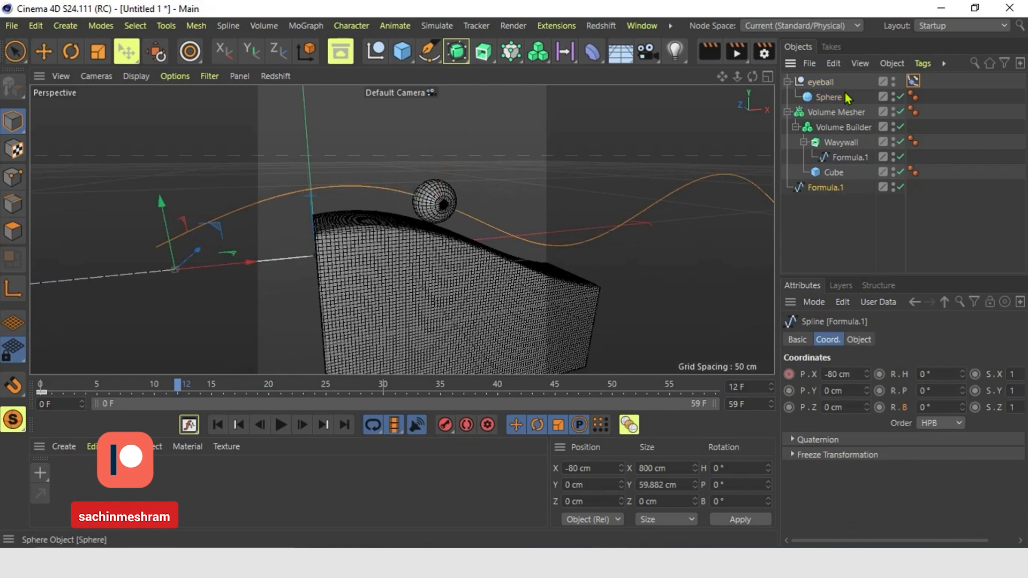
left_click(835, 84, "ctrl")
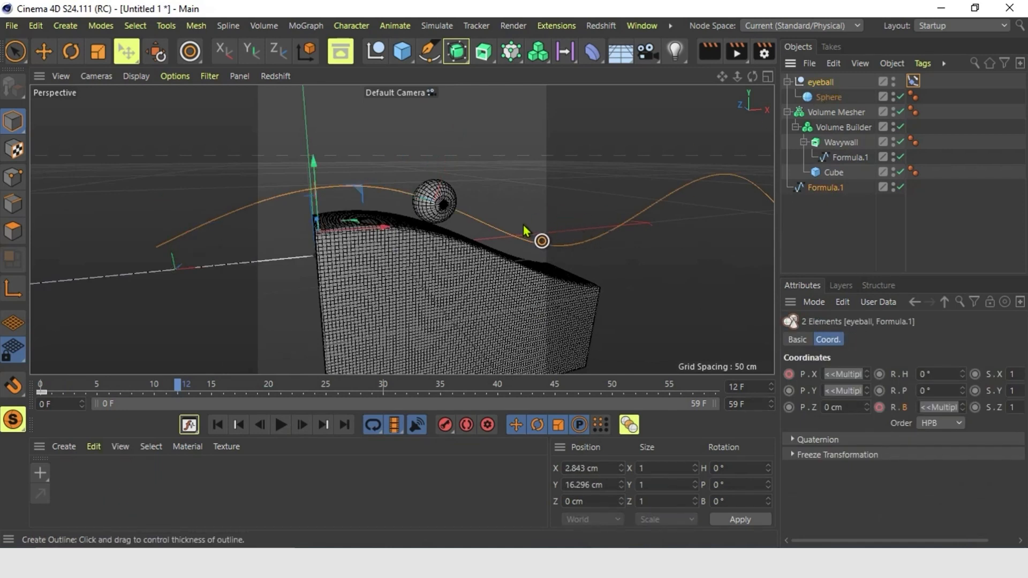
left_click_drag(329, 190, 394, 263, "alt")
key("e")
left_click_drag(272, 231, 292, 238)
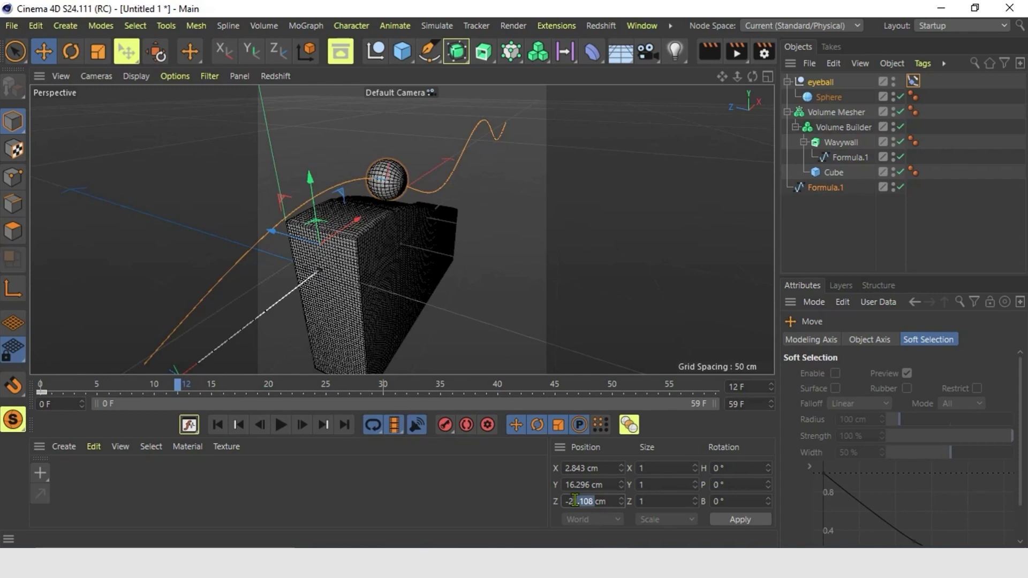
type("5")
key("Return")
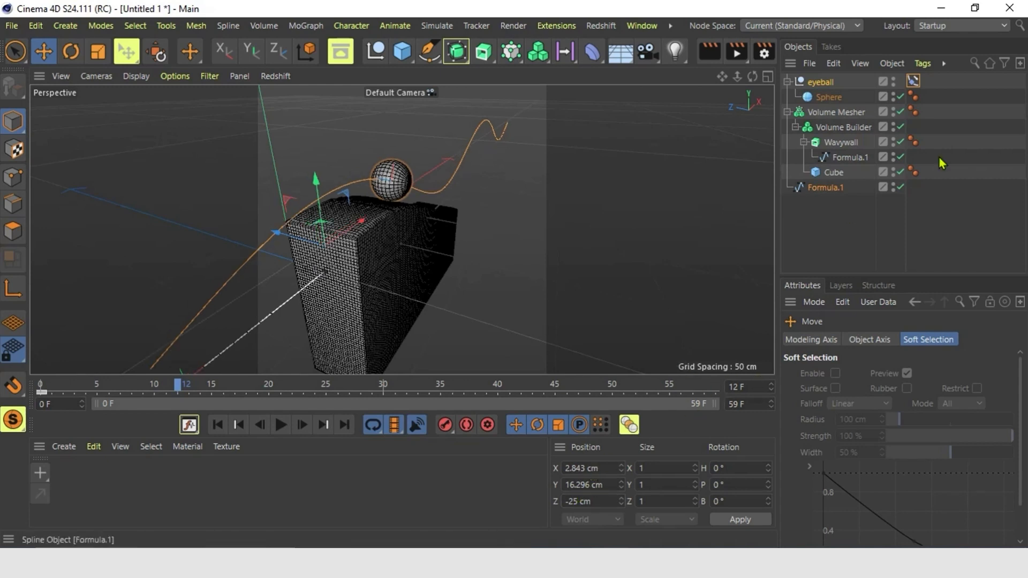
Duplicate the eyeball null and display the copy's Align to Spline position curve in the F-Curve timeline.
left_click(809, 81)
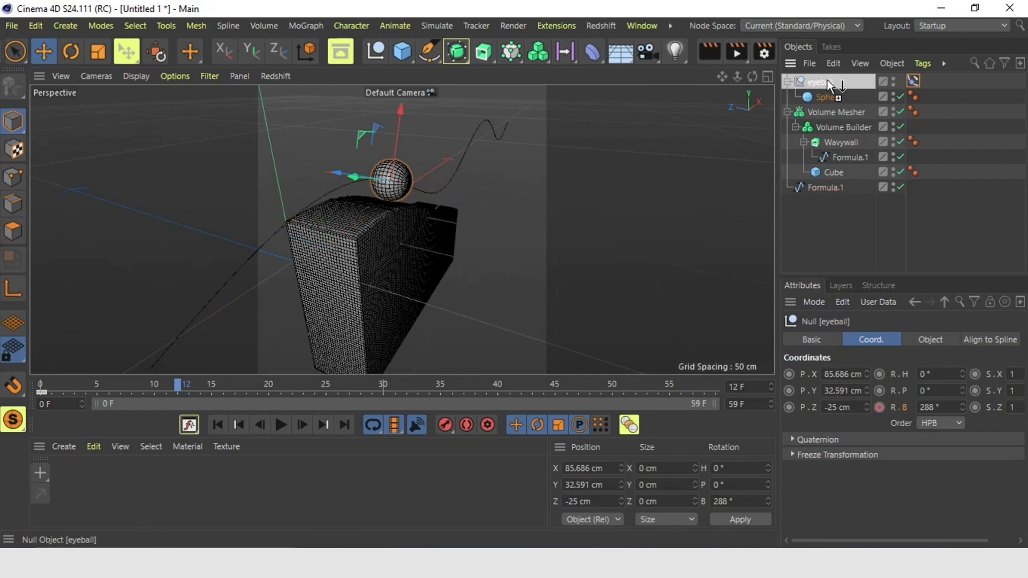
left_click_drag(827, 80, 826, 74, "ctrl")
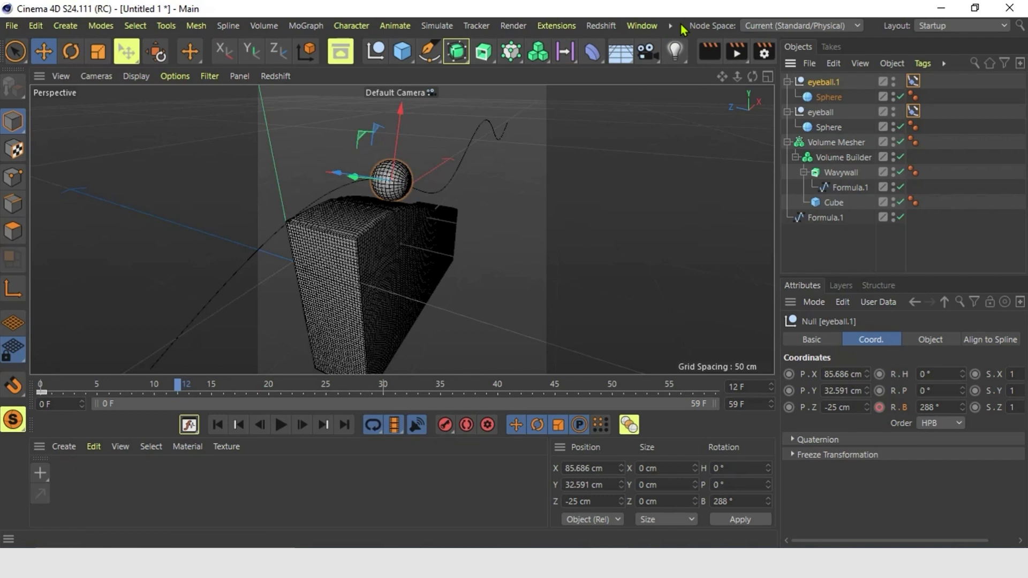
left_click(642, 27)
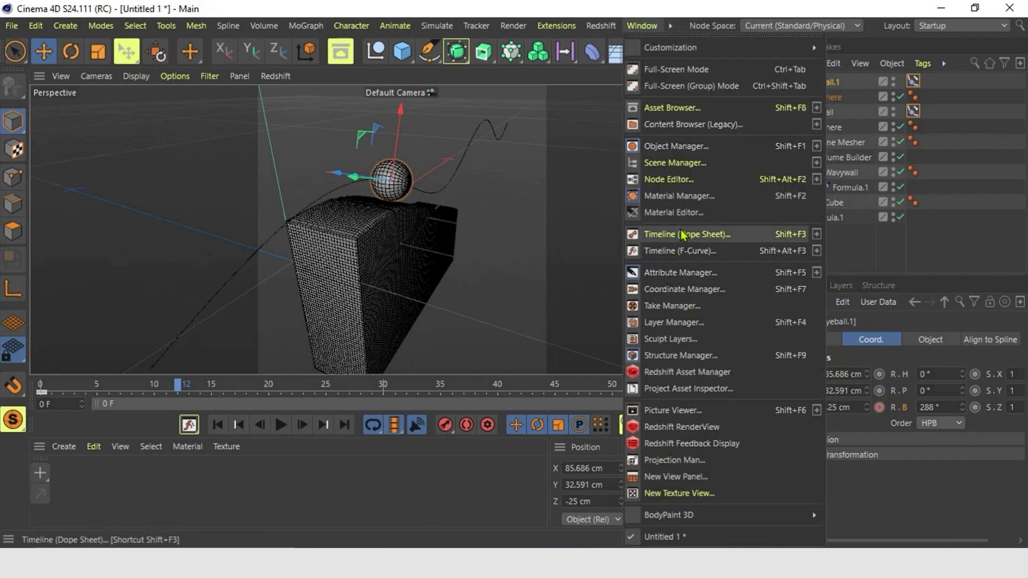
left_click(682, 251)
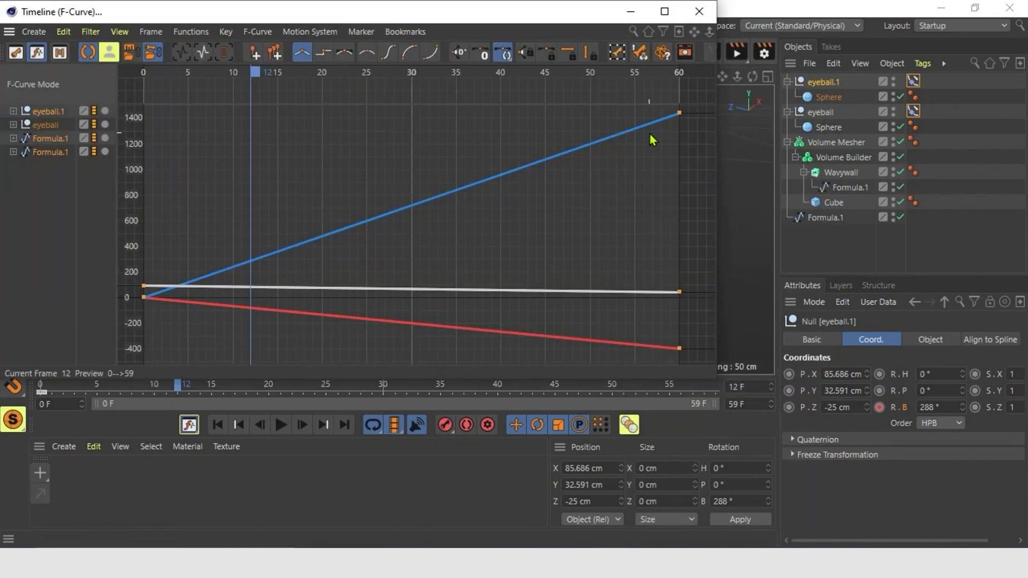
left_click_drag(500, 13, 789, 48)
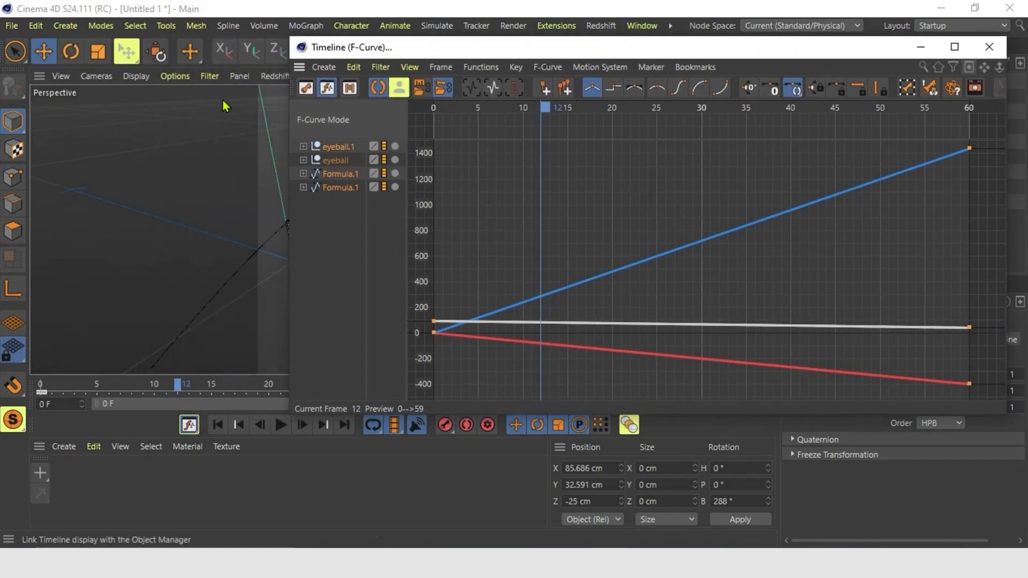
left_click(340, 147)
left_click(304, 146)
left_click(351, 173)
left_click(468, 94)
Lower both Align to Spline keys of the copied eyeball, starting at about 85% on frame 0, and play the result.
left_click_drag(470, 47, 663, 89)
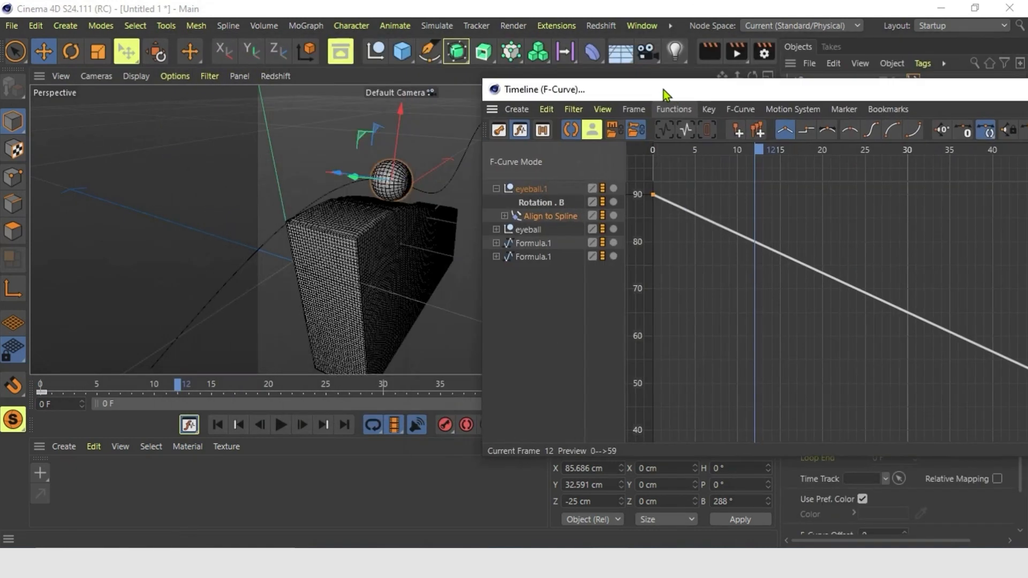
left_click_drag(782, 91, 649, 67)
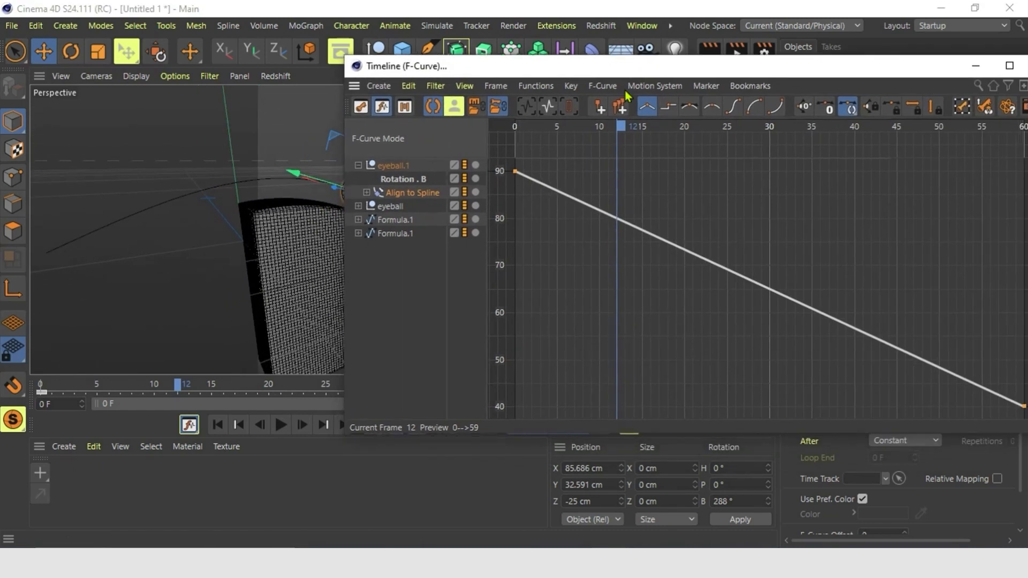
left_click_drag(348, 147, 528, 146)
mouse_move(713, 67)
left_mouse_down()
mouse_move(754, 72)
mouse_move(648, 69)
left_mouse_up()
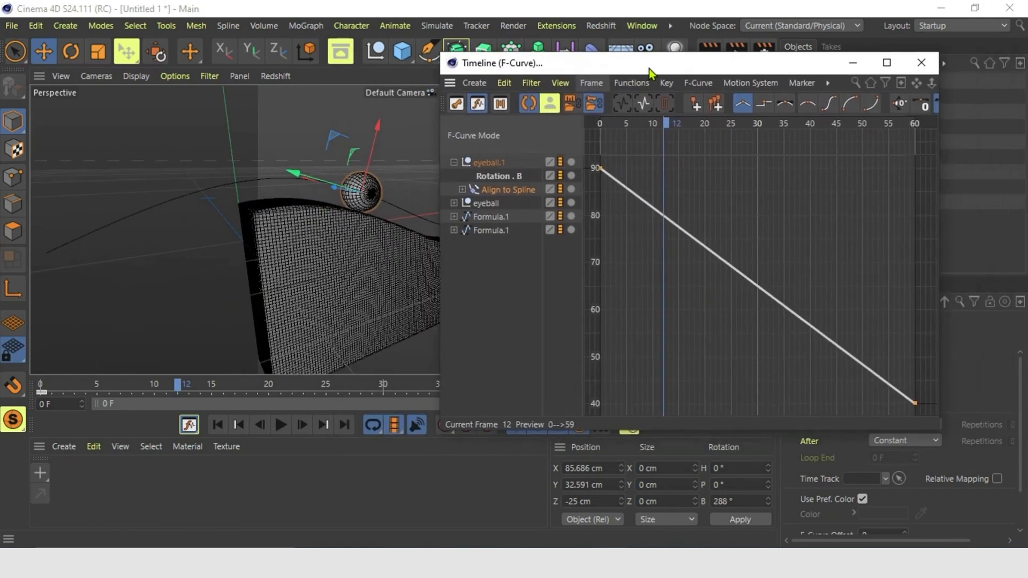
left_click_drag(599, 156, 669, 224)
left_click_drag(603, 173, 780, 201)
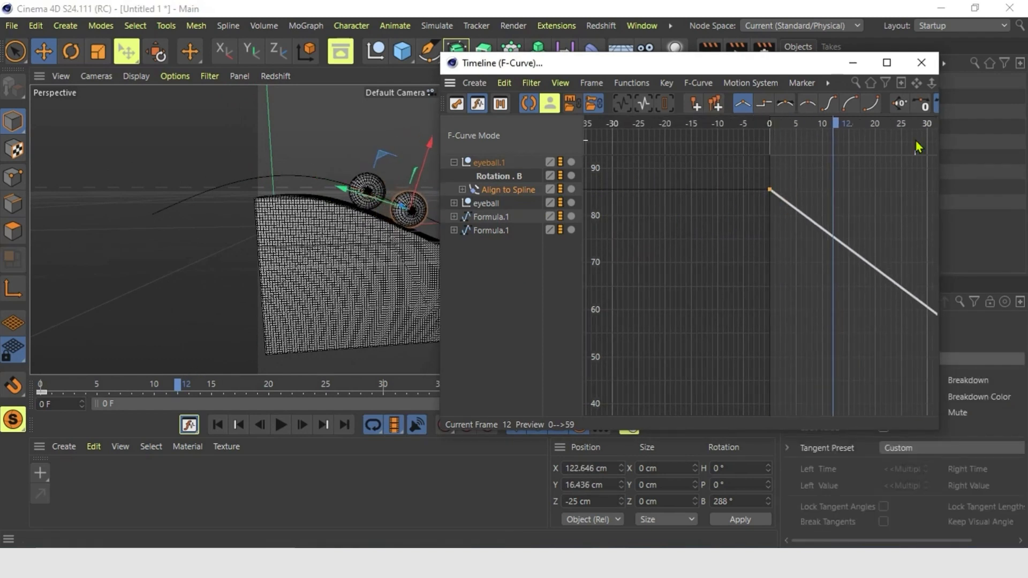
left_click(852, 63)
left_click(279, 423)
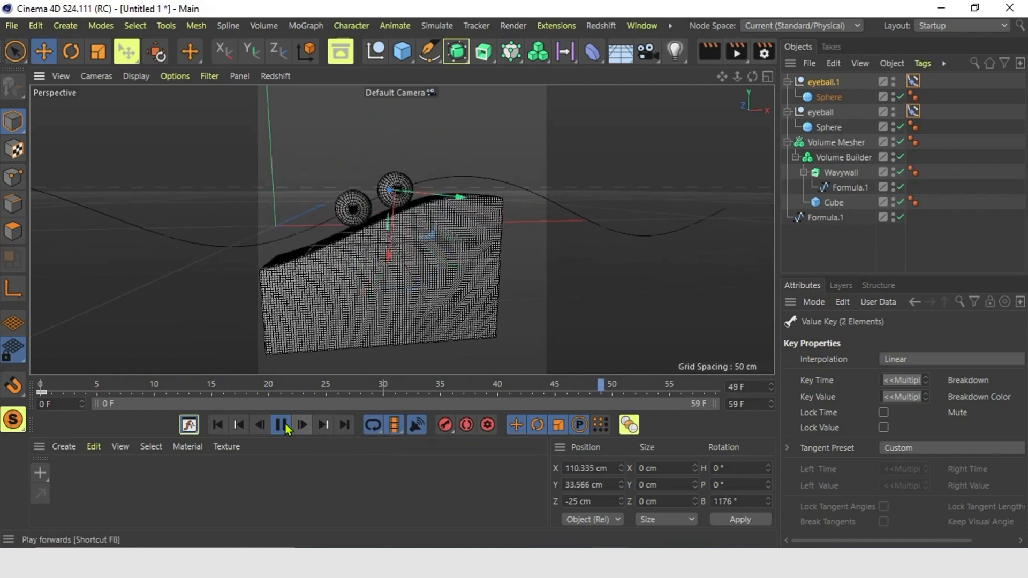
left_click(285, 428)
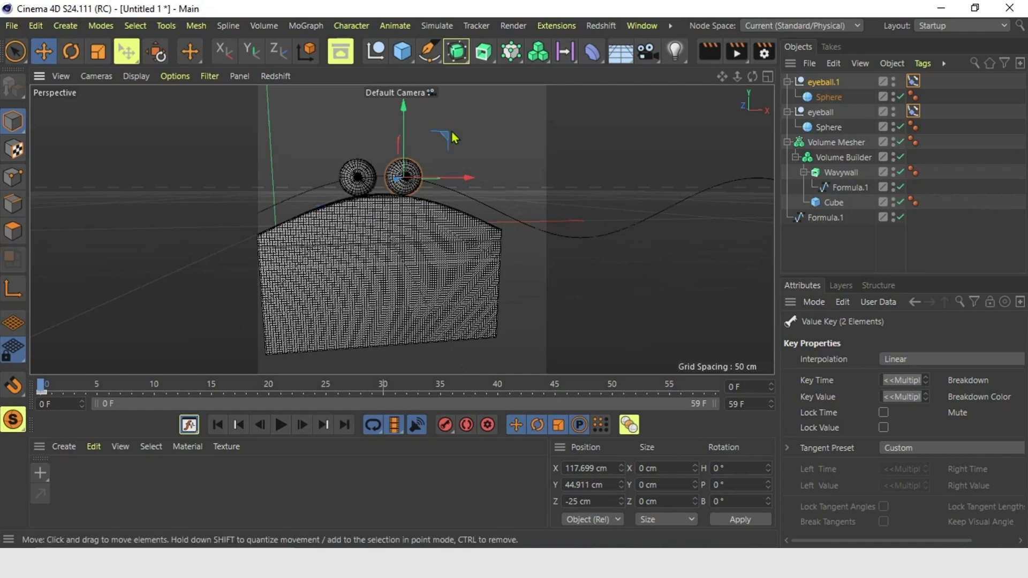
Rotate the original eyeball's sphere to a bank angle of 10°.
left_click_drag(370, 238, 454, 243, "alt")
left_click(347, 182)
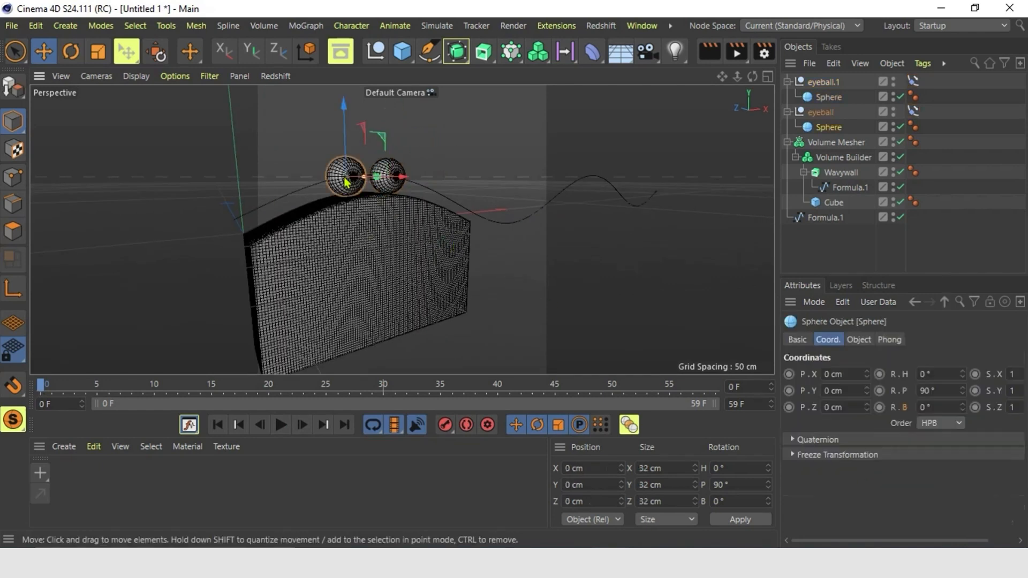
key("r")
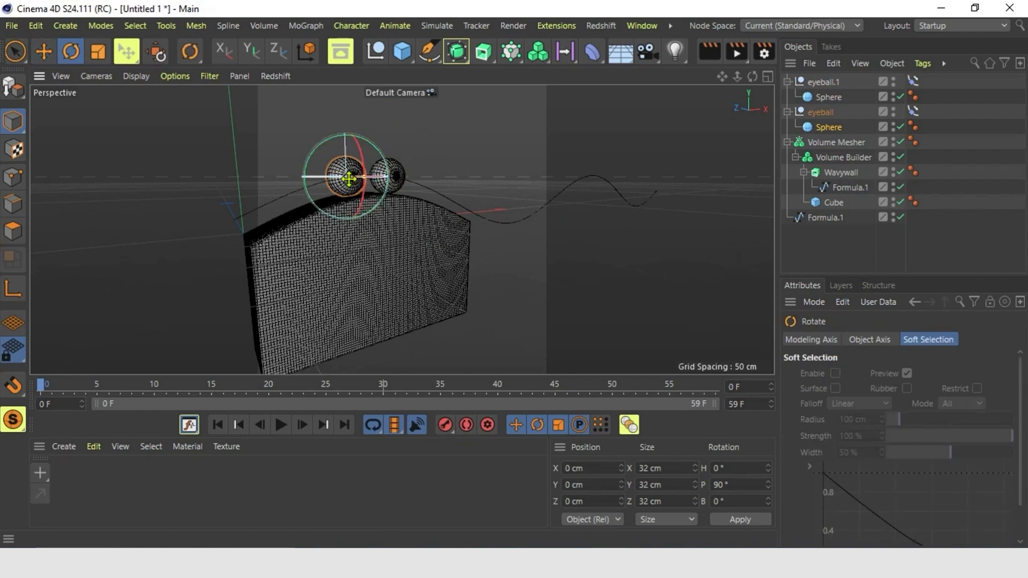
left_click_drag(344, 186, 349, 176)
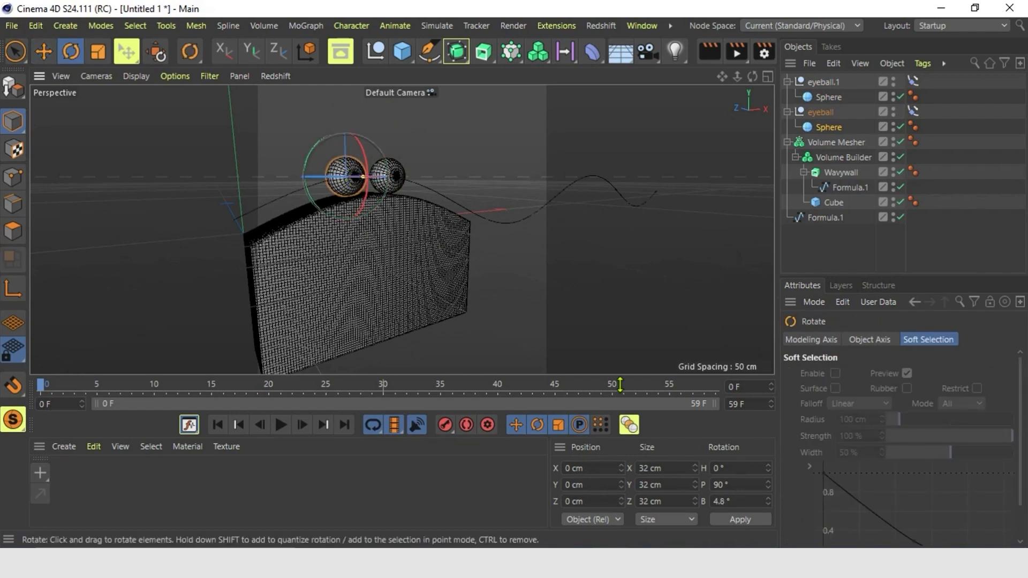
key("Return")
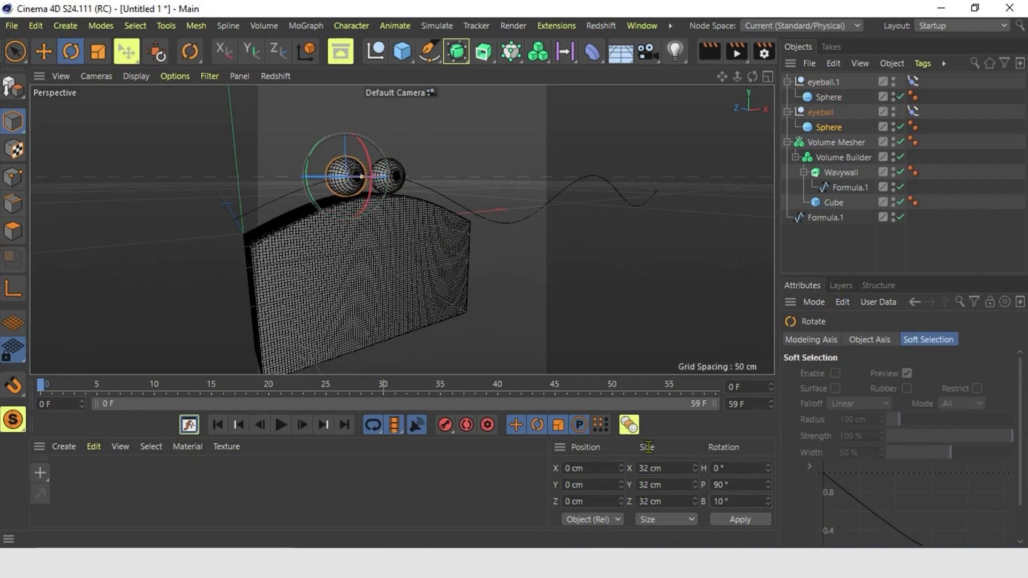
Tilt the copied eyeball's sphere, set its pitch to 100°, and play the animation of both eyes.
left_click(404, 174)
left_click_drag(408, 161, 405, 167)
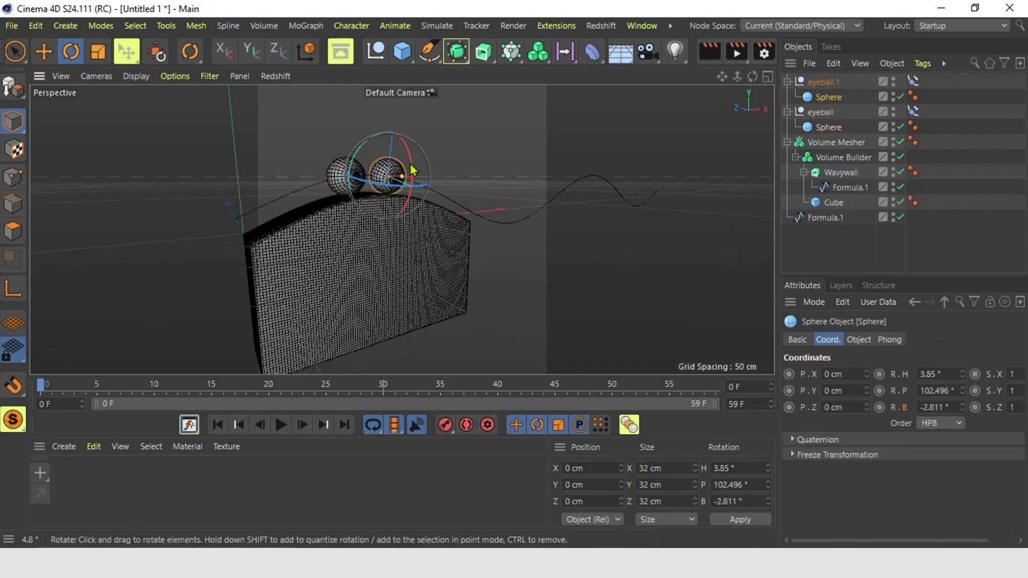
type("100")
key("Return")
left_click(491, 263)
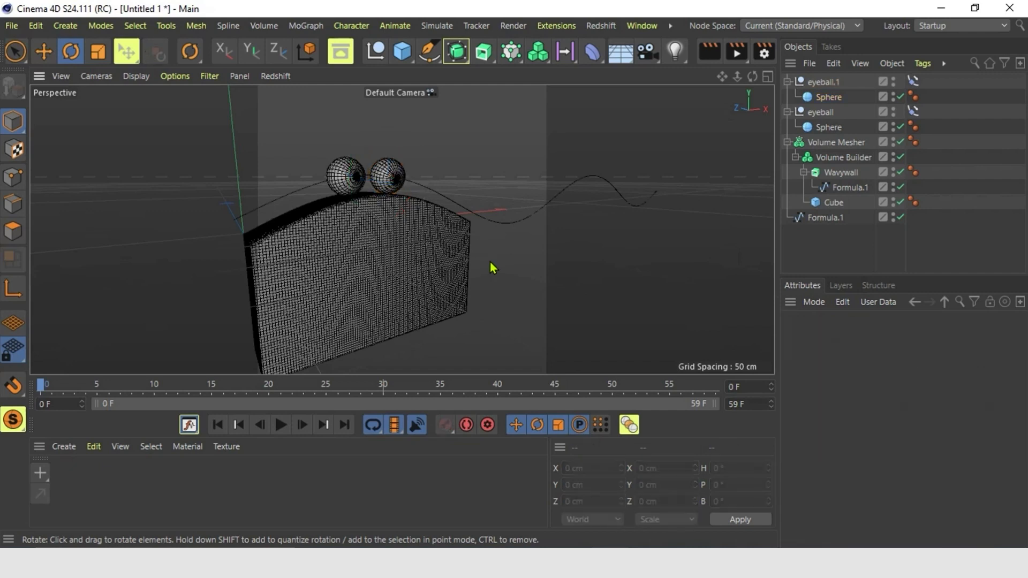
left_click(282, 431)
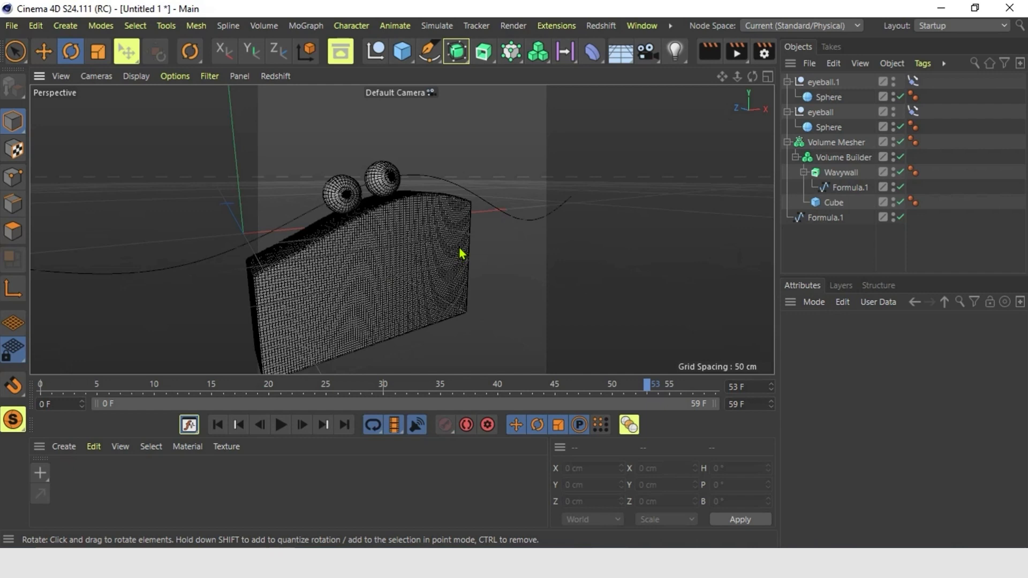
Add a new cube and set its Y and Z sizes to 100 cm.
left_click(402, 51)
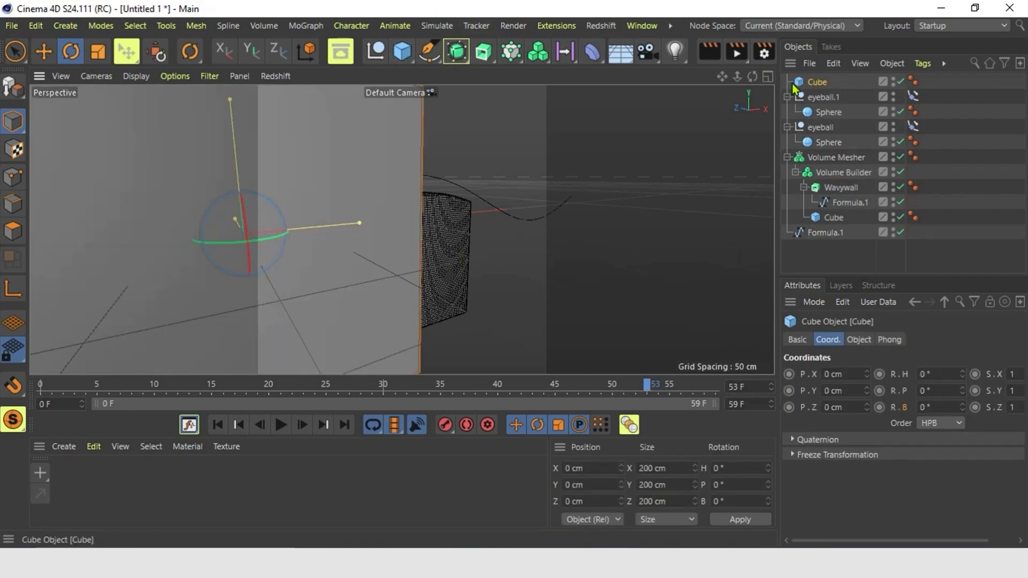
scroll(301, 211, "up", 3)
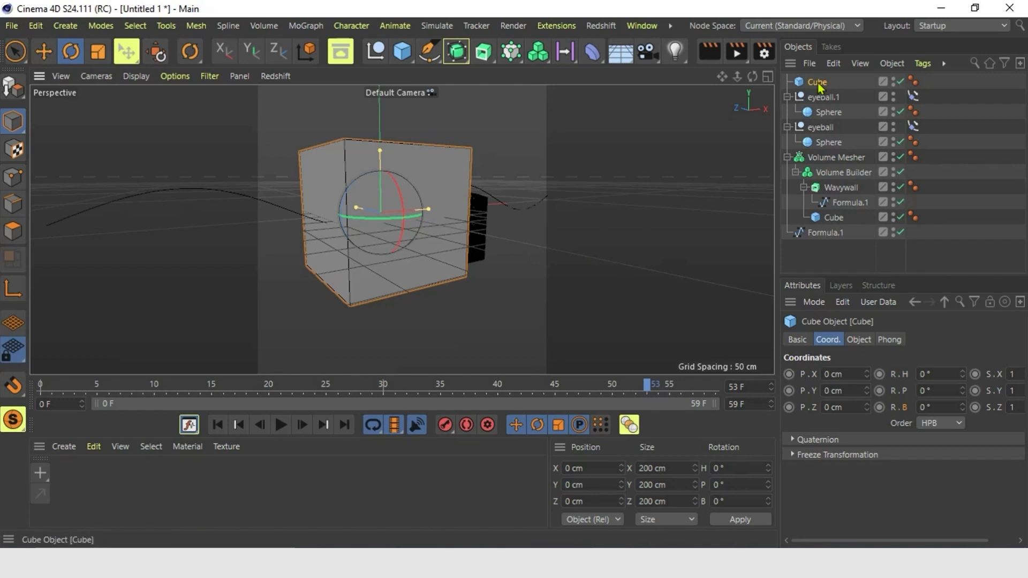
left_click(859, 340)
left_click(867, 394)
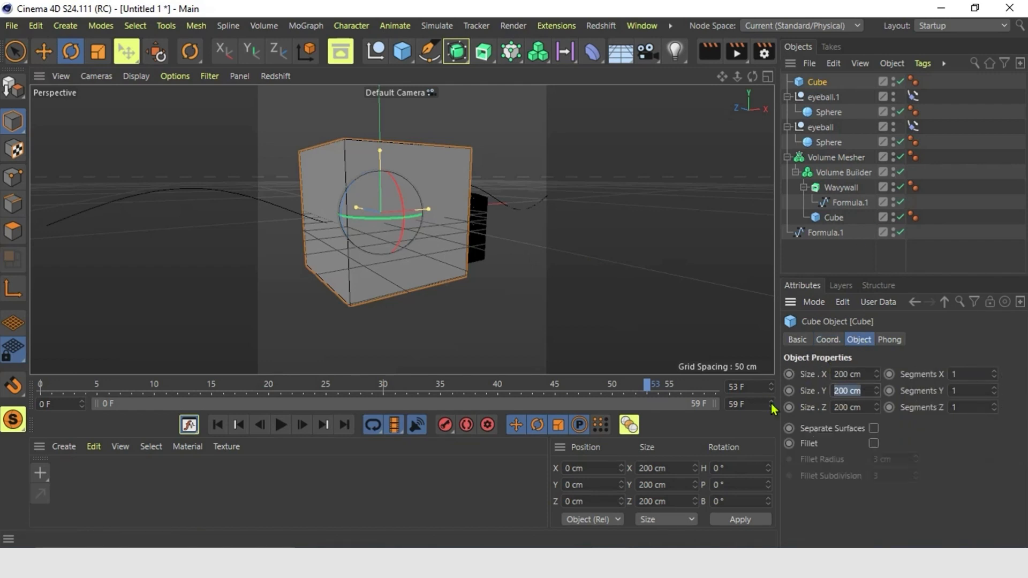
type("100")
key("Return")
key("Tab")
type("100")
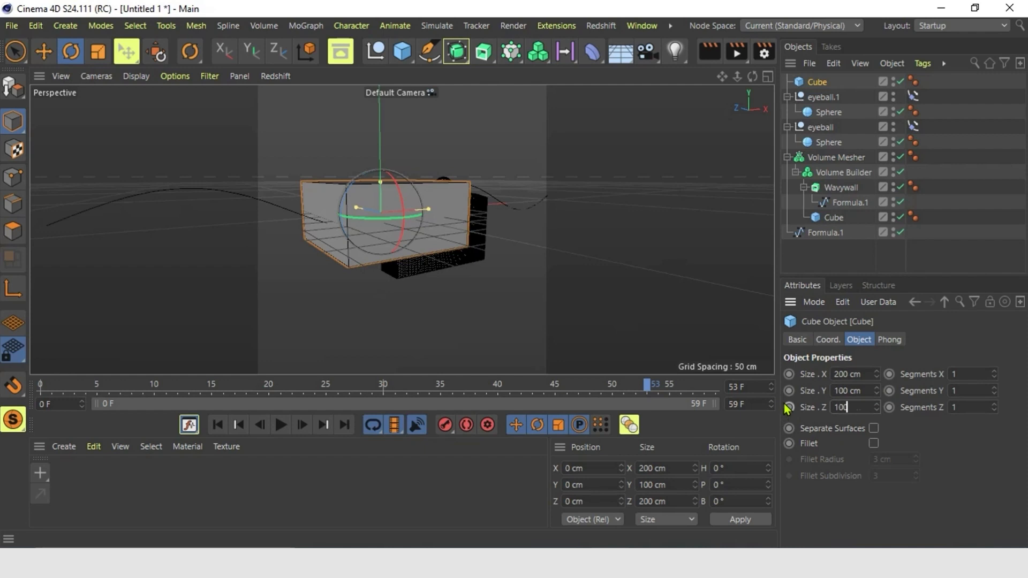
key("Return")
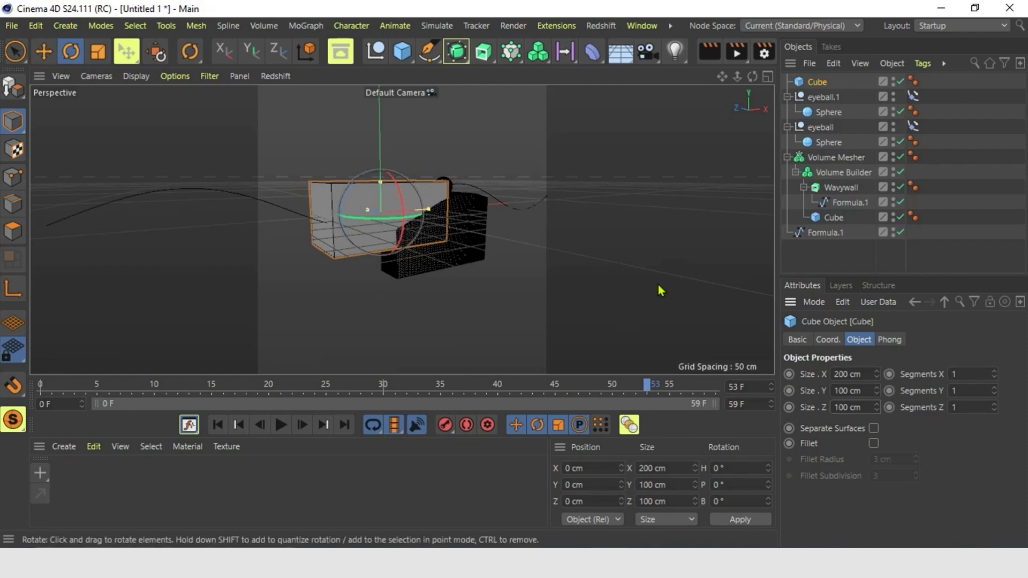
Reduce the cube's Y and Z sizes to 50 cm and place it under the wall at about X 107, Y -130 and Z -25 cm.
left_click(43, 51)
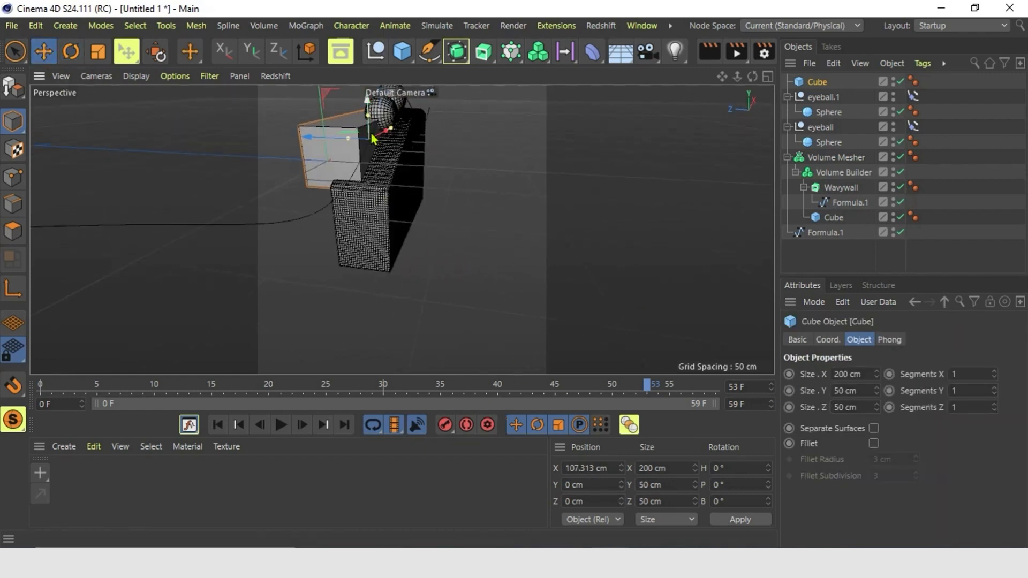
left_click_drag(308, 137, 328, 139)
double_click(586, 501)
type("-25")
key("Return")
left_click_drag(389, 129, 412, 216)
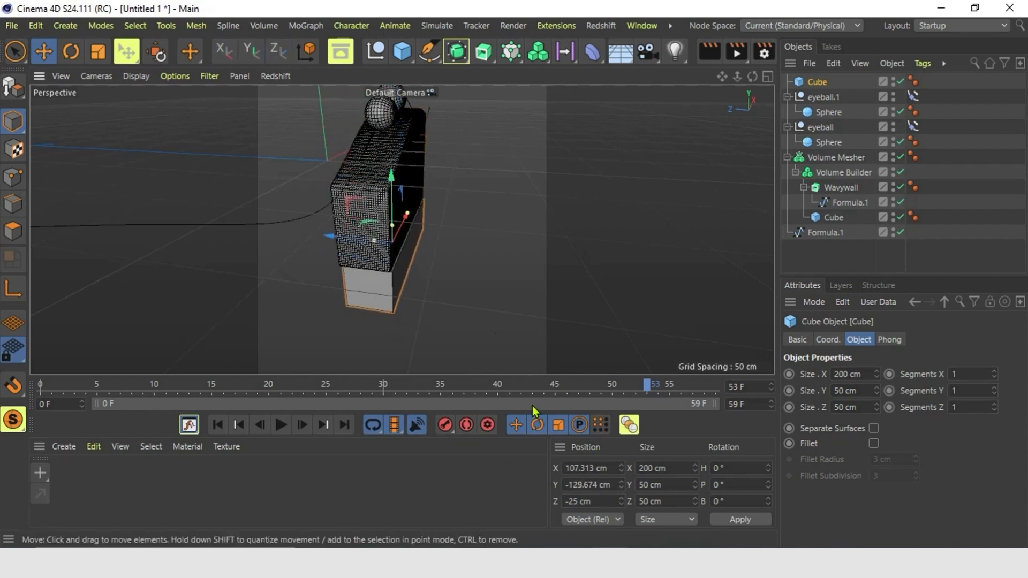
Set the lower cube's Y position to -100 cm.
left_click_drag(621, 485, 615, 484)
double_click(615, 484)
type("-100")
key("Return")
Position the lower cube beneath the wall at X 100 cm and Y -125 cm.
left_click_drag(402, 227, 301, 179, "alt")
left_click_drag(520, 281, 514, 281)
double_click(589, 468)
type("100")
key("Return")
mouse_move(474, 219)
left_mouse_down()
mouse_move(474, 253)
mouse_move(474, 237)
left_mouse_up()
double_click(586, 485)
type("-125")
key("Return")
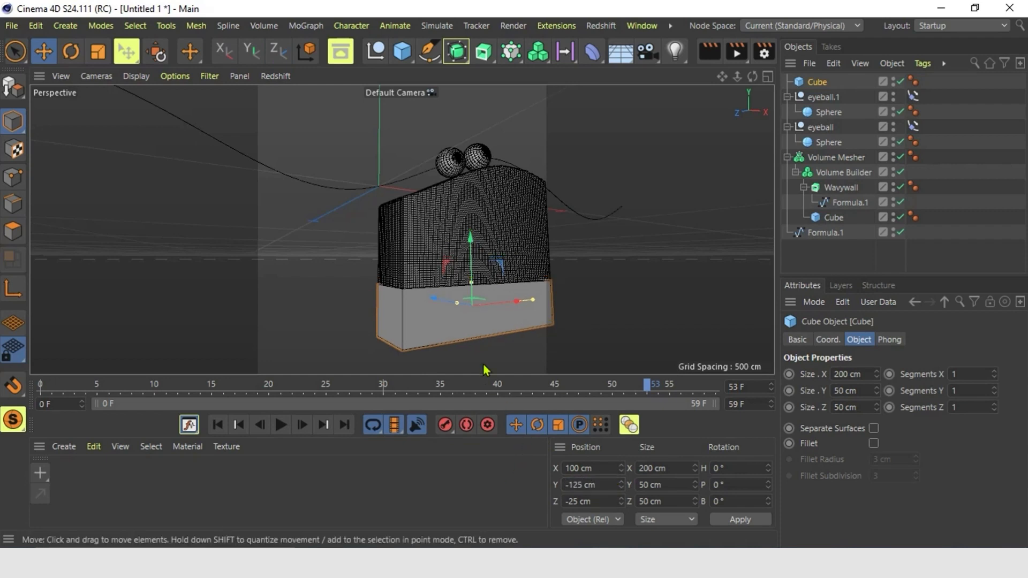
Add a cylinder with a radius of 30 cm and a height of 15 cm.
left_click_drag(509, 312, 477, 322, "alt")
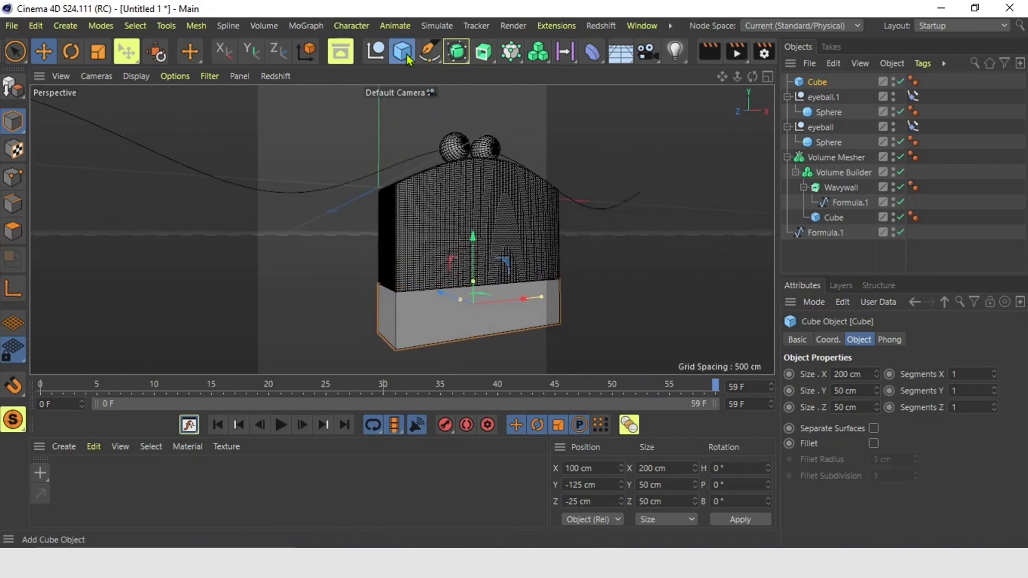
left_click(406, 56)
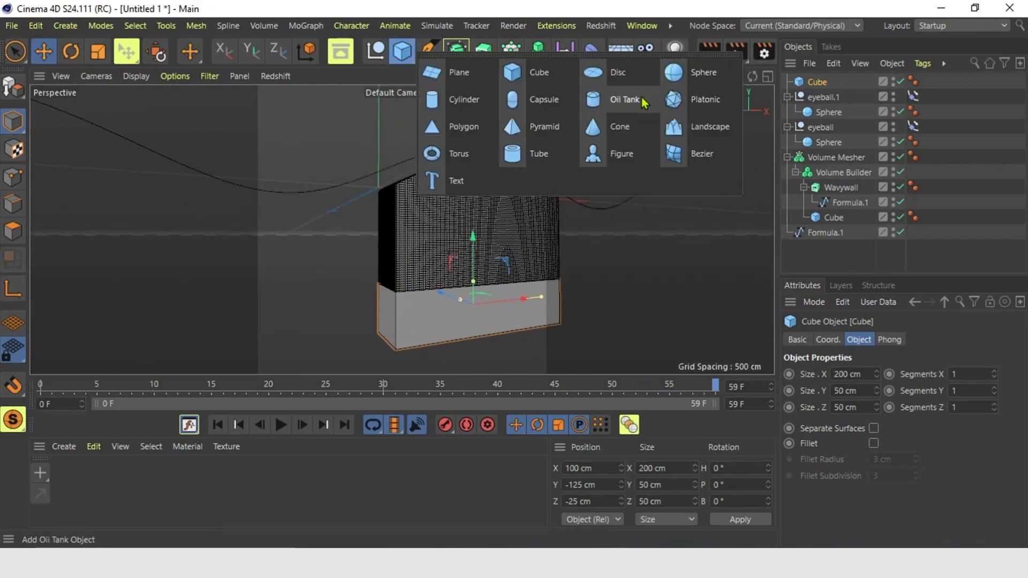
left_click(461, 100)
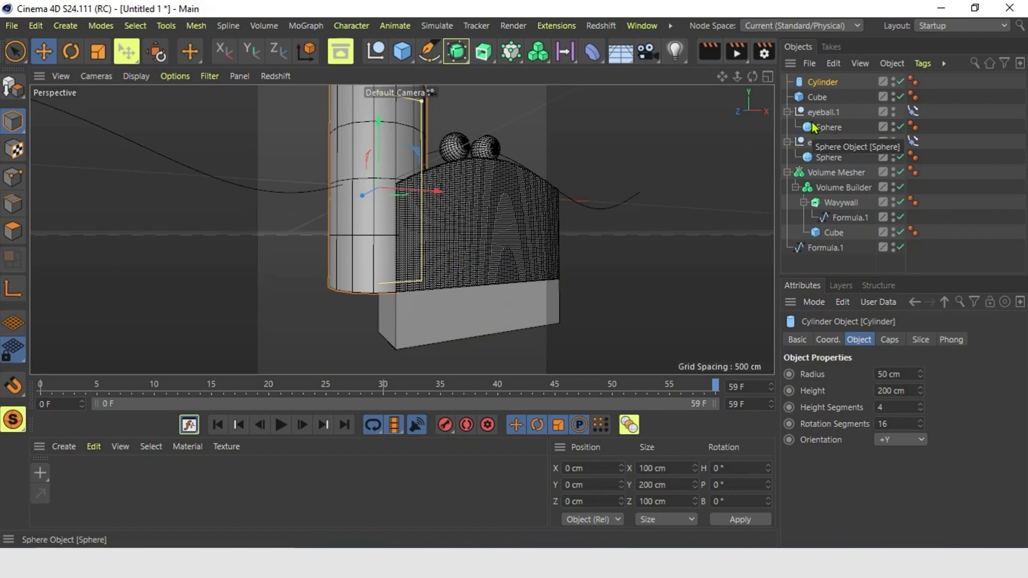
double_click(880, 373)
type("30")
double_click(898, 391)
type("15")
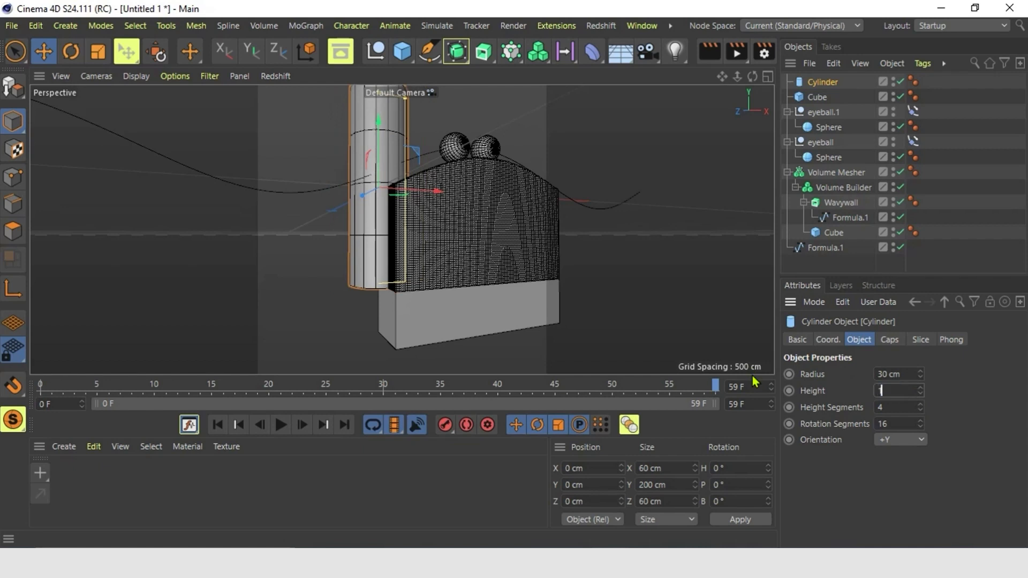
key("Return")
Give the cylinder 32 height segments and set its orientation to +Z.
double_click(897, 408)
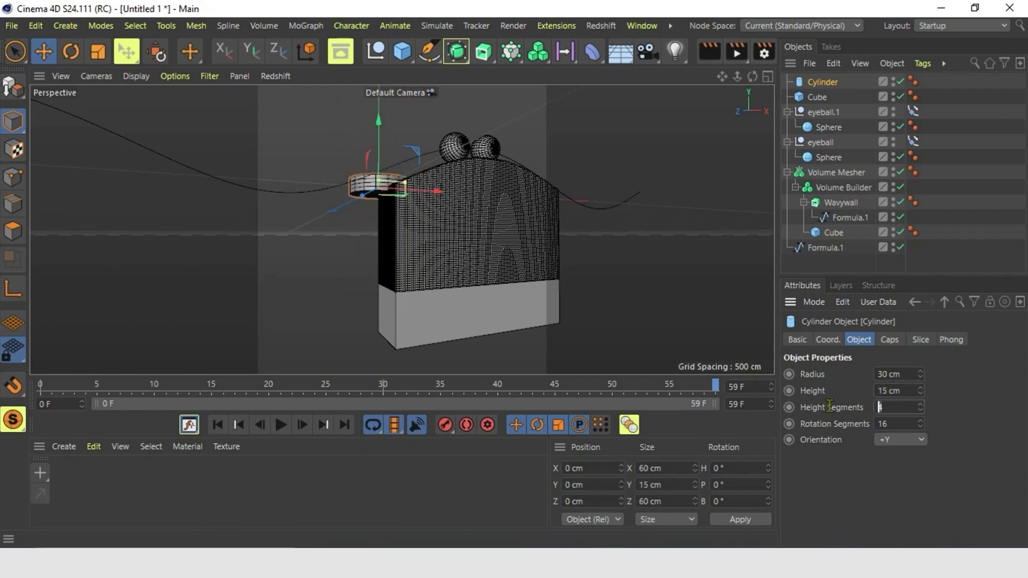
type("32")
key("Return")
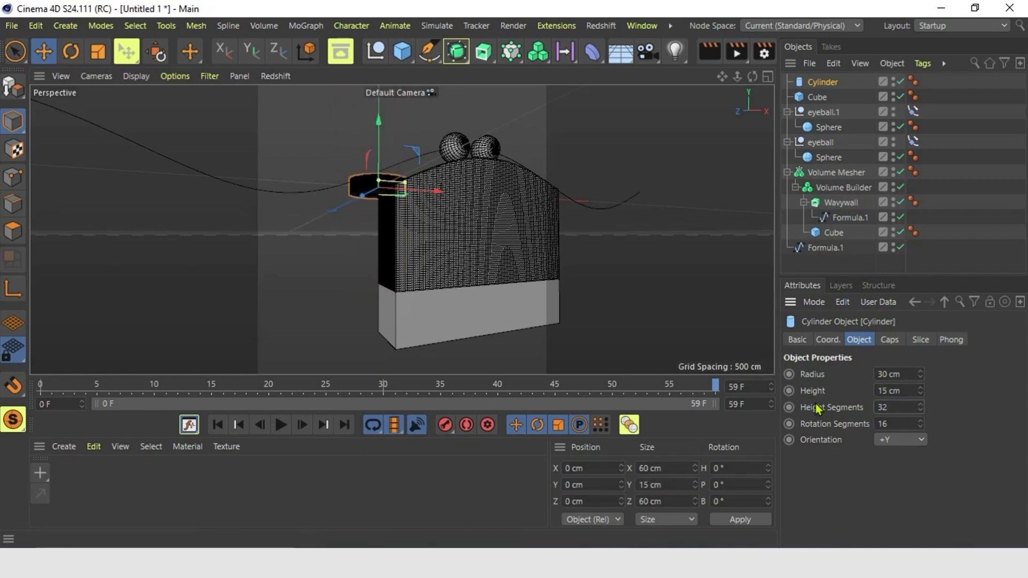
scroll(465, 339, "up", 6)
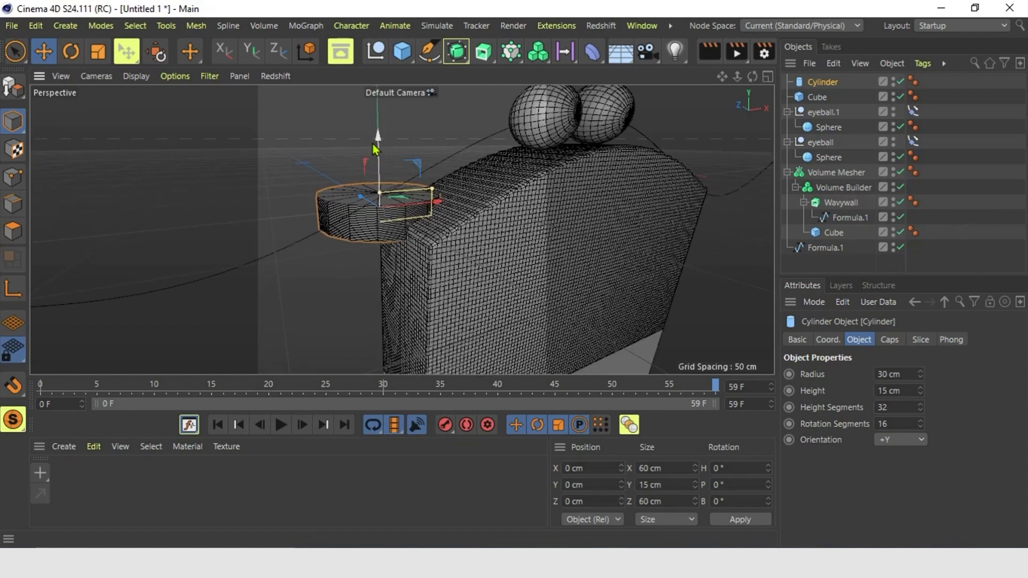
left_click(916, 440)
left_click(888, 408)
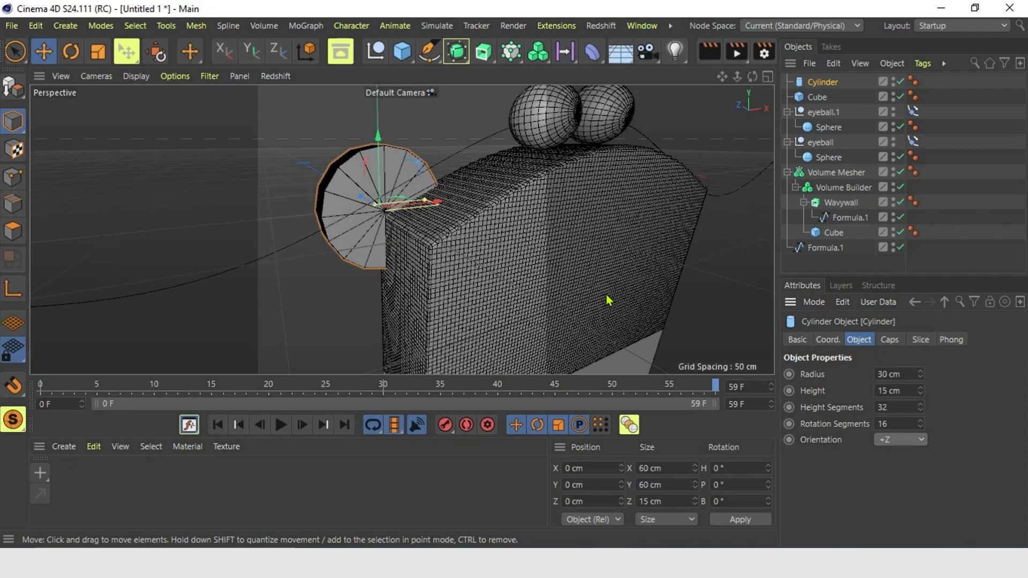
Move the cylinder along Z to -25 cm so it lines up with the wall's thickness.
left_click_drag(363, 198, 378, 209)
left_click(586, 501)
type("-25")
key("Return")
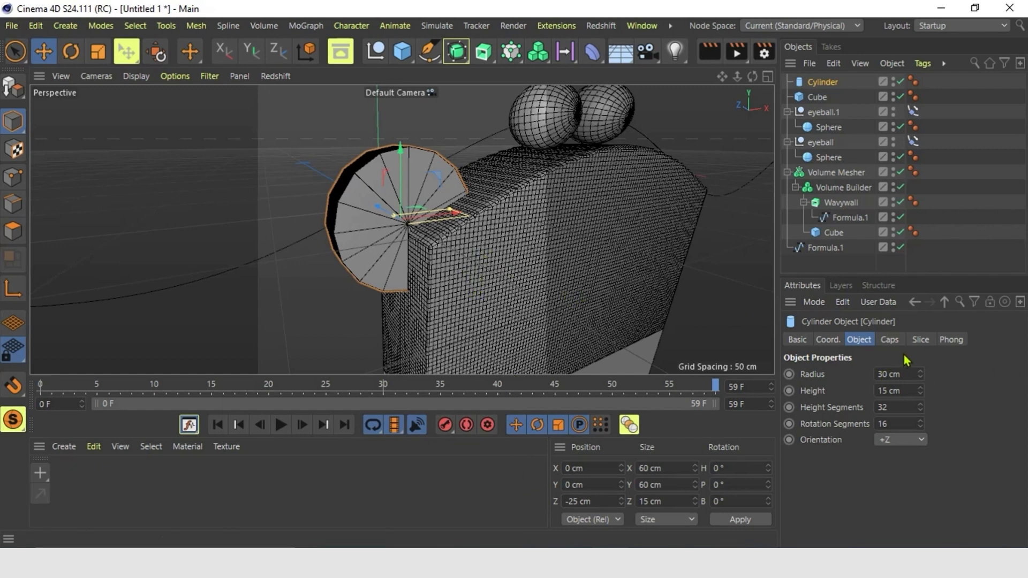
Slice the cylinder into a half disc running from 90° to 270°.
left_click(918, 340)
left_click(854, 373)
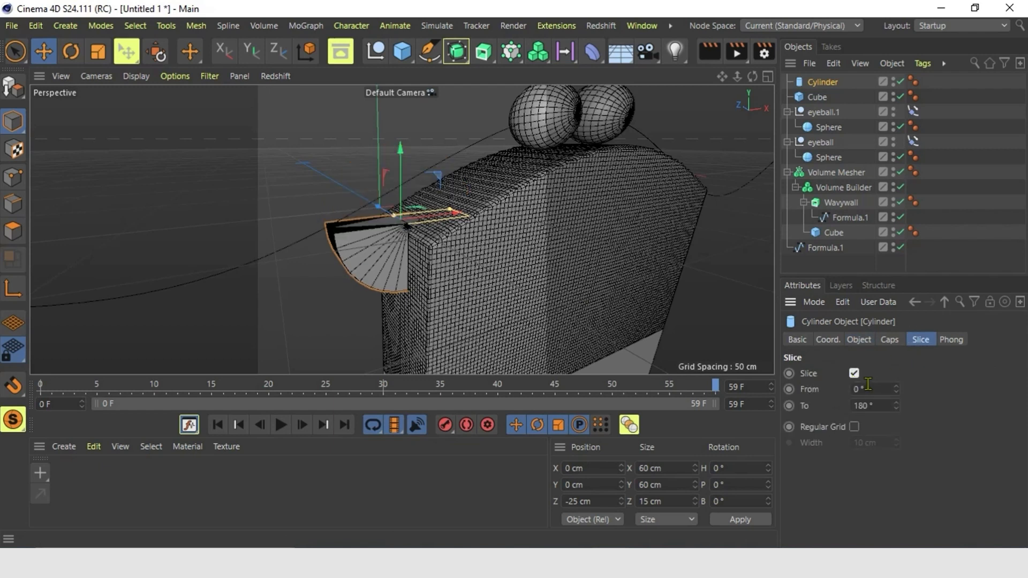
left_click(880, 406)
type("270")
key("Return")
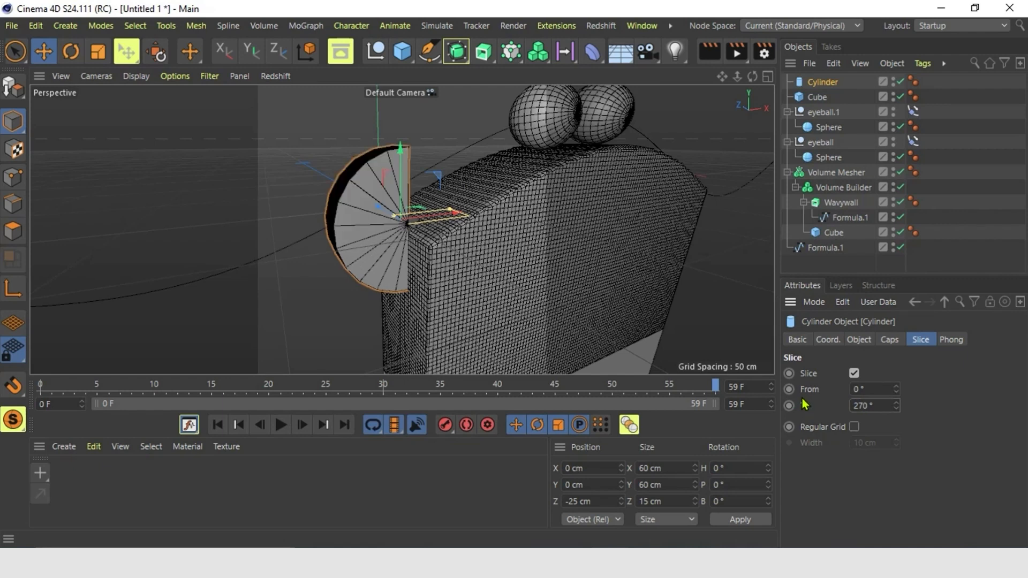
double_click(868, 392)
type("90")
key("Return")
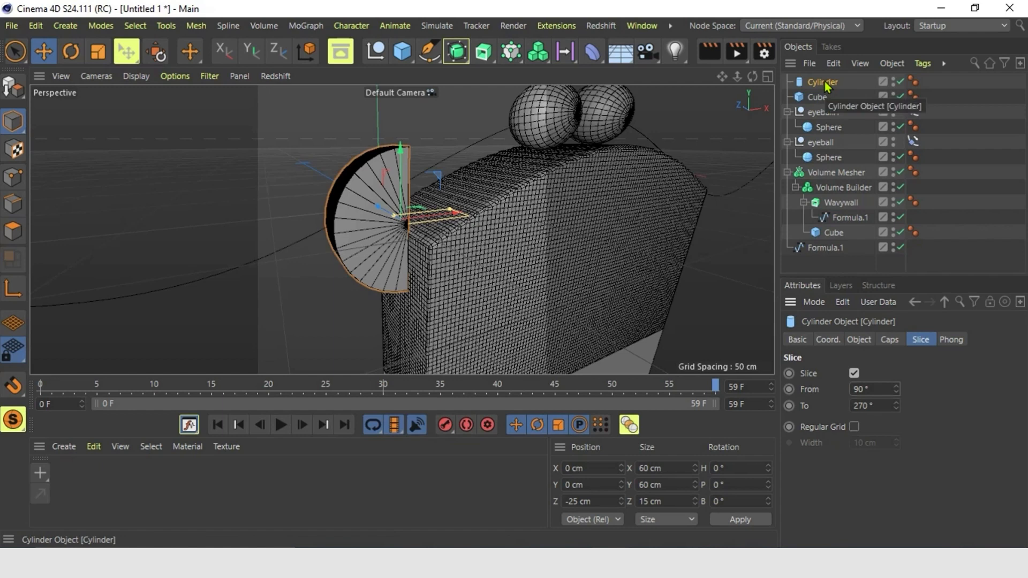
Duplicate the half cylinder and place the copy at the wall's opposite end, at X 200 cm.
key("ctrl+c")
key("ctrl+v")
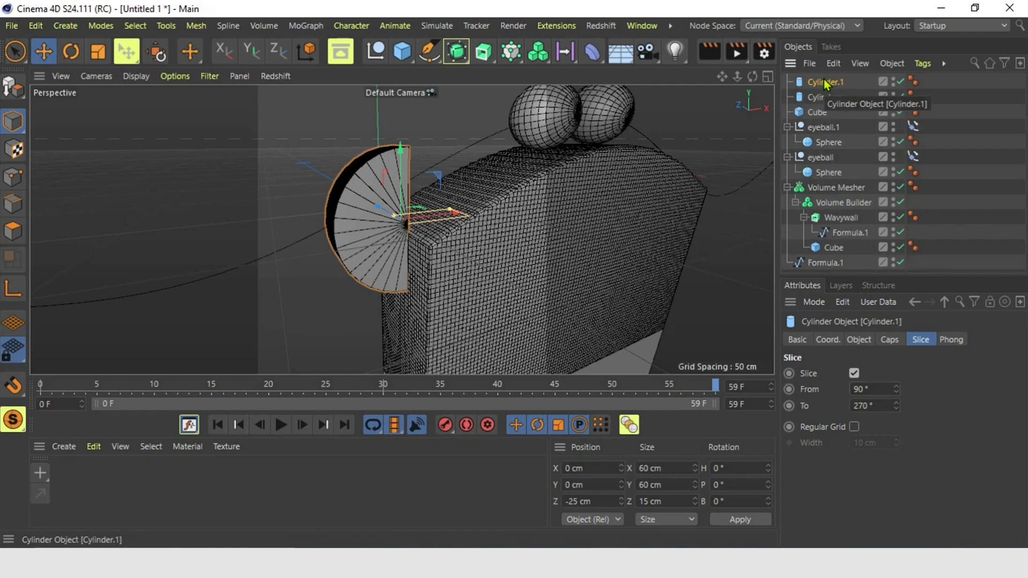
left_click_drag(457, 212, 717, 209)
left_click_drag(669, 232, 566, 224, "alt")
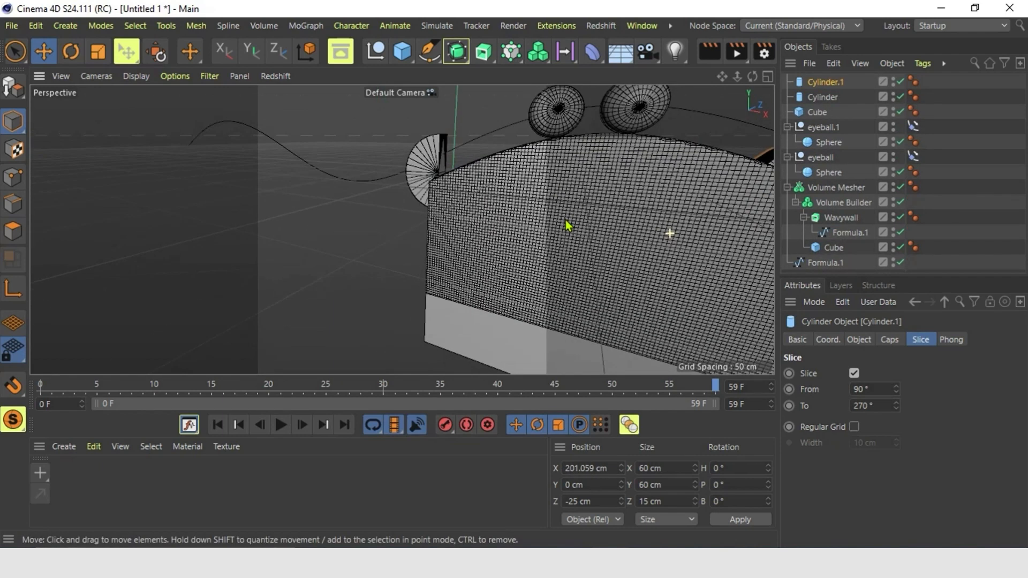
scroll(565, 223, "down", 5)
middle_click_drag(531, 222, 408, 203, "alt")
left_click(586, 467)
type("200")
key("Return")
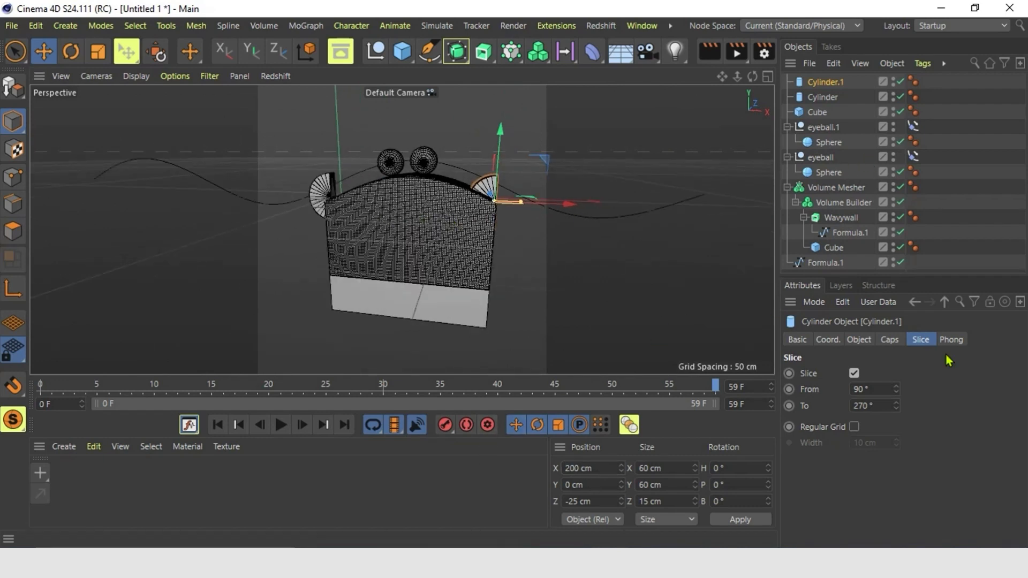
Set the copied cylinder's slice end angle to -90° so its half disc faces outward.
left_click(882, 389)
key("Tab")
type("-90")
key("Return")
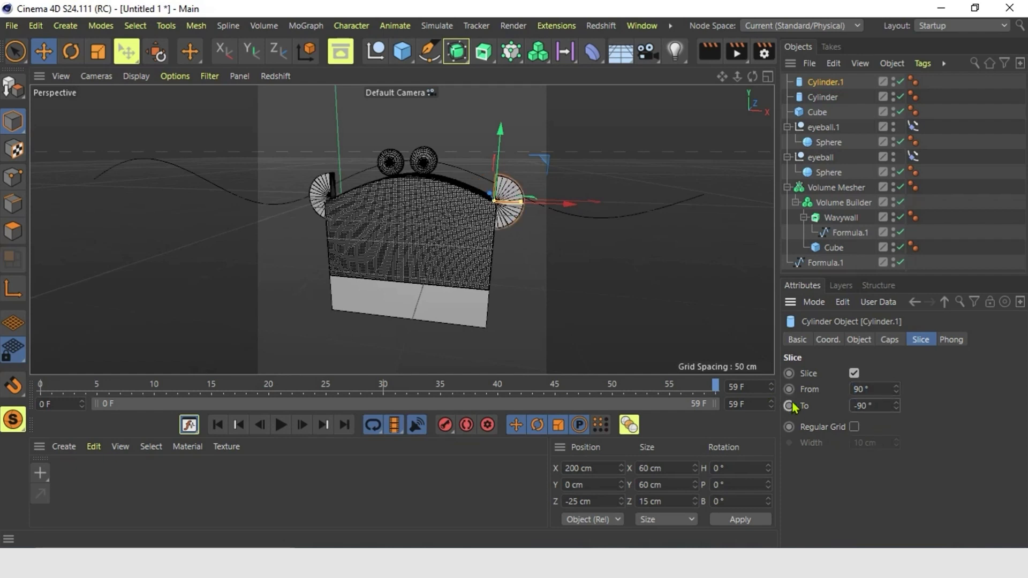
Select both half cylinders and lower them together to Y -60 cm, checking the height against the moving wave.
left_click_drag(532, 293, 567, 250, "alt")
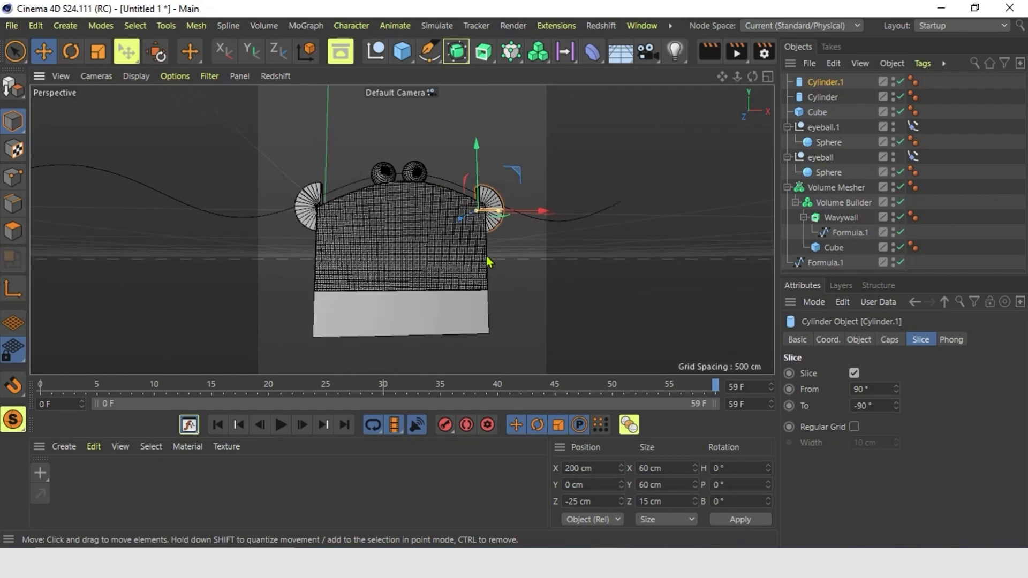
left_click(306, 219, "shift")
left_click_drag(397, 143, 400, 169)
left_click_drag(211, 390, 223, 394)
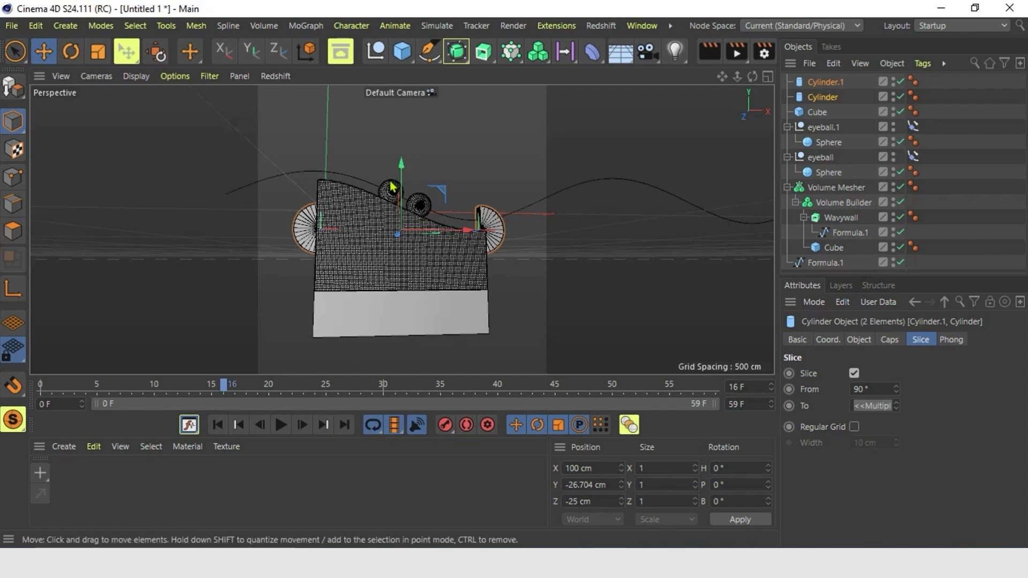
left_click_drag(400, 179, 405, 195)
left_click_drag(529, 235, 569, 252, "alt")
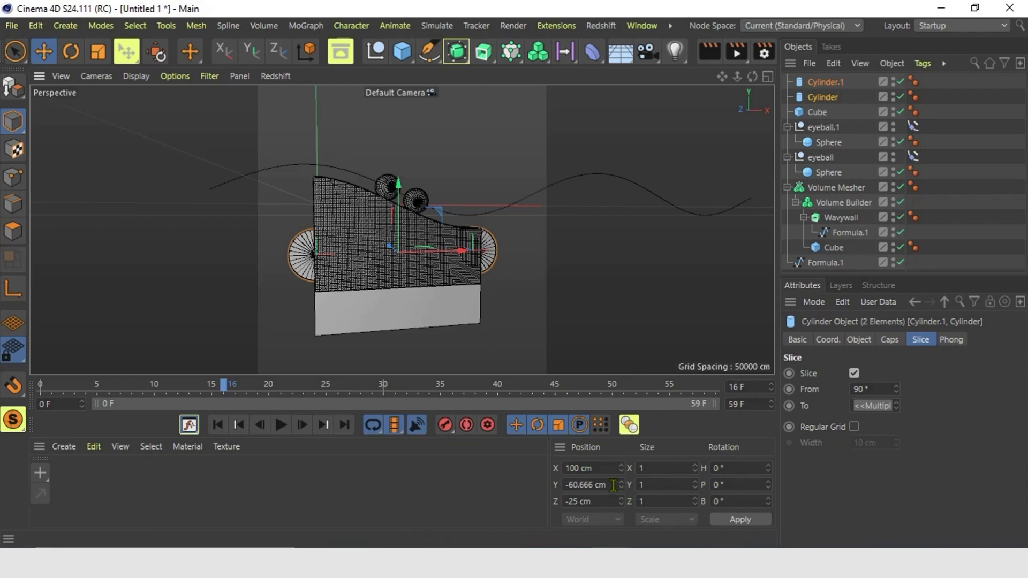
left_click_drag(609, 485, 552, 490)
type("-60")
key("Return")
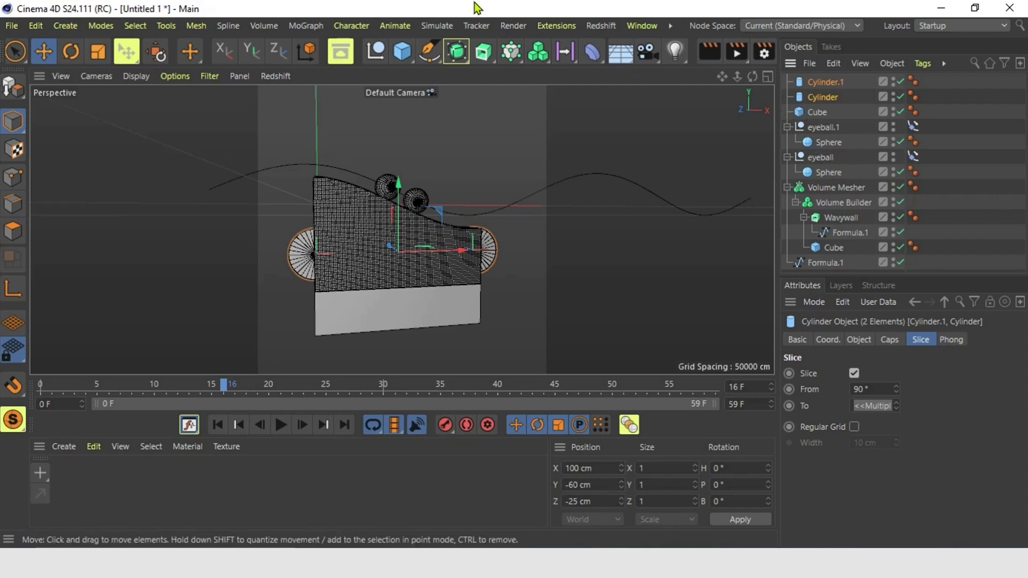
Add a second Volume Mesher and Volume Builder, and nest both cylinders and the lower cube inside the builder.
left_click(539, 51)
left_click_drag(542, 52, 587, 106)
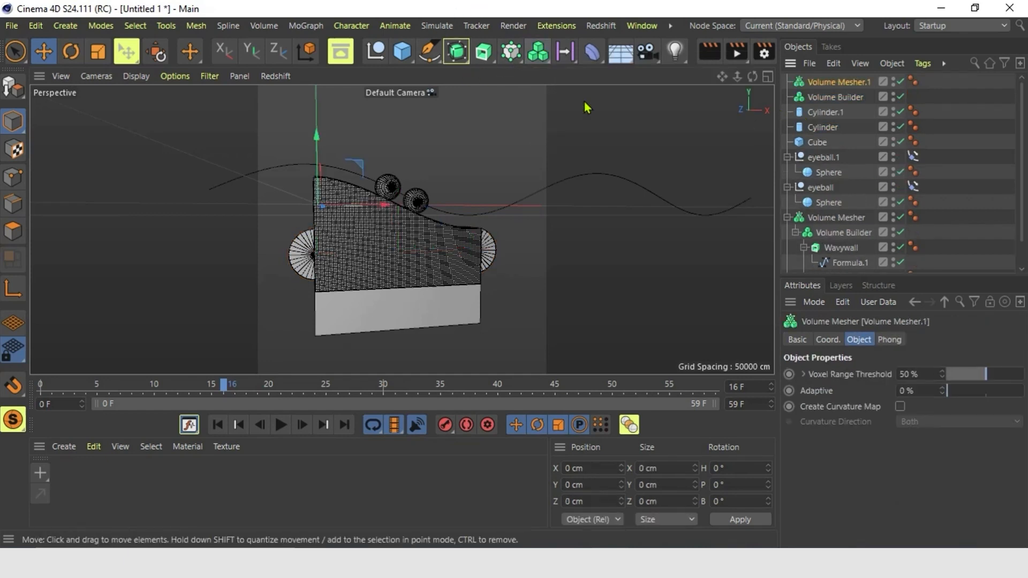
mouse_move(826, 102)
left_mouse_down()
mouse_move(831, 80)
mouse_move(846, 97)
left_mouse_up()
left_click(827, 142)
left_click(827, 113, "shift")
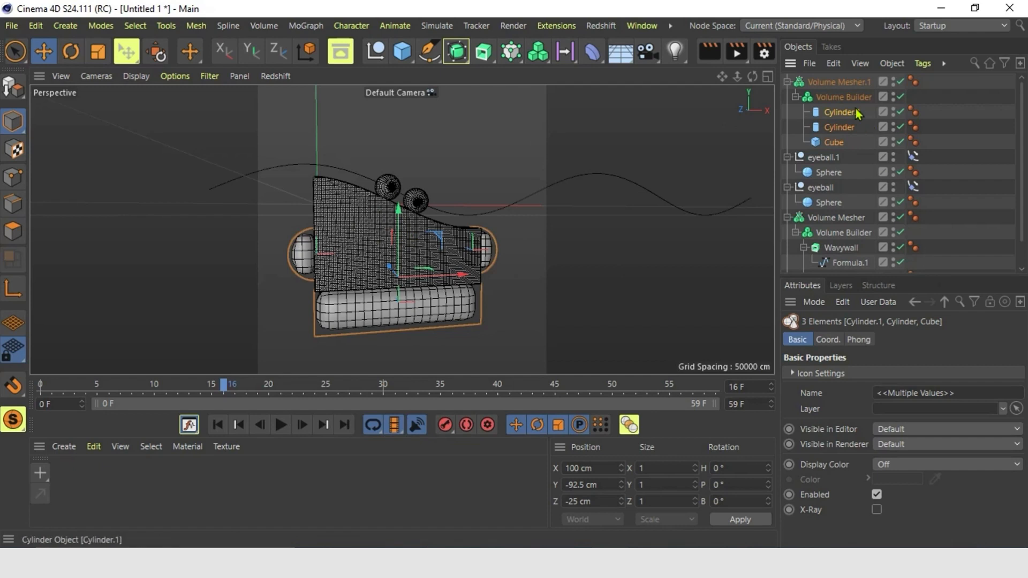
Set the new Volume Builder's voxel size to 1 cm.
left_click(844, 96)
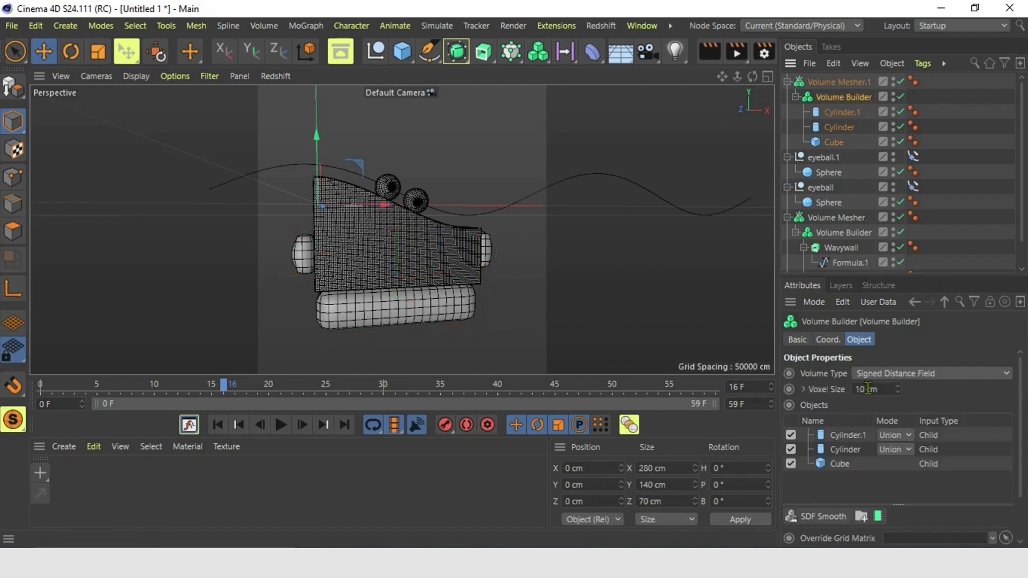
left_click_drag(868, 389, 828, 389)
type("1")
key("Return")
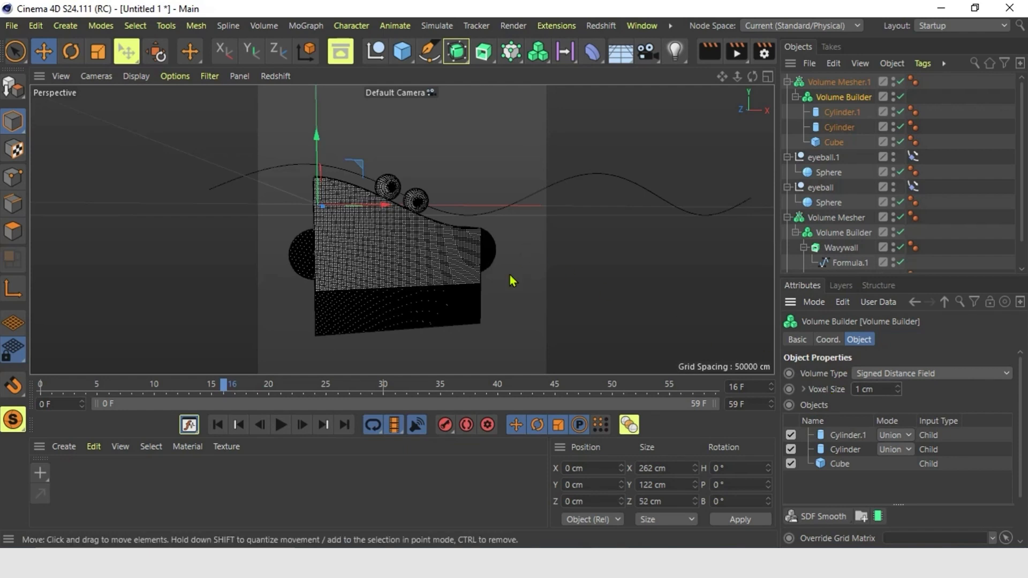
Add an SDF Smooth filter to the new Volume Builder, using the Mean Curvature operator with 3 iterations.
left_click(844, 436)
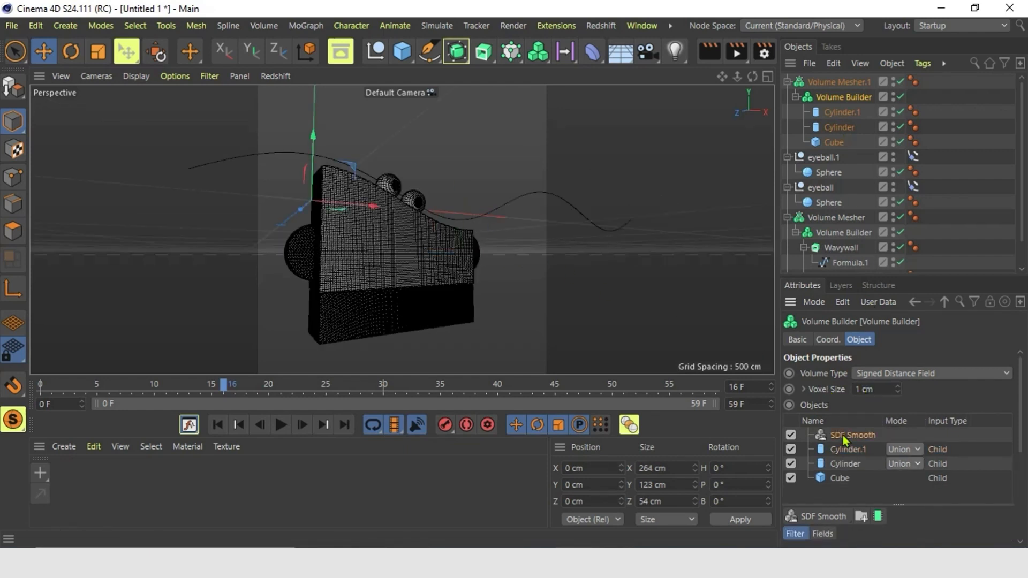
scroll(859, 490, "down", 5)
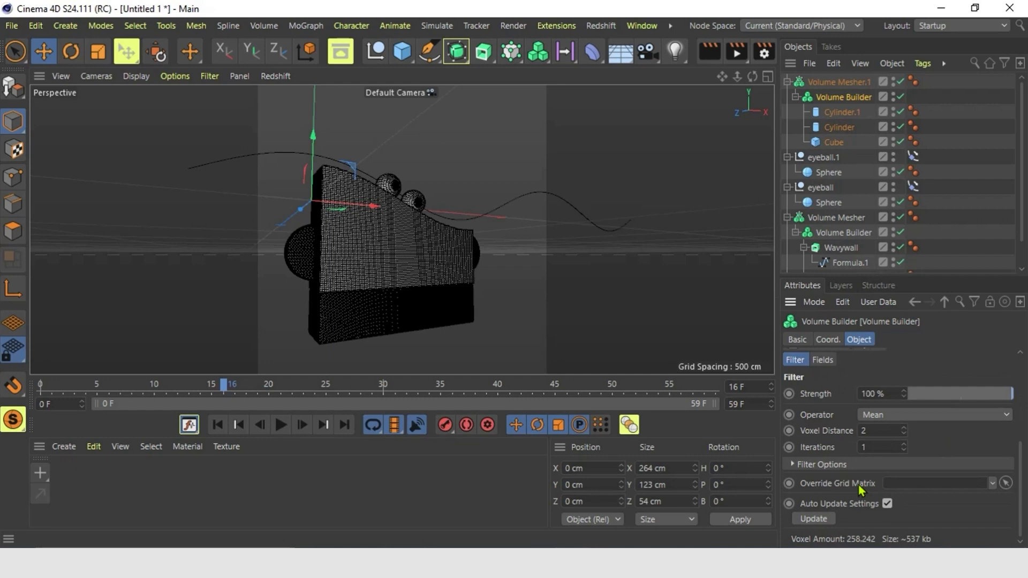
left_click(905, 416)
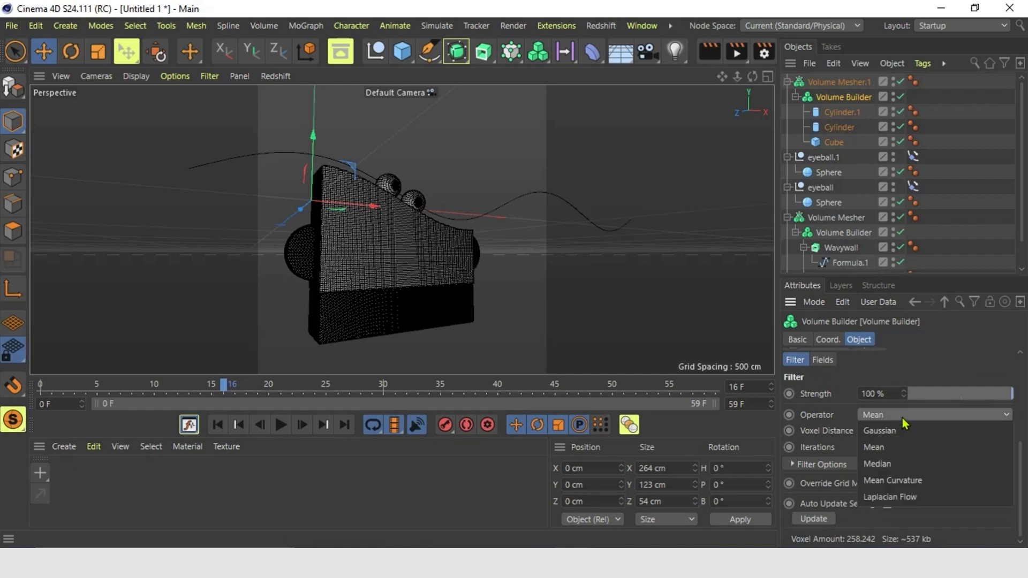
left_click(903, 479)
scroll(903, 470, "up", 3)
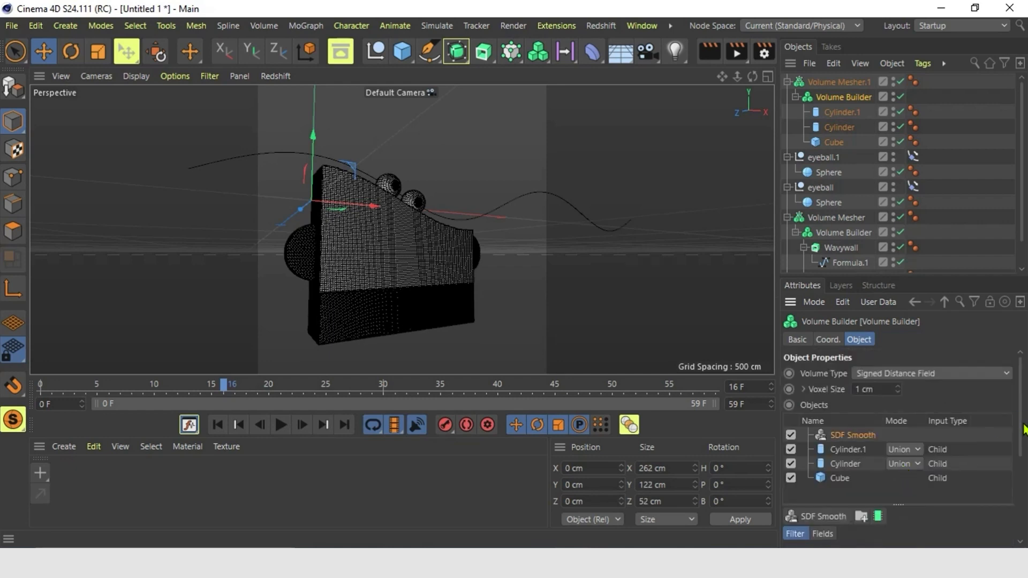
scroll(1020, 428, "down", 5)
left_click(846, 447)
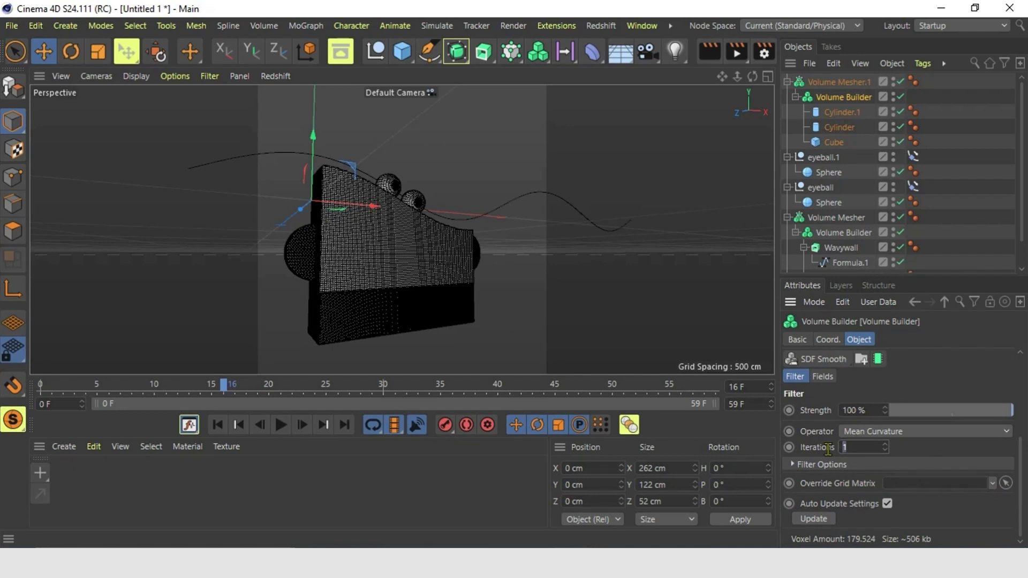
type("3")
key("Return")
Add an SDF Smooth filter to the wavy wall's Volume Builder and set its voxel distance to 1.
left_click(841, 217)
left_click(848, 233)
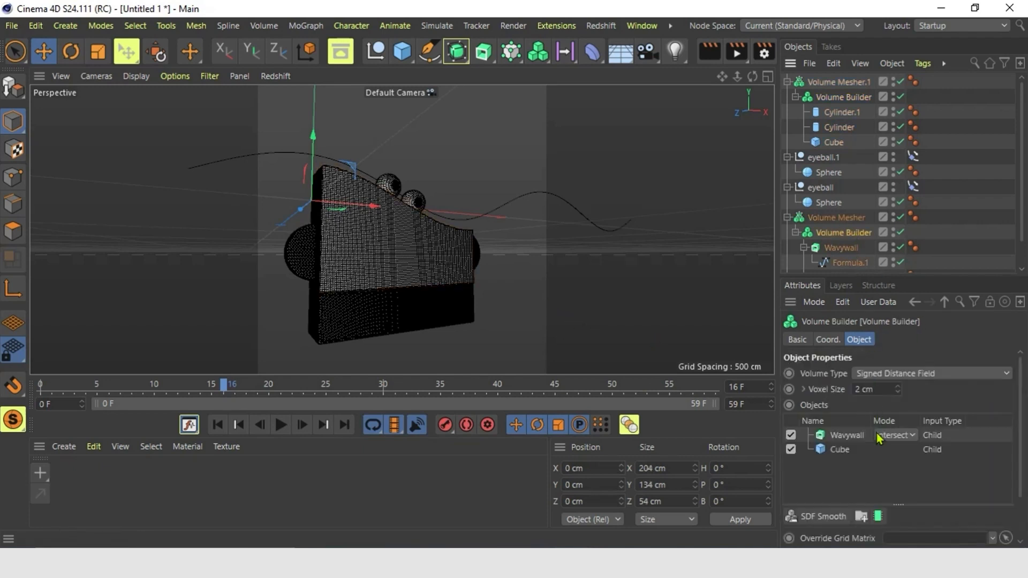
scroll(1018, 434, "down", 1)
left_click(823, 492)
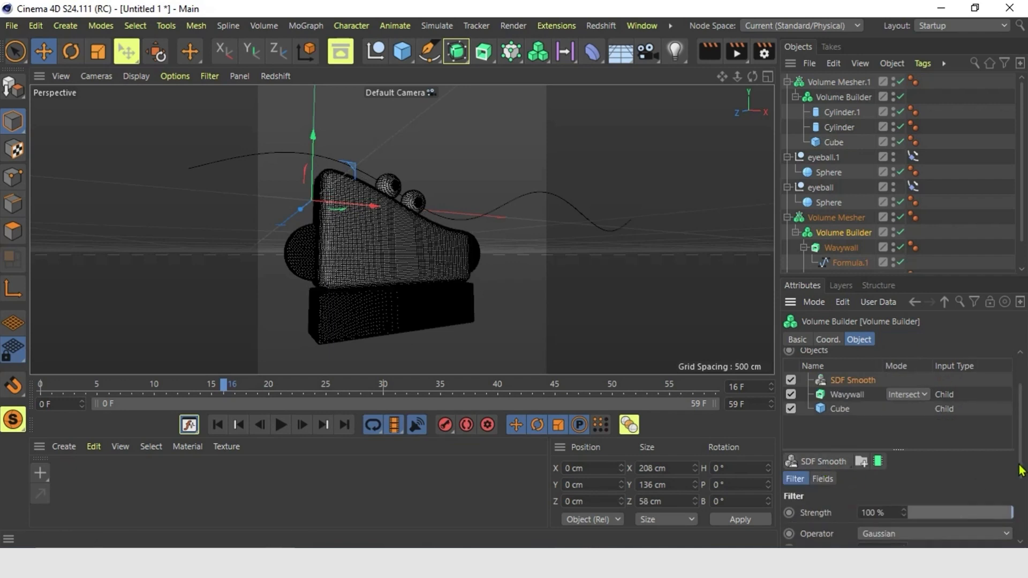
scroll(913, 432, "down", 4)
left_click_drag(877, 444, 824, 433)
type("1")
key("Return")
mouse_move(402, 275)
left_mouse_down("alt")
mouse_move(439, 284)
mouse_move(531, 232)
mouse_move(394, 279)
left_mouse_up("alt")
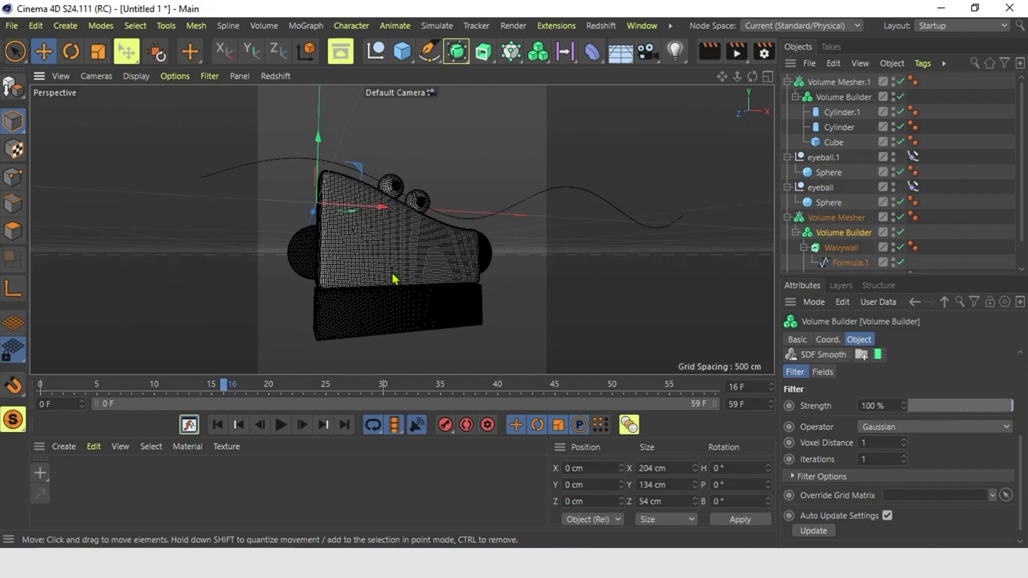
Add a floor and lower it to Y -150 cm, under the base cube.
left_click(620, 52)
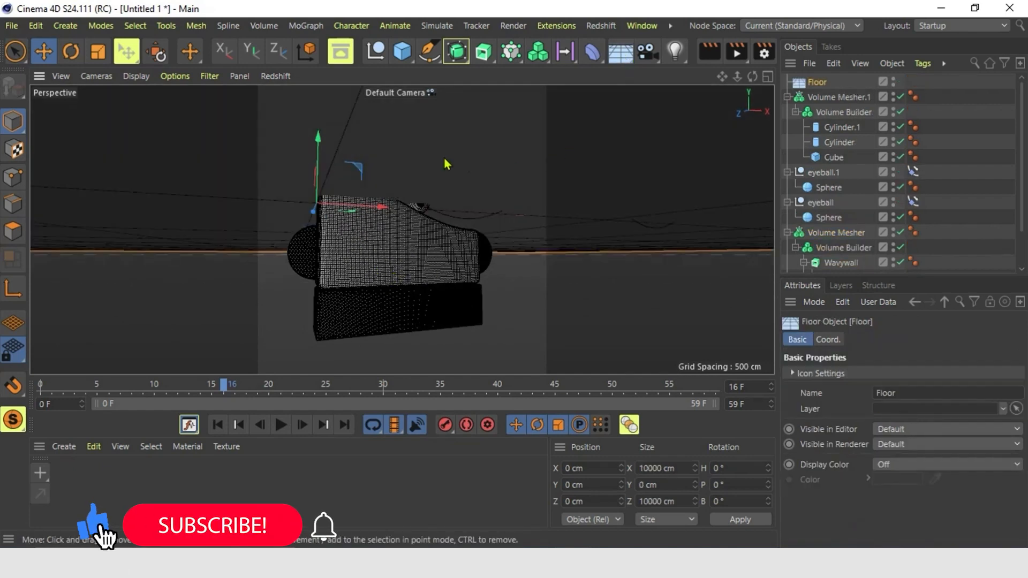
left_click_drag(318, 138, 316, 253)
left_click_drag(611, 484, 524, 478)
type("-150")
key("Return")
left_click_drag(372, 252, 361, 298, "alt")
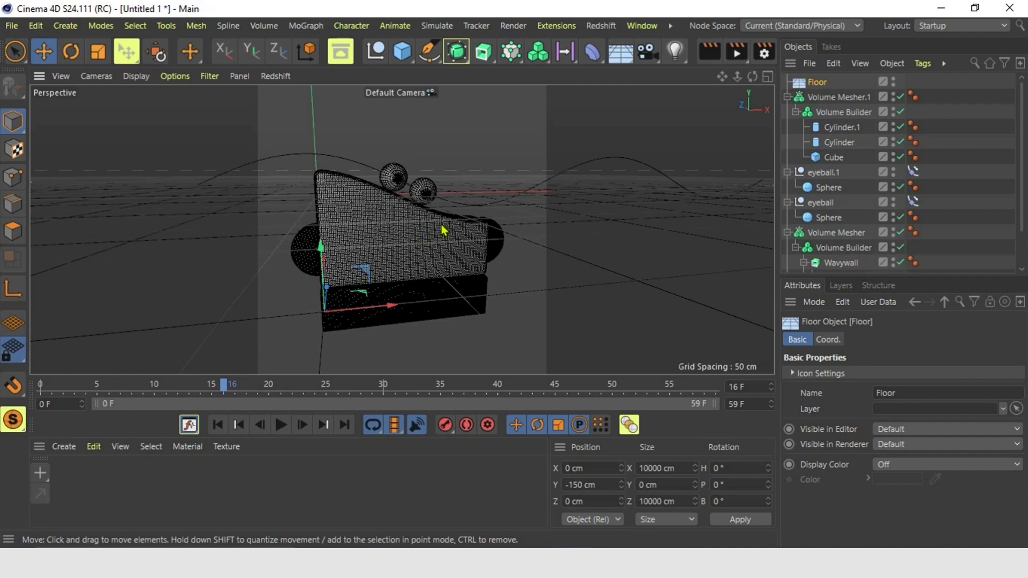
Switch the renderer to Physical in the render settings and set its sampler to Progressive.
left_click(764, 51)
left_click(476, 84)
left_click(503, 119)
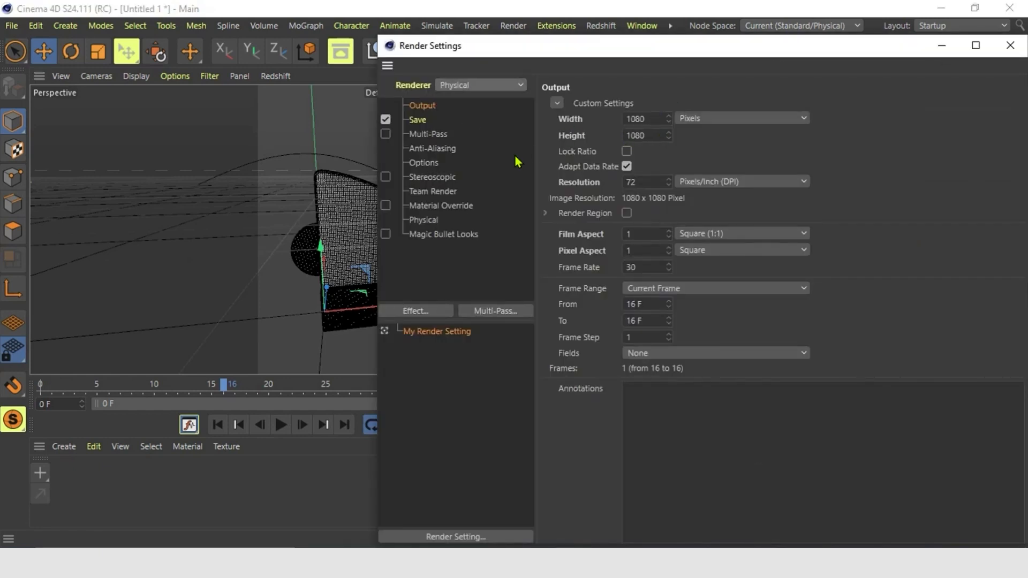
left_click(432, 221)
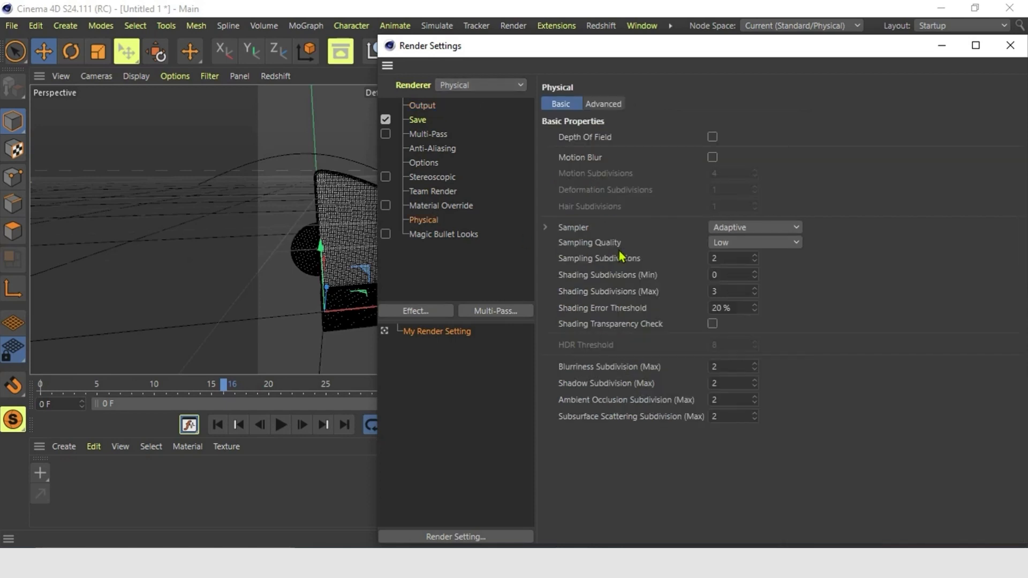
left_click(731, 228)
left_click(735, 274)
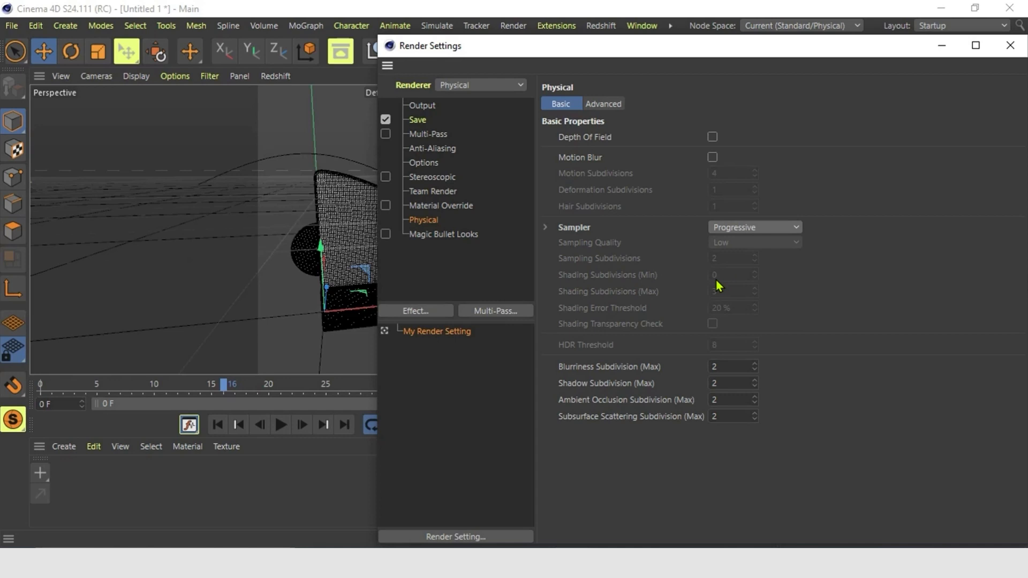
Add the Global Illumination effect with Quasi-Monte Carlo (QMC) as both primary and secondary method, then close the render settings.
left_click(413, 309)
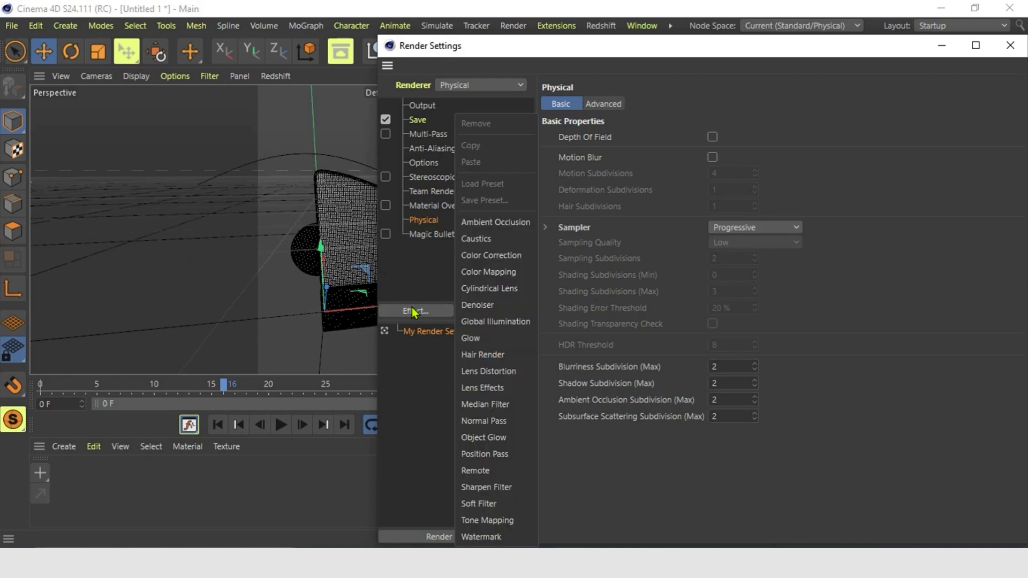
left_click(498, 321)
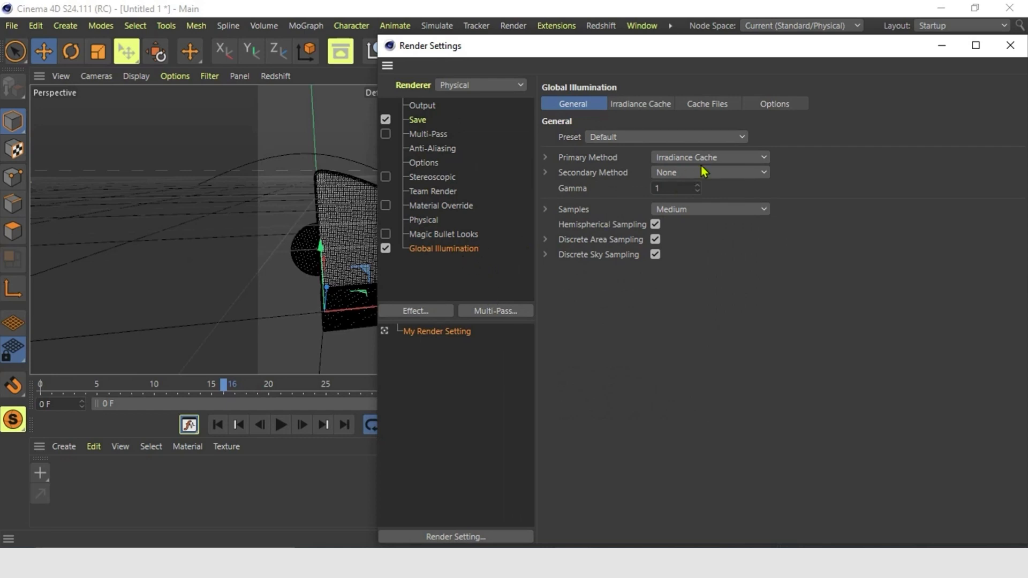
left_click(766, 158)
left_click(740, 171)
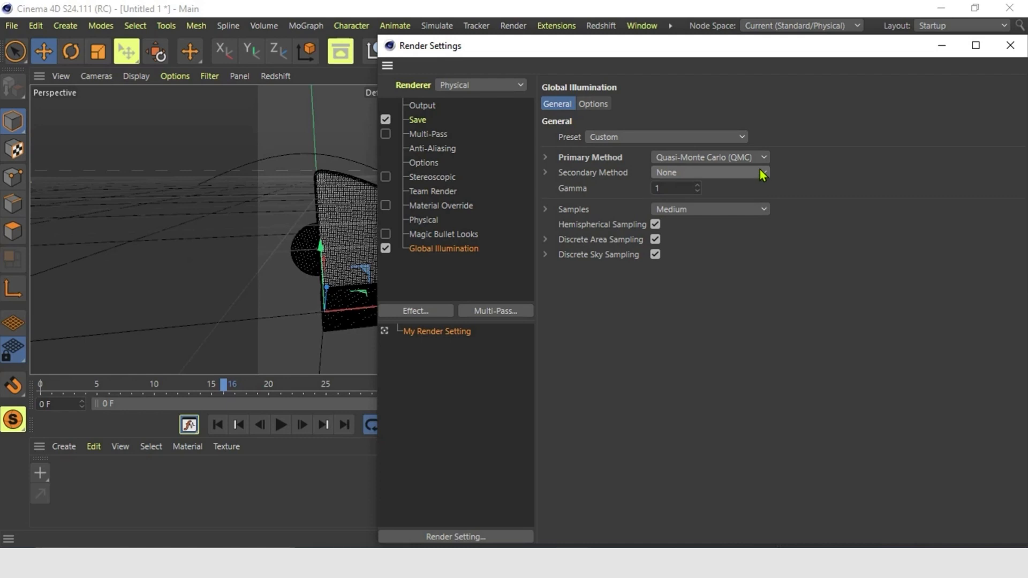
left_click(759, 171)
left_click(719, 189)
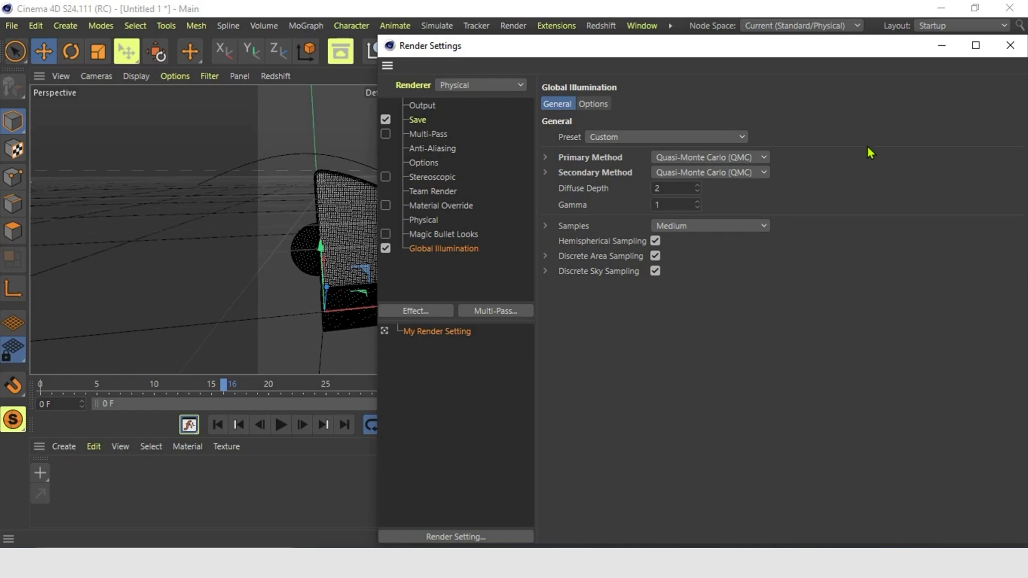
left_click(1010, 45)
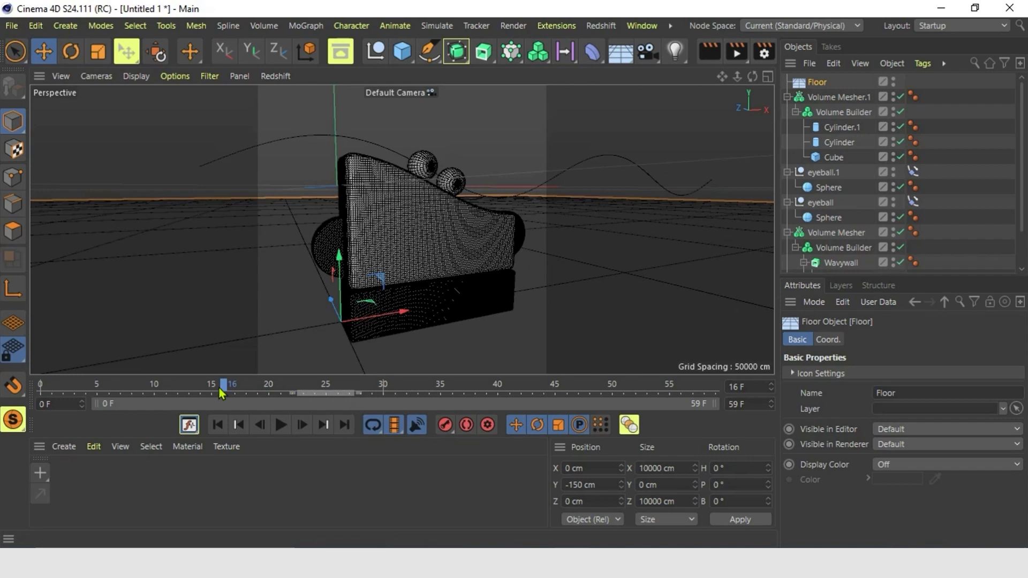
Move the animation to frame 38, collapse the Volume Mesher and eyeball hierarchies, and clear the object selection.
left_click(315, 393)
left_click_drag(338, 400, 475, 395)
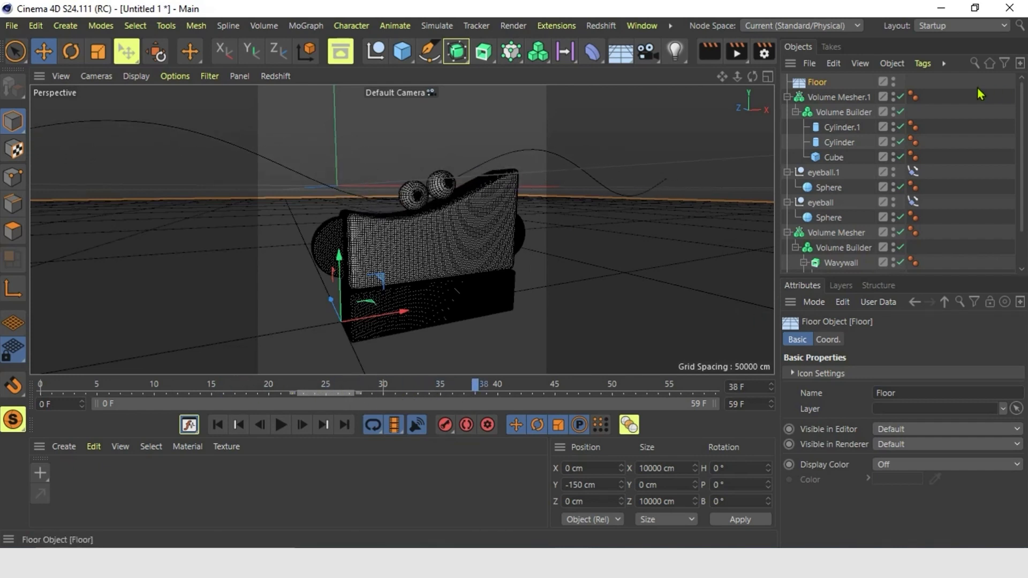
left_click(786, 97)
left_click(786, 111)
left_click(787, 127)
left_click(786, 142)
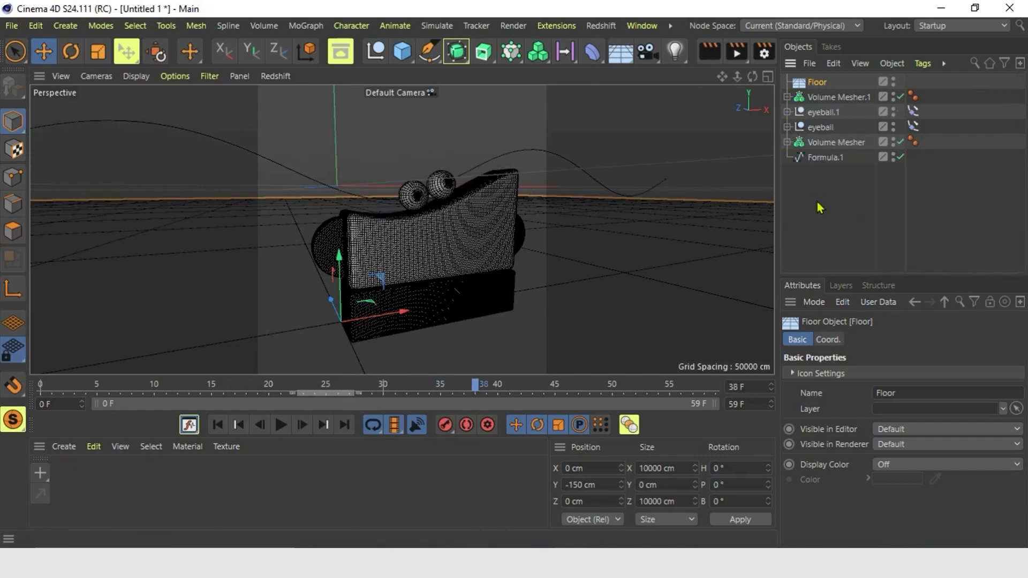
left_click(820, 207)
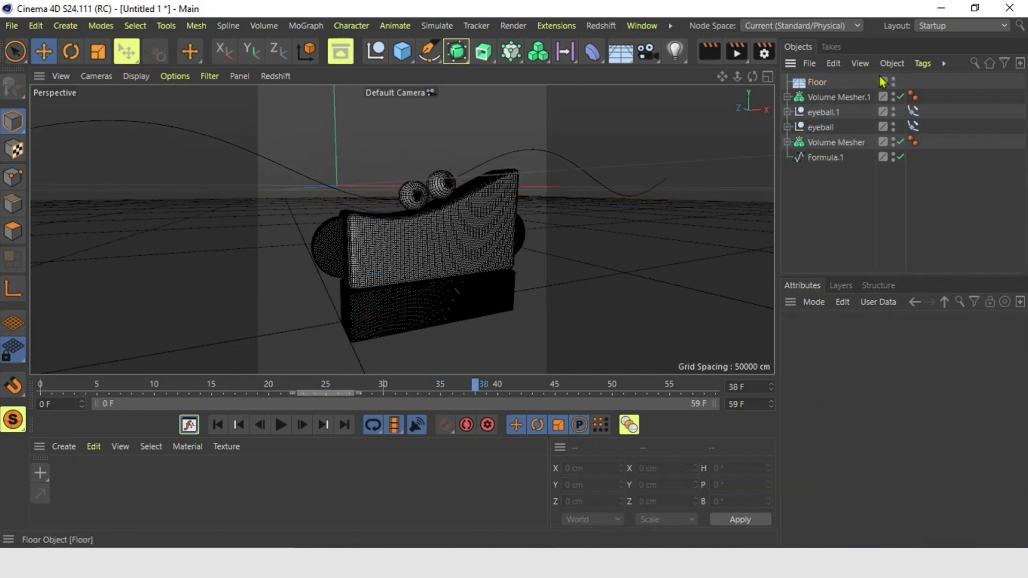
Create a new standard material with Color and Reflectance disabled and only the Luminance channel enabled.
left_click(70, 447)
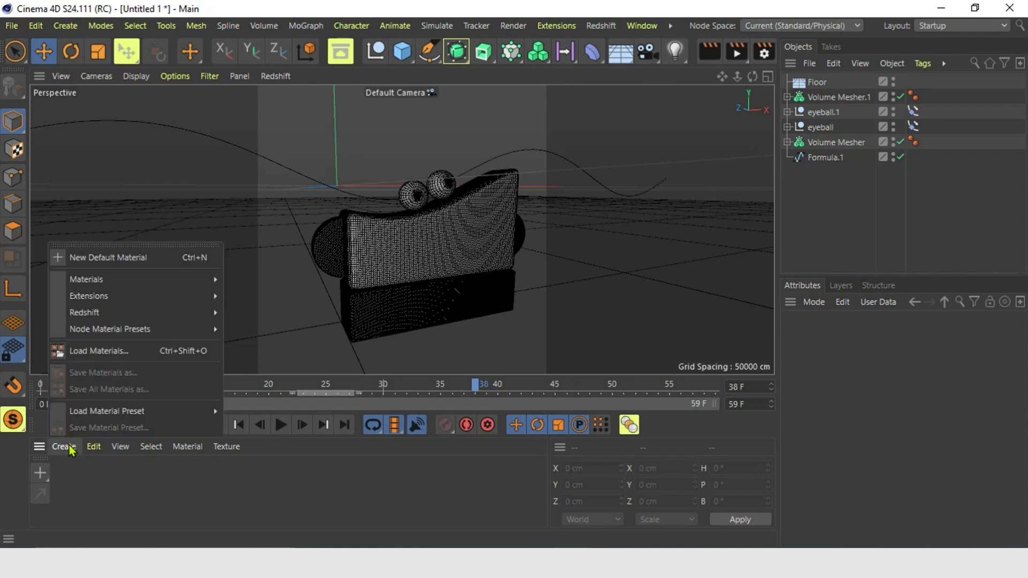
mouse_move(153, 278)
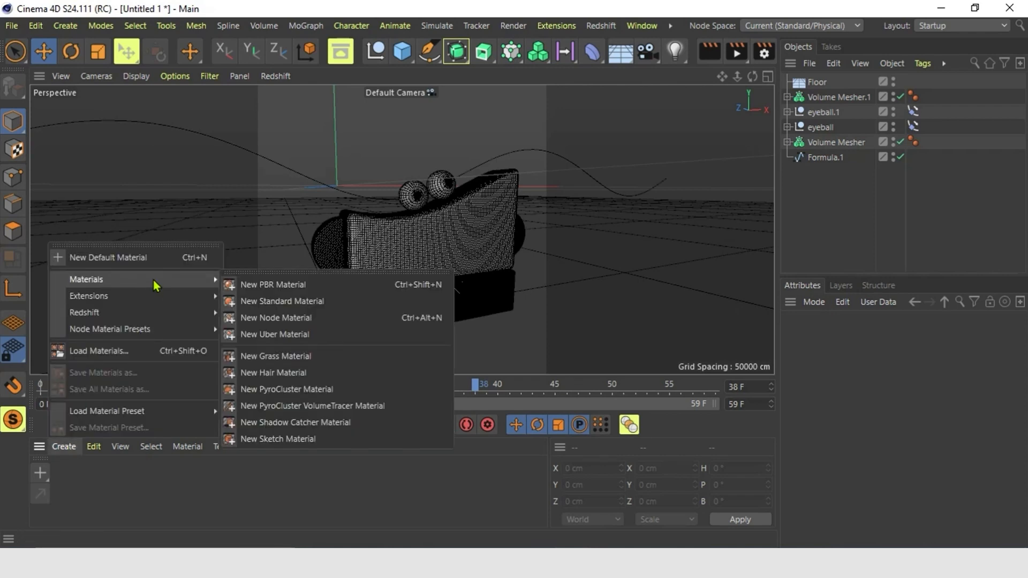
left_click(282, 301)
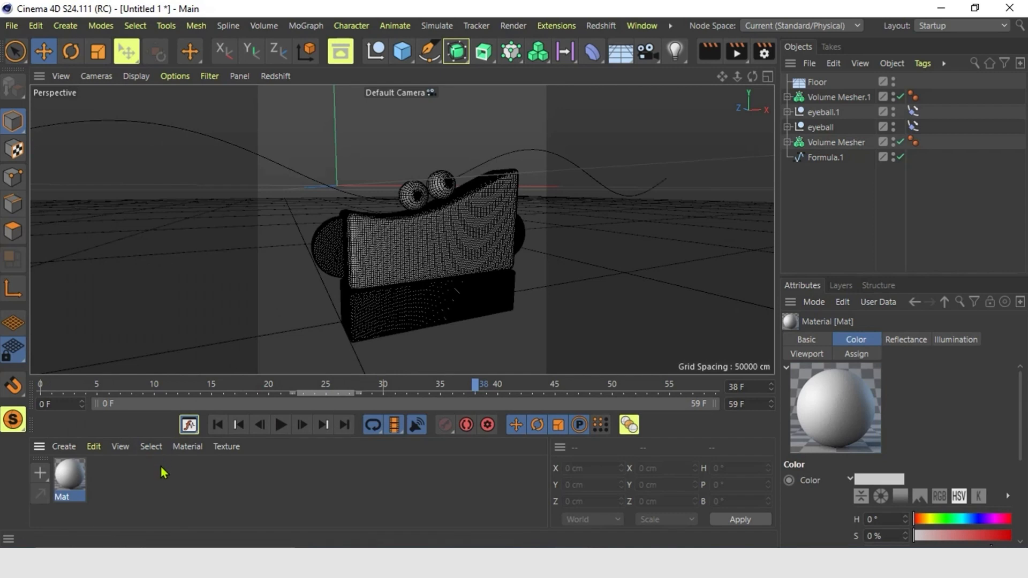
double_click(70, 474)
left_click_drag(279, 12, 360, 84)
left_click_drag(155, 73, 374, 112)
left_click(391, 280)
left_click(391, 340)
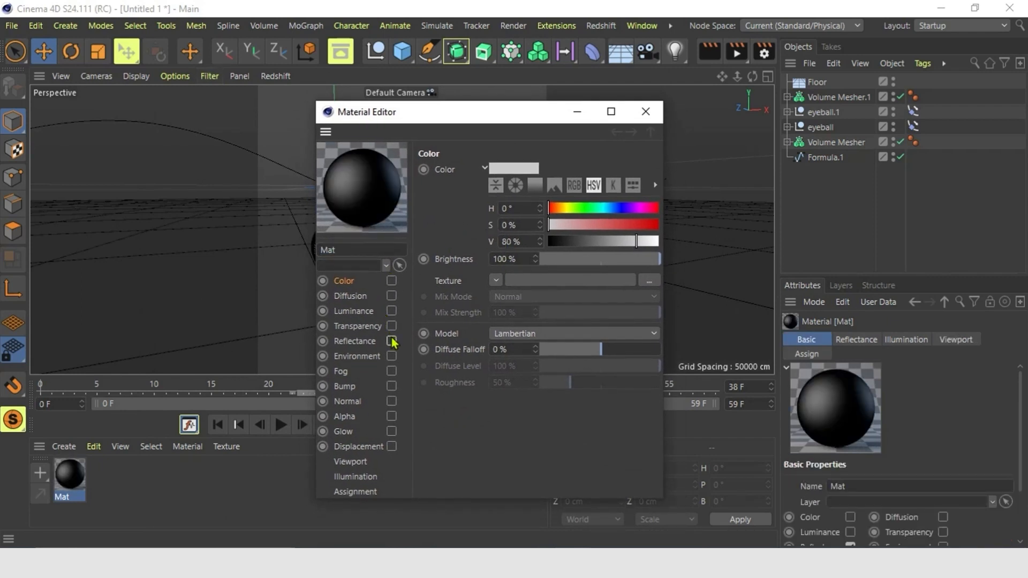
left_click(391, 310)
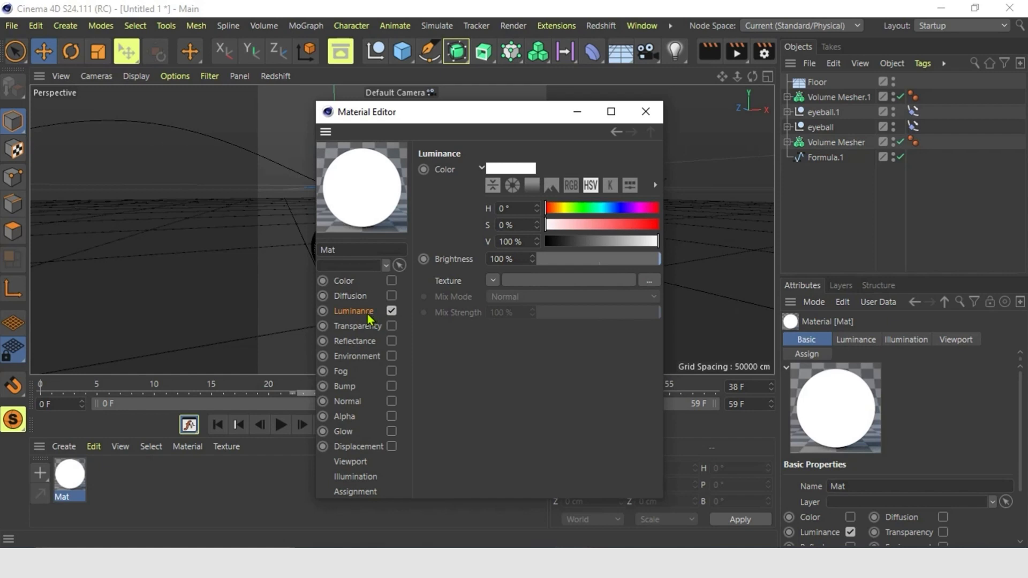
Open the legacy Content Browser and select large_corridor_4k.hdr in the Assets folder of Tut_31.
left_click(641, 26)
left_click(673, 126)
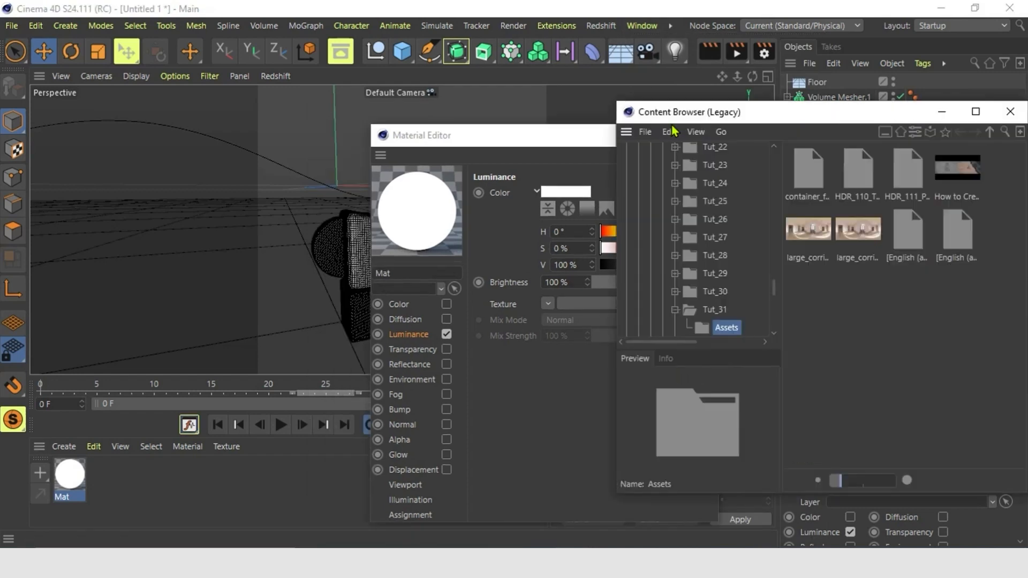
left_click_drag(869, 117, 763, 101)
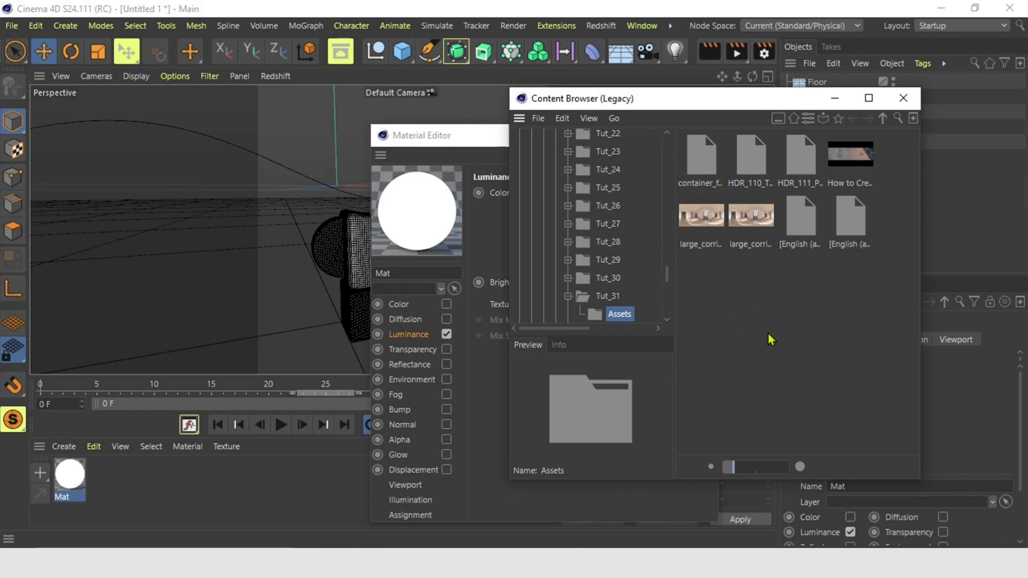
left_click(716, 222)
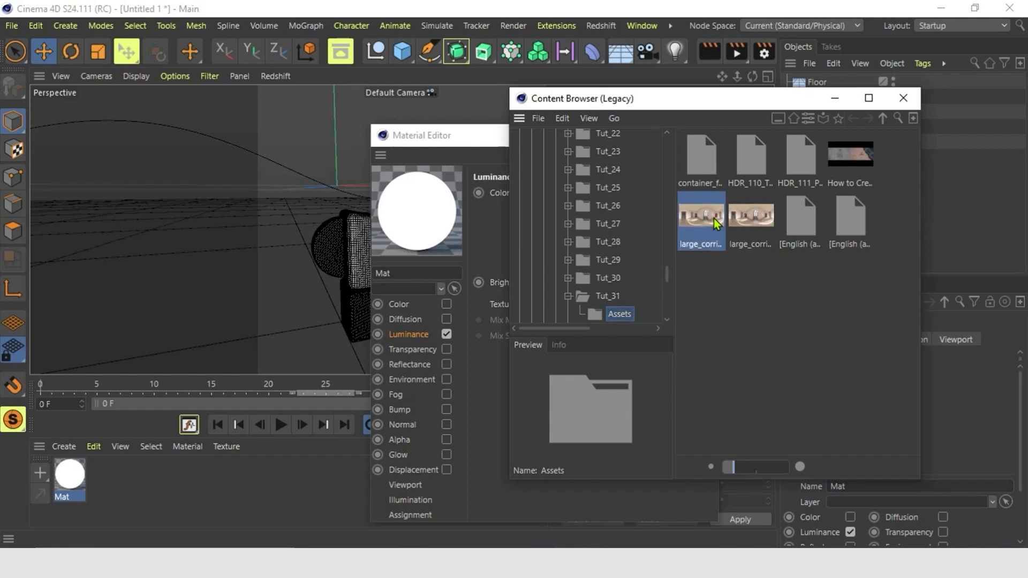
left_click(746, 225)
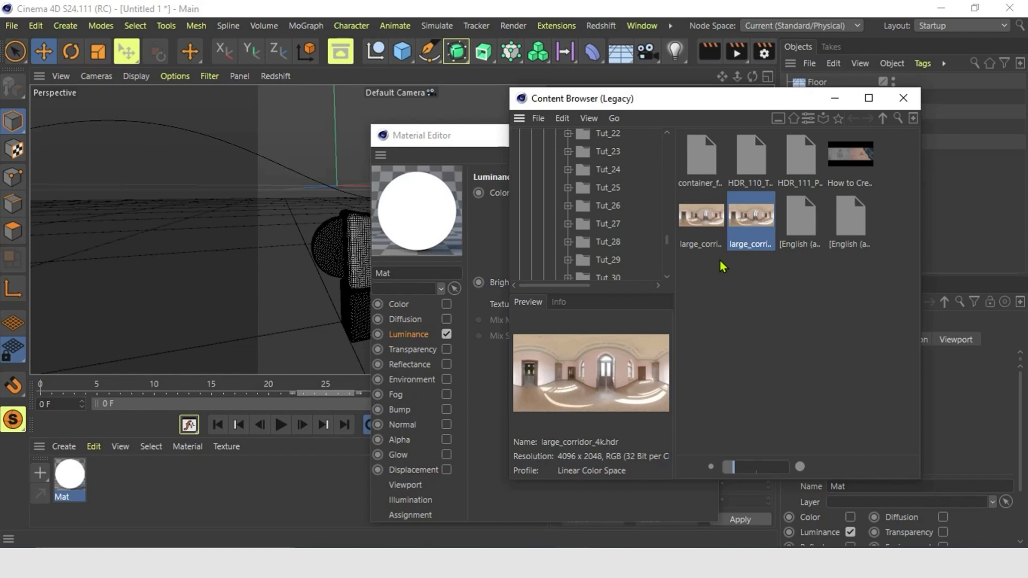
Load large_corridor_4k.hdr as the material's Luminance texture, copying the image to the project location, and close the Content Browser.
left_click_drag(675, 106, 847, 119)
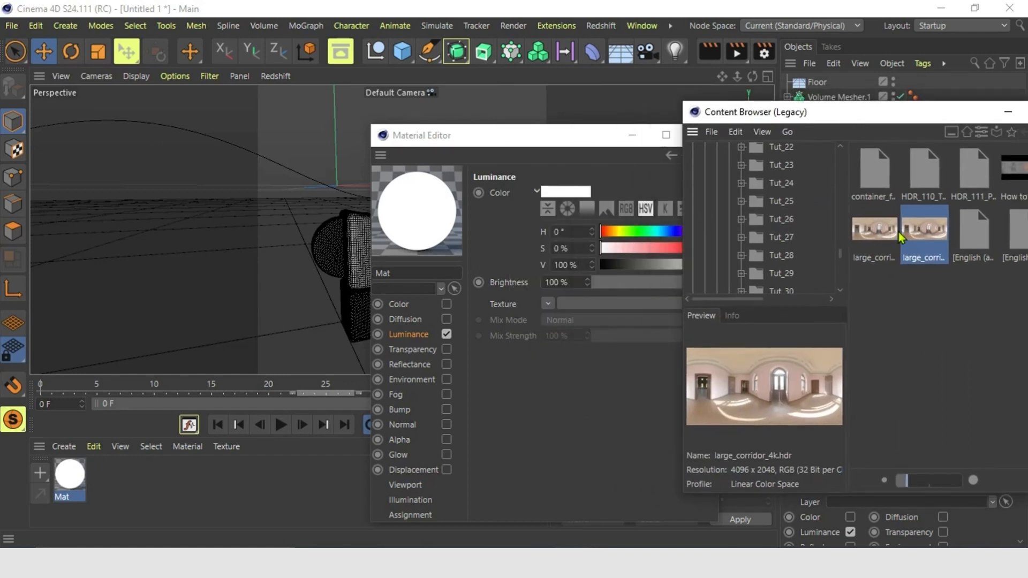
left_click_drag(768, 280, 603, 307)
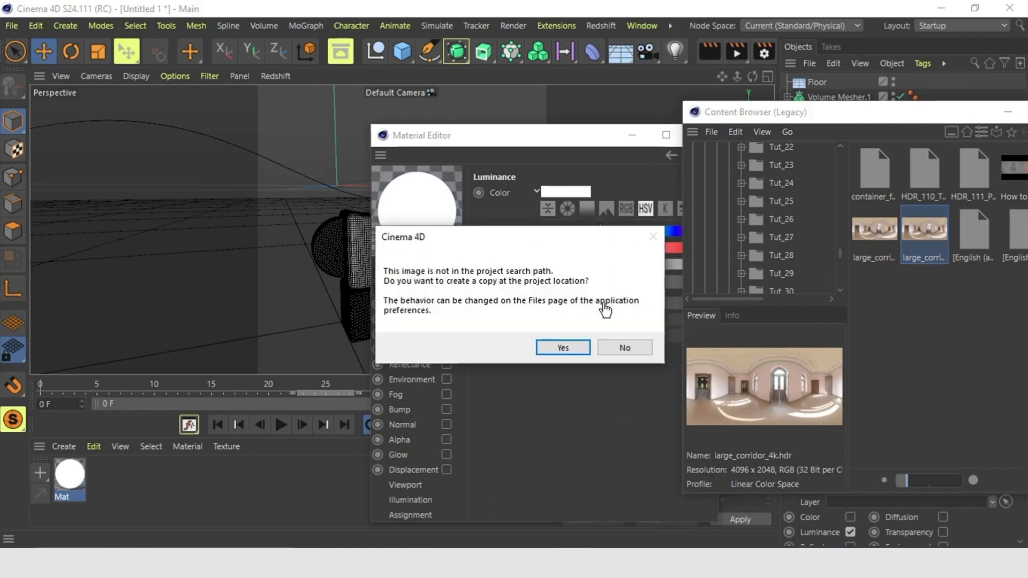
left_click(557, 349)
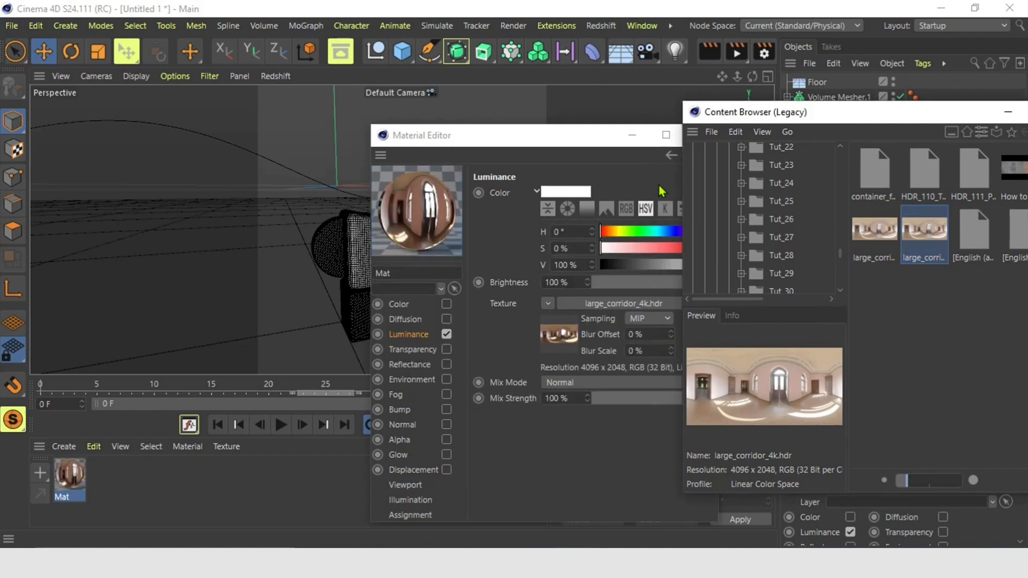
left_click_drag(583, 142, 517, 118)
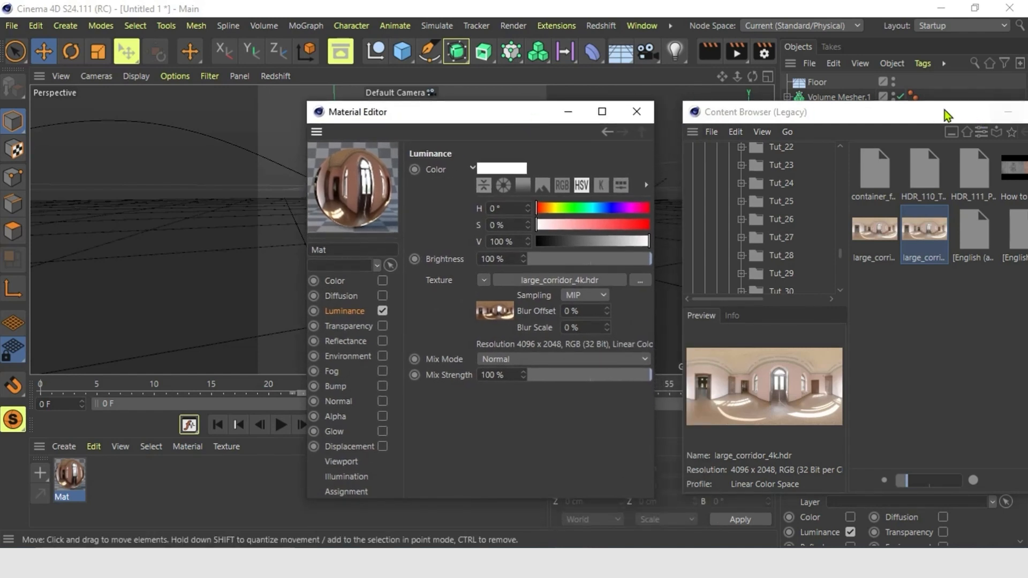
left_click_drag(940, 115, 679, 120)
left_click(815, 117)
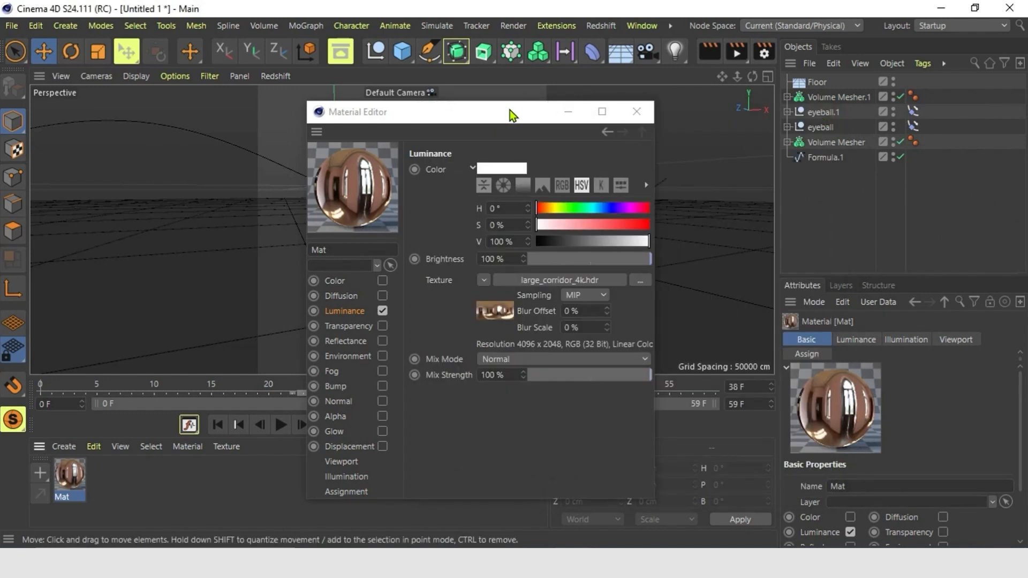
left_click_drag(512, 110, 496, 111)
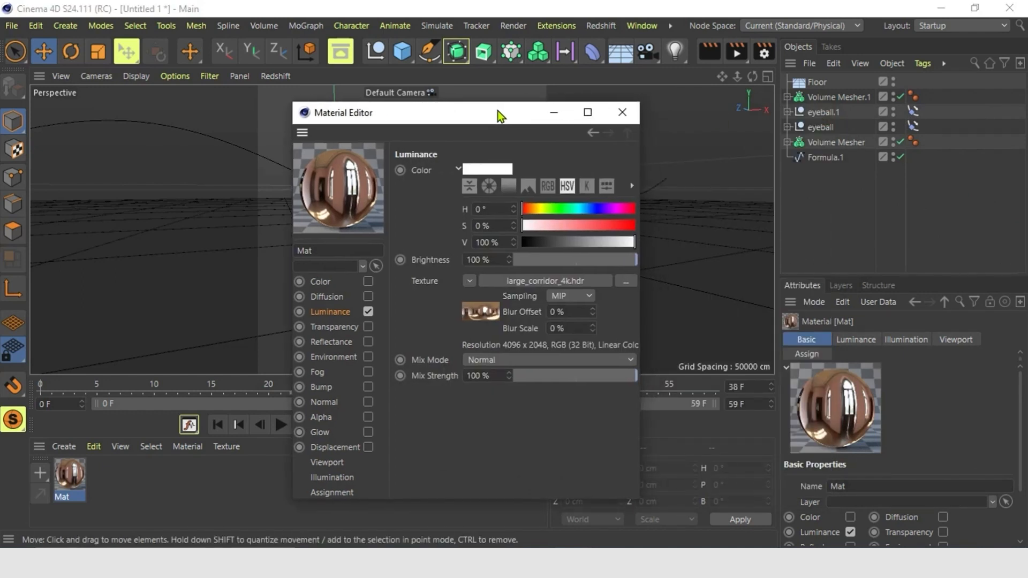
Add a Sky object, apply the HDR material to it, and close the Material Editor.
left_click_drag(620, 51, 654, 105)
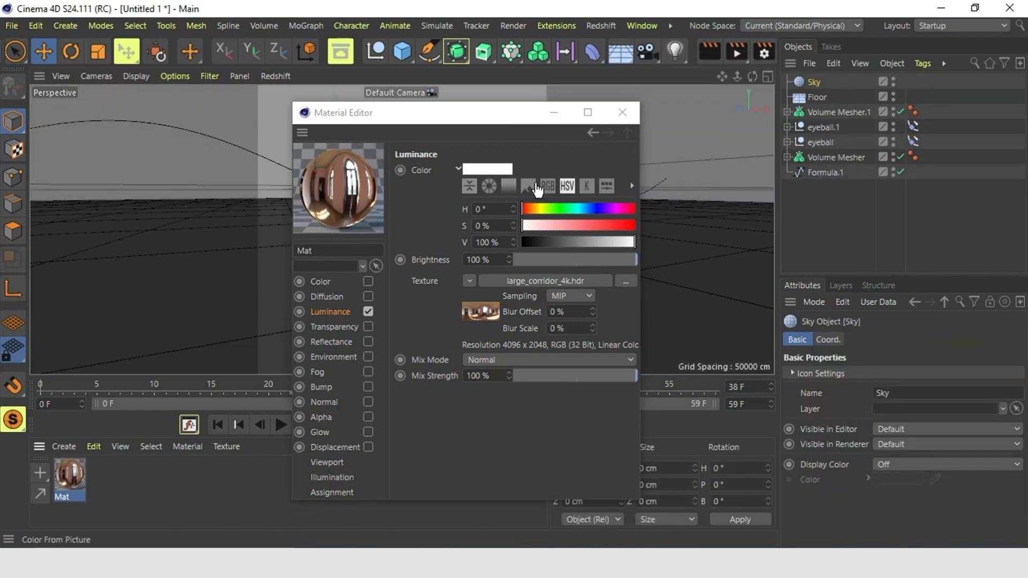
left_click_drag(69, 474, 817, 78)
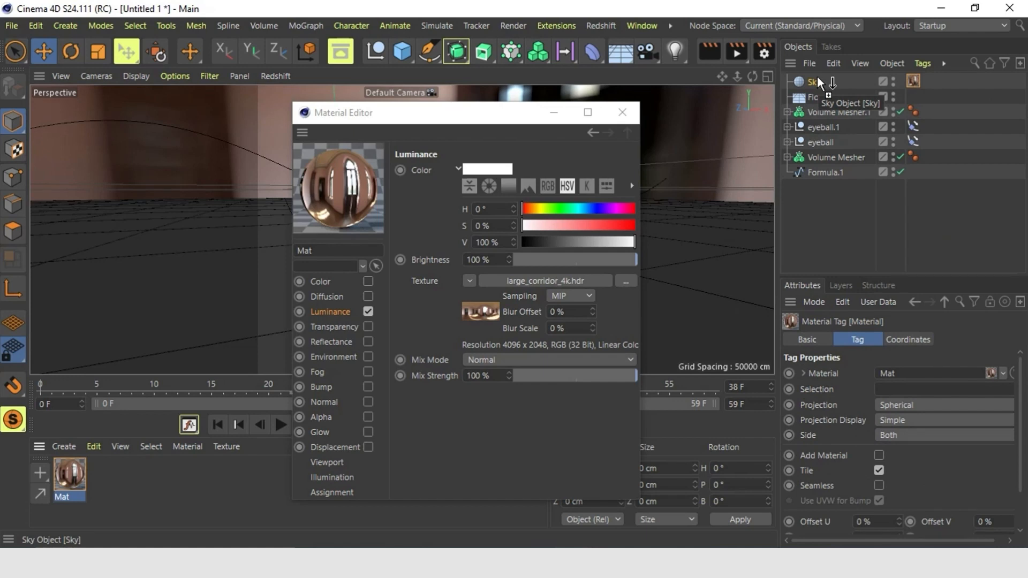
left_click(616, 115)
Test-render frame 38 from a higher viewing angle in the Picture Viewer, then stop the render and return to the scene.
left_click_drag(491, 263, 485, 297, "alt")
scroll(485, 297, "up", 3)
scroll(475, 262, "down", 4)
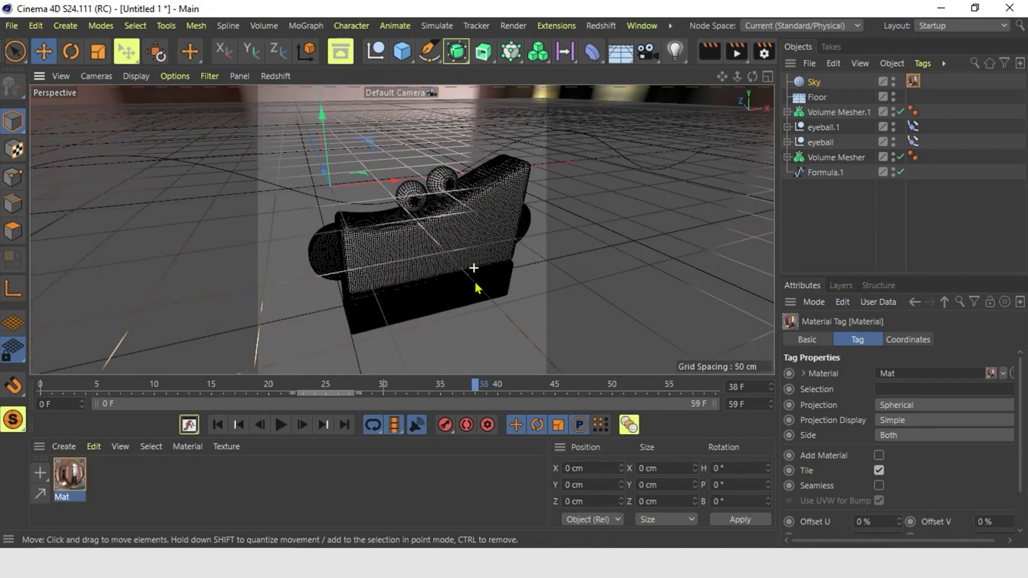
left_click(737, 52)
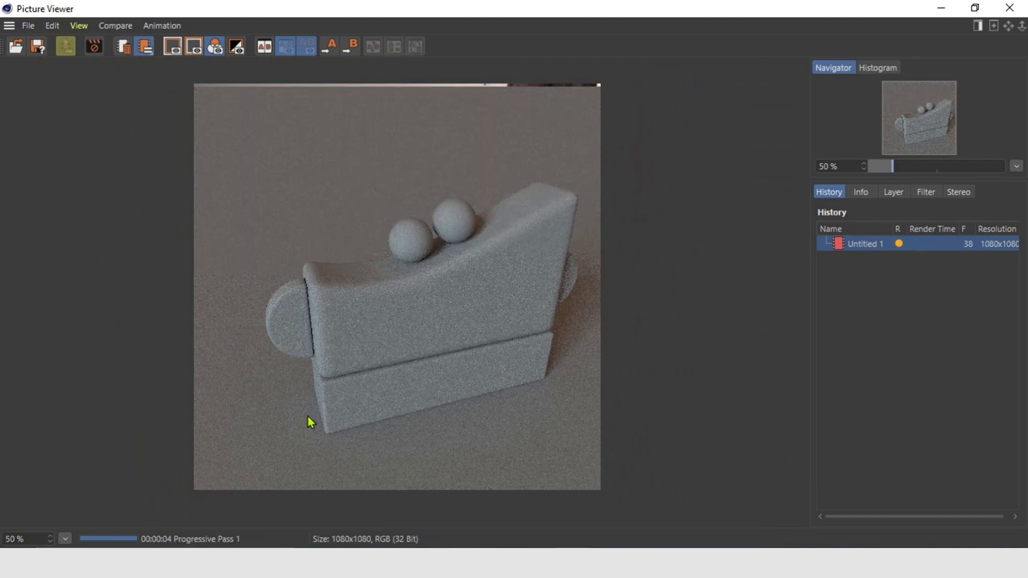
left_click(1006, 10)
left_click(565, 329)
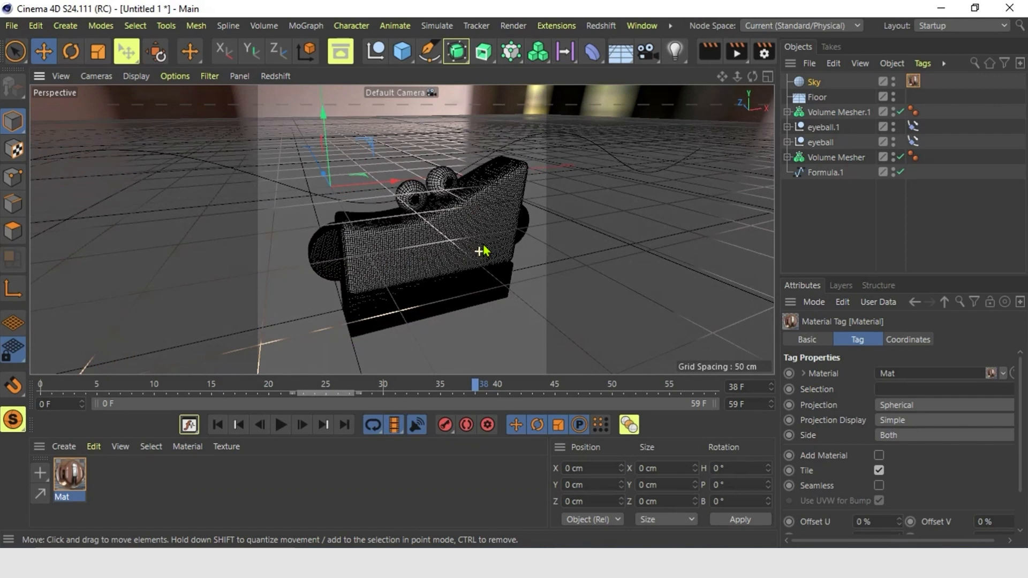
Rotate the sky to a heading of about 53° and test-render a closer view of the wall and eyeballs in the Picture Viewer.
scroll(486, 264, "up", 3)
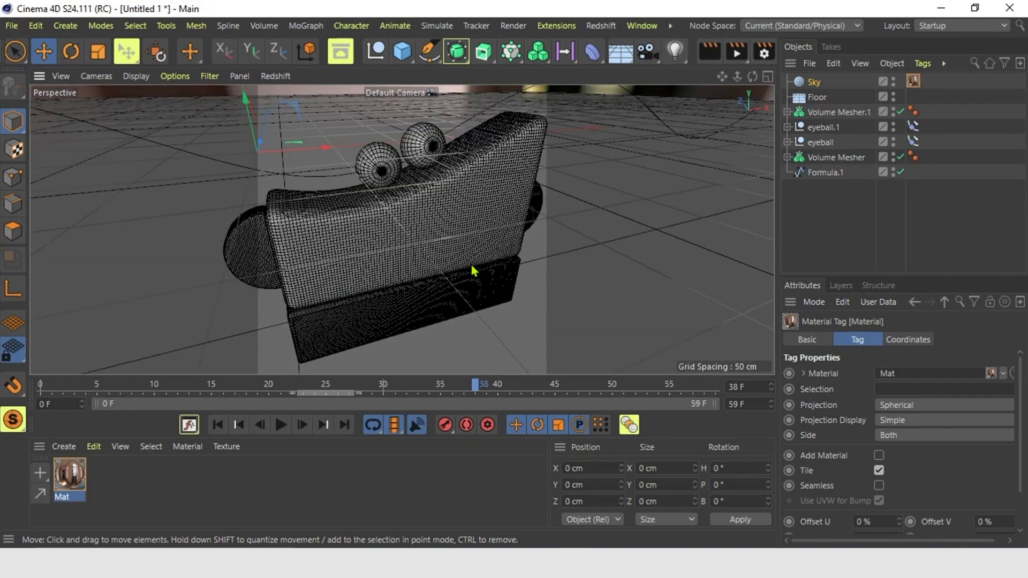
scroll(470, 267, "down", 2)
scroll(467, 268, "up", 2)
left_click_drag(461, 273, 444, 288, "alt")
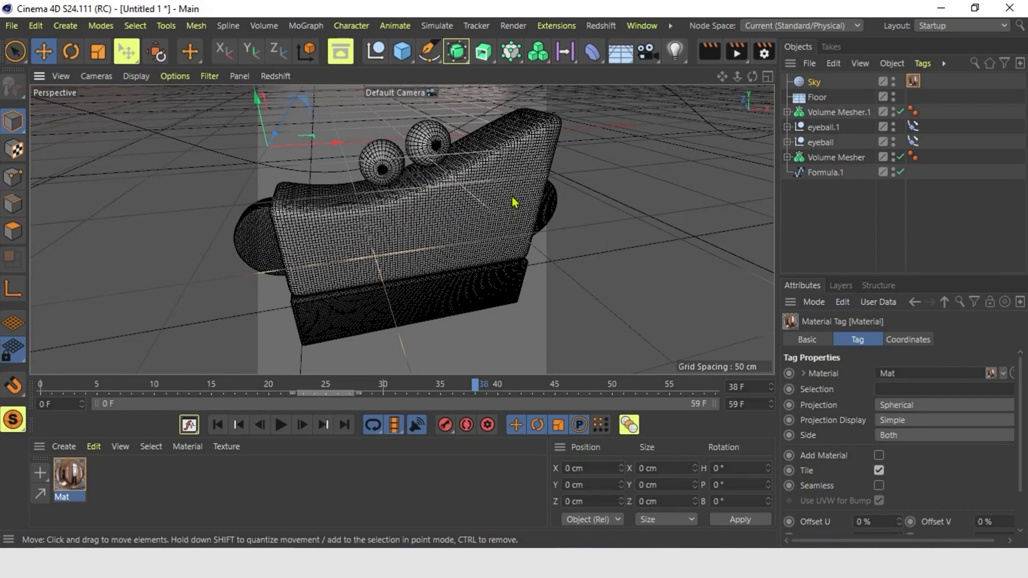
left_click(822, 80)
left_click(71, 51)
left_click_drag(287, 167, 464, 157)
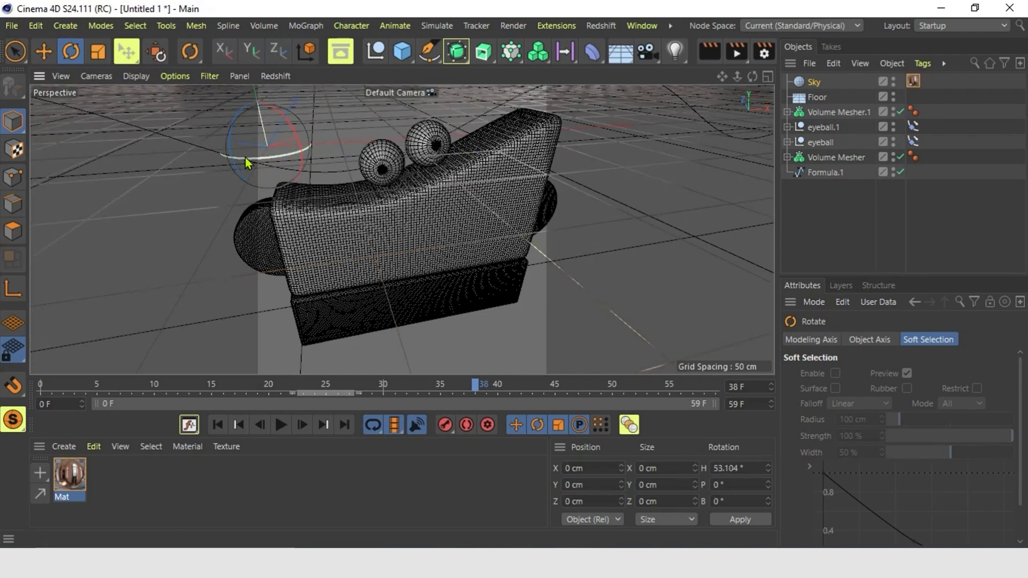
left_click(736, 51)
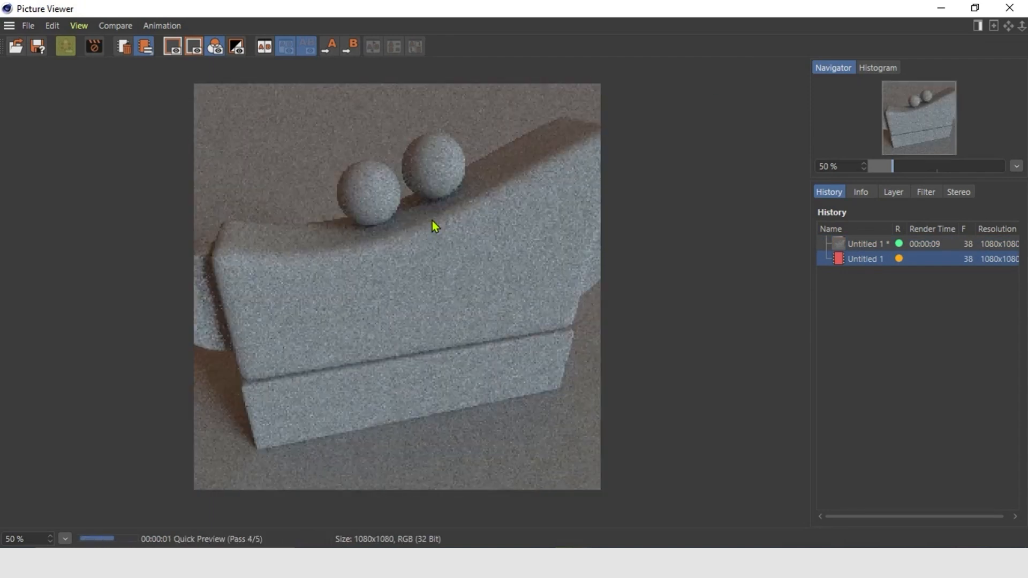
Check the whole test-rendered image, then stop the render and return to the scene.
scroll(293, 257, "down", 1)
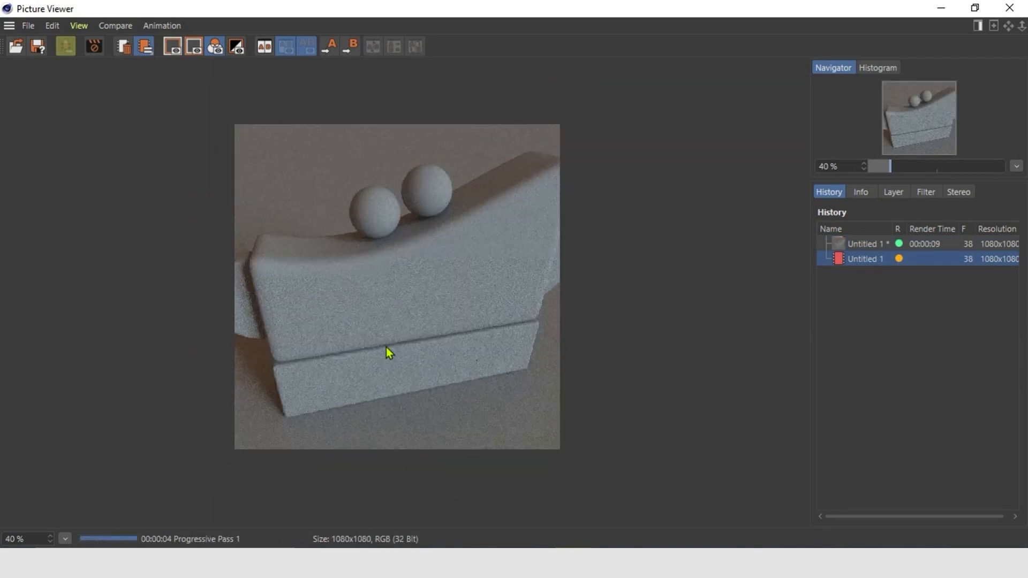
left_click(1010, 9)
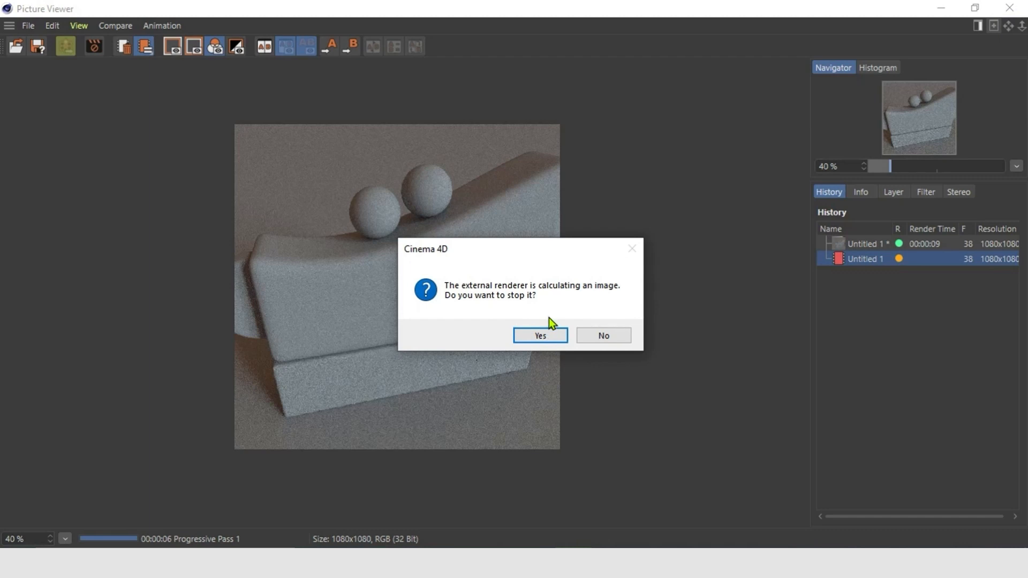
left_click(545, 334)
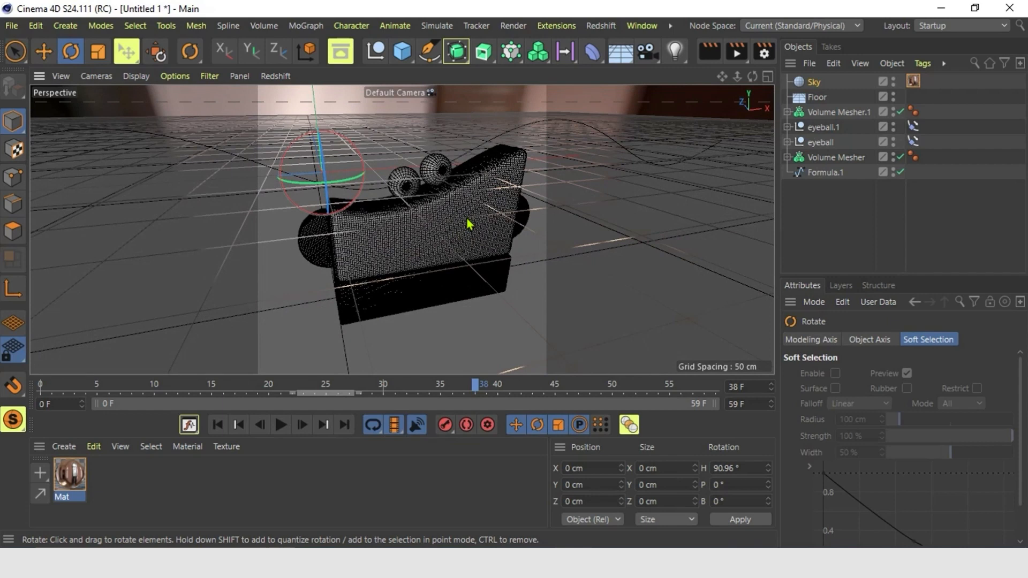
Frame the wall and eyeballs from slightly above, add a Camera from this view, and look through it.
scroll(468, 224, "up", 3)
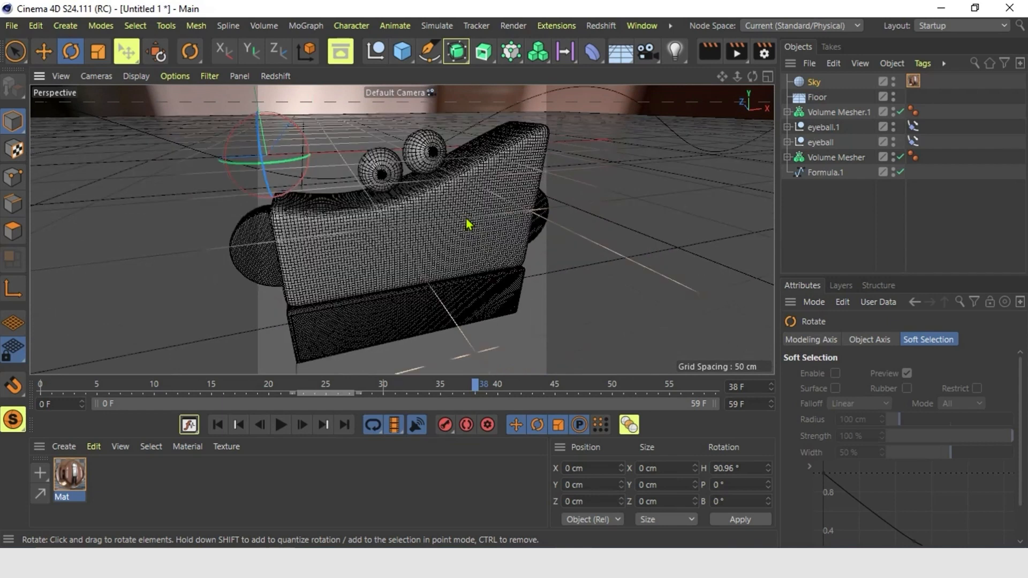
left_click_drag(468, 223, 464, 237, "alt")
scroll(463, 237, "down", 4)
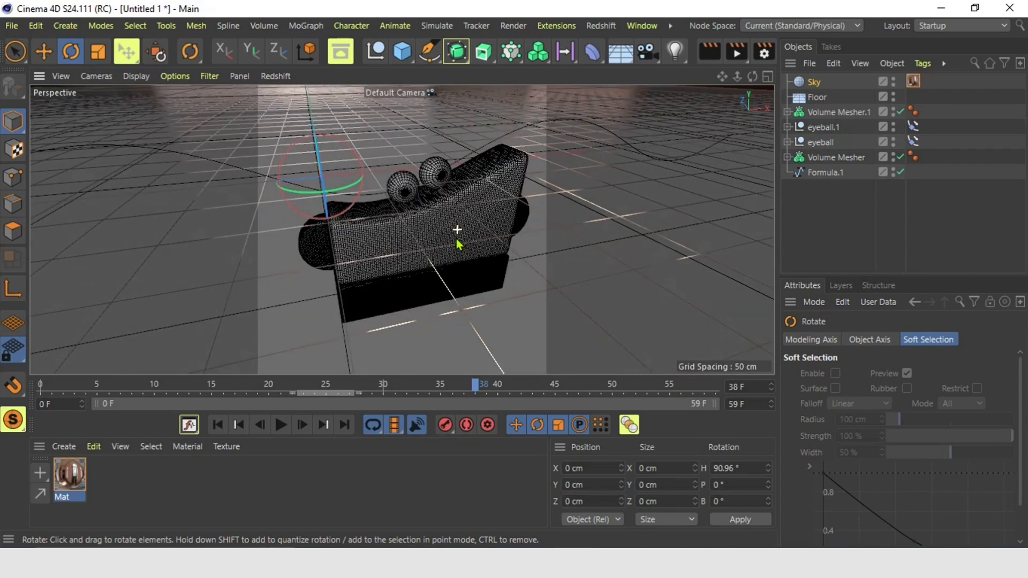
left_click_drag(465, 244, 464, 241, "alt")
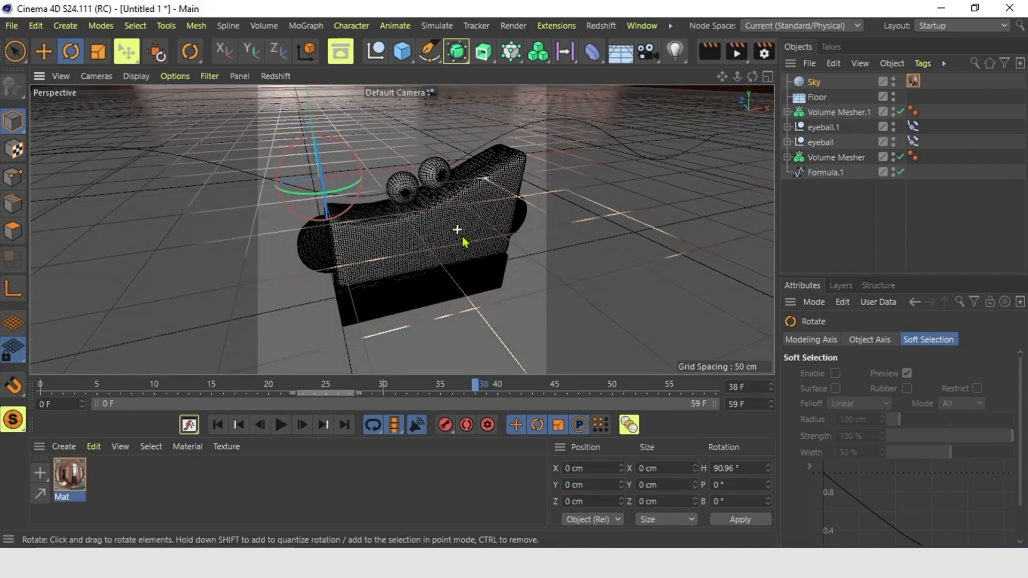
left_click(644, 61)
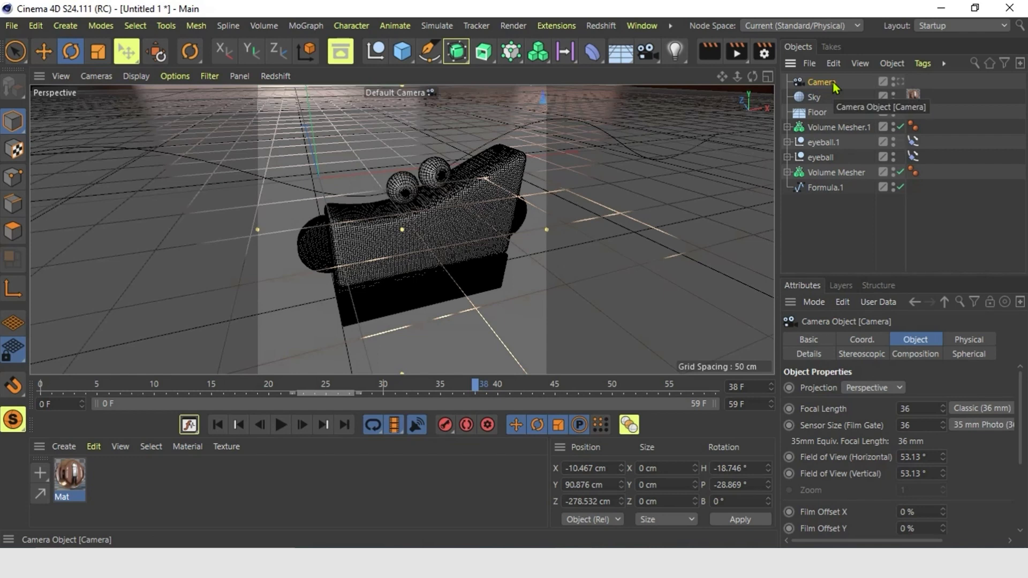
left_click(899, 81)
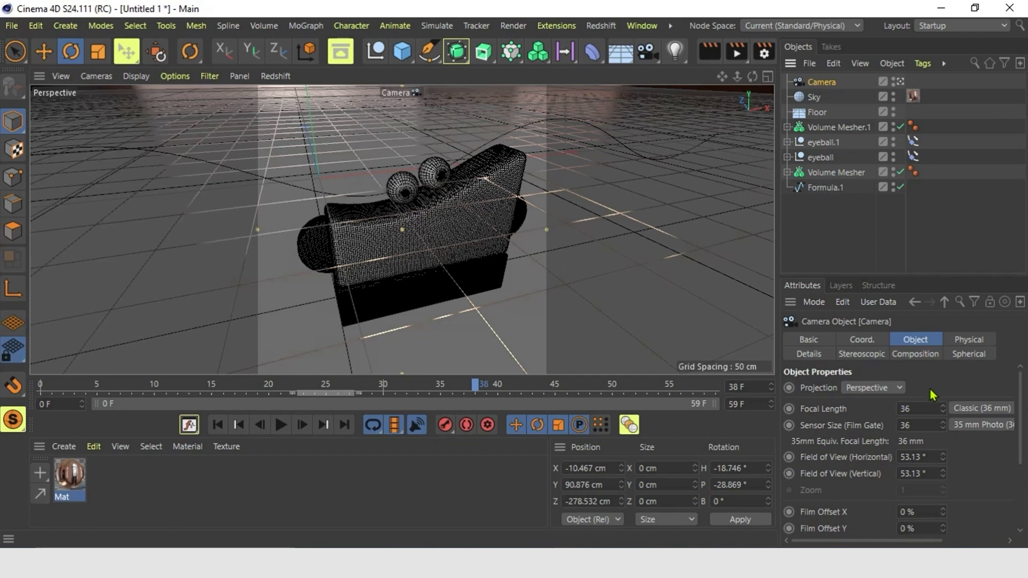
Set the camera's focal length to 80 mm and reframe the wall and eyeballs from farther back at a lower angle.
left_click_drag(927, 407, 857, 406)
type("80")
key("Return")
scroll(399, 209, "down", 8)
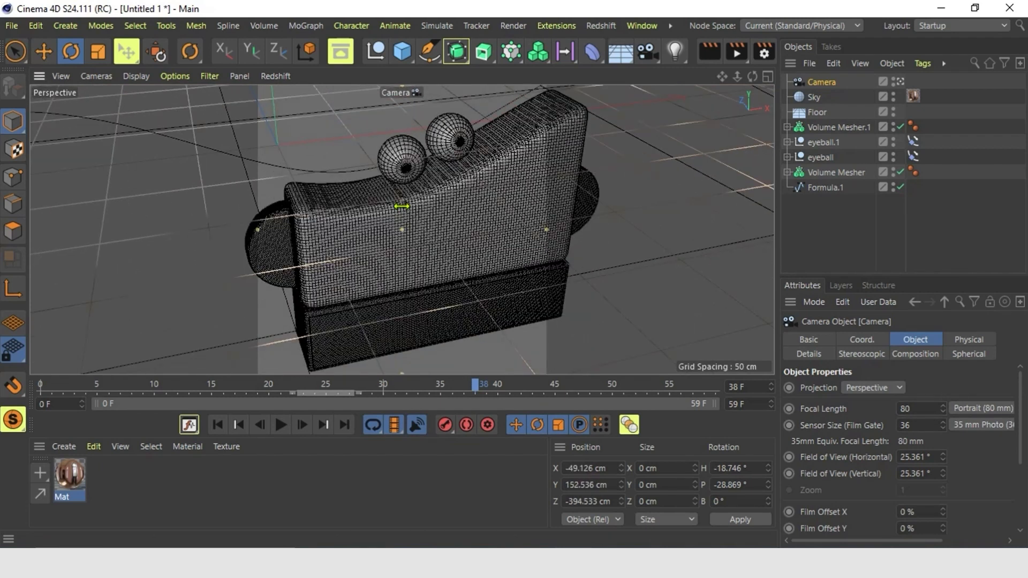
left_click_drag(480, 202, 460, 197, "alt")
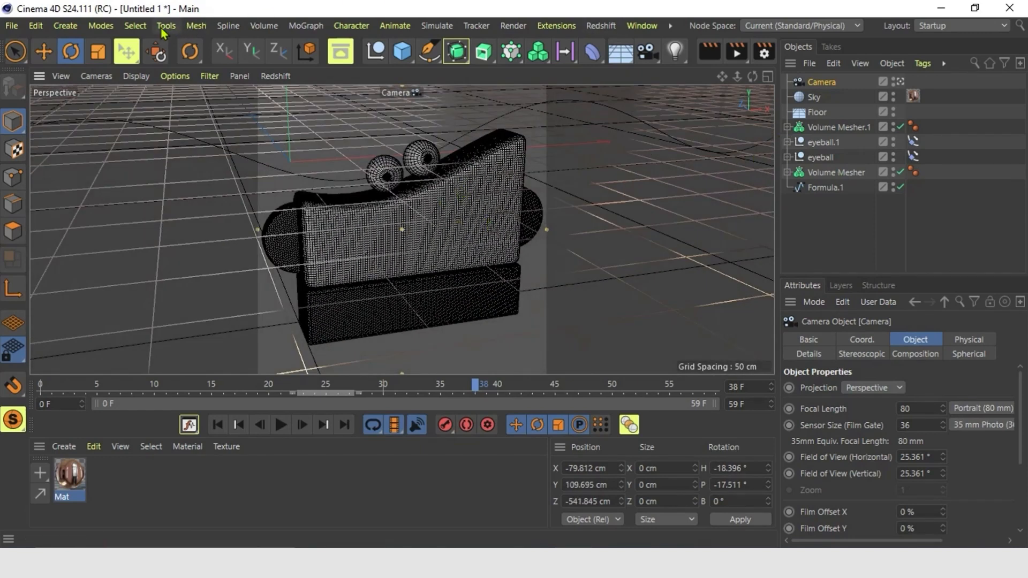
Add a Null object and rename it Focus.
left_click(377, 54)
double_click(818, 82)
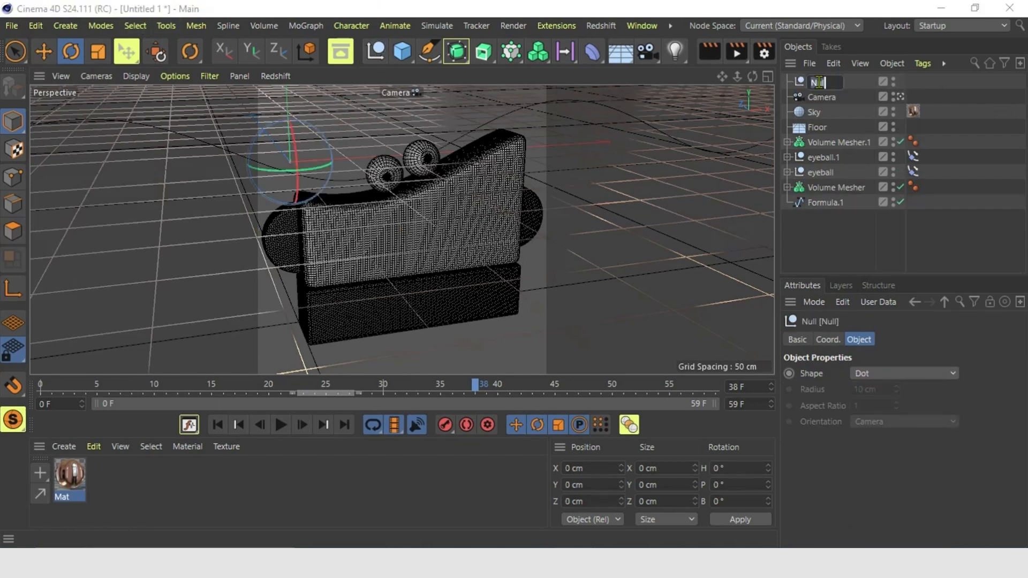
type("Focus")
key("Return")
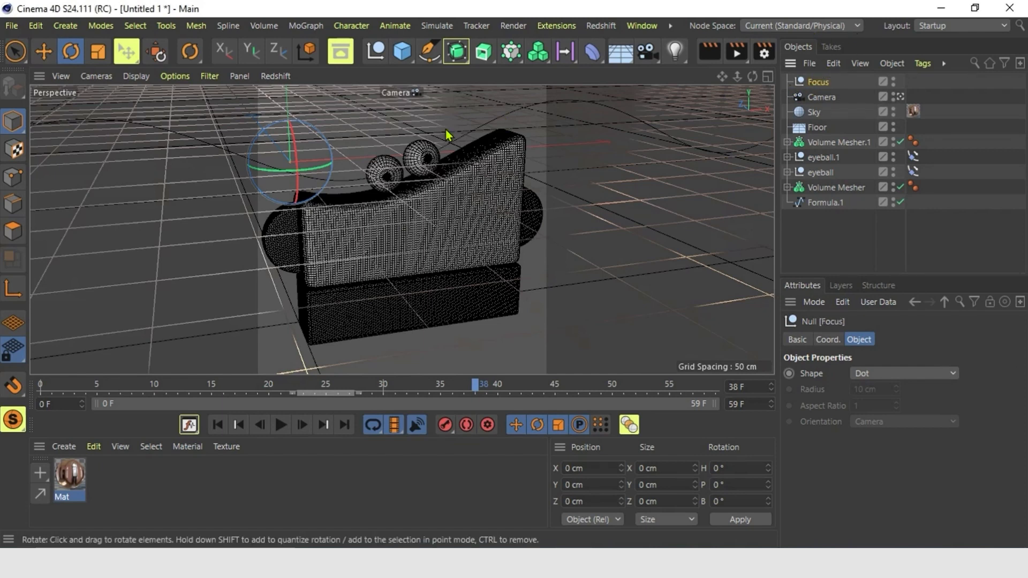
Show the Top view full size with Move active, and assign the Focus null as the camera's Focus Object.
key("w")
left_click(824, 83)
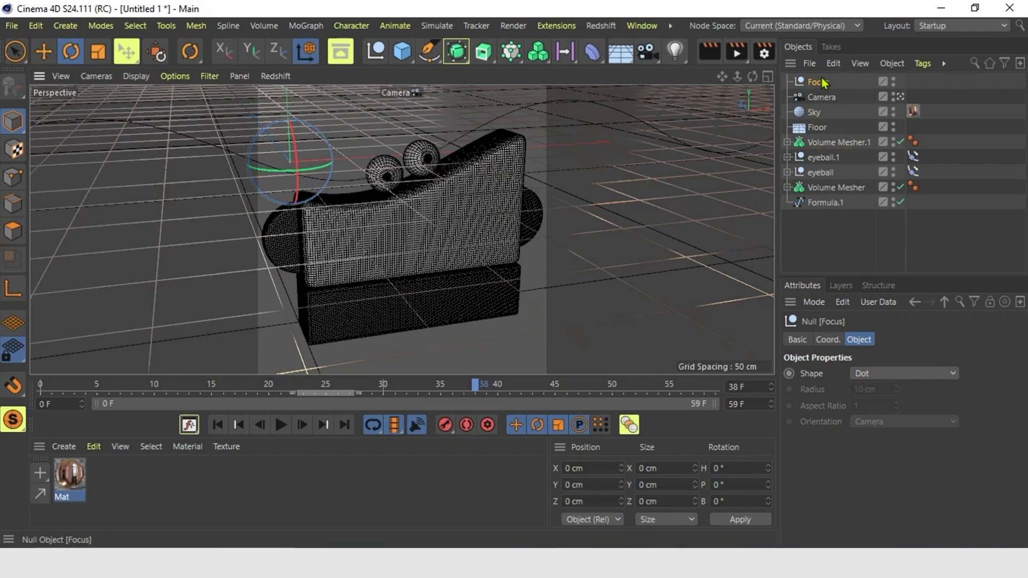
left_click(45, 56)
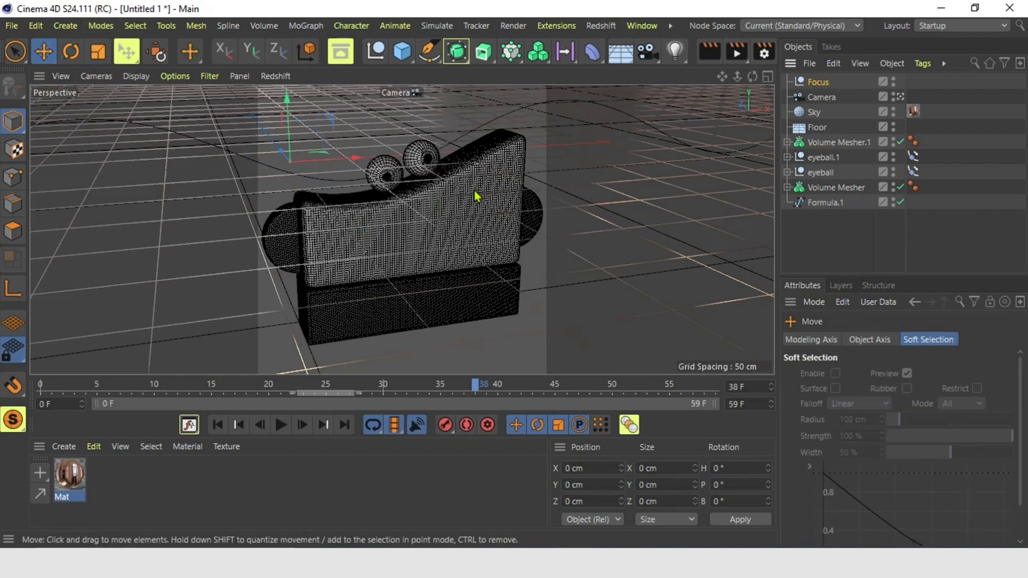
left_click(768, 77)
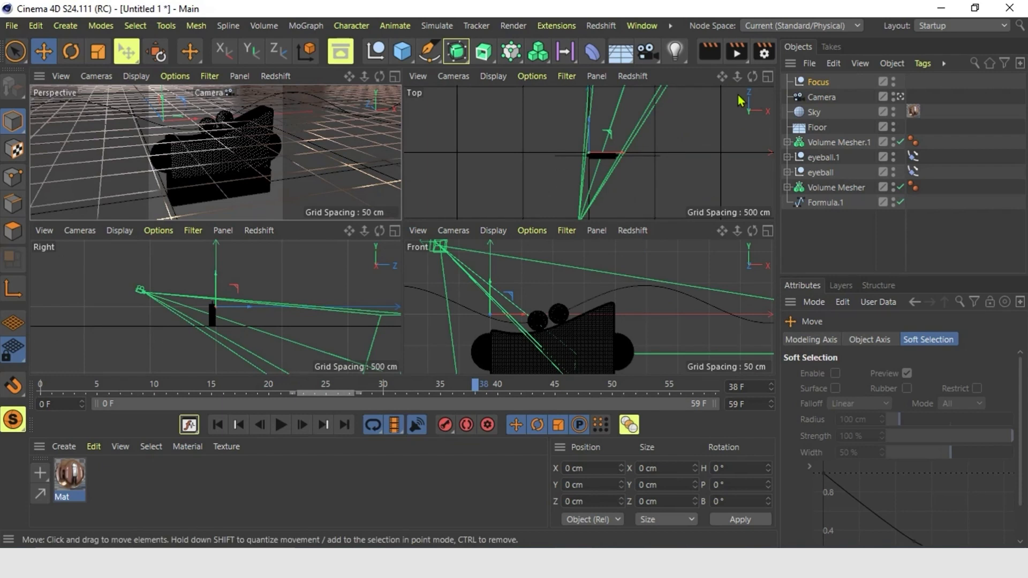
left_click(768, 77)
scroll(541, 191, "down", 4)
scroll(541, 191, "down", 4)
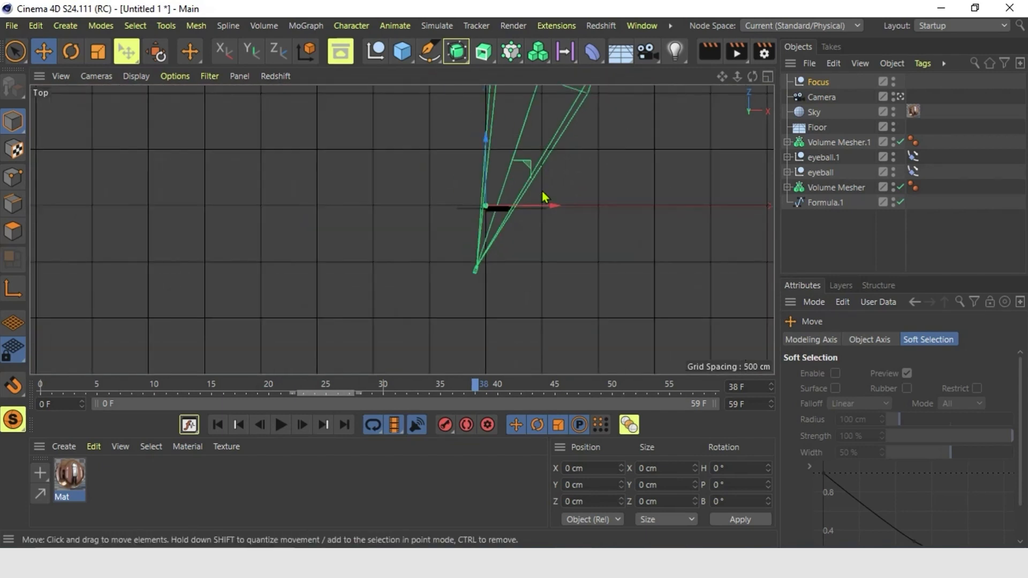
scroll(541, 191, "up", 5)
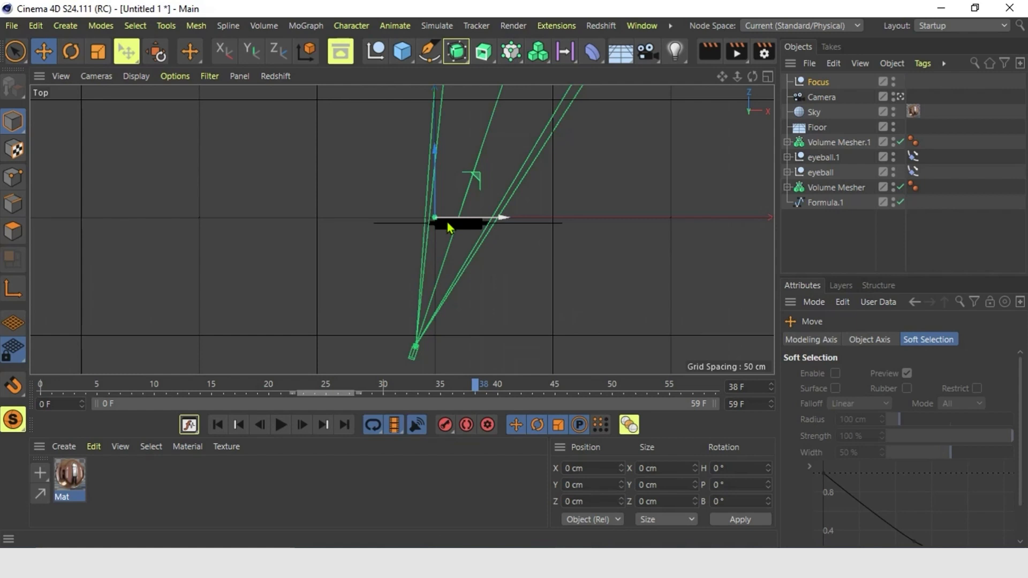
left_click(829, 98)
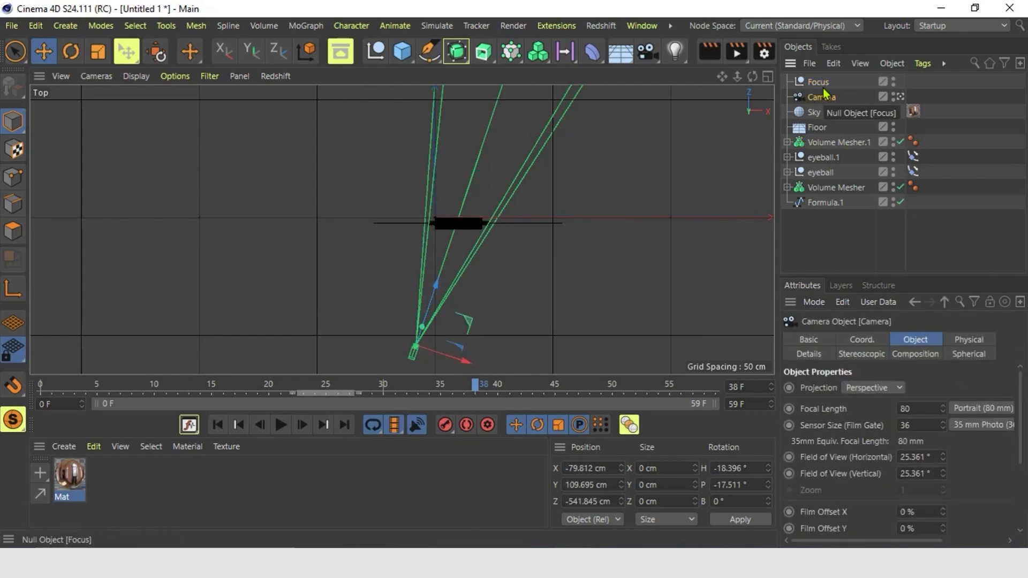
left_click_drag(1017, 425, 1016, 489)
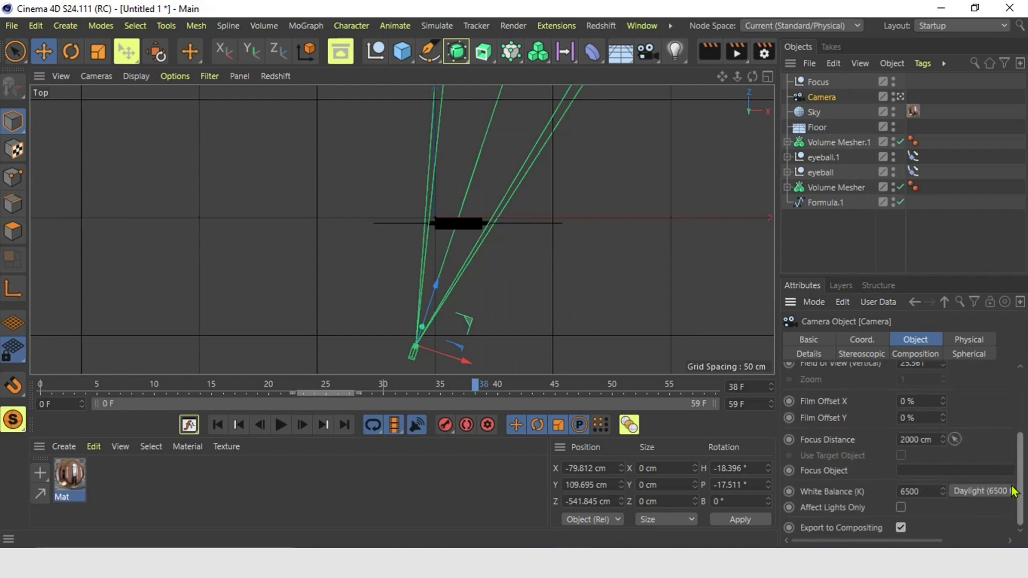
left_click_drag(819, 86, 904, 474)
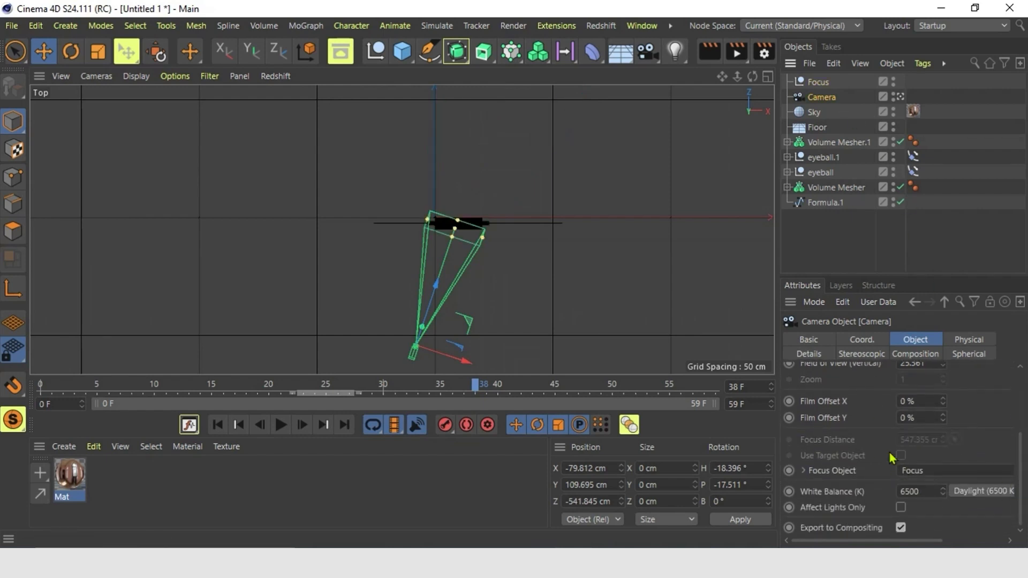
Move the Focus null beside the wall to about X 94 cm and Z -26.5 cm, and return to the full-size perspective view.
scroll(466, 235, "up", 2)
scroll(468, 236, "up", 1)
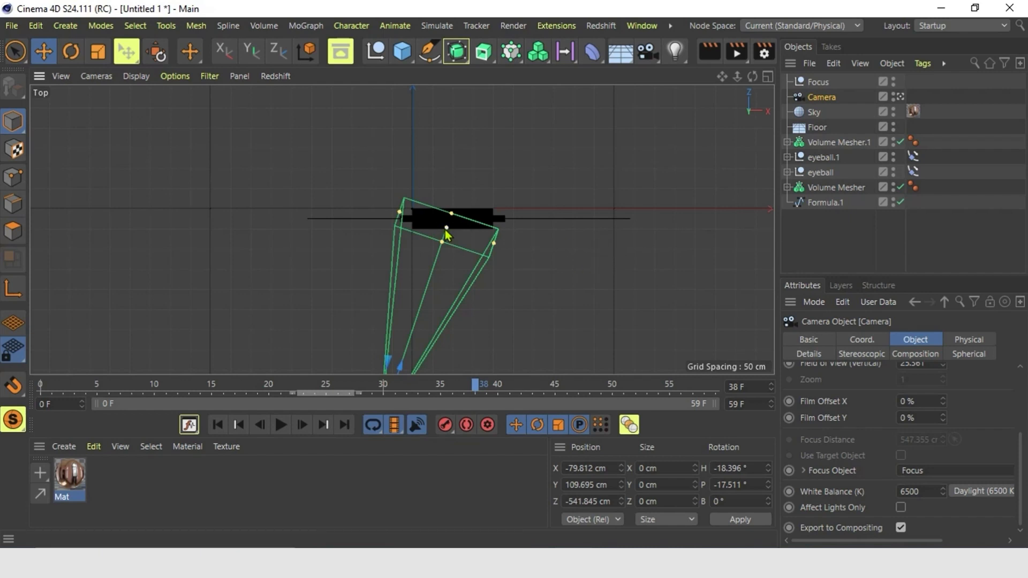
left_click(817, 82)
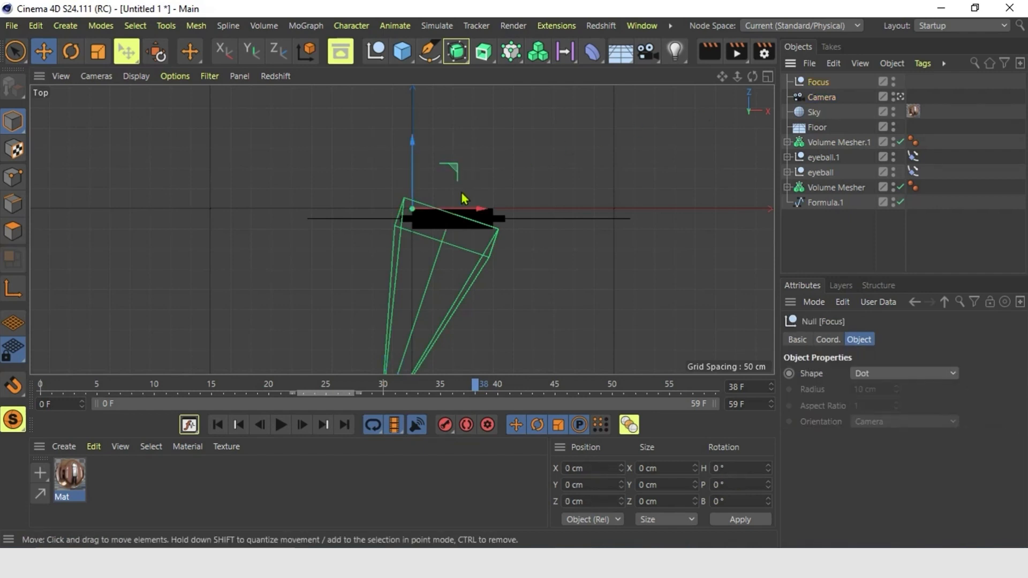
left_click_drag(473, 210, 501, 210)
key("ctrl+z")
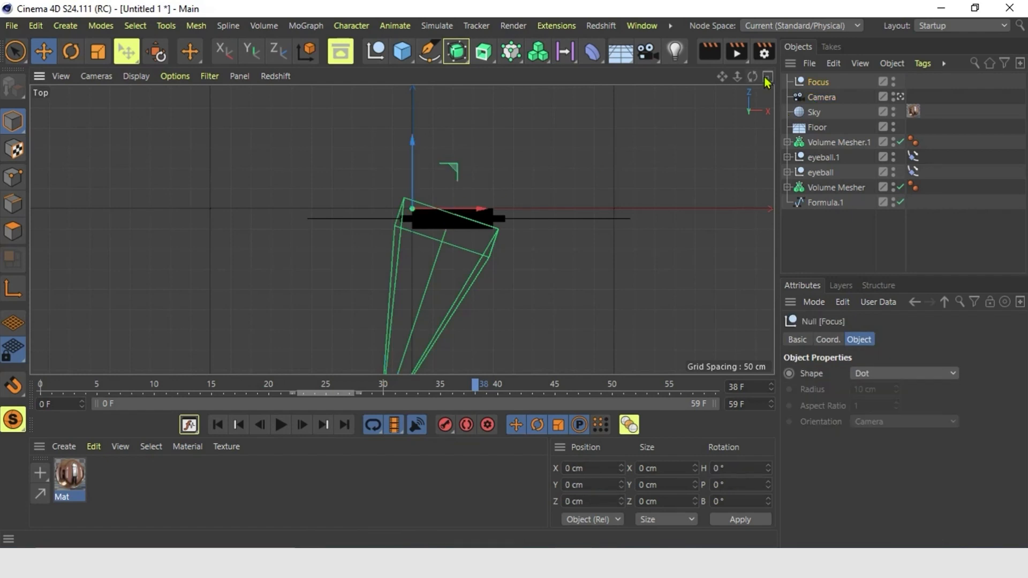
middle_click(664, 107)
left_click(278, 140)
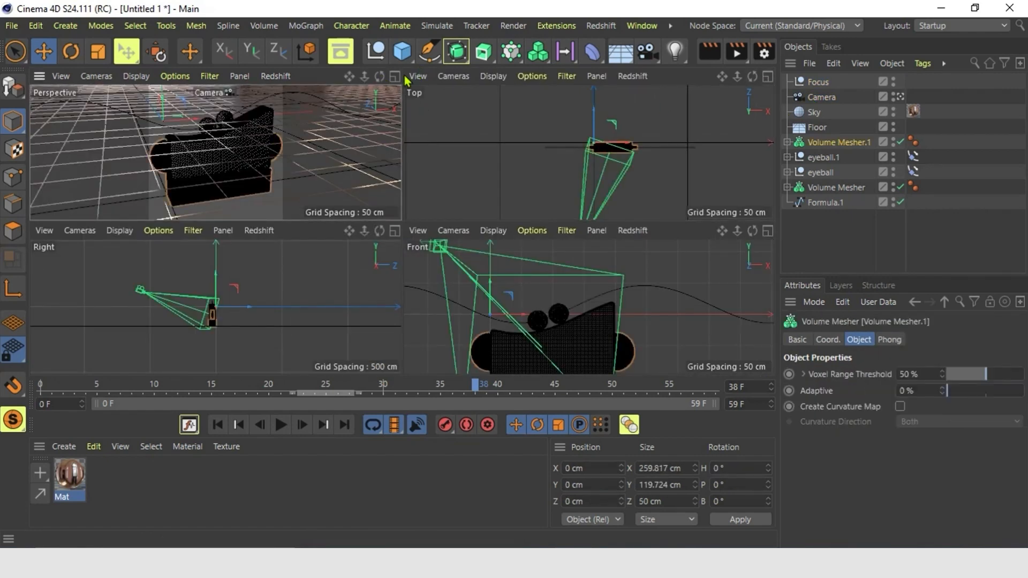
left_click(395, 78)
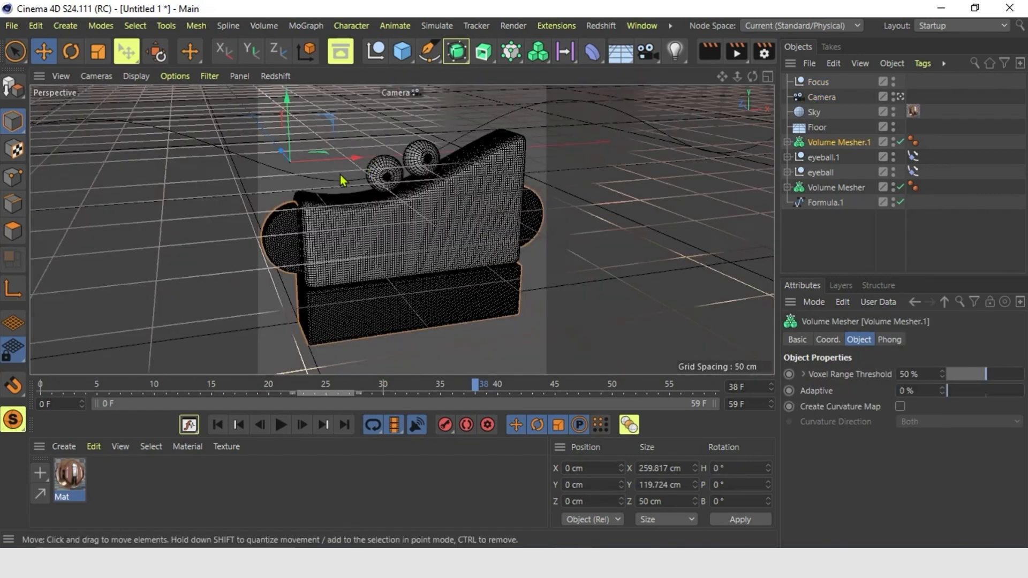
left_click(373, 187)
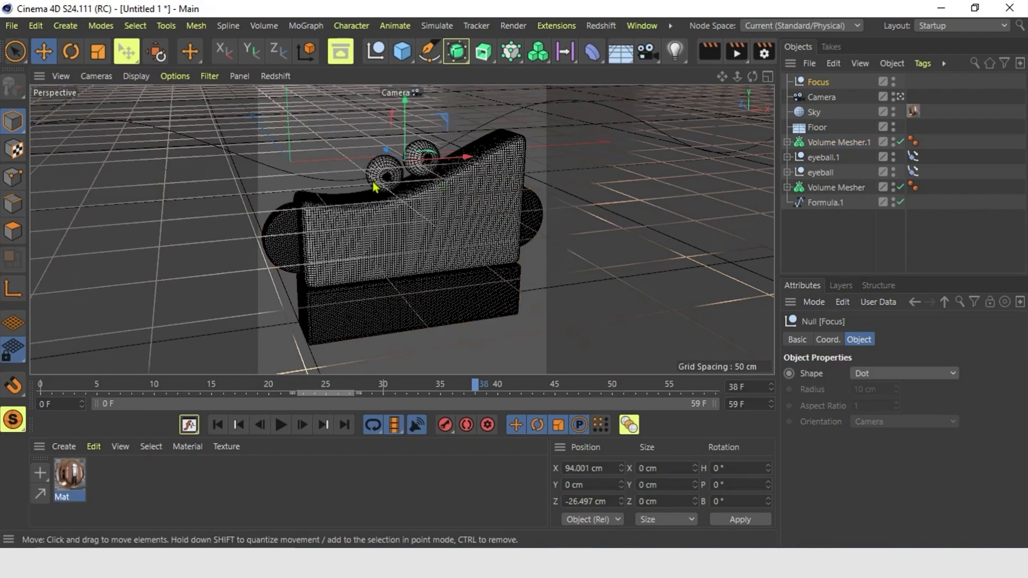
Create a new Standard material and open its Luminance channel in the Material Editor.
left_click(63, 447)
mouse_move(126, 280)
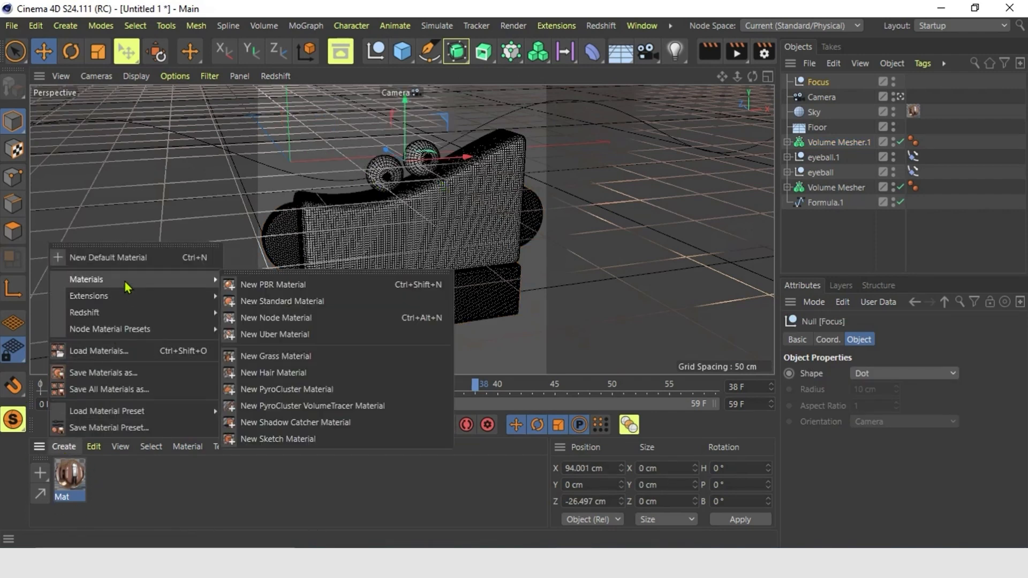
left_click(264, 300)
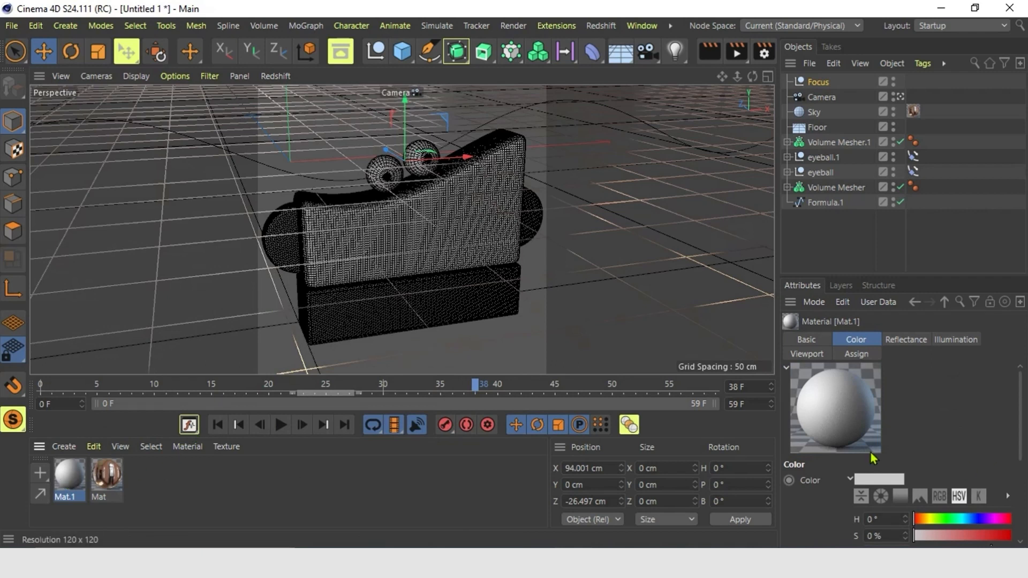
double_click(70, 476)
left_click_drag(280, 168, 393, 176)
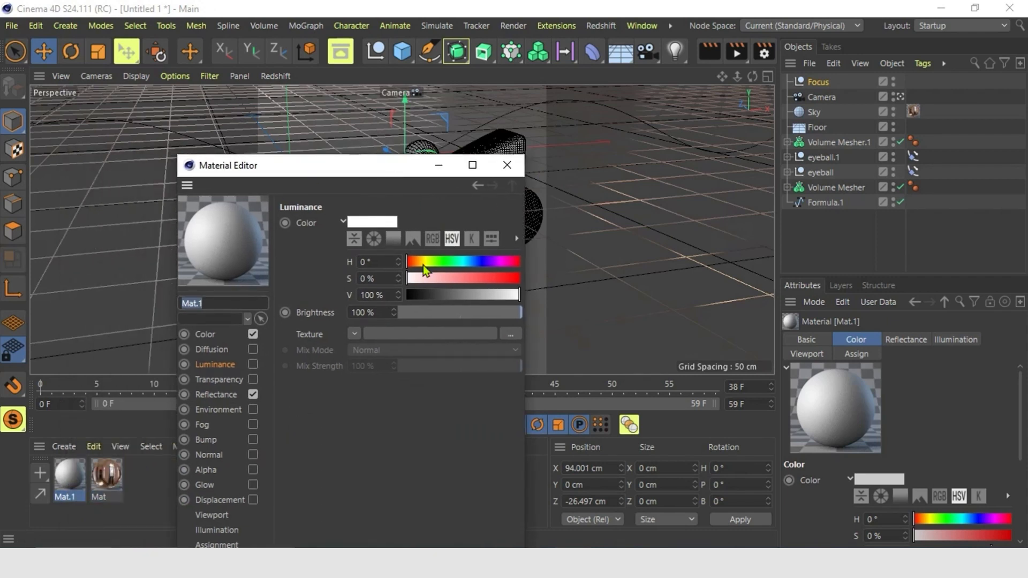
Set the new material's Luminance color to a muted pink with H 10°, S 22% and V 80%.
left_click_drag(409, 264, 411, 265)
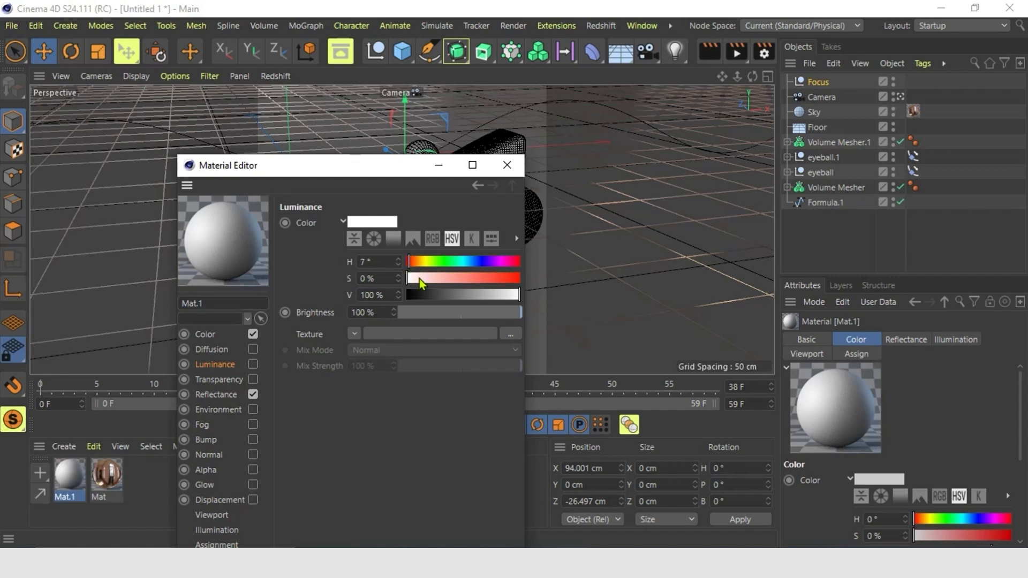
mouse_move(420, 280)
left_mouse_down()
mouse_move(438, 282)
mouse_move(428, 282)
left_mouse_up()
left_click_drag(518, 295, 498, 295)
left_click_drag(394, 171, 401, 128)
left_click(423, 225)
mouse_move(427, 237)
left_mouse_down()
mouse_move(418, 237)
mouse_move(444, 238)
mouse_move(420, 224)
left_mouse_up()
left_click(423, 224)
left_click_drag(528, 257, 506, 258)
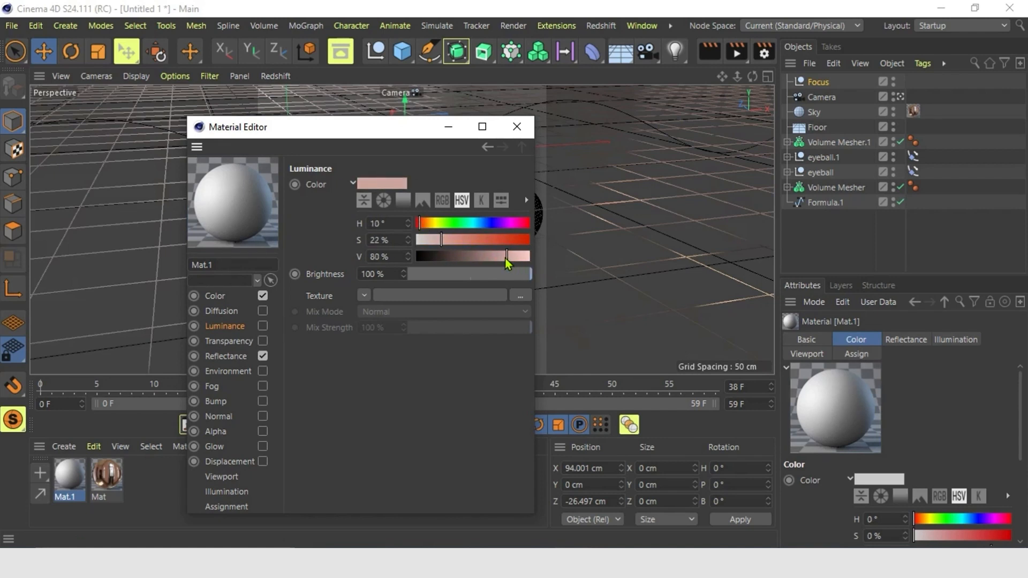
Turn off the Reflectance channel of Mat.1, close the Material Editor, and apply the material to the Floor.
left_click(401, 184)
left_click(548, 117)
left_click(263, 356)
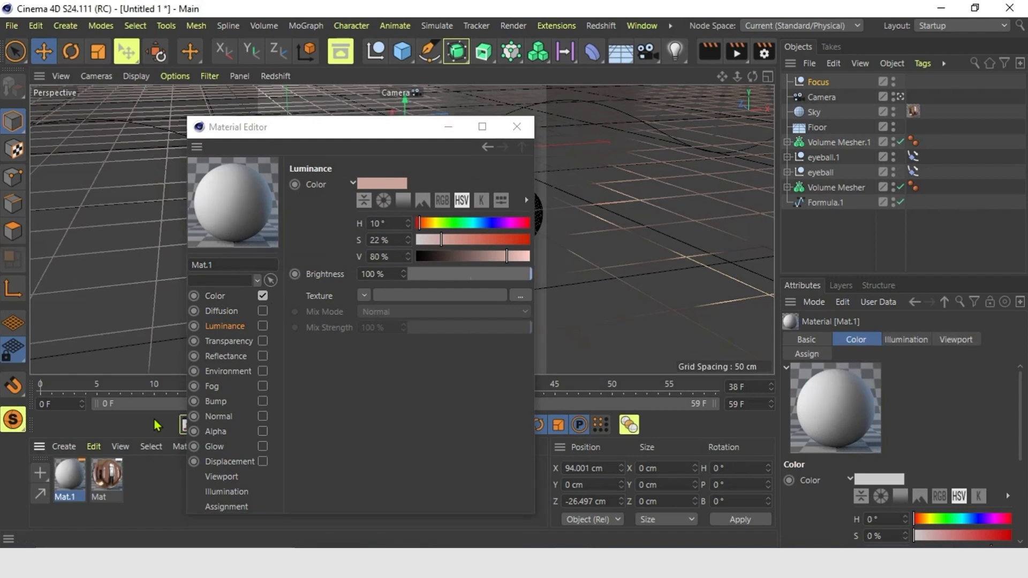
left_click(517, 126)
Test-render frame 38 through the camera in the Picture Viewer, then stop the render and return to the scene.
left_click(739, 53)
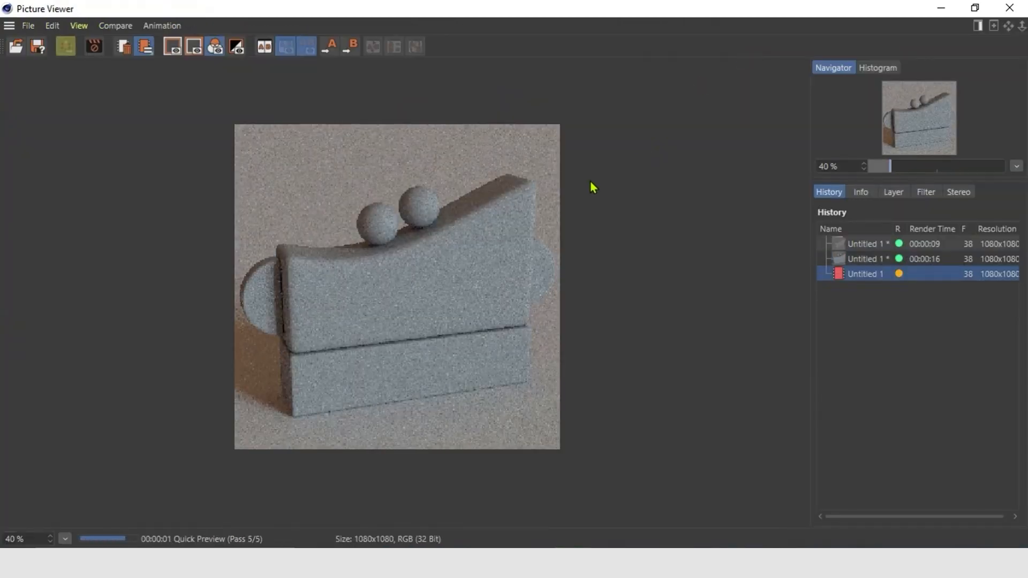
left_click(1015, 13)
left_click(540, 335)
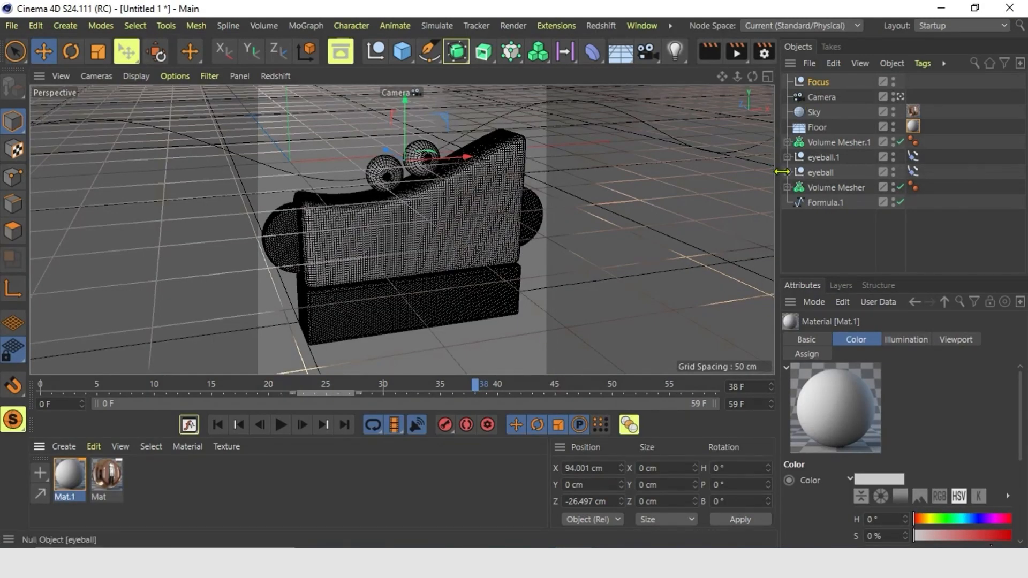
Expand the wavy wall's Volume Mesher, select it, and create a new Standard material.
left_click(787, 187)
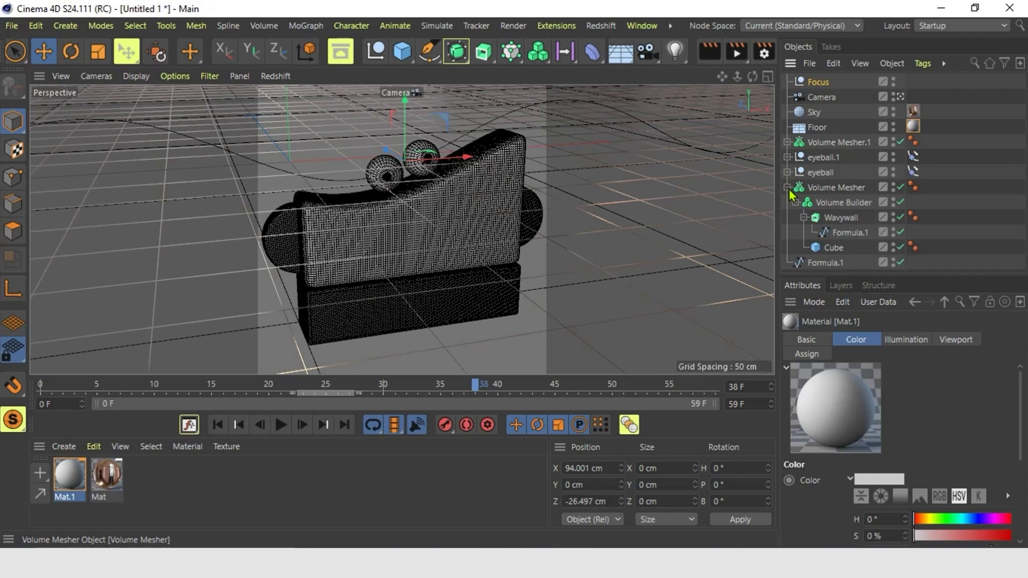
left_click(844, 208)
left_click(505, 161)
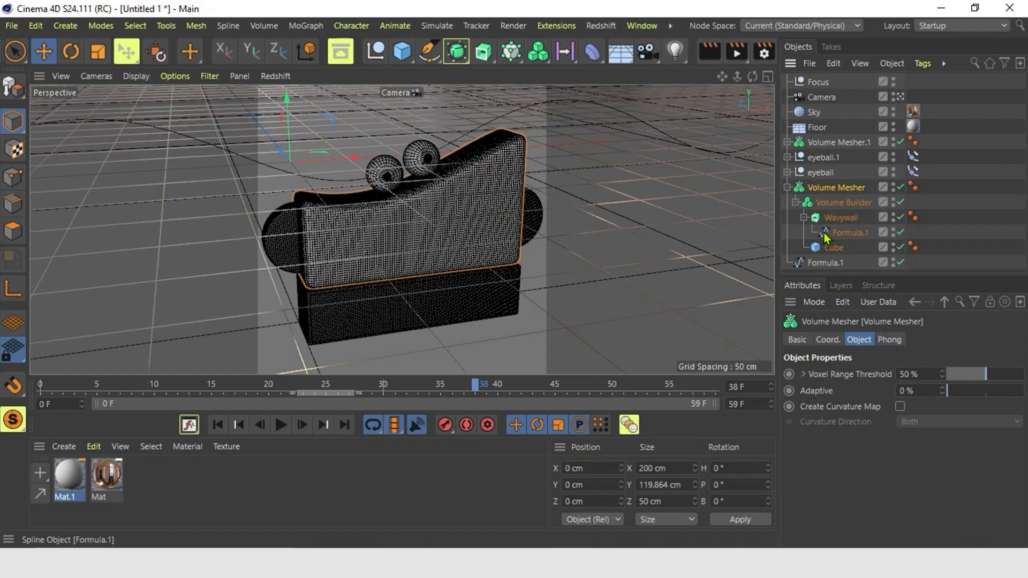
left_click(64, 447)
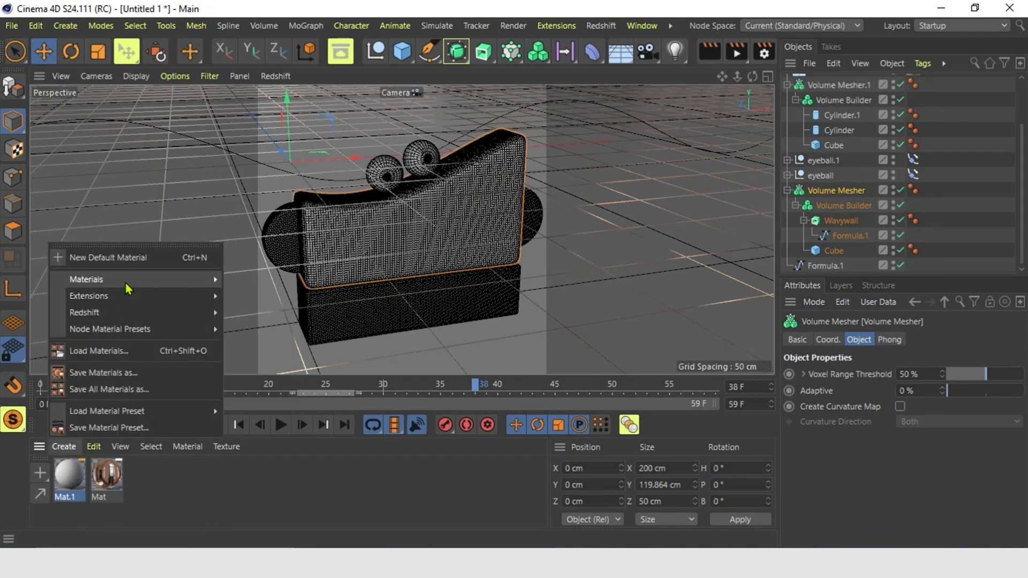
mouse_move(128, 285)
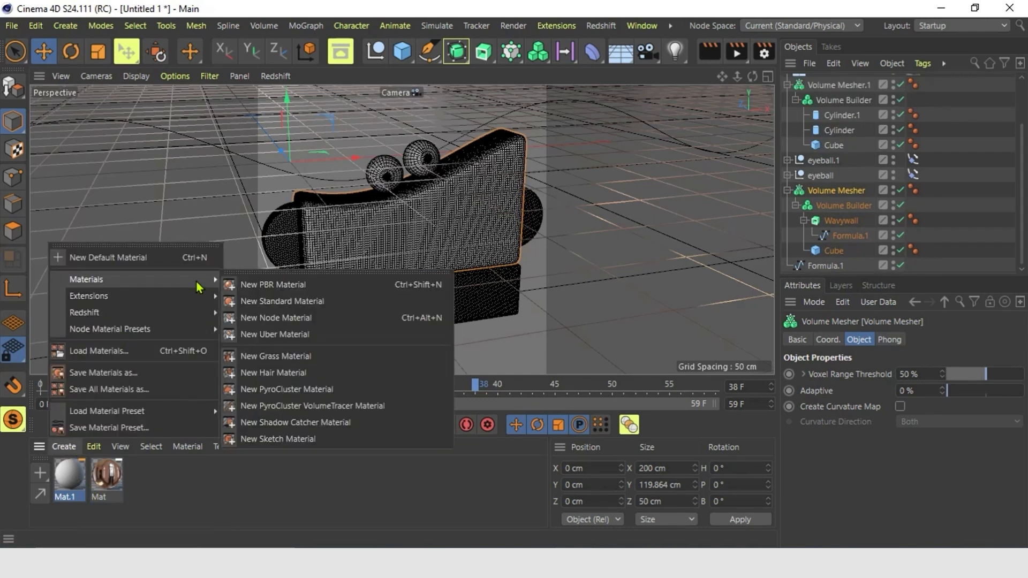
left_click(327, 301)
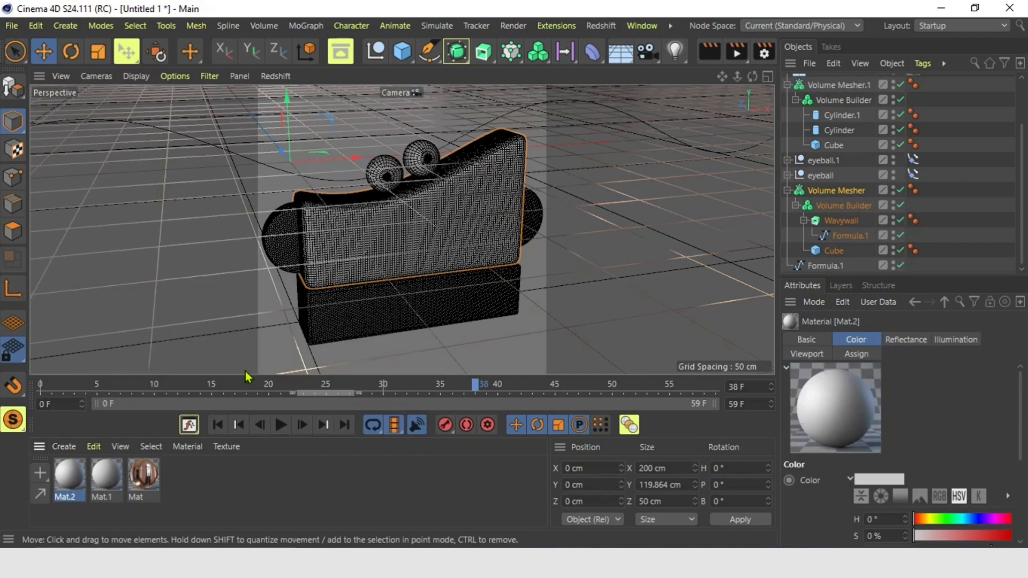
Set Mat.2's Luminance color to blue with H 207°, S 70% and V 60%, and close the Material Editor.
double_click(75, 483)
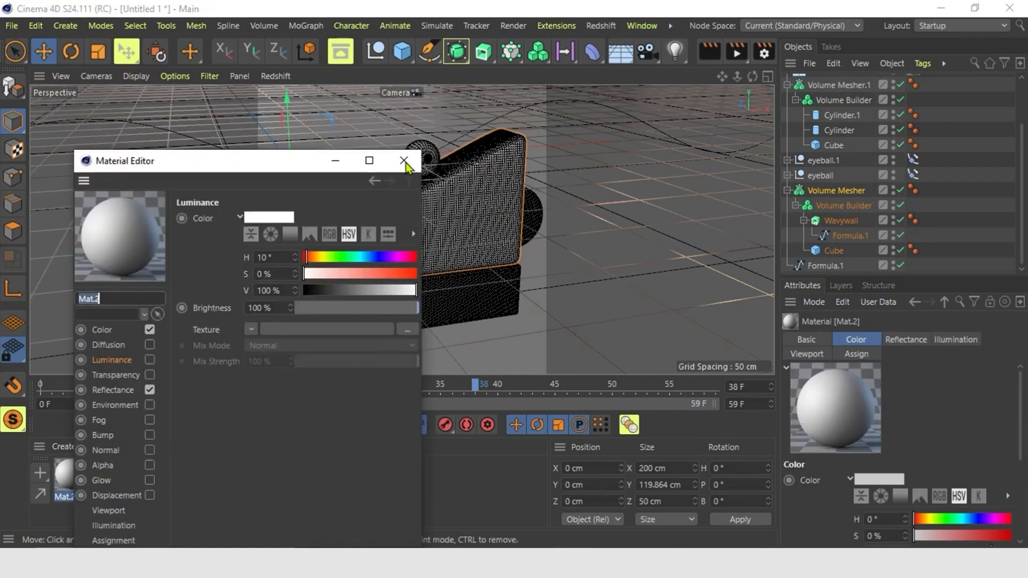
left_click(325, 258)
left_click_drag(337, 257, 369, 261)
left_click(382, 274)
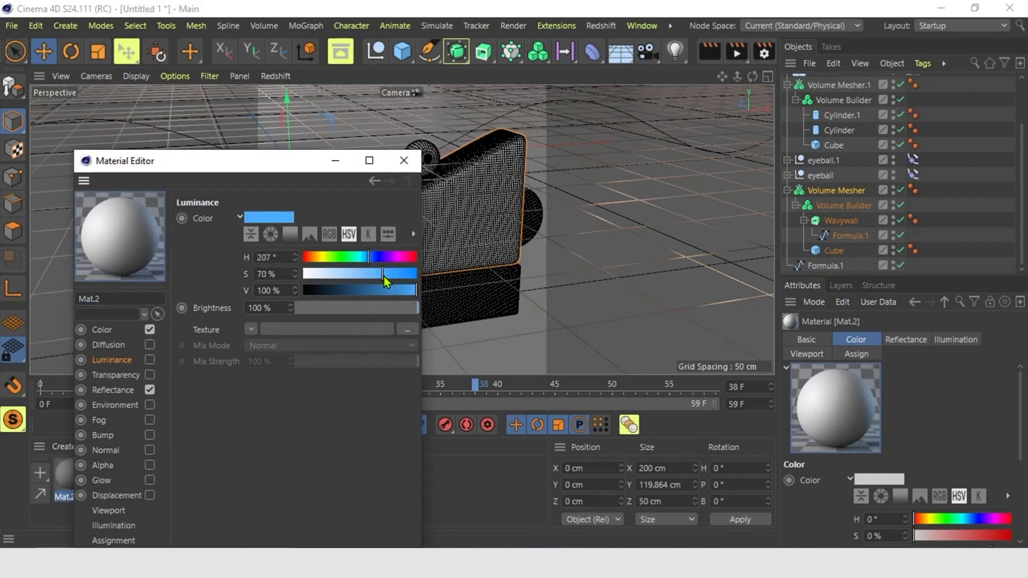
left_click(371, 291)
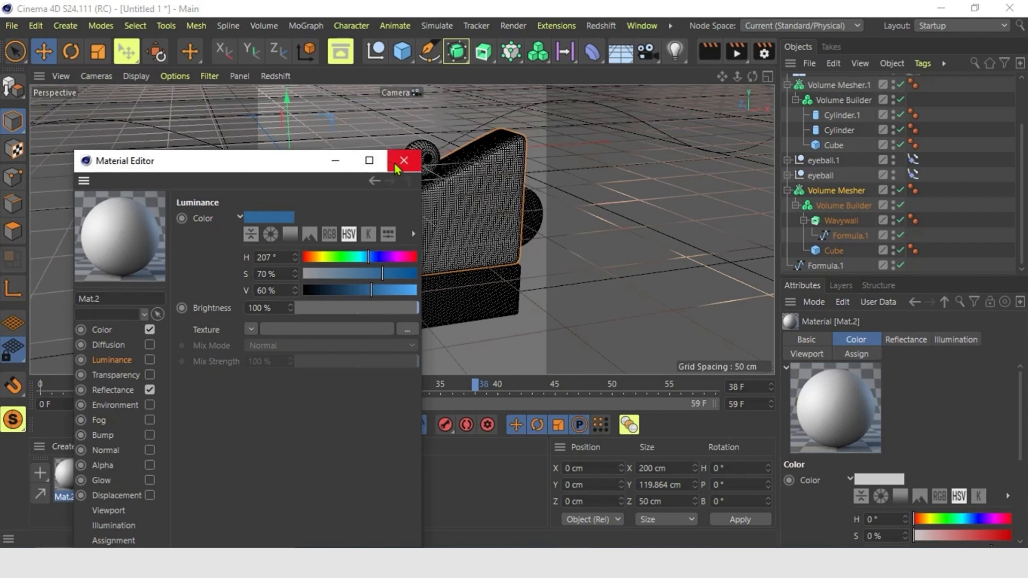
left_click(403, 161)
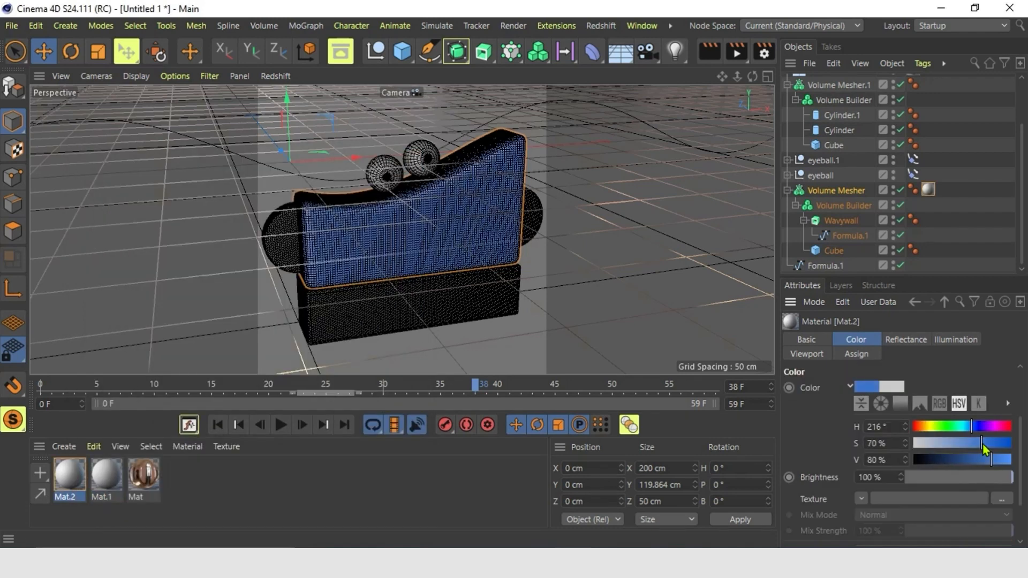
Apply Mat.2 to the wavy wall's Volume Mesher and set its Color channel to blue with H 205° and S 70%.
left_click(969, 427)
left_click_drag(988, 464, 968, 427)
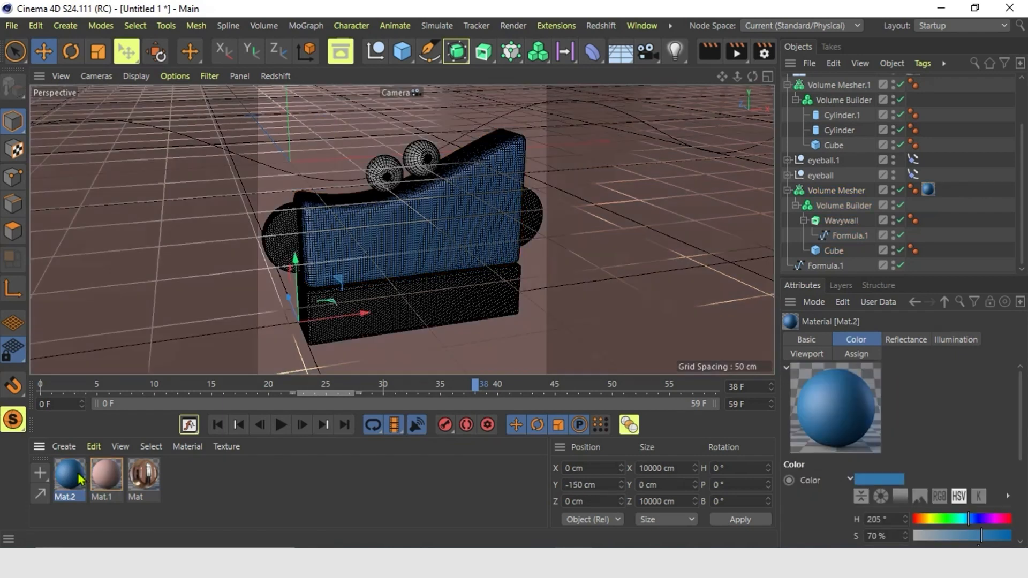
Change Mat.2's Default Specular layer to Beckmann with Roughness 11%, Reflection Strength 54% and Specular Strength 61%, and close the Material Editor.
double_click(69, 475)
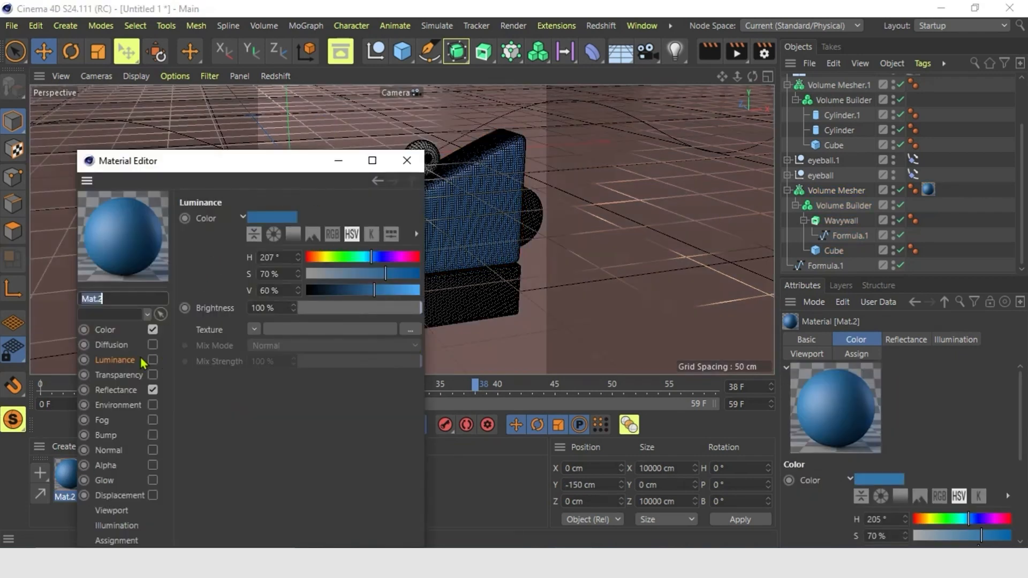
left_click(117, 390)
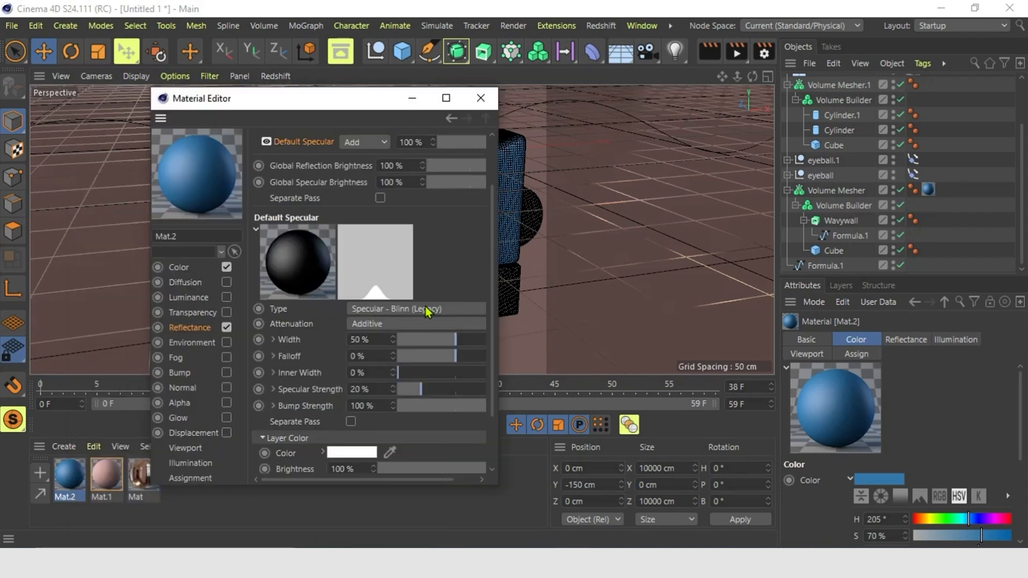
left_click(428, 311)
left_click(395, 325)
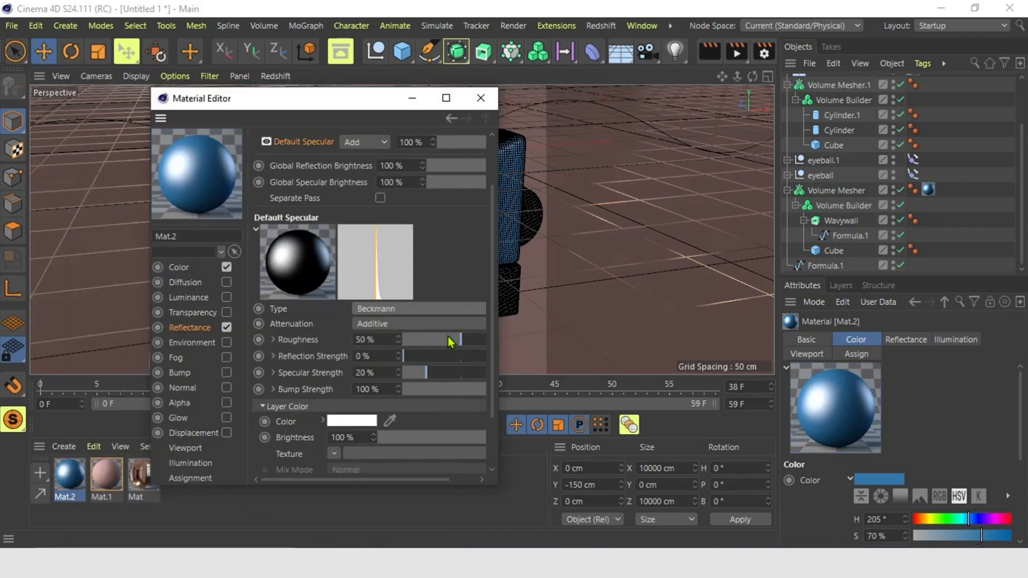
left_click_drag(463, 344, 477, 375)
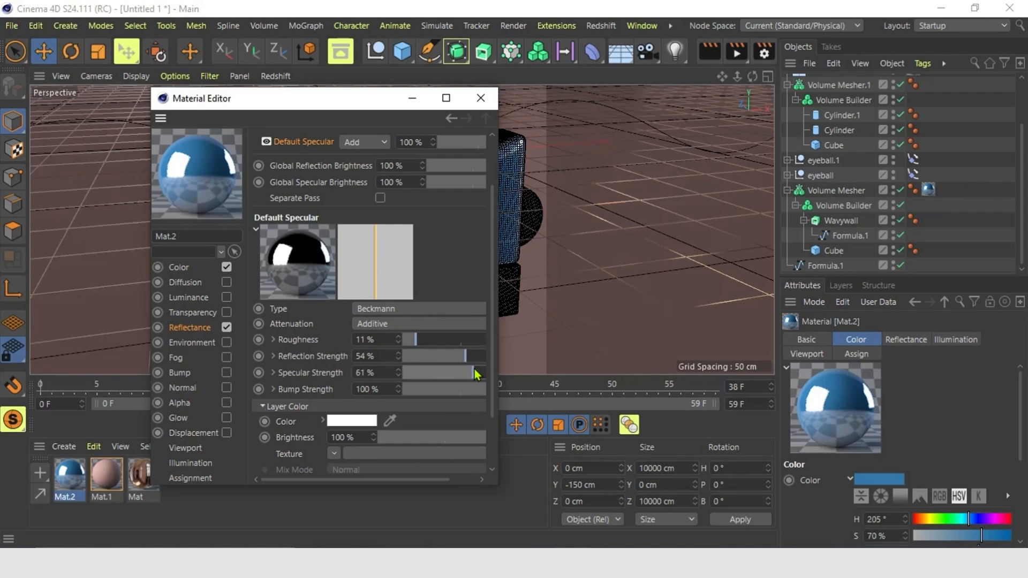
left_click(480, 98)
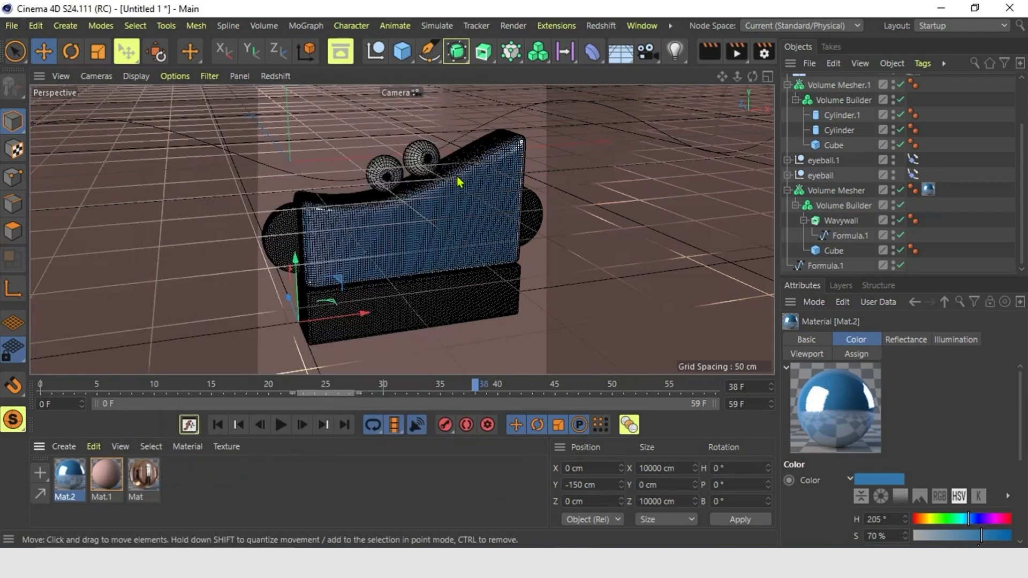
Test-render frame 38 in the Picture Viewer to check the blue wall, then stop the render.
left_click(738, 52)
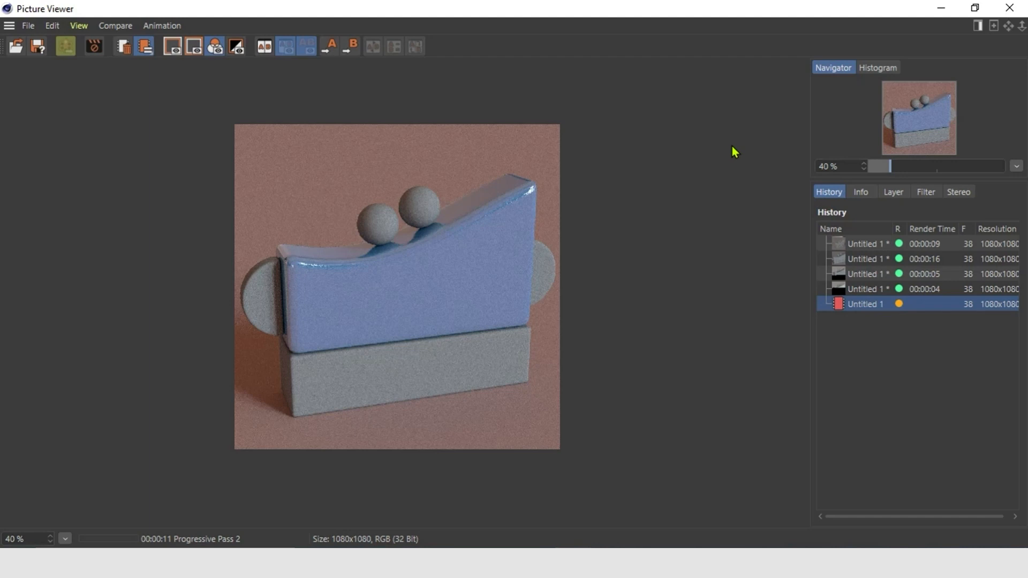
left_click(1008, 8)
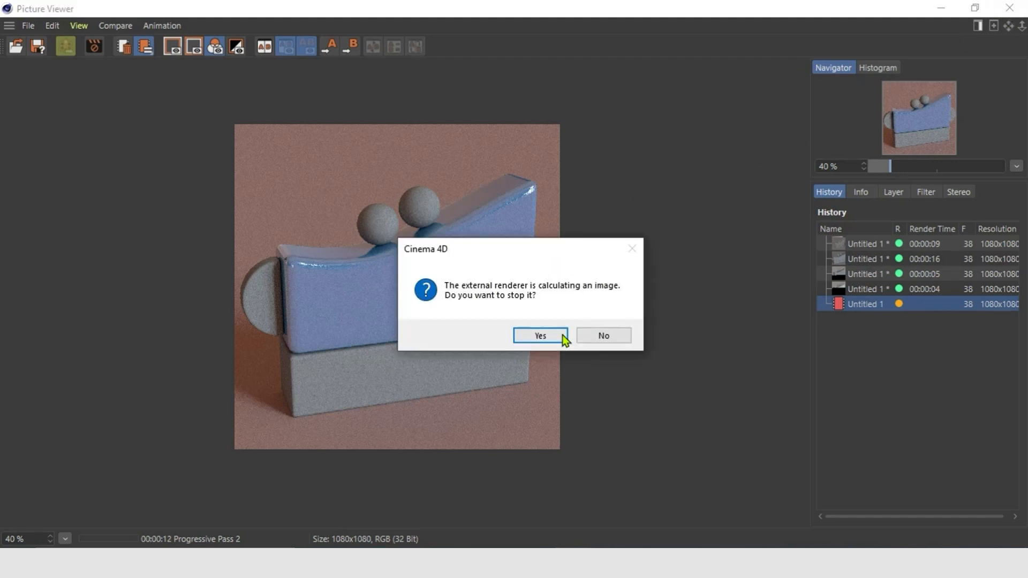
left_click(540, 336)
Set the Layer Fresnel of Mat.2's Default Specular to Dielectric and test-render frame 38.
left_click(504, 214)
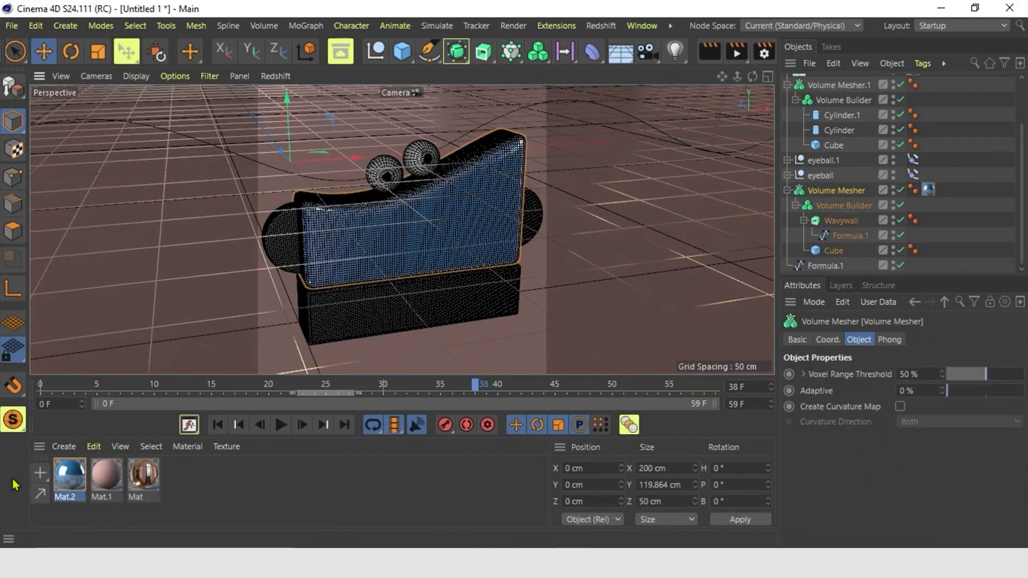
double_click(75, 488)
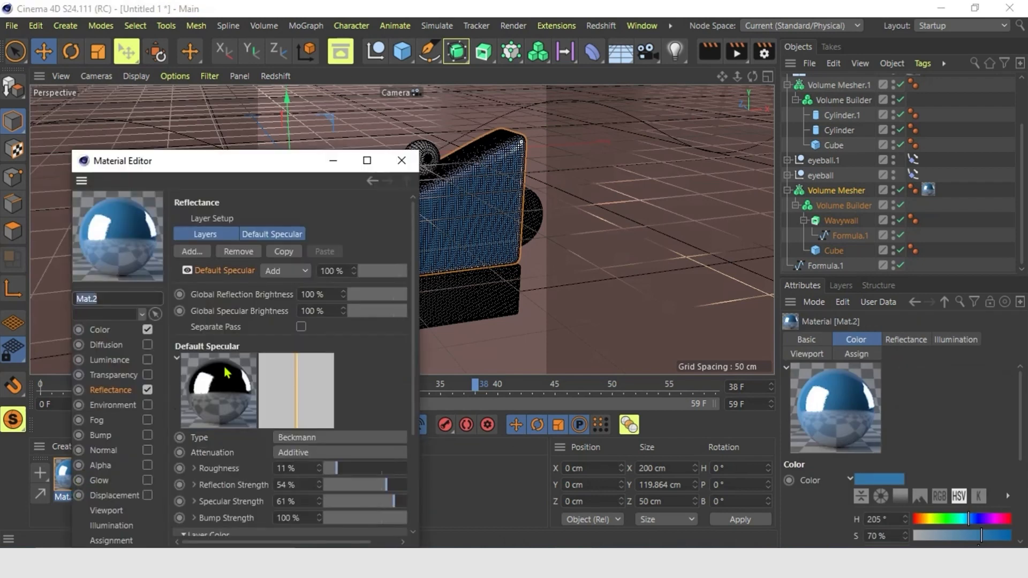
left_click_drag(233, 170, 302, 111)
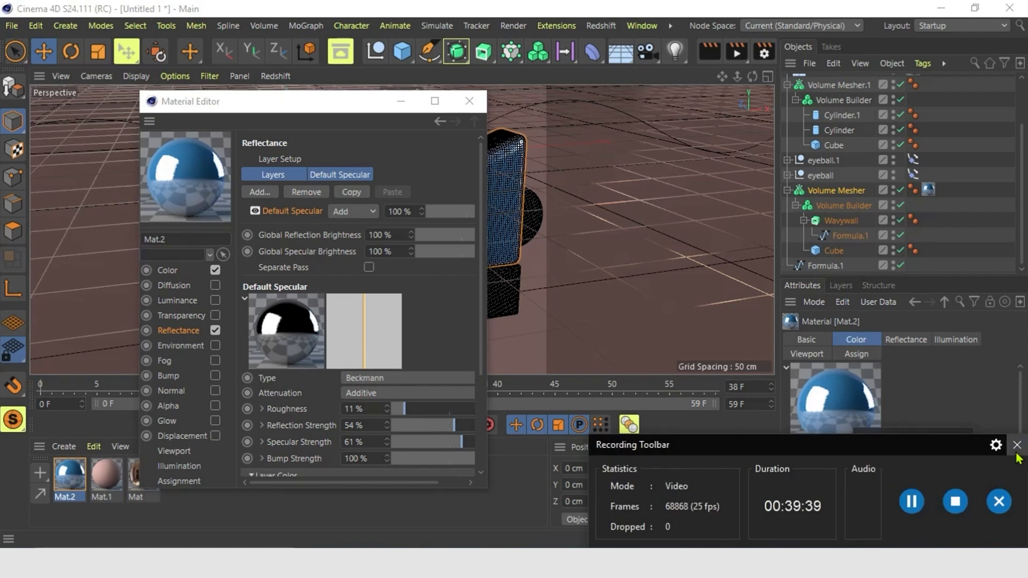
left_click(1015, 451)
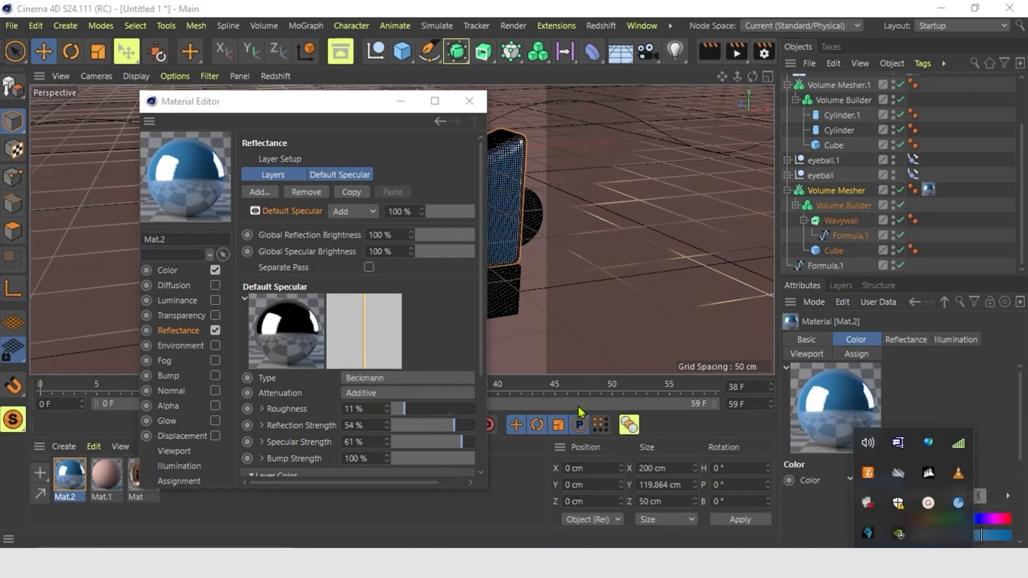
left_click_drag(481, 321, 467, 426)
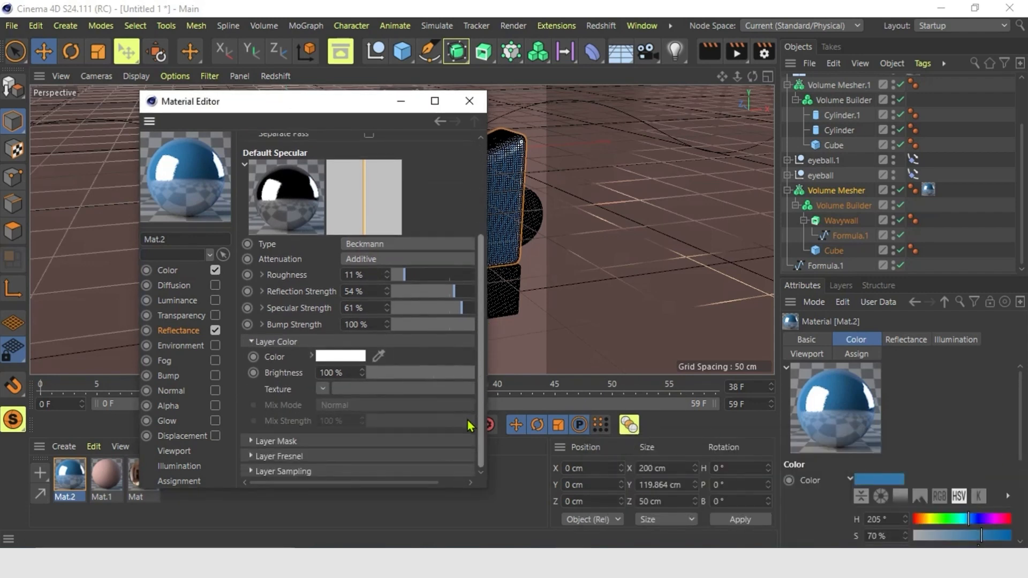
left_click(251, 456)
left_click_drag(480, 407, 471, 464)
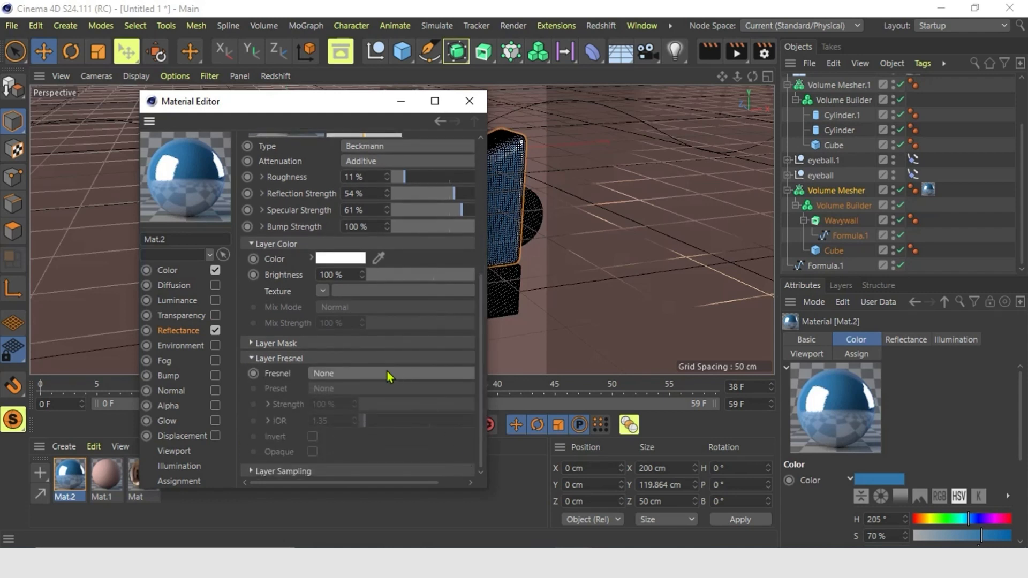
left_click(366, 376)
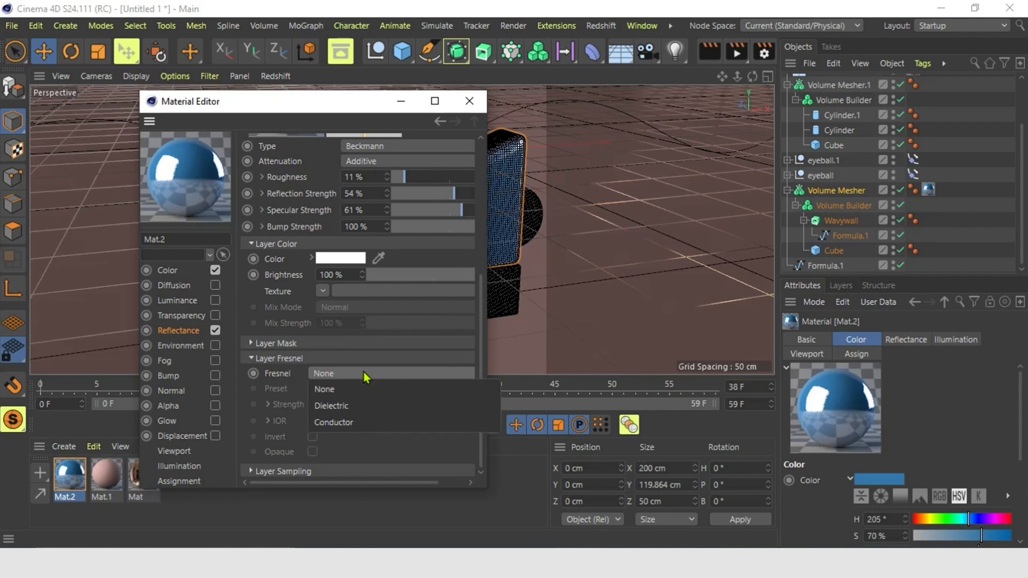
left_click(331, 406)
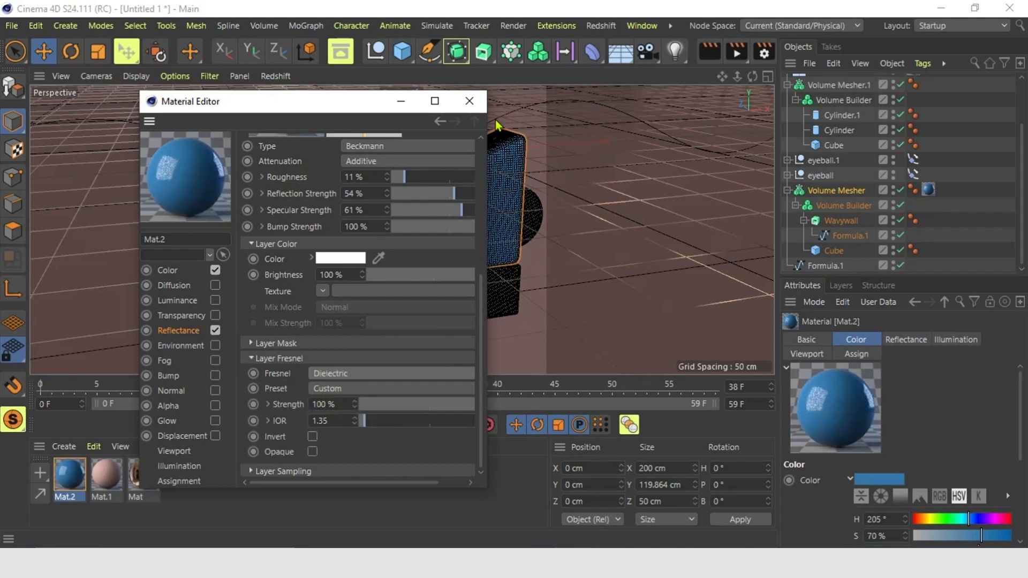
left_click(736, 51)
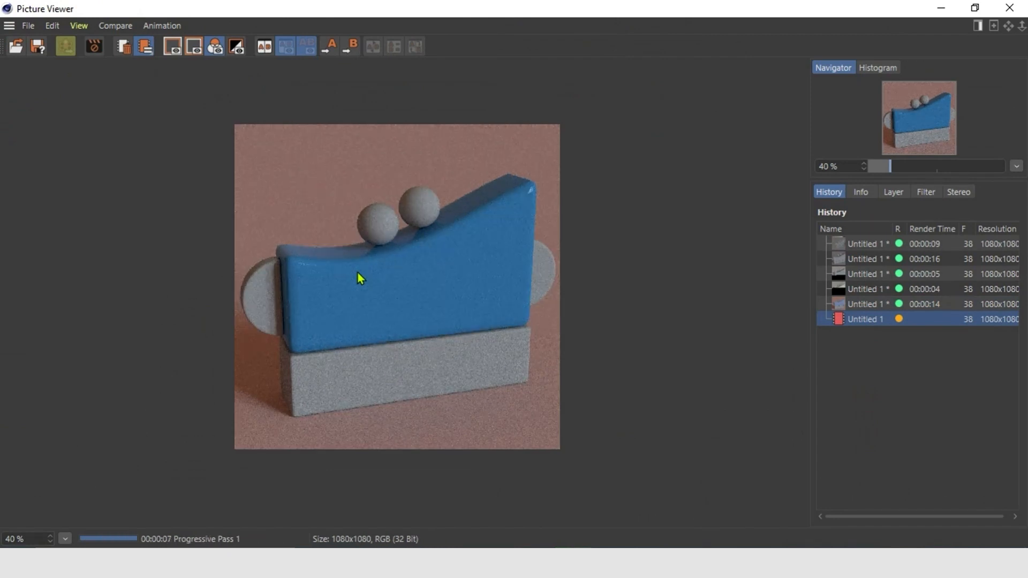
left_click(1009, 7)
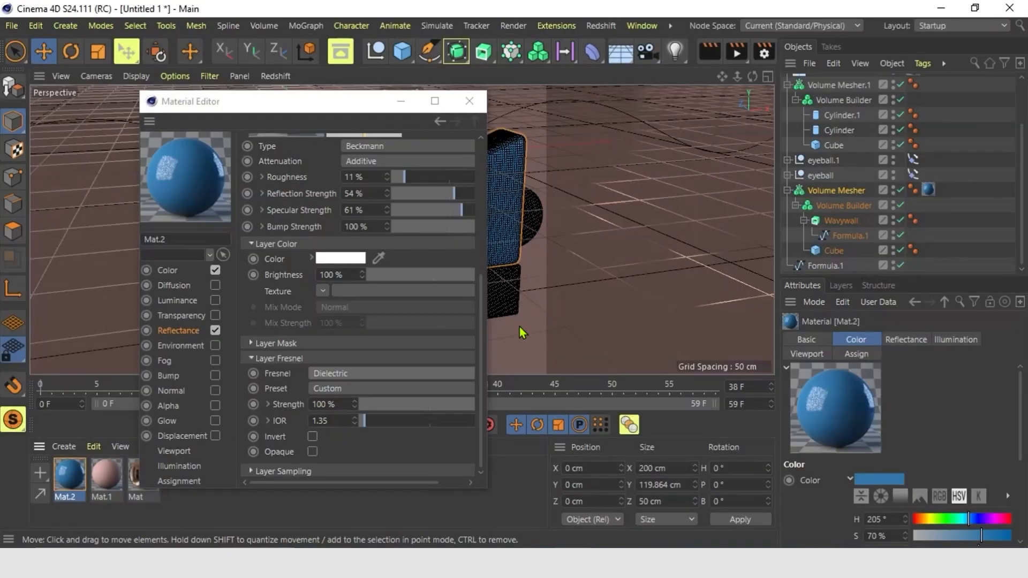
Set Mat.2's reflectance Roughness to 32% and test-render the frame again.
left_click_drag(406, 184, 431, 184)
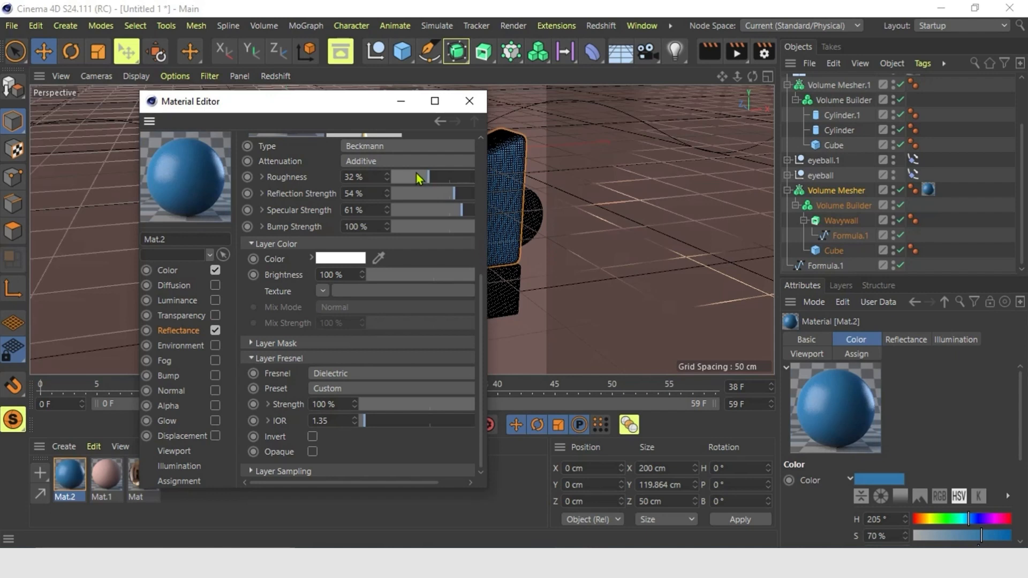
key("shift+r")
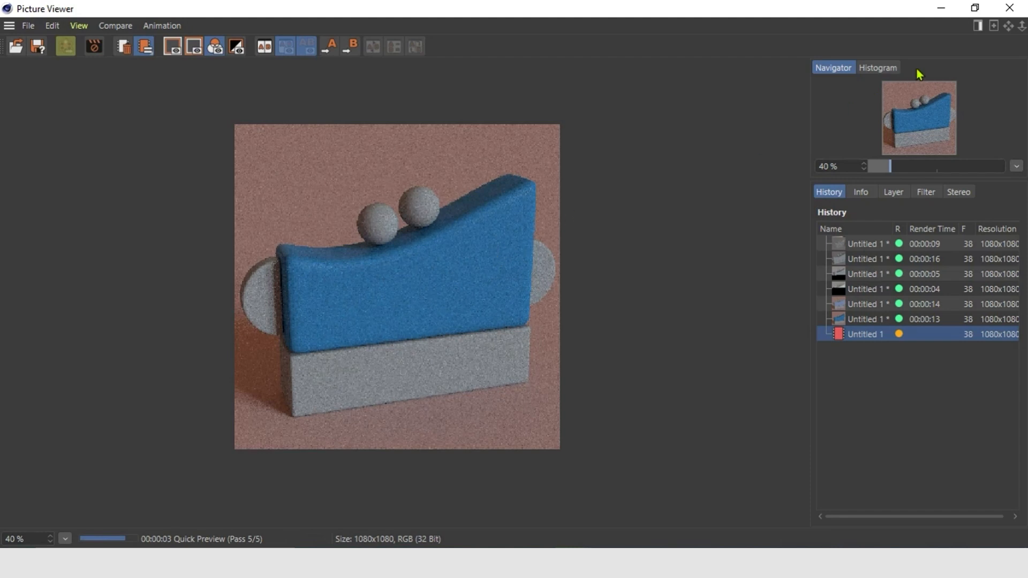
key("shift+r")
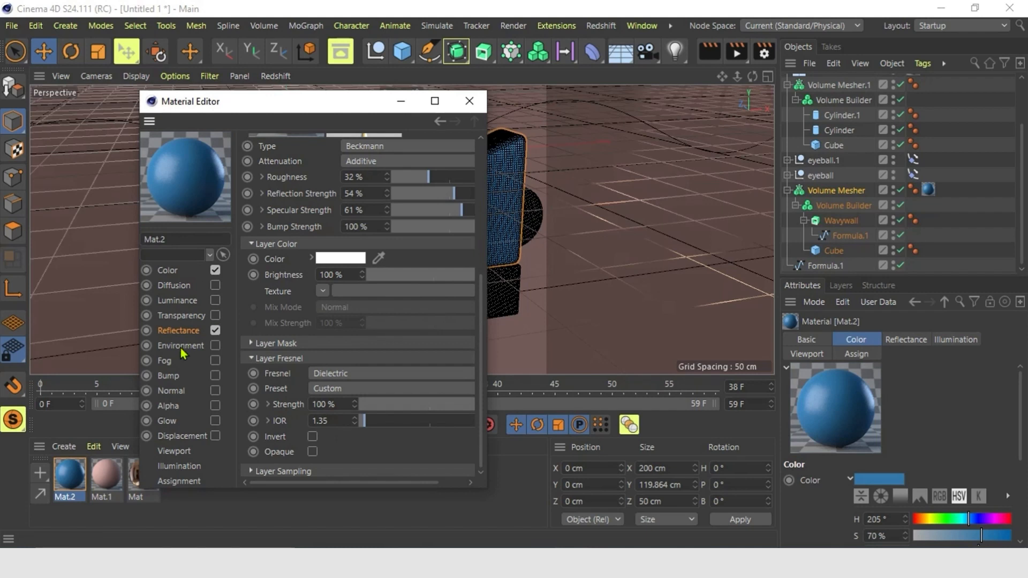
Enable Mat.2's Bump channel with a Noise texture and test-render frame 38 in the Picture Viewer.
left_click(168, 376)
left_click(215, 376)
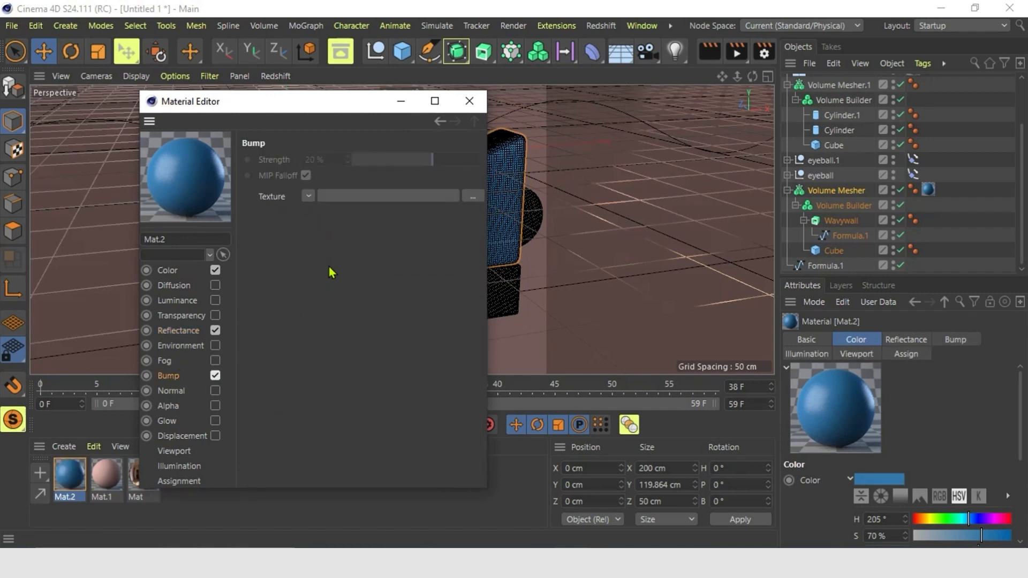
left_click(308, 196)
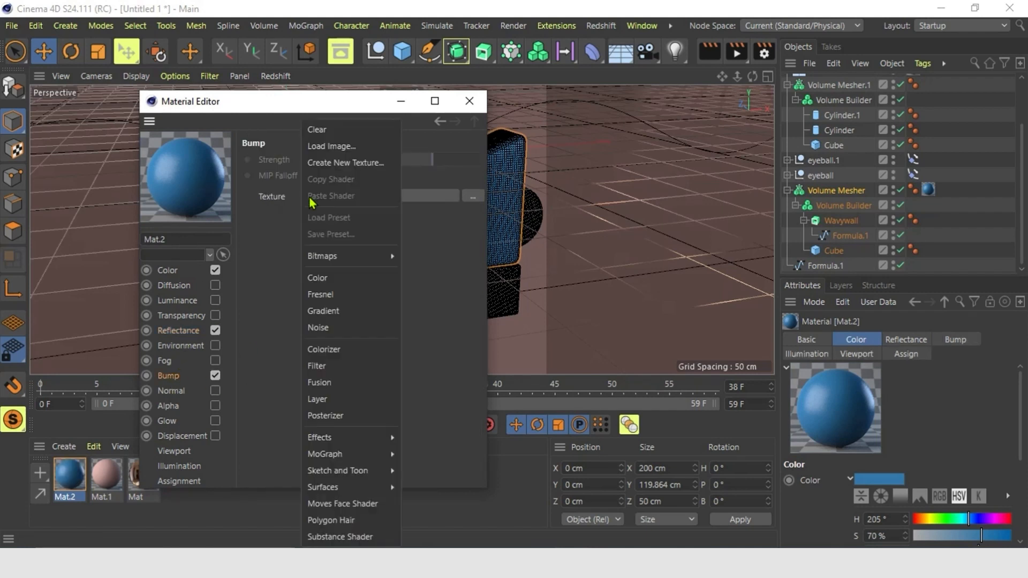
left_click(324, 328)
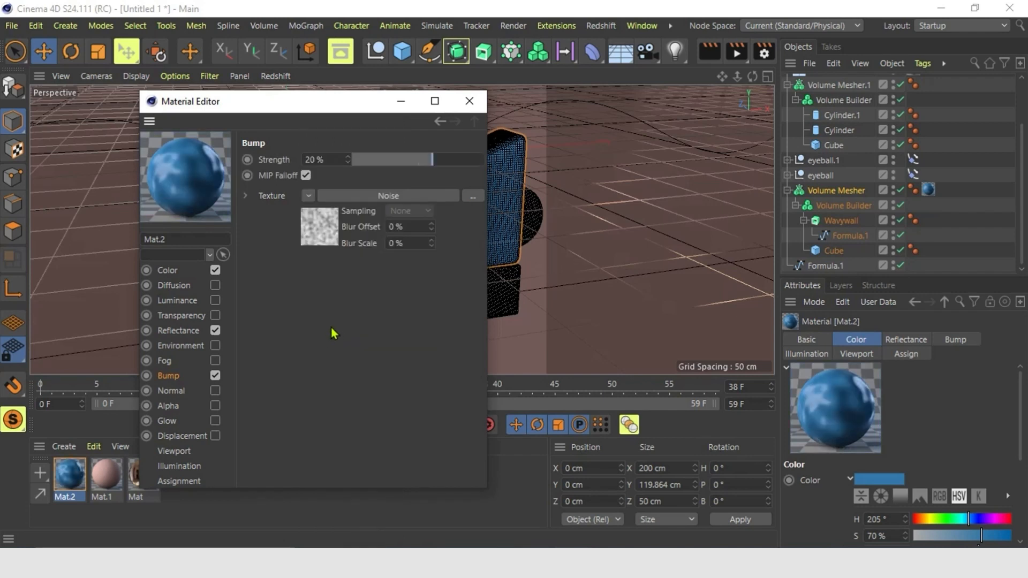
left_click(736, 52)
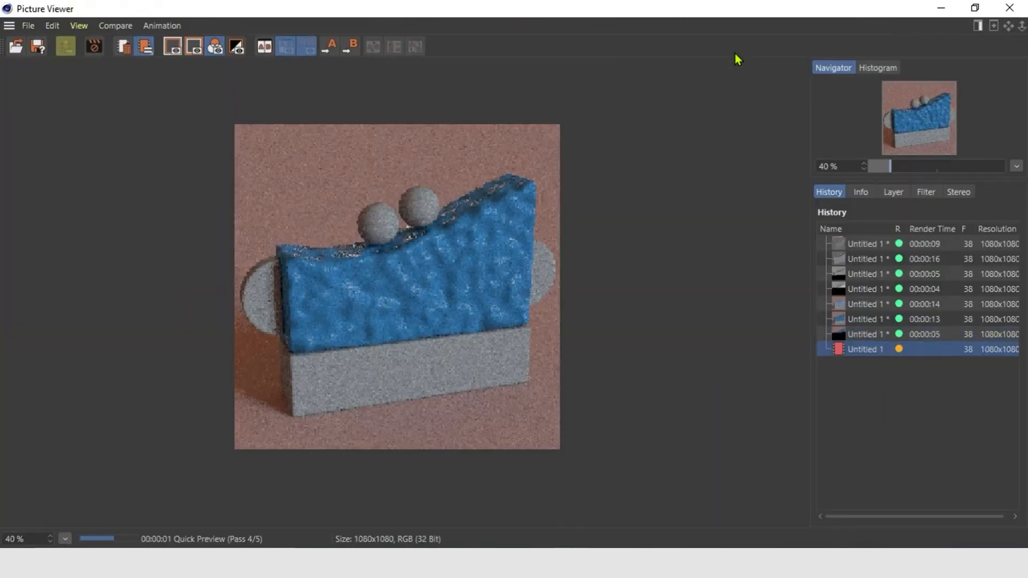
left_click(1009, 7)
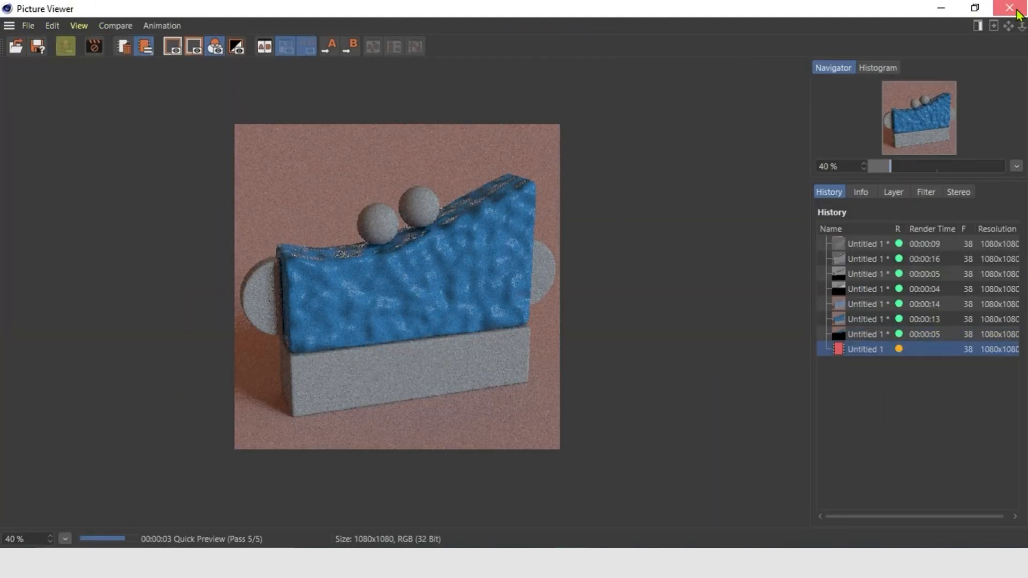
Stop the running render and set the X, Y and Z scale of the wavy wall's material tag to 10 cm.
left_click(540, 337)
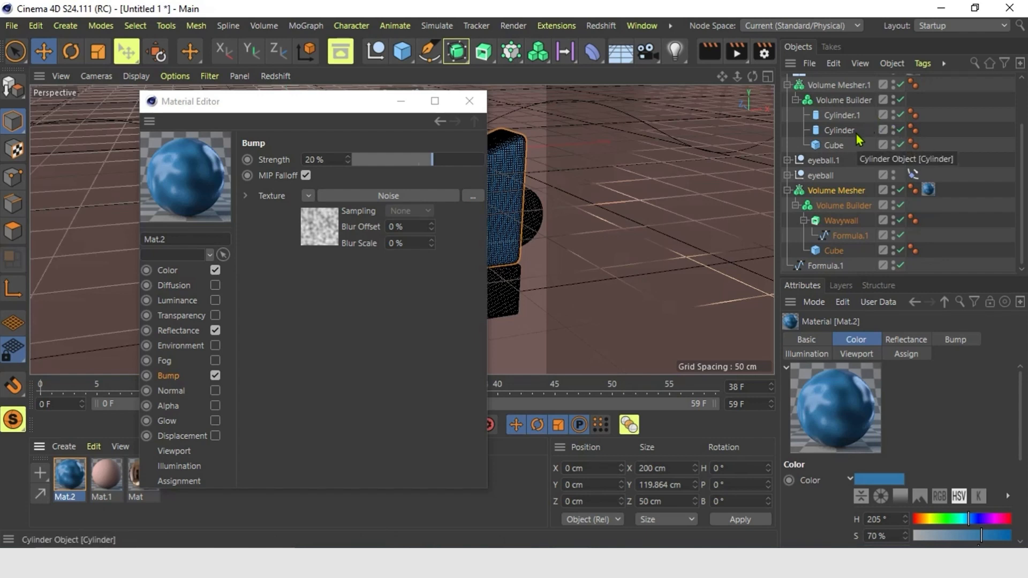
left_click(927, 191)
scroll(1008, 477, "down", 3)
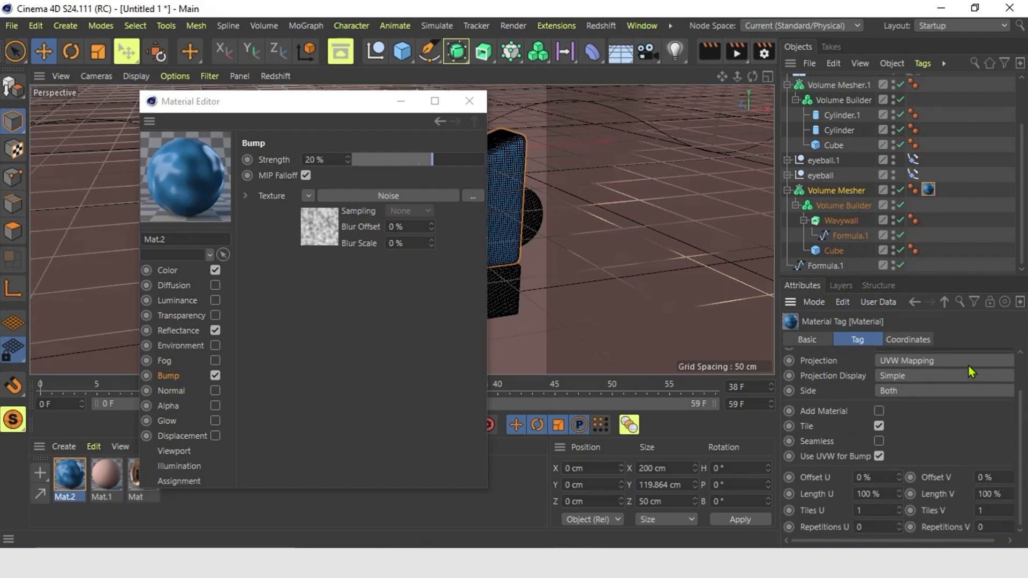
left_click(909, 339)
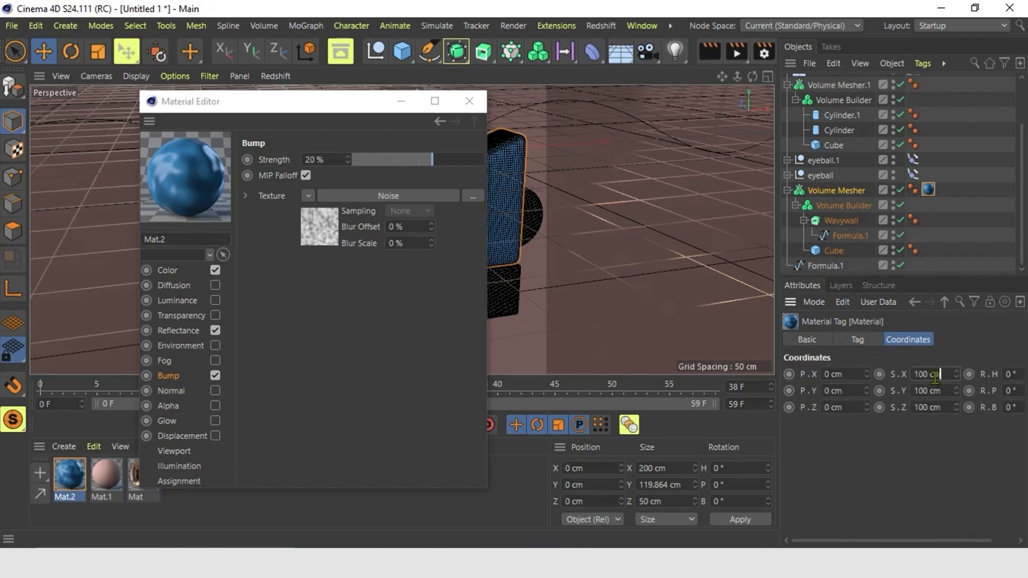
left_click(905, 390)
type("10")
key("Tab")
type("10")
key("Return")
Test-render frame 38 in the Picture Viewer to check the rescaled bump on the blue wall, and stop the render.
left_click(737, 53)
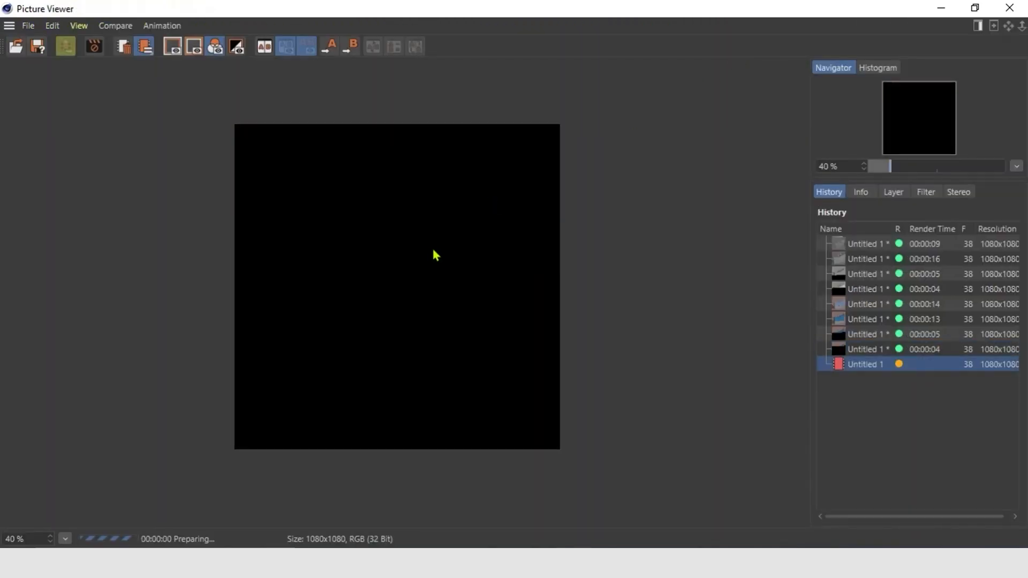
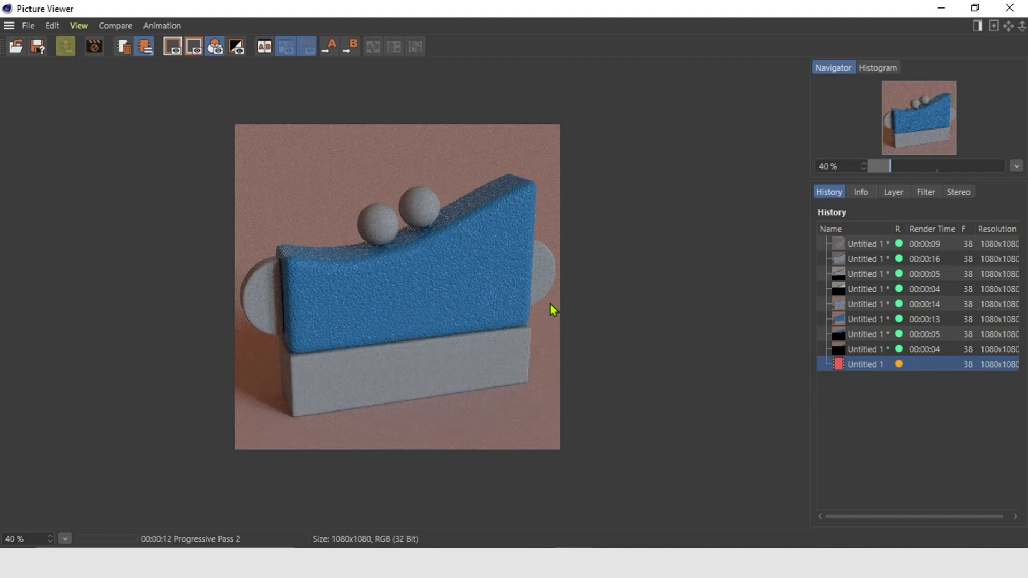
left_click(1009, 7)
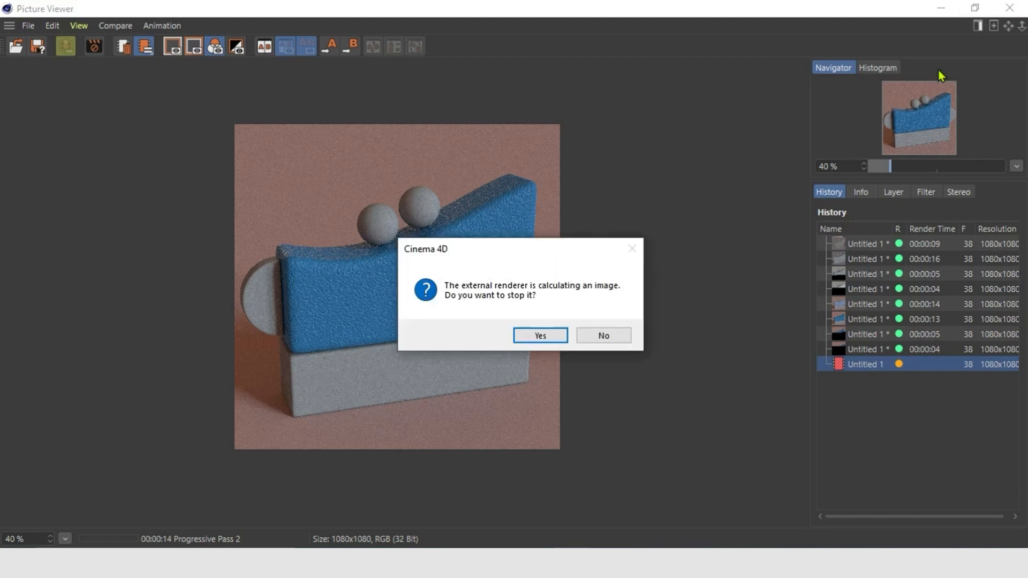
left_click(525, 336)
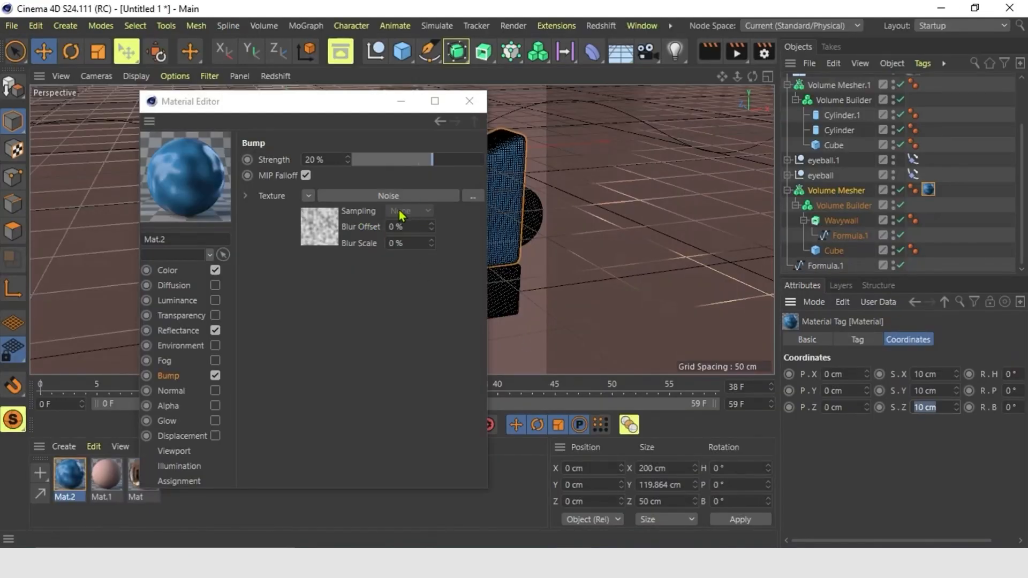
Set Mat.2's Bump Strength to 2% and test-render frame 38, stopping the render after the check.
left_click(338, 157)
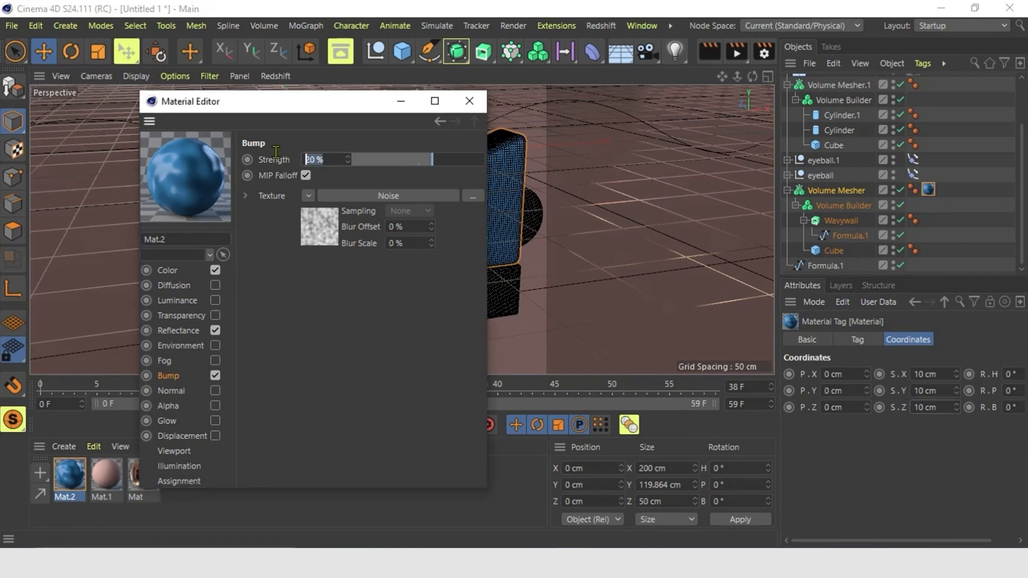
type("2")
key("Return")
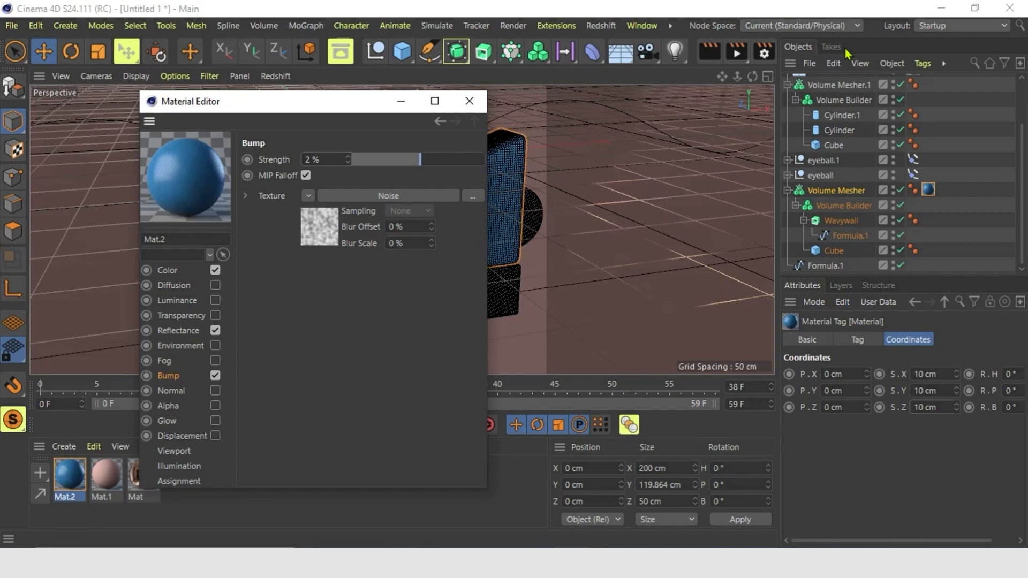
left_click(737, 52)
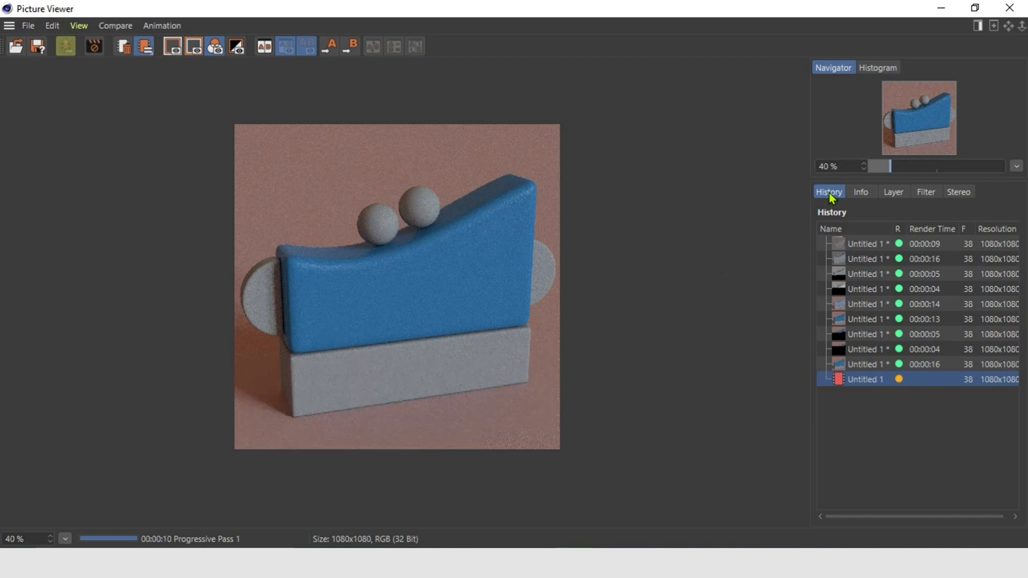
left_click(1009, 7)
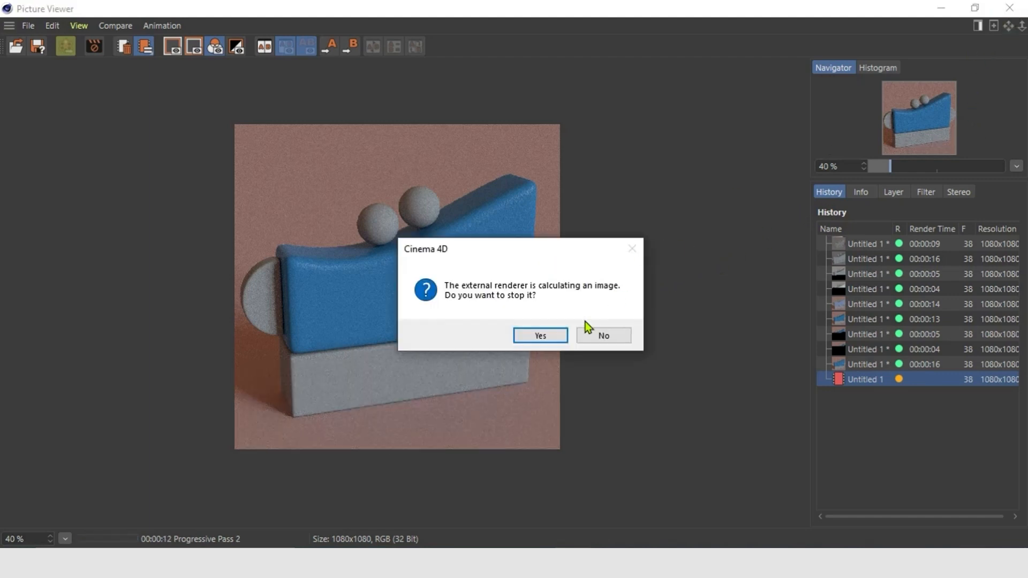
left_click(548, 335)
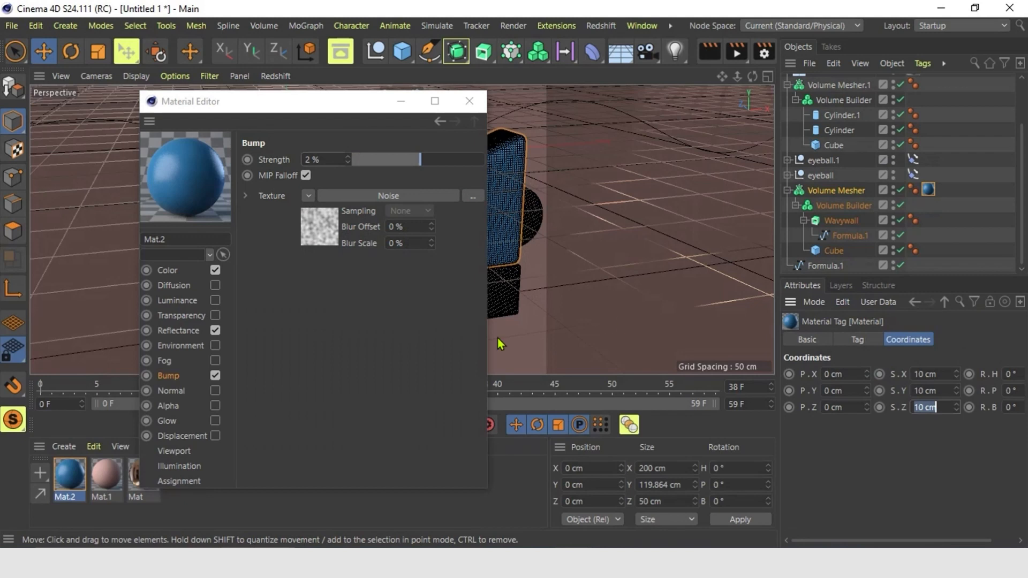
Close the Material Editor and duplicate the blue material Mat.2.
left_click(467, 101)
left_click(71, 488)
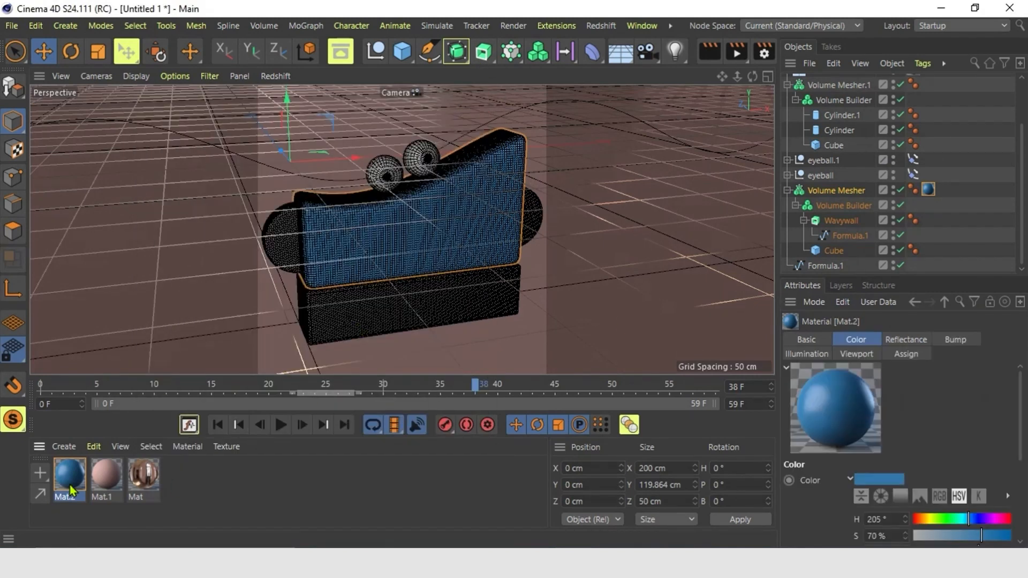
key("ctrl+c")
key("ctrl+v")
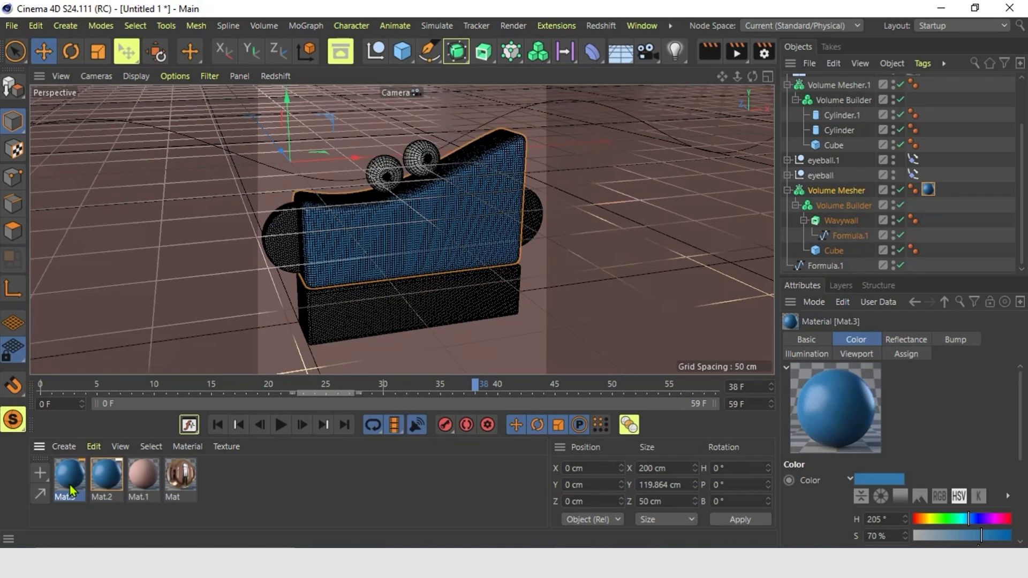
Recolour the duplicated material Mat.3 red, with hue 3° and value 86%.
double_click(71, 488)
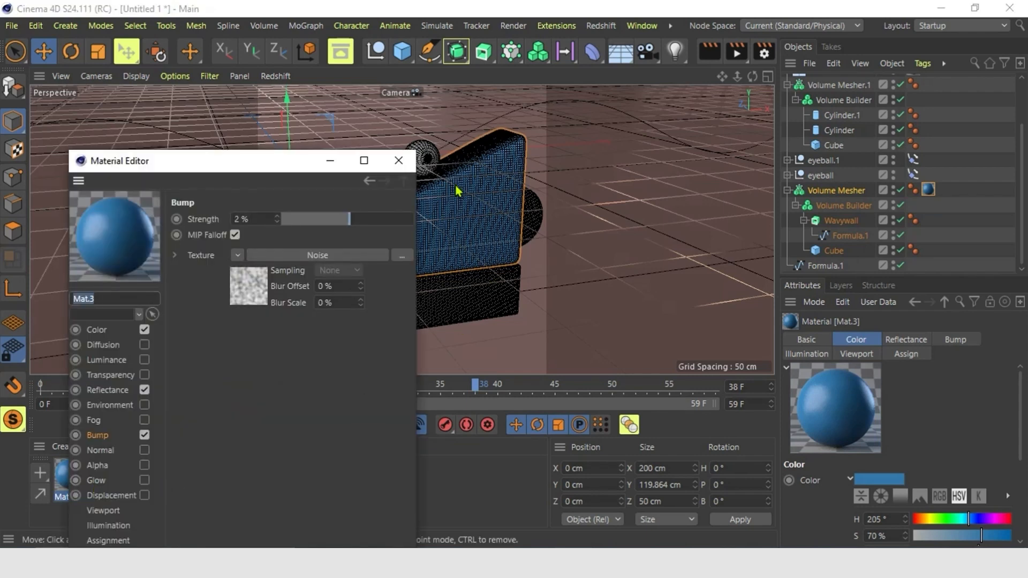
left_click(400, 159)
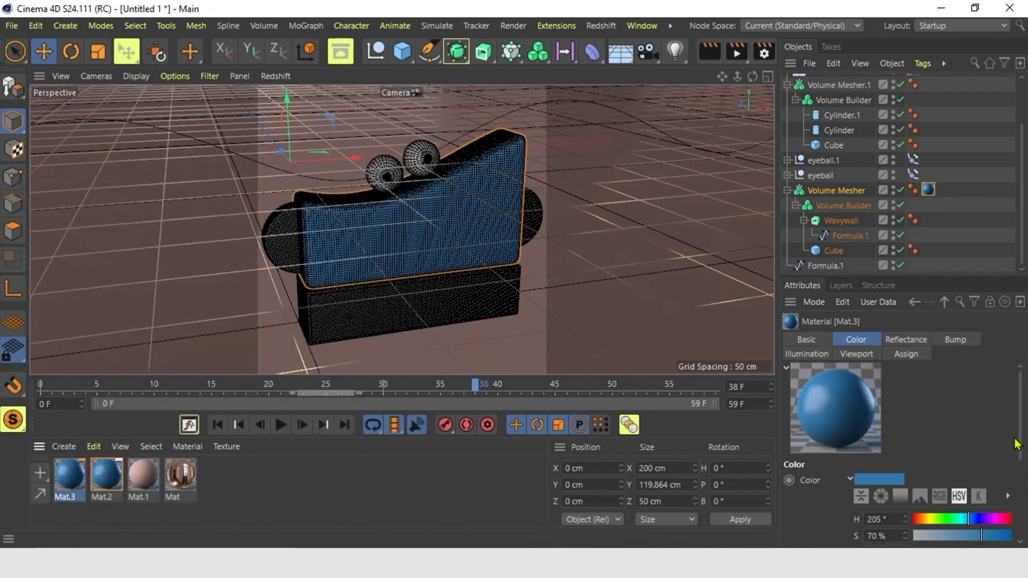
scroll(1017, 444, "down", 2)
left_click_drag(958, 434, 917, 439)
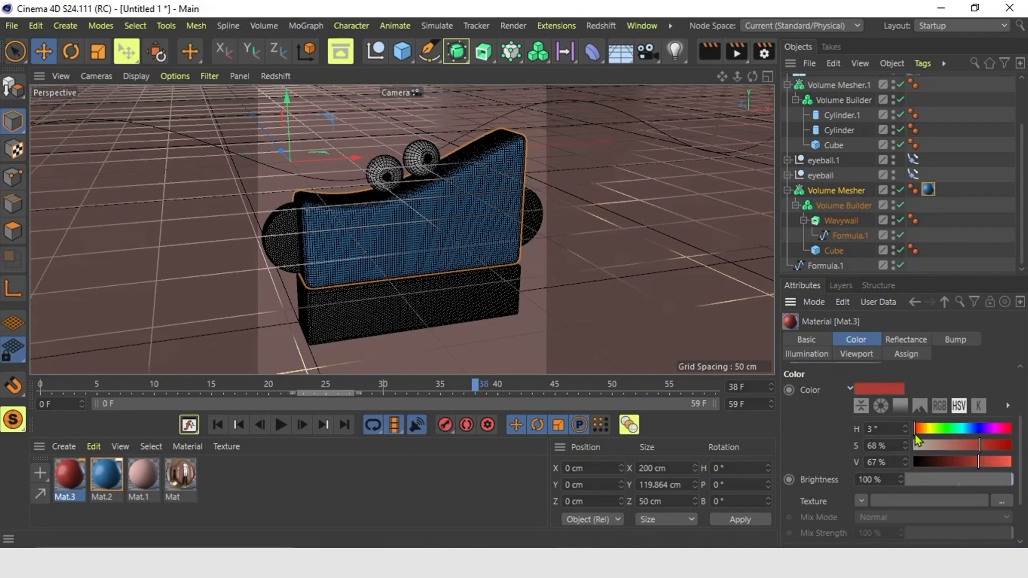
left_click_drag(978, 462, 996, 462)
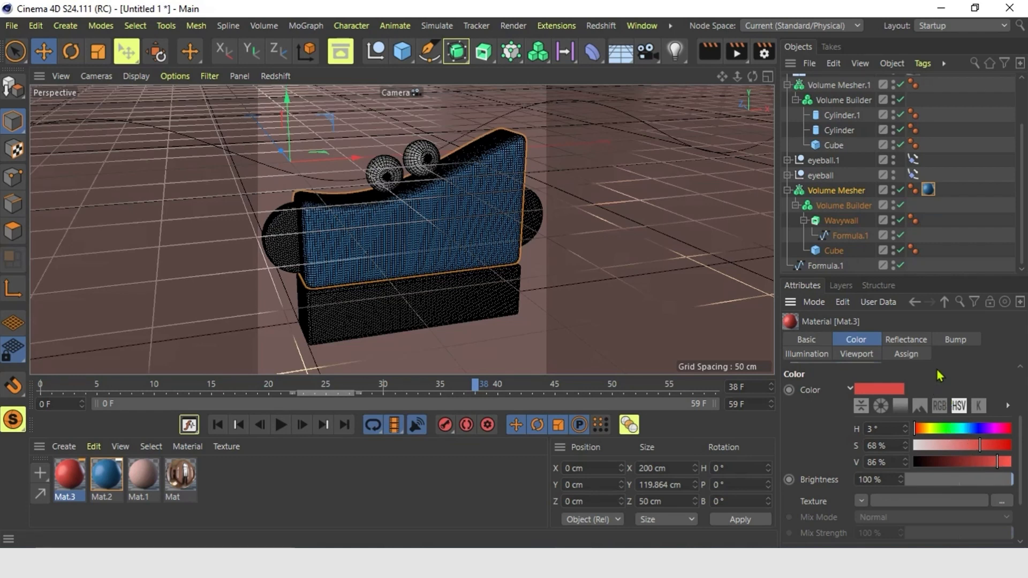
Lower the Roughness of Mat.3's Default Specular reflectance to make the red material glossier.
double_click(75, 481)
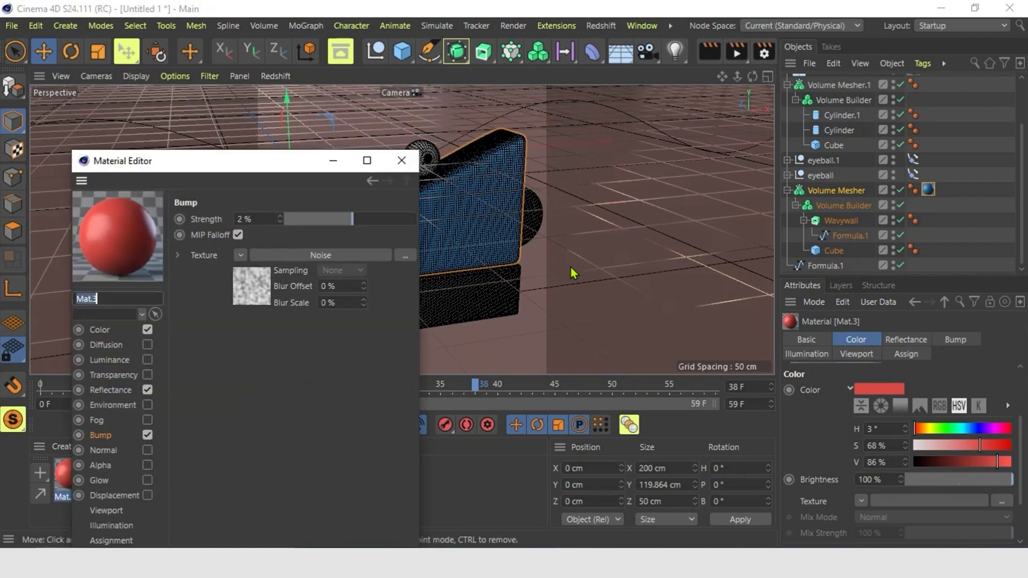
left_click(111, 333)
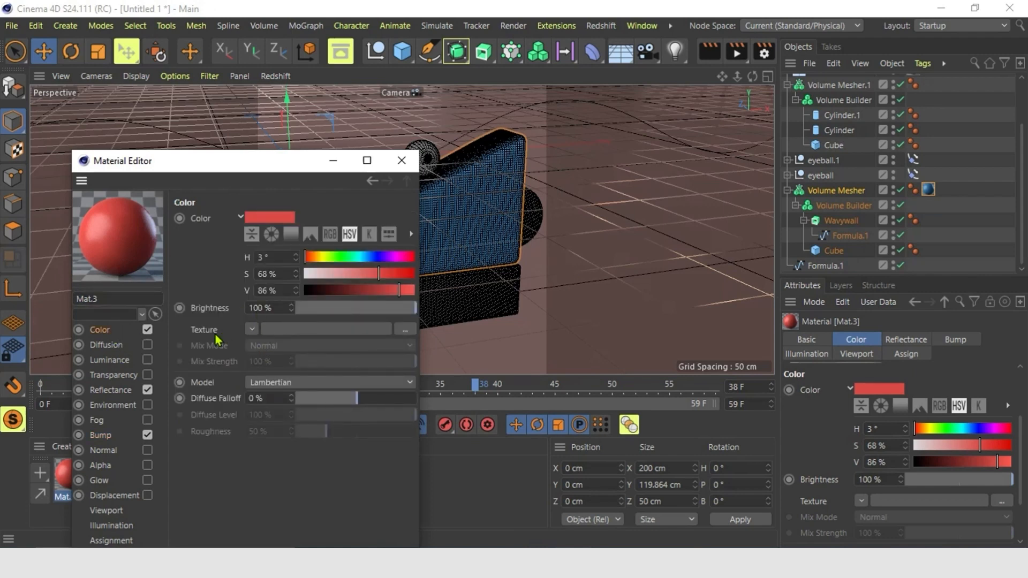
left_click(103, 390)
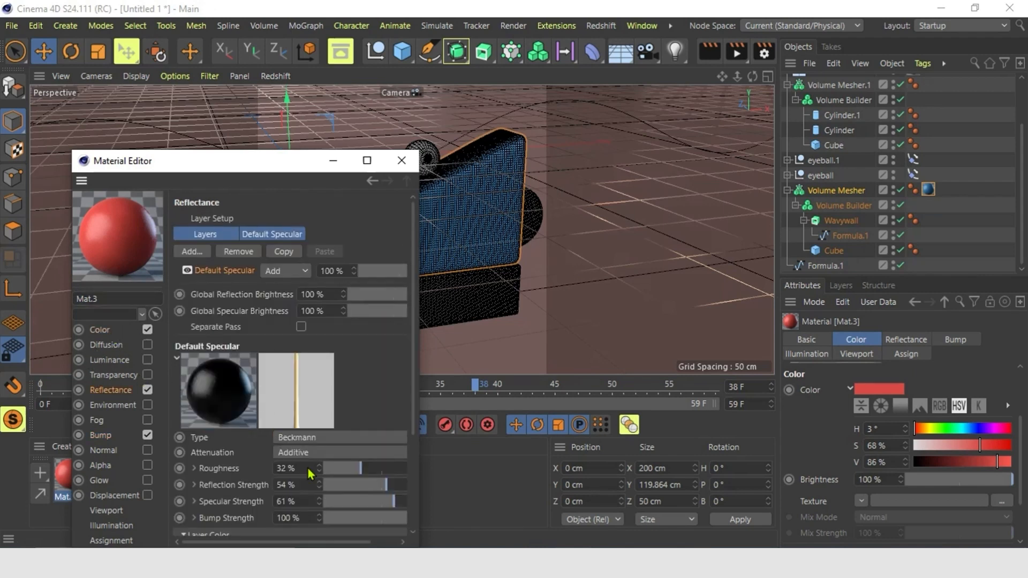
left_click_drag(367, 469, 377, 470)
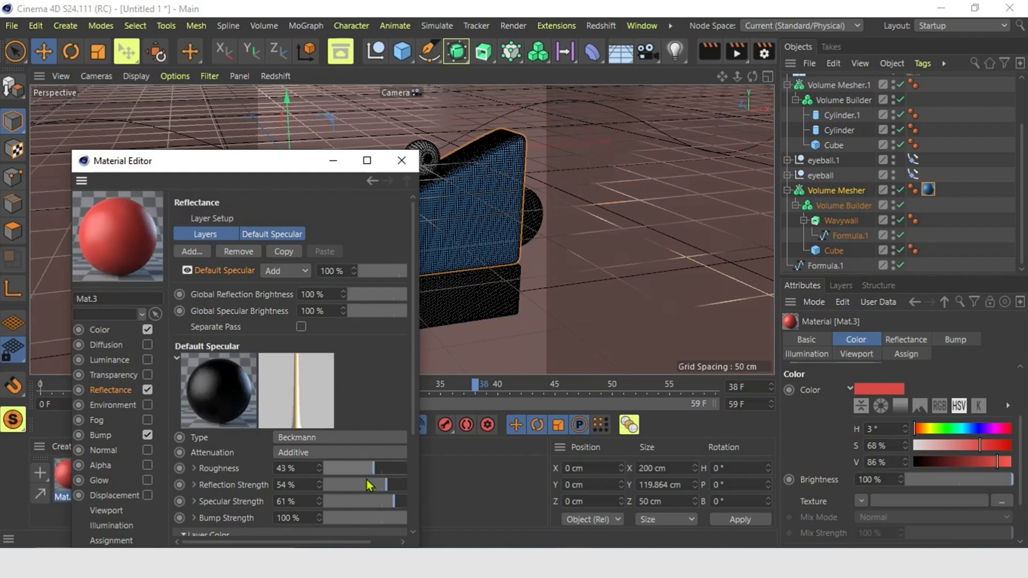
left_click_drag(372, 472, 342, 474)
left_click(401, 160)
Apply Mat.3 to Volume Mesher.1 with Cubic projection and a tag scale of 10 cm on X, Y and Z.
left_click_drag(69, 480, 395, 317)
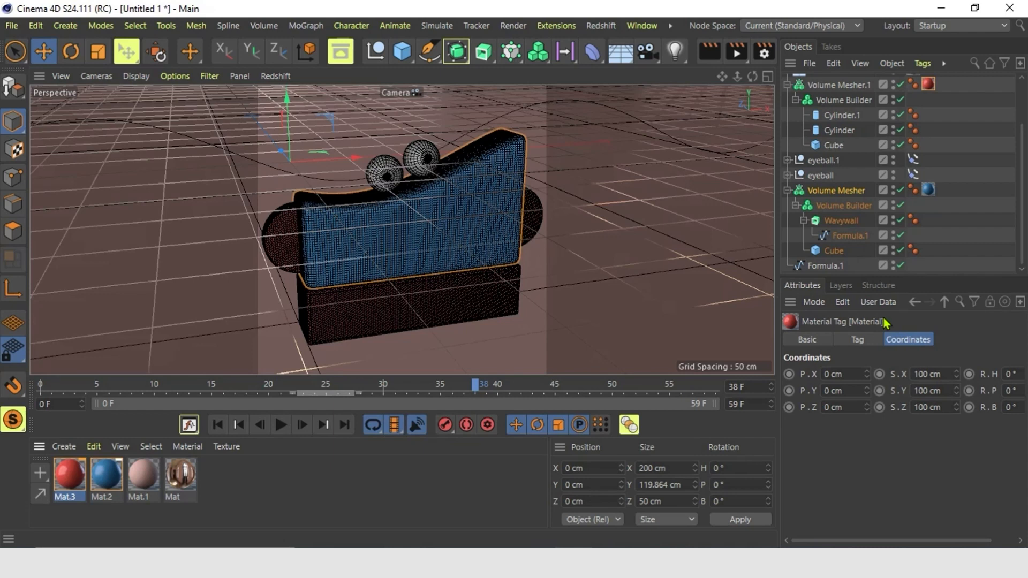
left_click(858, 339)
left_click(909, 405)
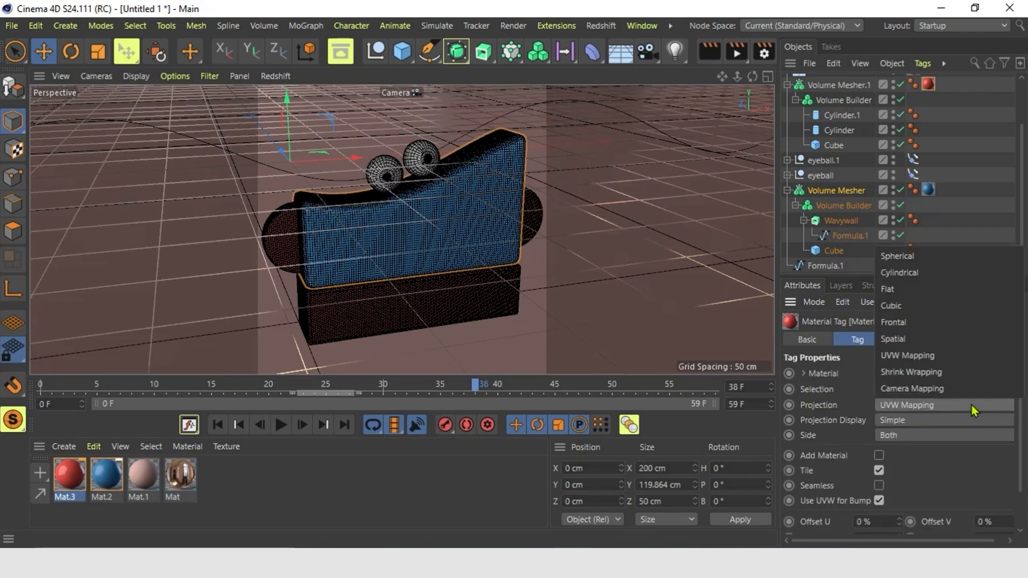
left_click(891, 306)
left_click(909, 339)
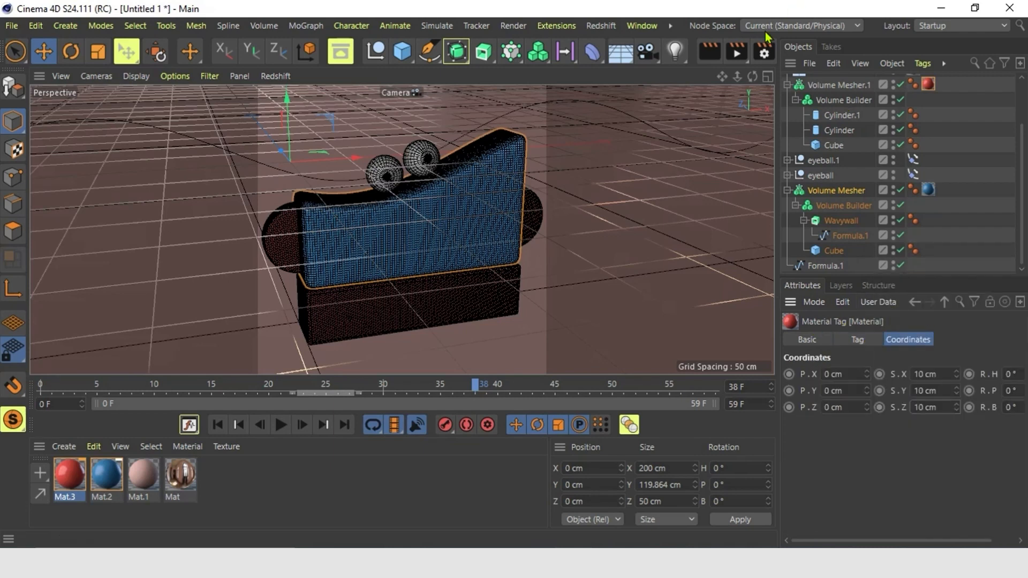
Test-render frame 38 to check the red base and cylinders, and stop the render.
left_click(736, 51)
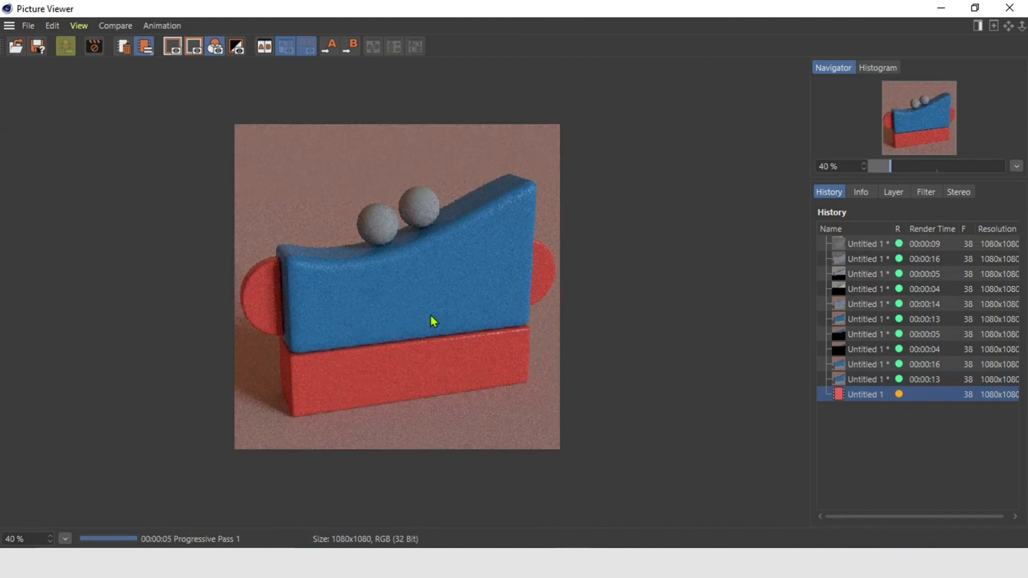
left_click(1009, 7)
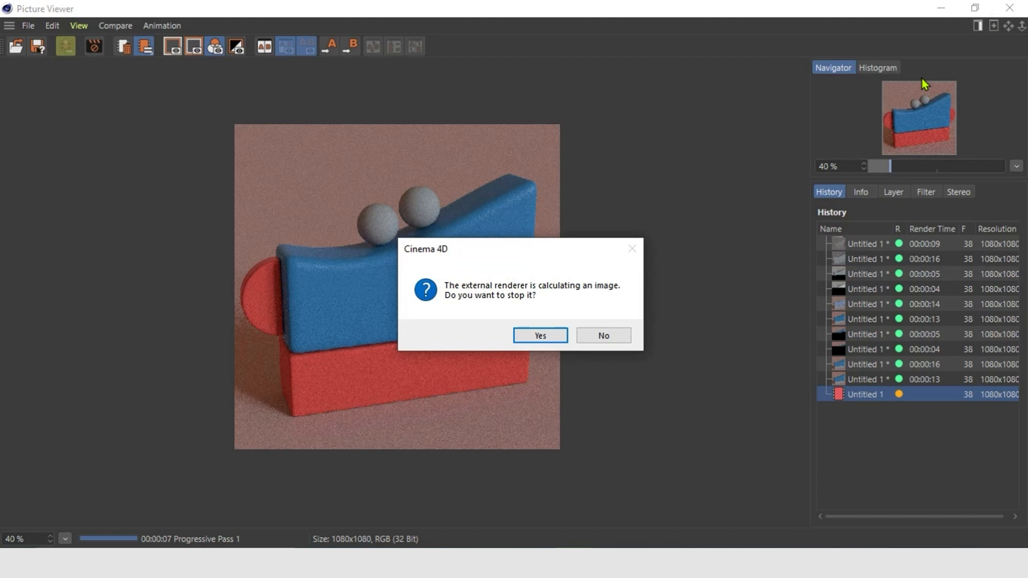
left_click(540, 336)
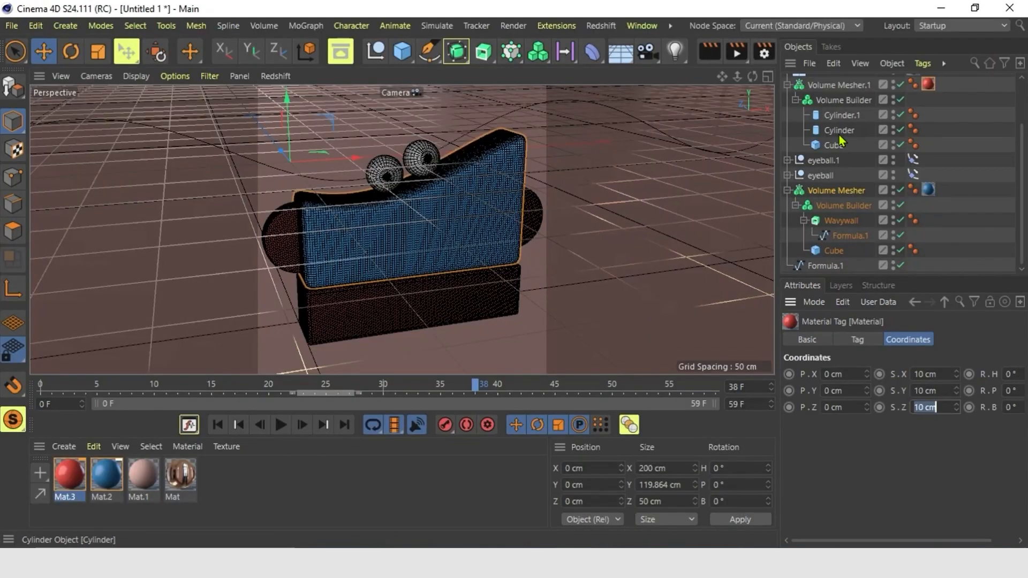
Expand the eyeball and eyeball.1 nulls and make the Sphere inside each one editable.
left_click(787, 84)
left_click(821, 157)
left_click(787, 157)
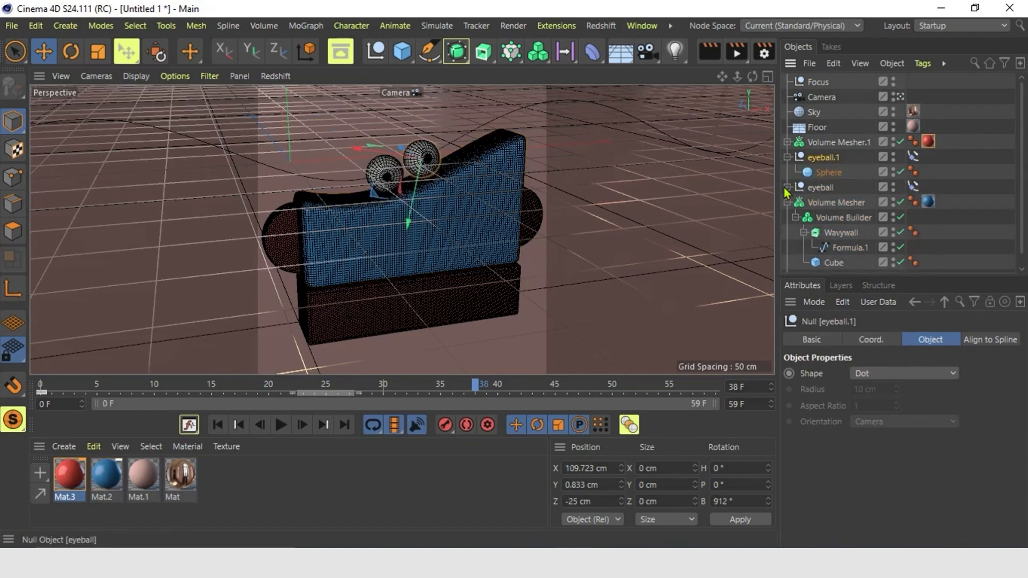
left_click(787, 187)
left_click(829, 202)
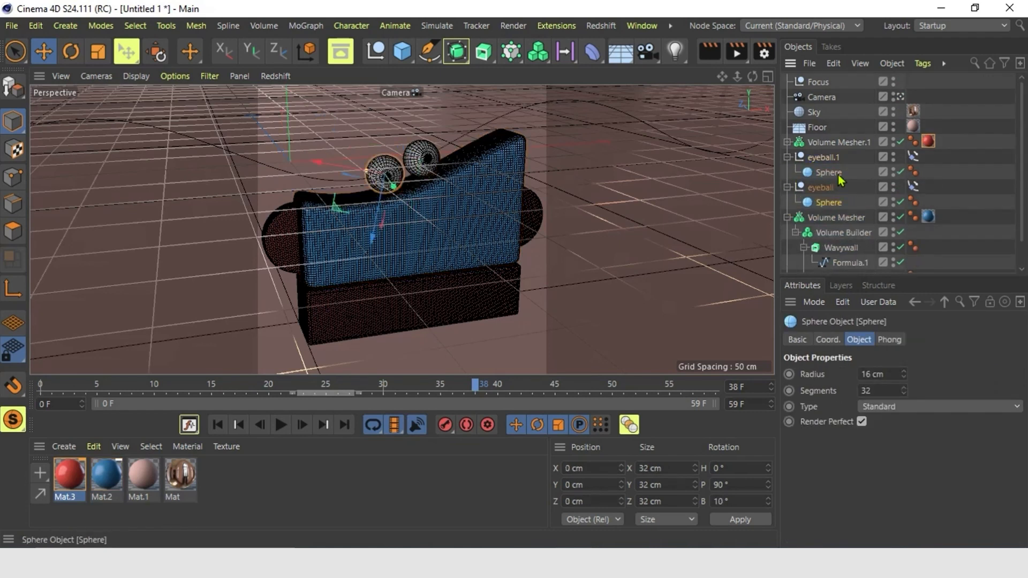
key("c")
left_click(838, 174)
key("c")
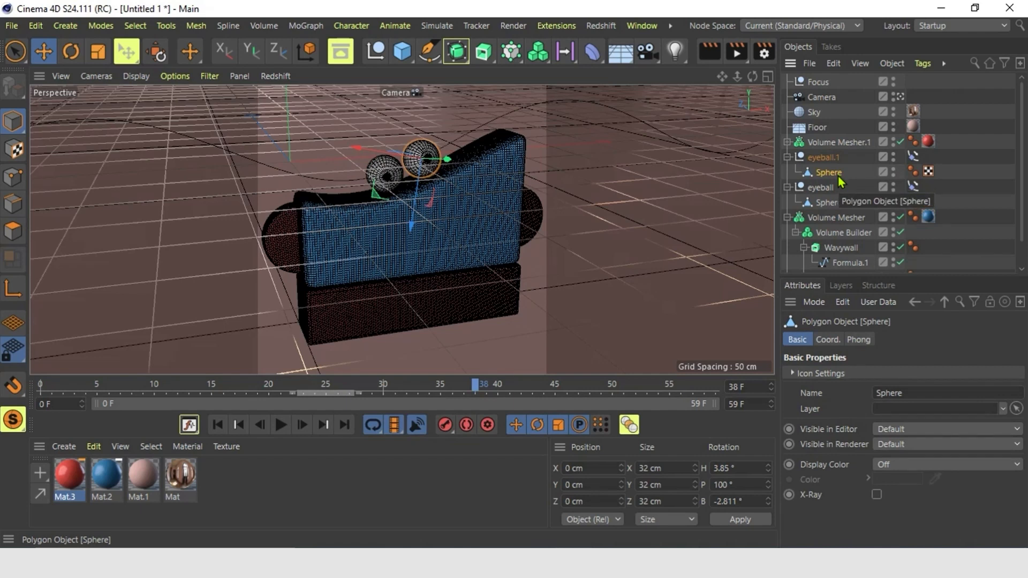
left_click(839, 204)
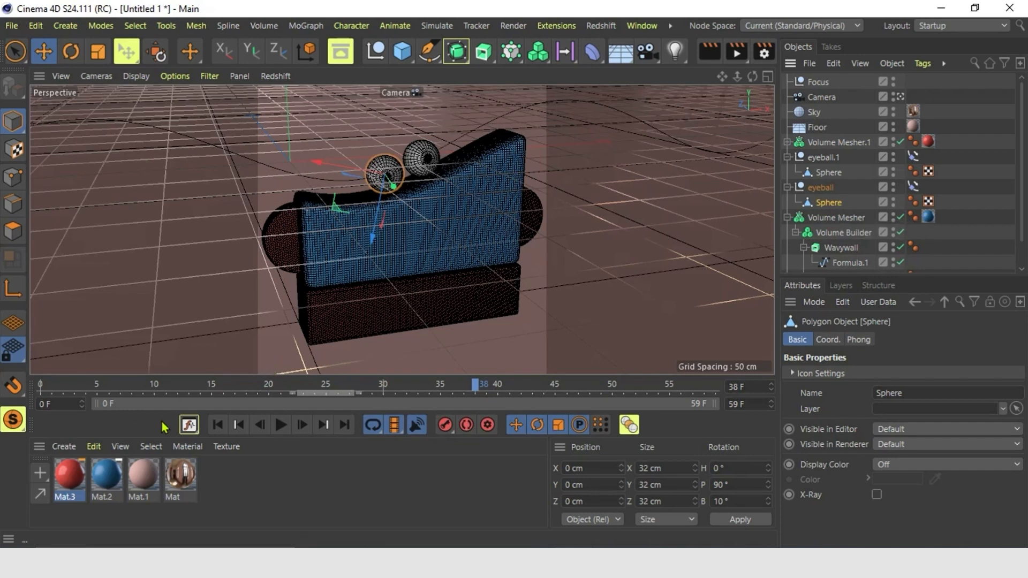
Duplicate Mat.3 and recolour the copy, Mat.4, white with saturation 0% and value 90%.
left_click(74, 479)
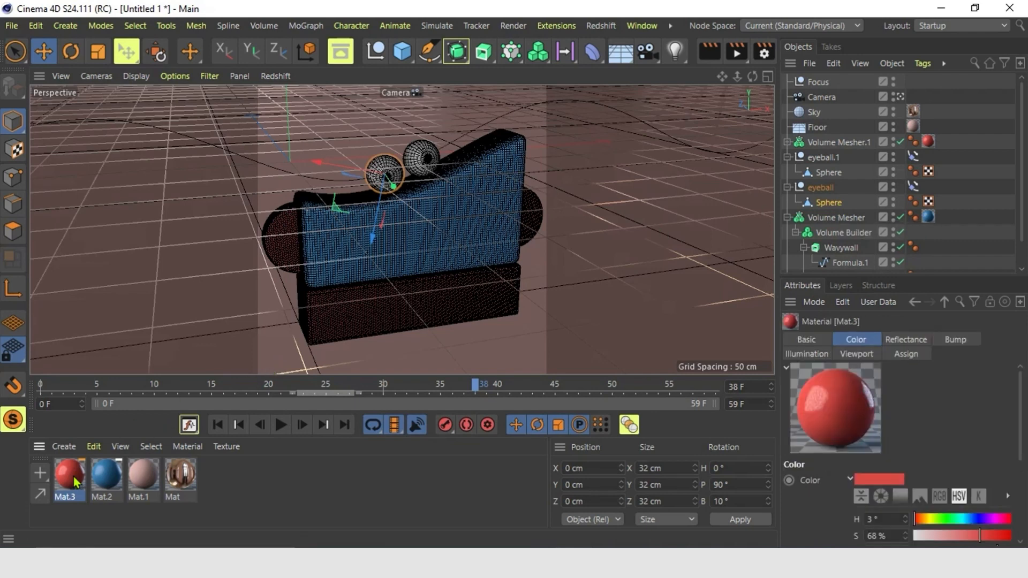
key("ctrl+v")
left_click_drag(966, 536, 932, 536)
left_click(886, 480)
left_click_drag(823, 490, 801, 490)
left_click_drag(916, 506, 981, 506)
left_click_drag(802, 489, 776, 491)
left_click(1000, 506)
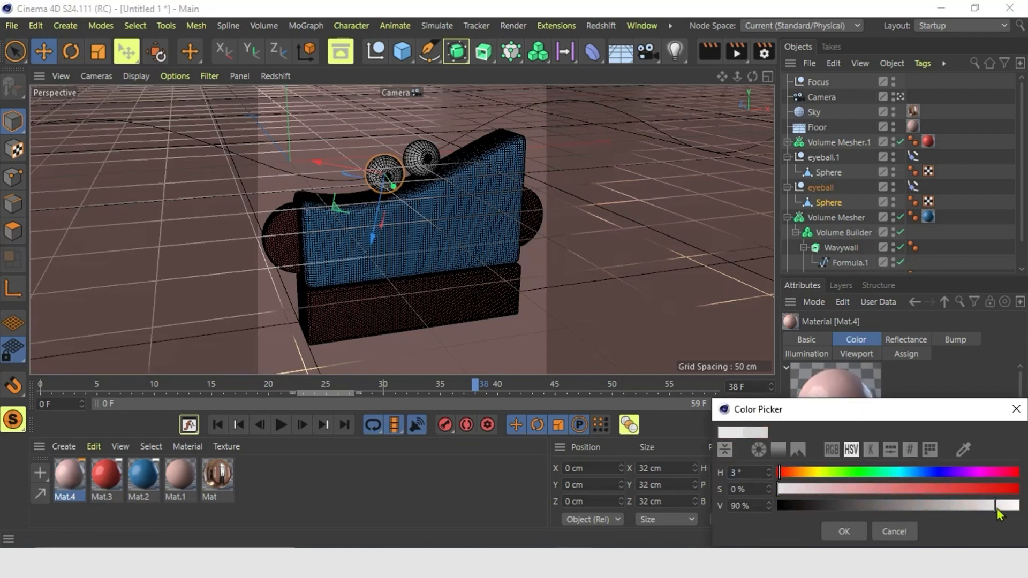
left_click(844, 532)
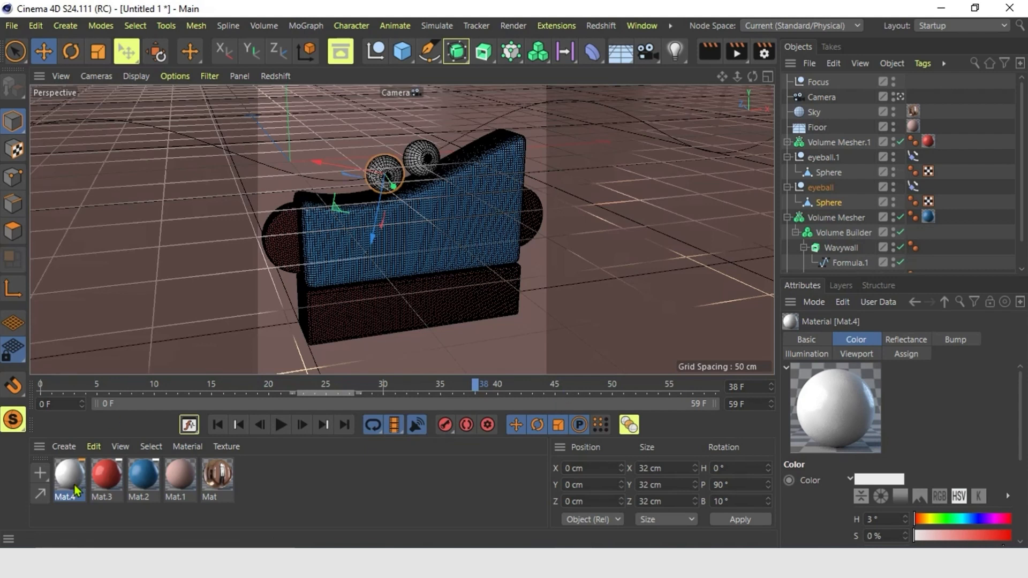
Duplicate Mat.4 and recolour the copy, Mat.5, dark navy blue with hue 241°, saturation 94% and value 22%.
key("ctrl+v")
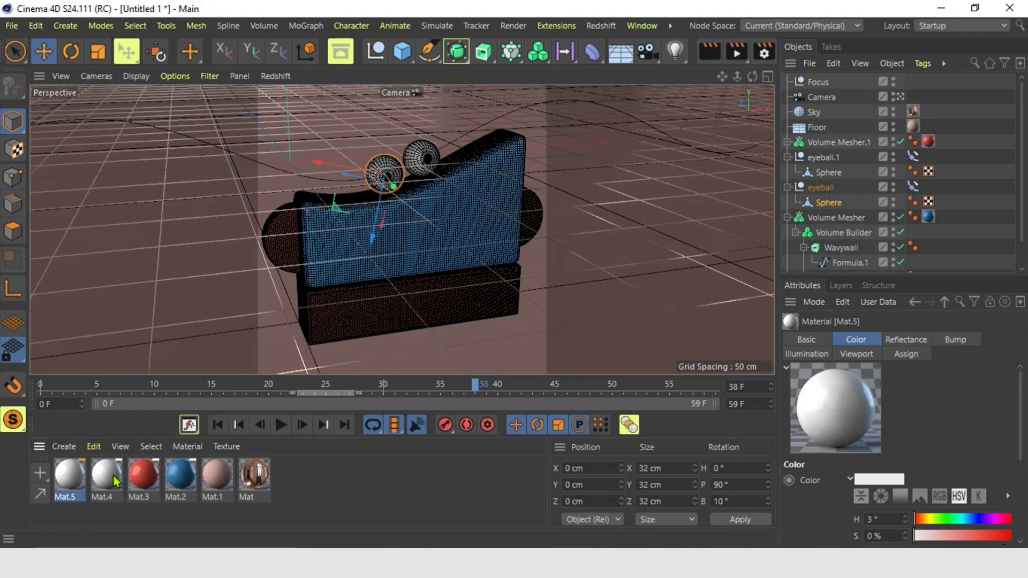
double_click(75, 478)
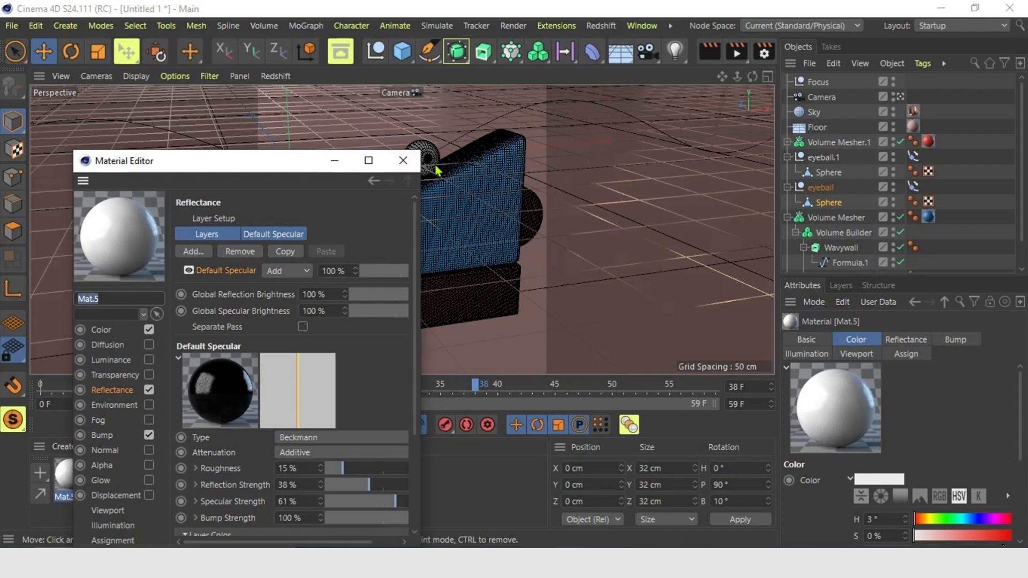
left_click(401, 158)
left_click(878, 478)
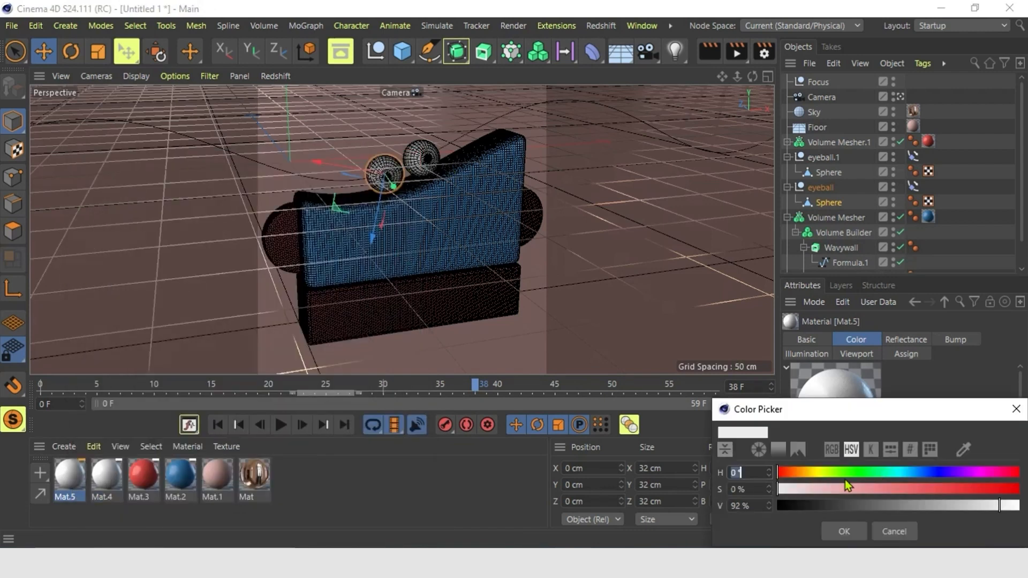
left_click(939, 473)
left_click_drag(952, 488, 1004, 503)
left_click_drag(935, 507, 831, 507)
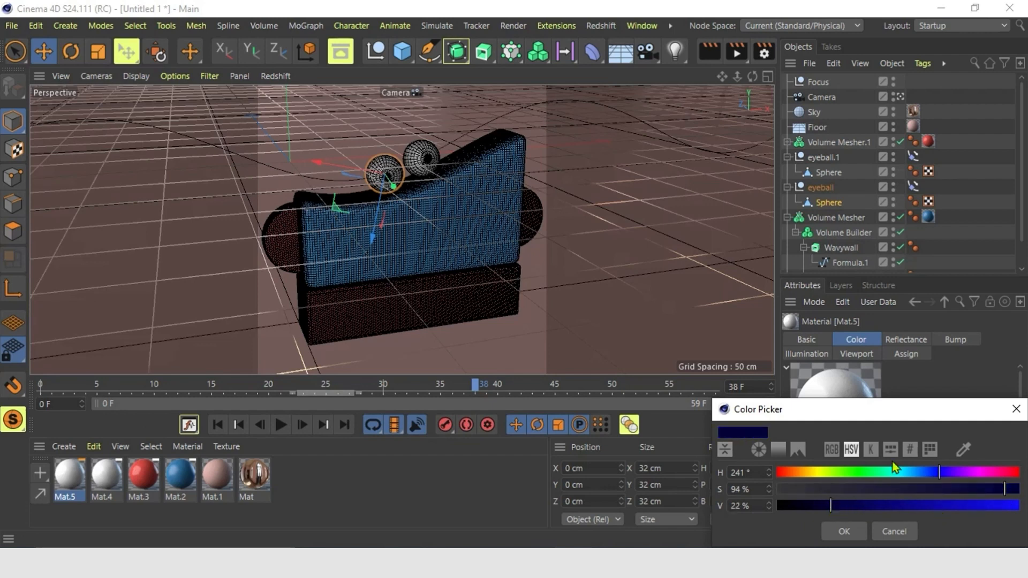
left_click(850, 532)
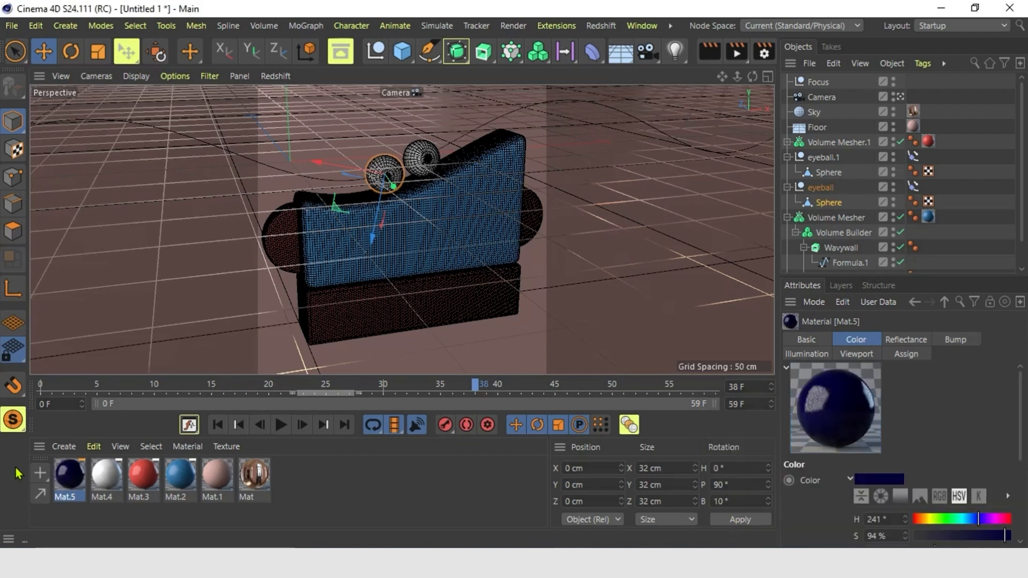
Apply Mat.4 to the Sphere inside both eyeball nulls and set Cubic projection on the material tag of eyeball's Sphere.
left_click(104, 475)
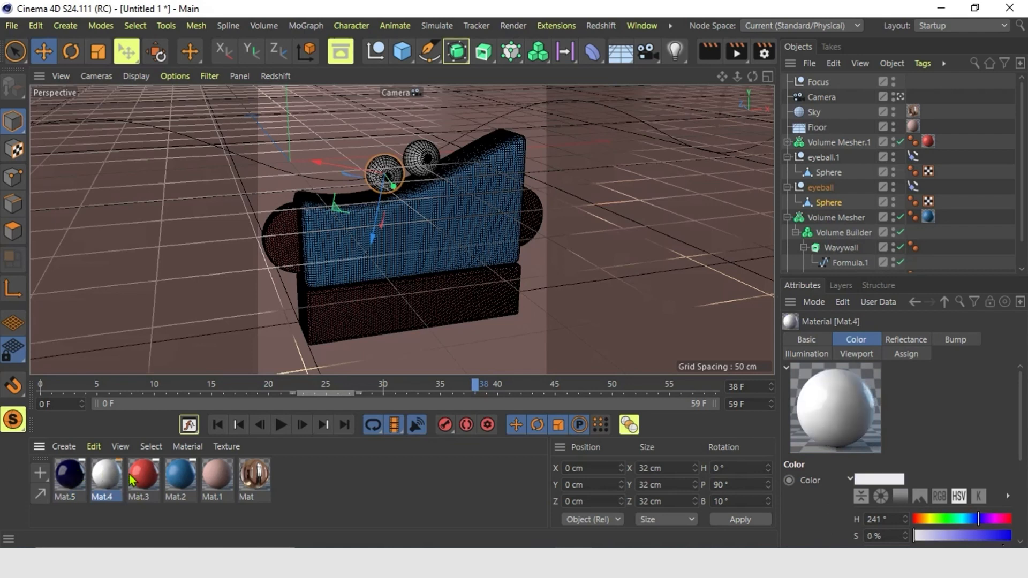
left_click_drag(101, 480, 854, 172)
left_click_drag(115, 485, 862, 203)
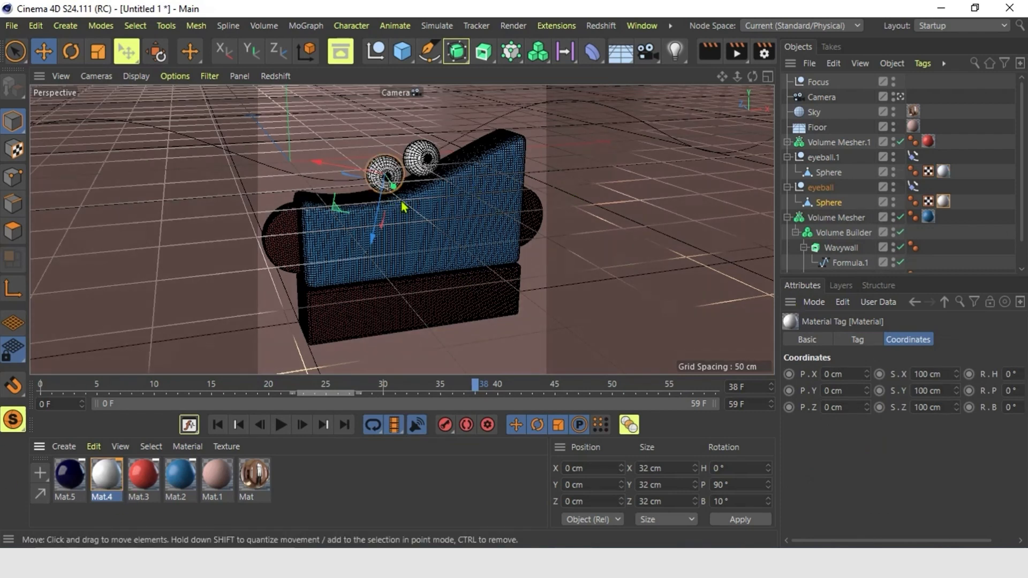
left_click(860, 340)
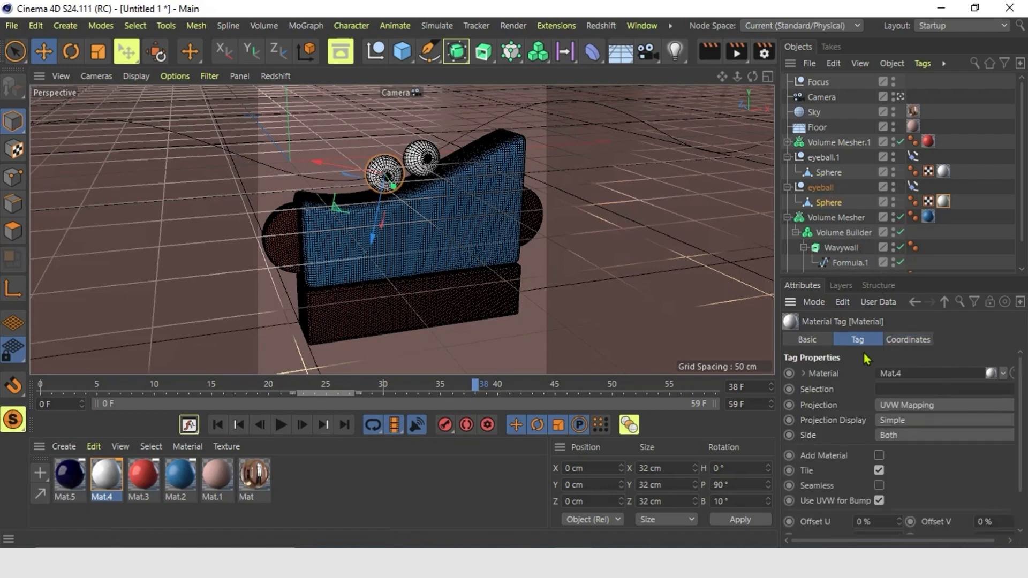
left_click(890, 405)
left_click(905, 304)
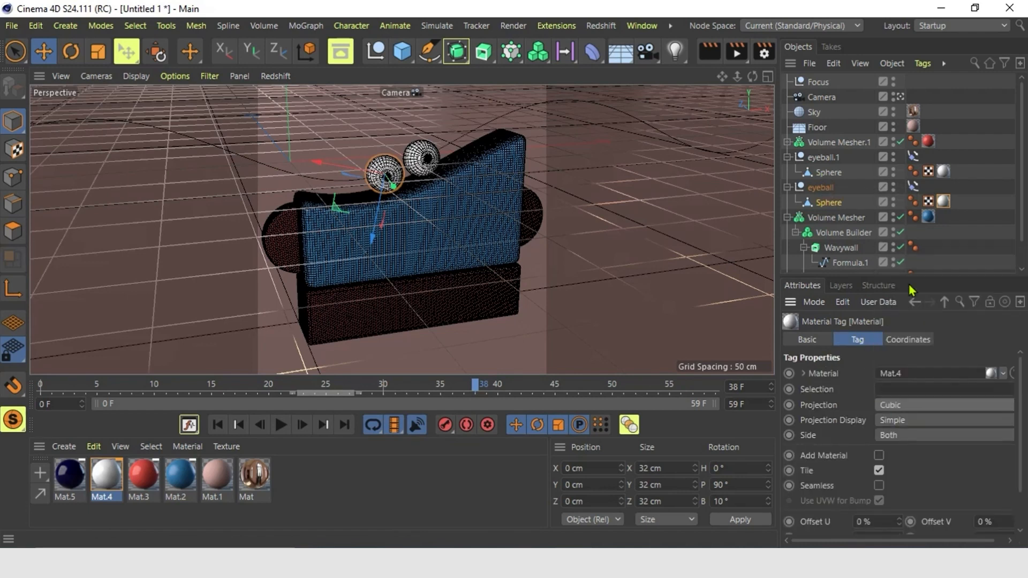
Scale the Mat.4 tag on eyeball.1's Sphere to 10 cm on X, Y and Z.
left_click(943, 171)
left_click(908, 339)
double_click(931, 374)
type("10")
double_click(931, 390)
type("10")
double_click(946, 407)
type("10")
Scale the Mat.4 tag on eyeball's Sphere to 10 cm on X, Y and Z and check its projection.
left_click(942, 202)
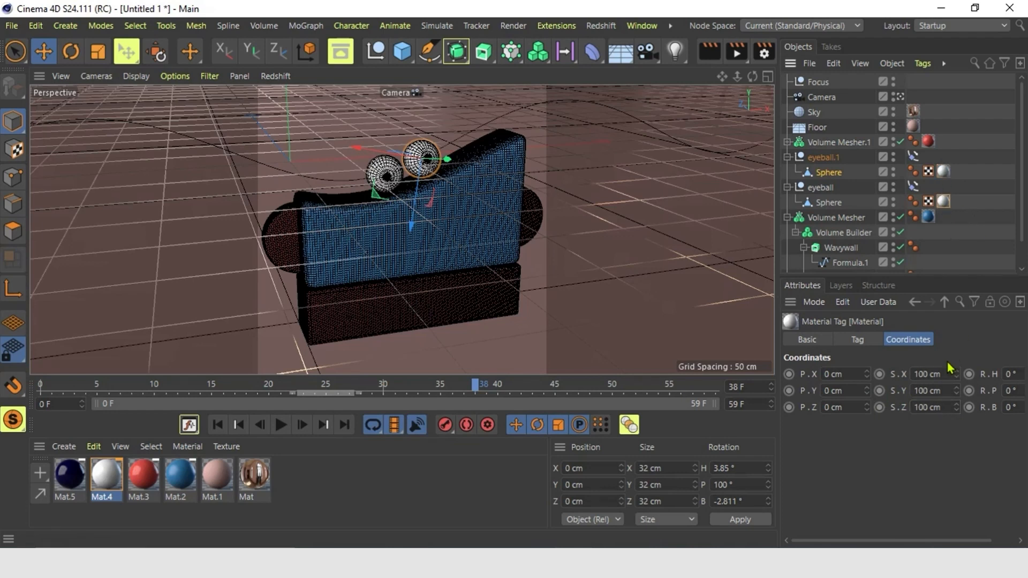
double_click(928, 373)
type("10")
double_click(934, 391)
type("10")
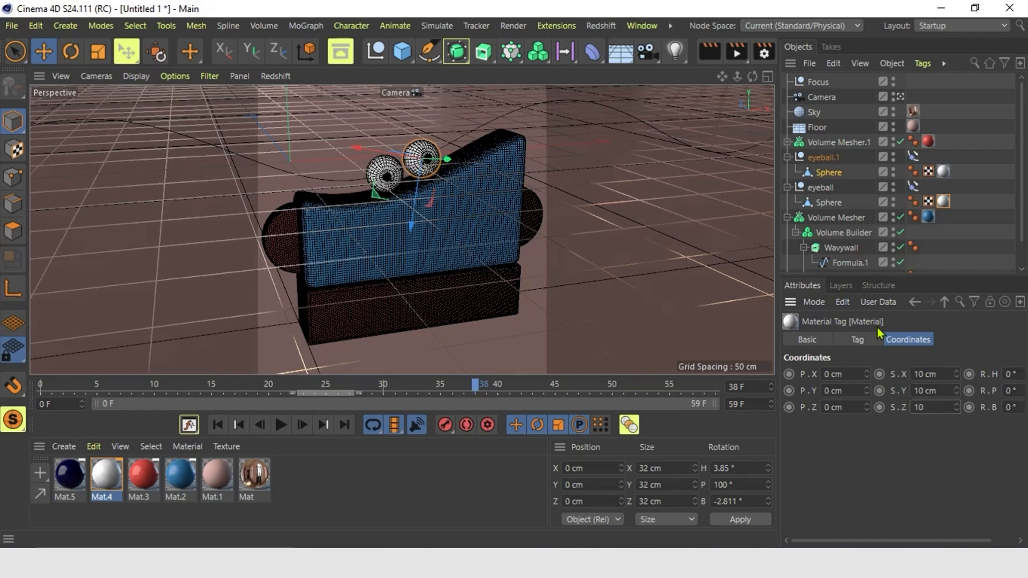
left_click(859, 343)
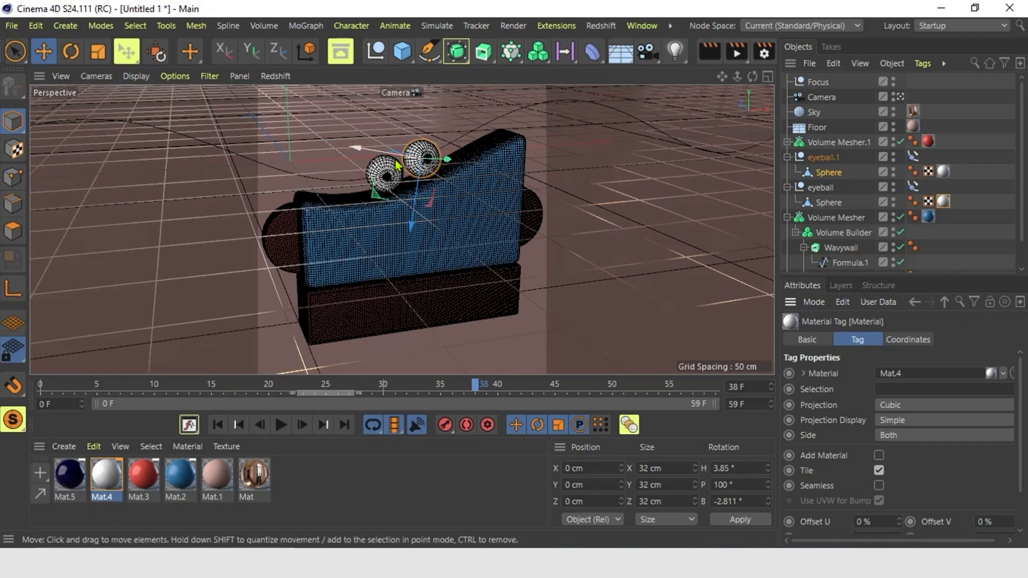
Live-select a round patch of polygons around the front pole of eyeball.1's Sphere and apply Mat.5 to it as the pupil.
left_click(11, 233)
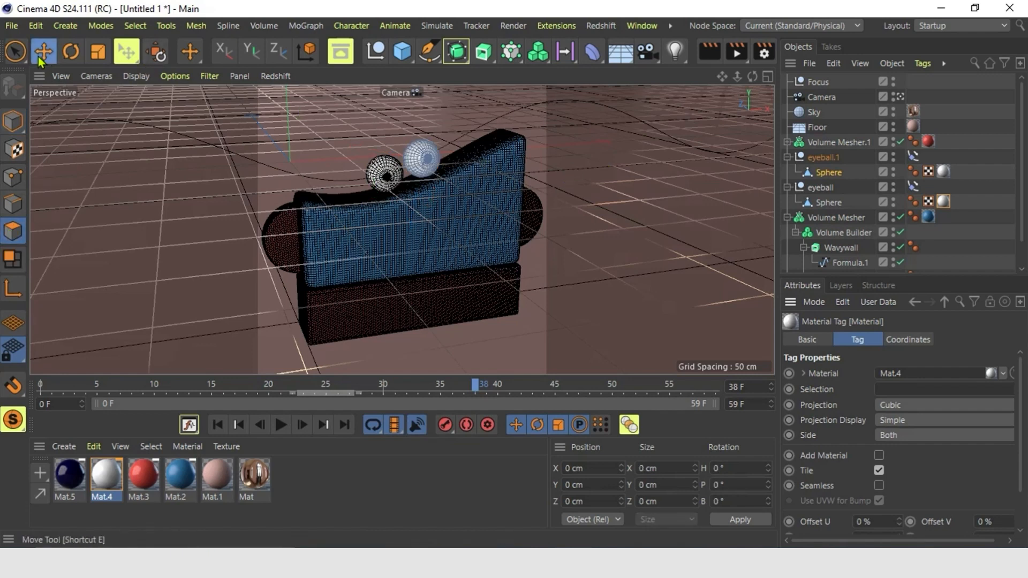
left_click(14, 51)
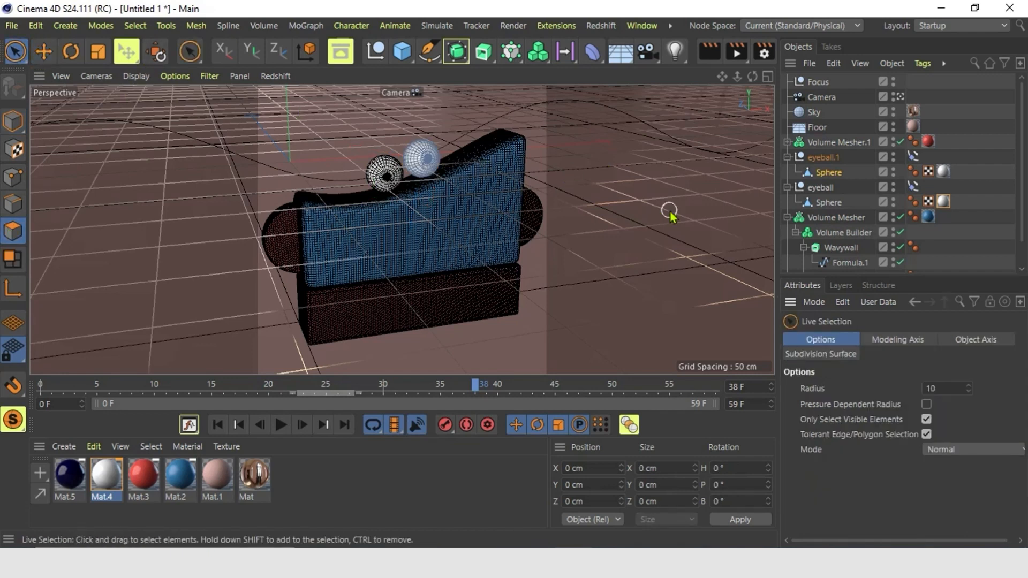
scroll(420, 161, "up", 5)
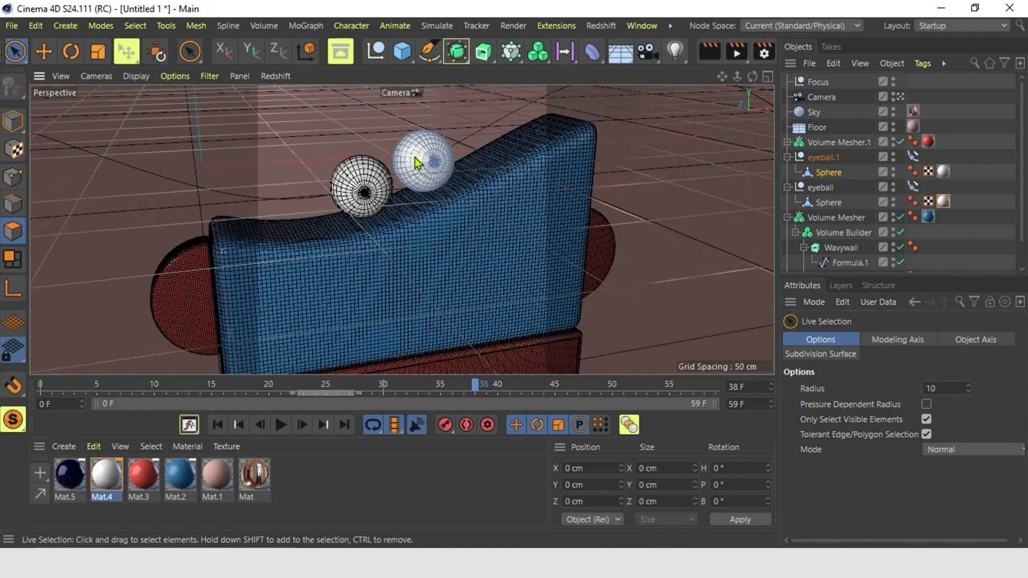
scroll(419, 160, "up", 4)
mouse_move(460, 156)
left_mouse_down()
mouse_move(423, 182)
mouse_move(452, 187)
mouse_move(459, 167)
left_mouse_up()
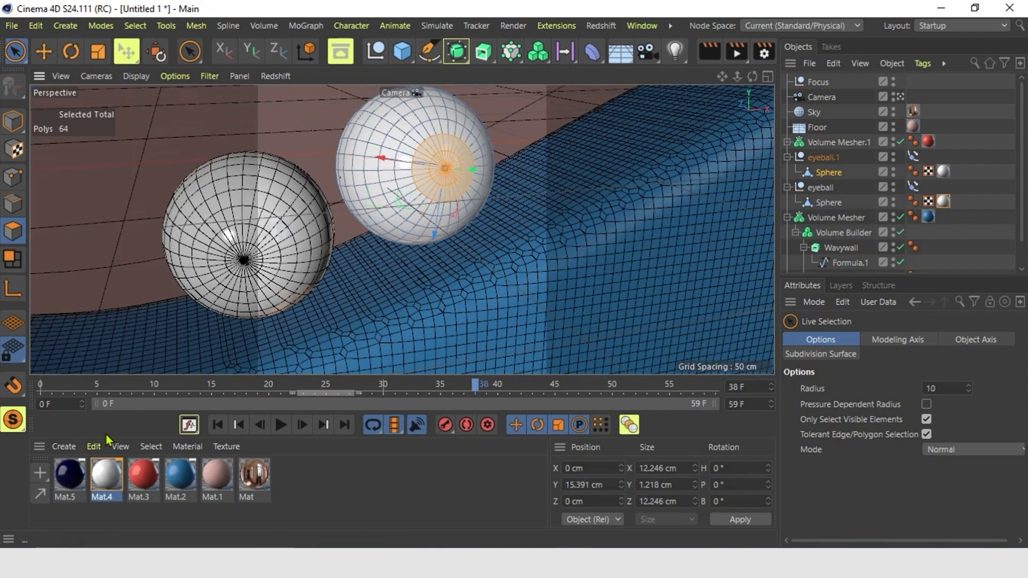
left_click_drag(74, 474, 453, 179)
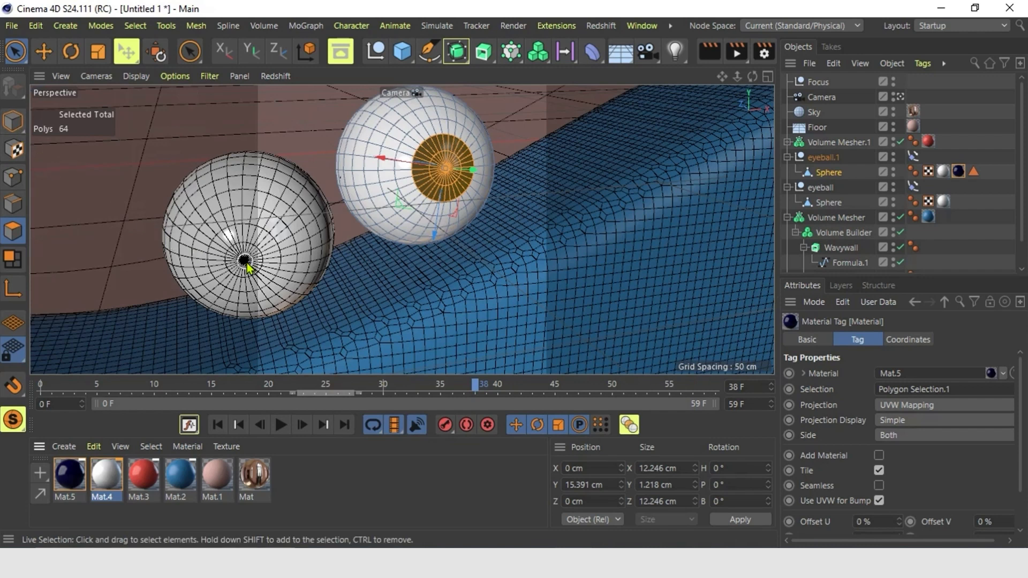
Live-select a matching pole patch of polygons on eyeball's Sphere and apply Mat.5 to it as the pupil.
key("e")
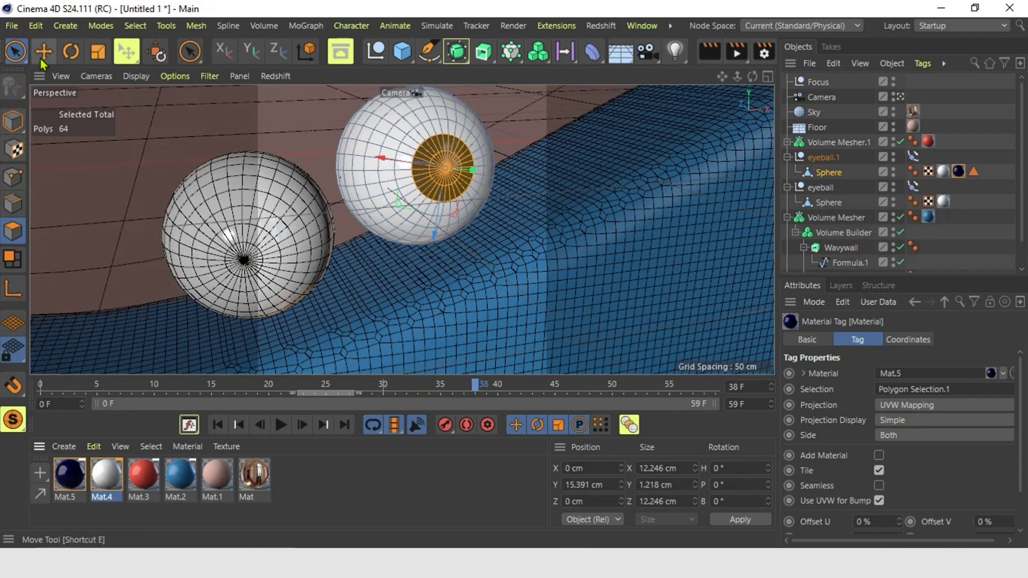
left_click_drag(310, 169, 333, 160, "alt")
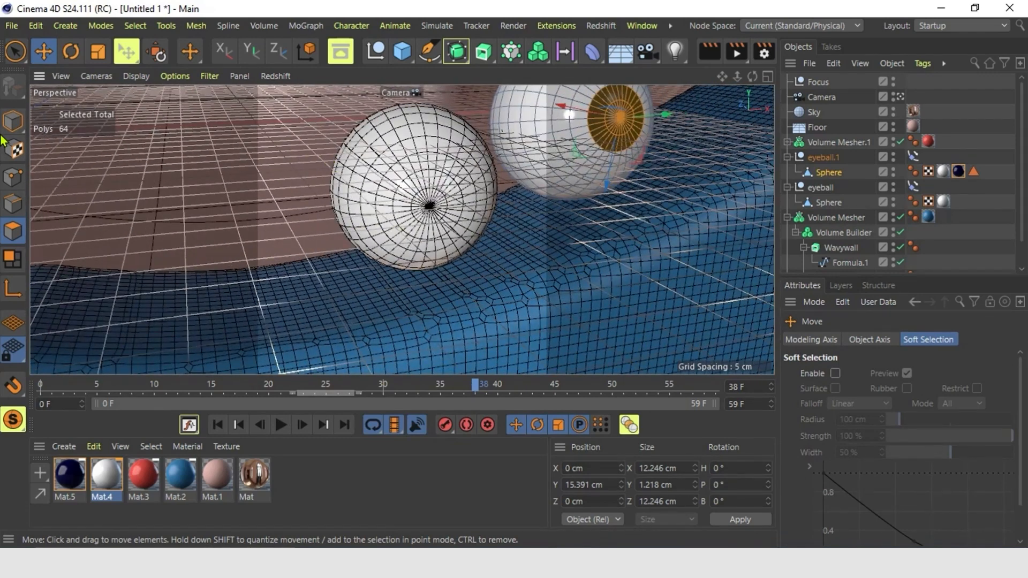
left_click(15, 51)
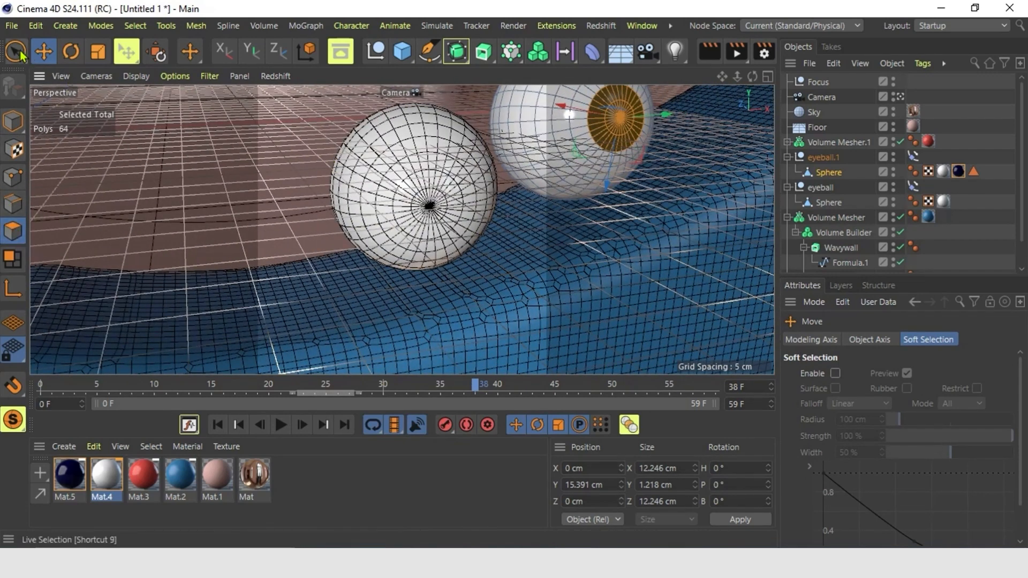
left_click(449, 196)
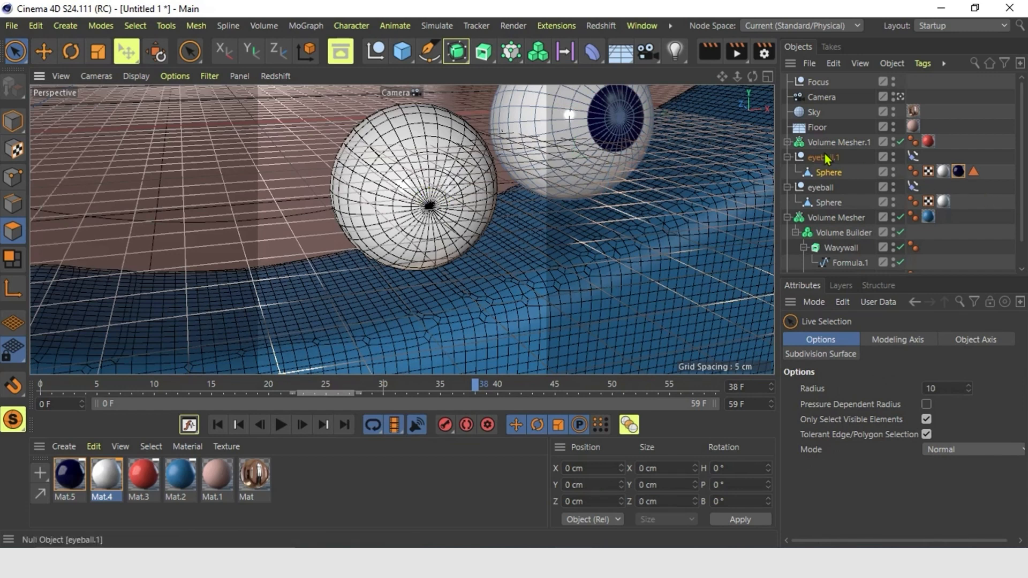
left_click(379, 190)
mouse_move(442, 189)
left_mouse_down()
mouse_move(414, 210)
mouse_move(442, 196)
mouse_move(444, 216)
left_mouse_up()
left_click_drag(71, 477, 361, 282)
left_click_drag(422, 204, 422, 204)
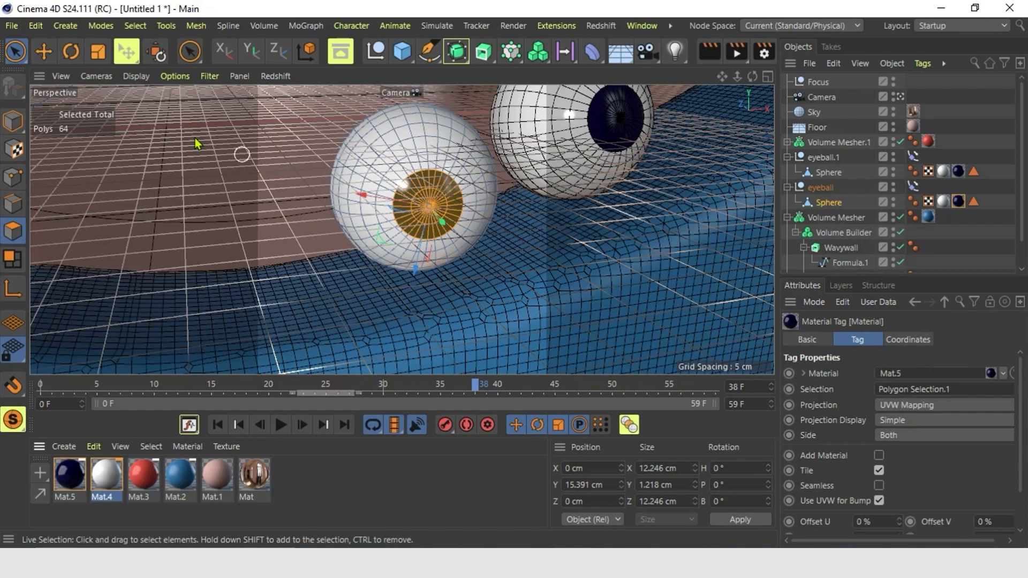
Deselect the pupil polygons and reframe the Camera view to show the whole wall, base and both eyeballs.
key("e")
left_click(325, 140)
left_click(900, 97)
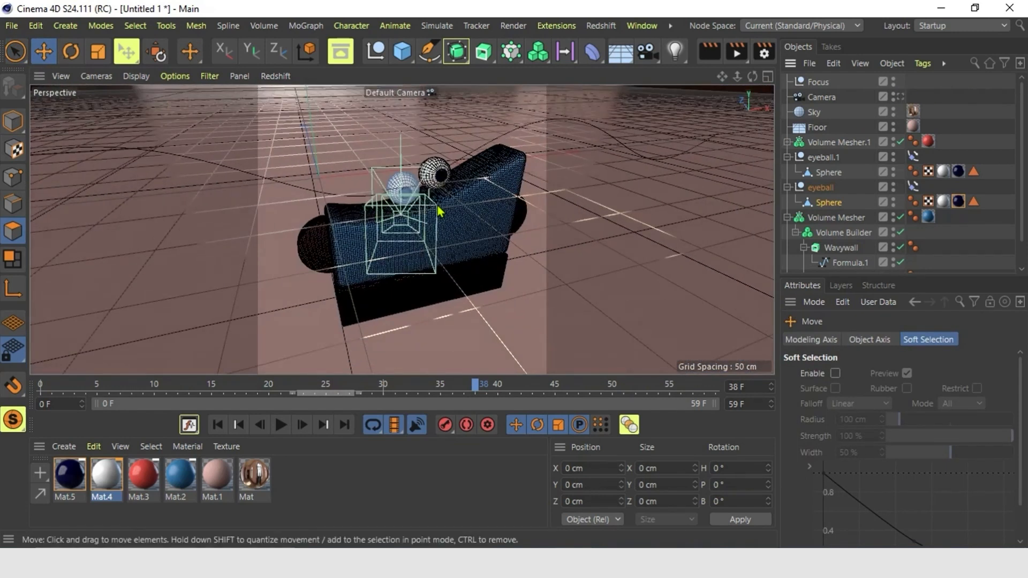
left_click(901, 97)
scroll(457, 197, "down", 10)
left_click_drag(459, 198, 454, 323, "alt")
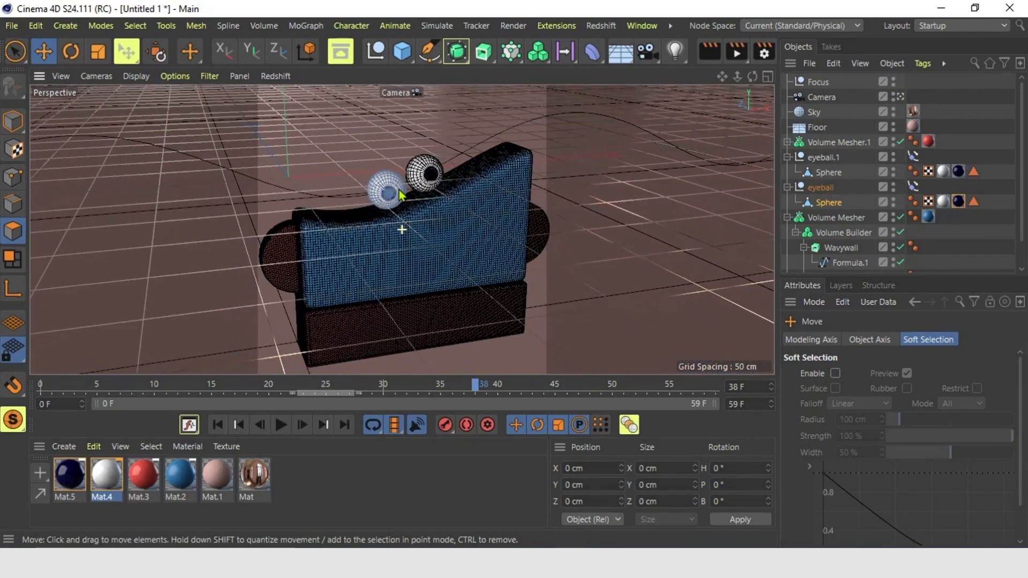
Set the viewport to shaded display without wireframe lines and return to Model mode with the Floor selected.
left_click(136, 77)
left_click(162, 151)
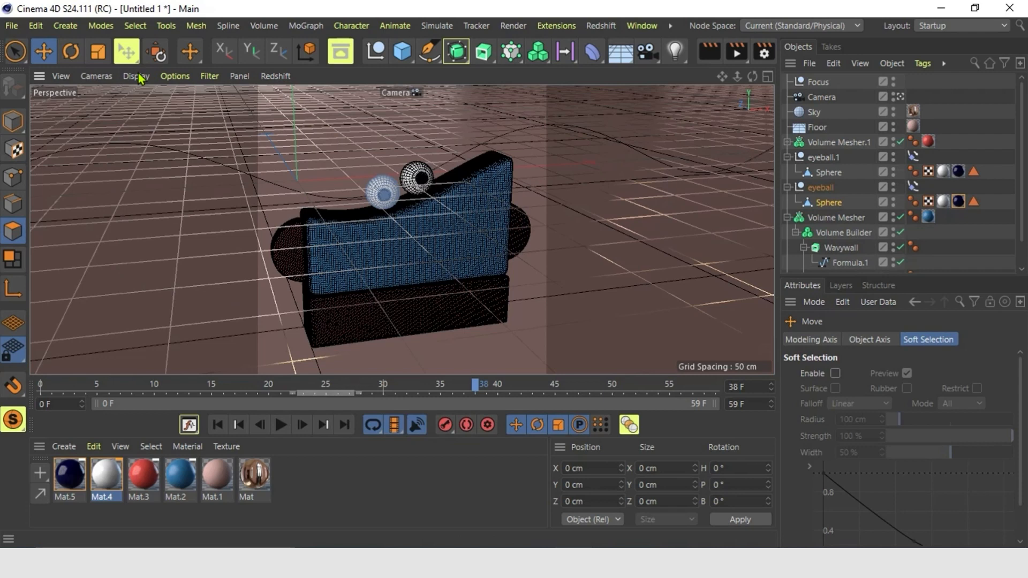
left_click(137, 76)
left_click(160, 101)
left_click(14, 121)
left_click(57, 241)
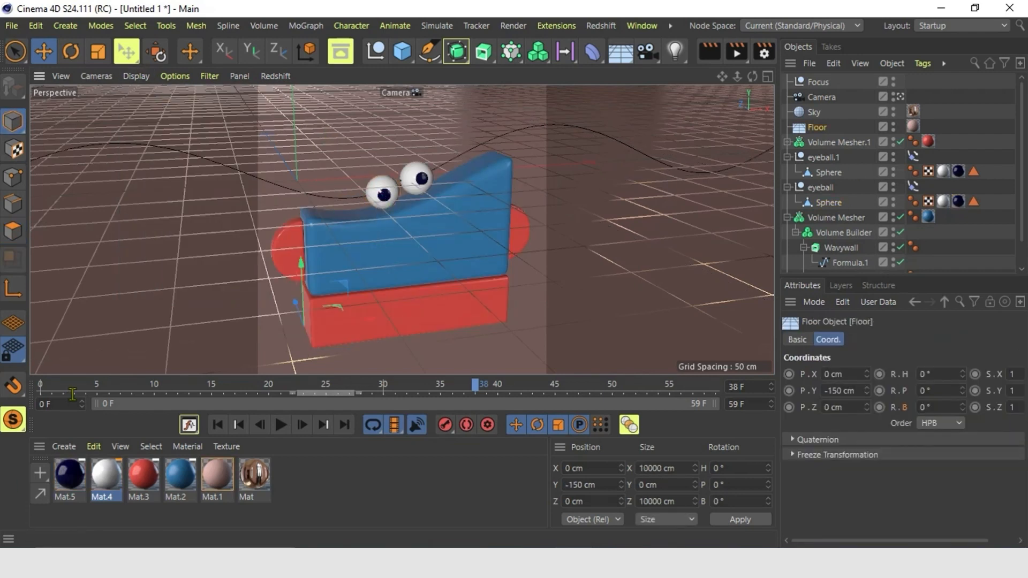
Test-render frame 38 to check the white eyeballs and dark blue pupils, and stop the render.
left_click(736, 51)
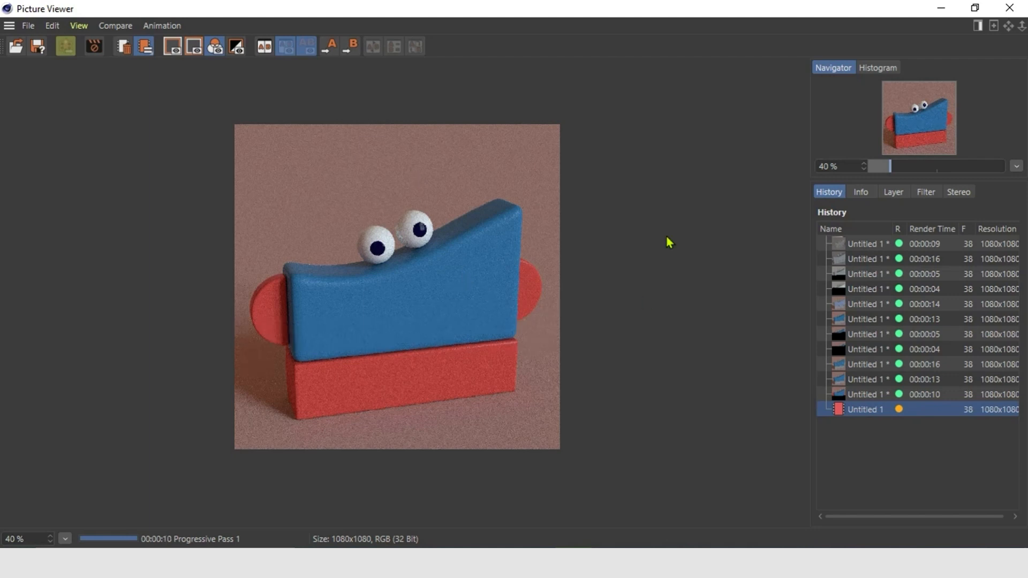
left_click(1008, 8)
left_click(537, 336)
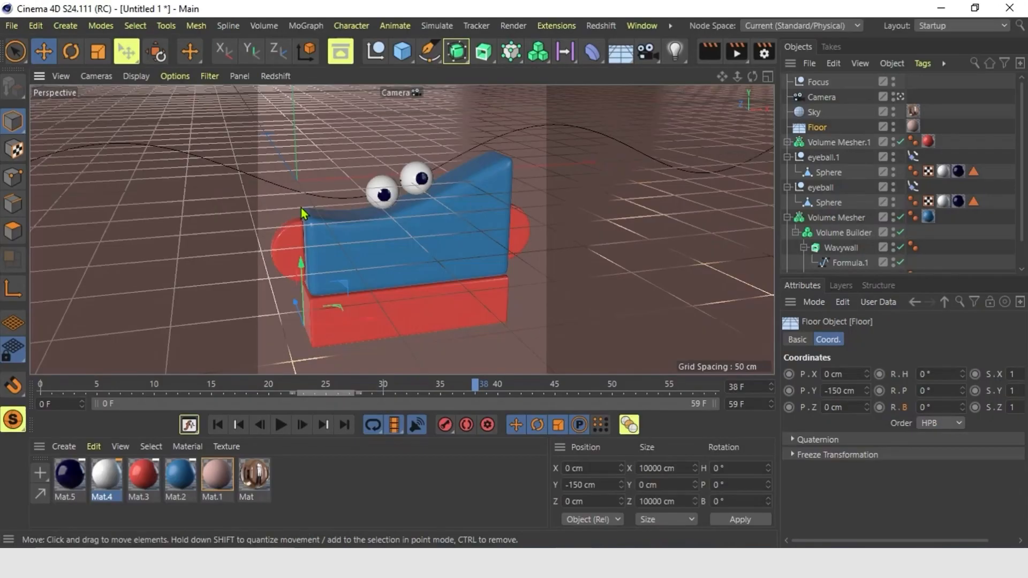
Enable Depth Of Field in the Physical render settings.
left_click(763, 52)
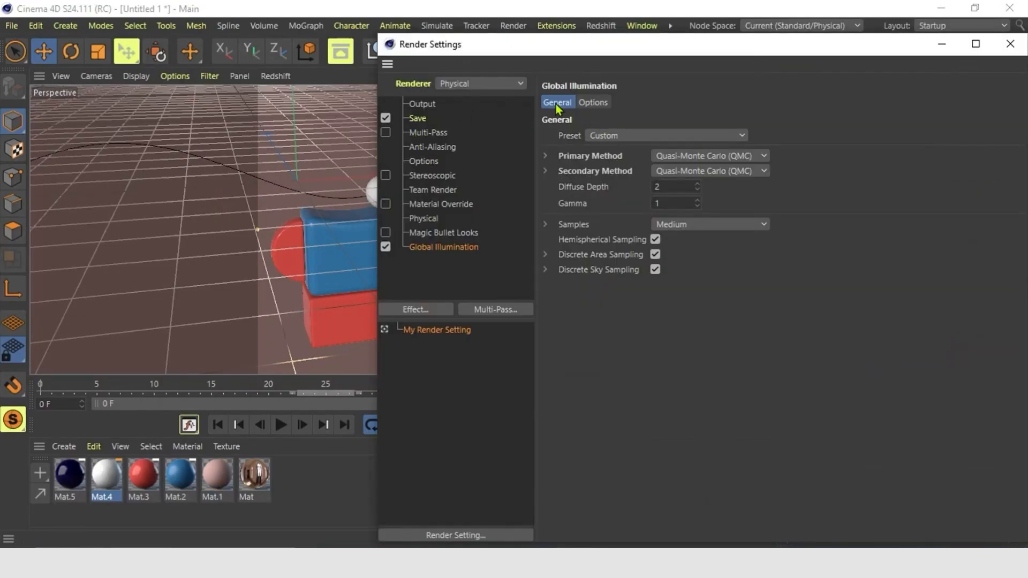
left_click(423, 218)
left_click(712, 136)
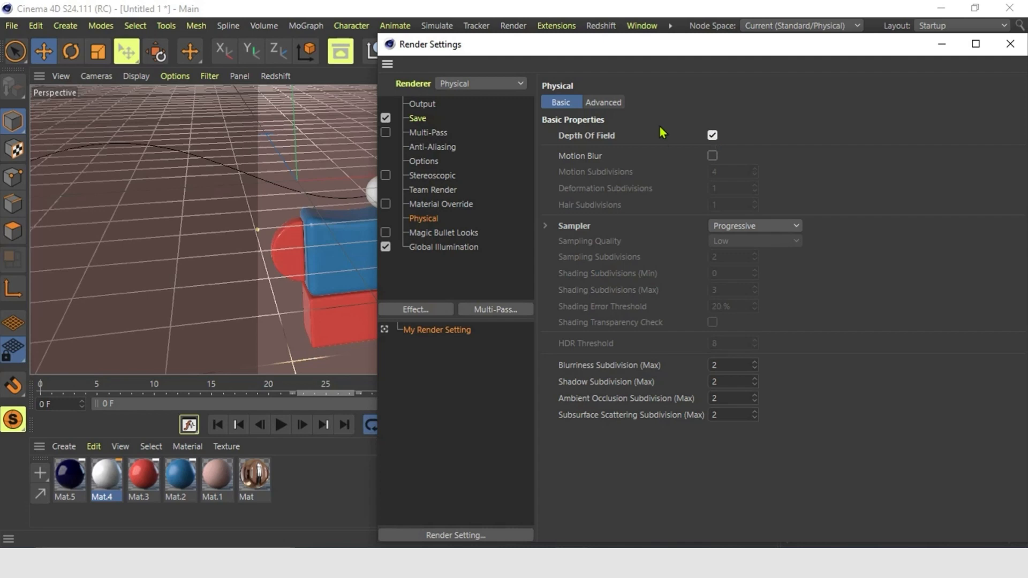
left_click(1010, 44)
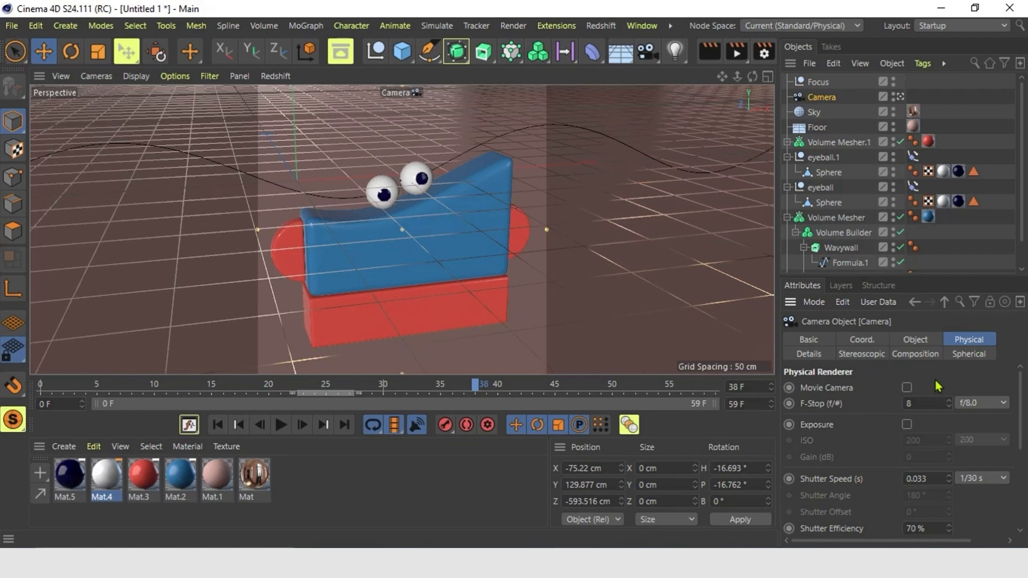
Set the Camera's physical F-Stop to 0.8.
left_click(910, 403)
key("Return")
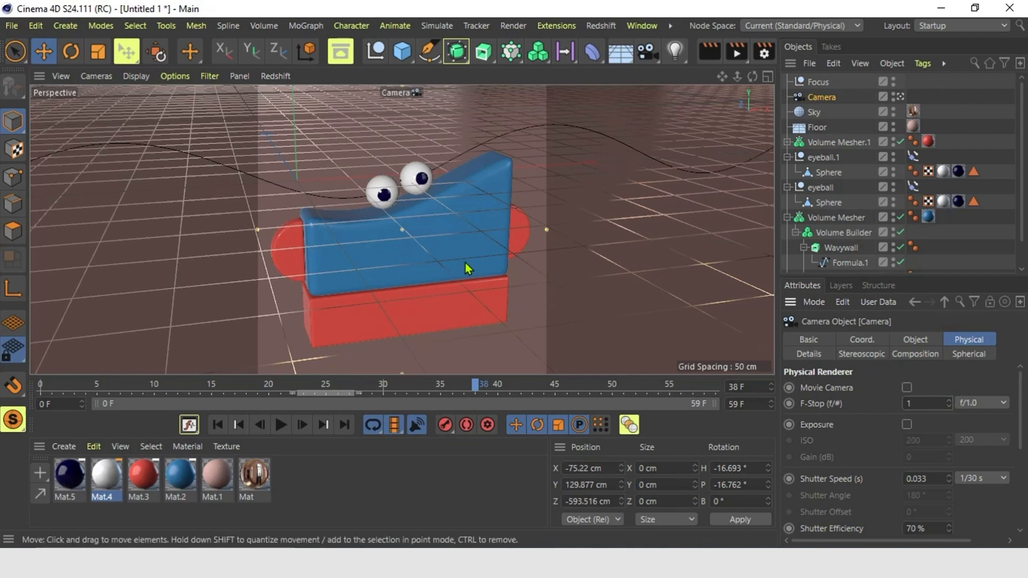
left_click_drag(916, 406, 899, 406)
type("0.8")
Test-render frame 38 to check the depth of field, and stop the render.
left_click(737, 51)
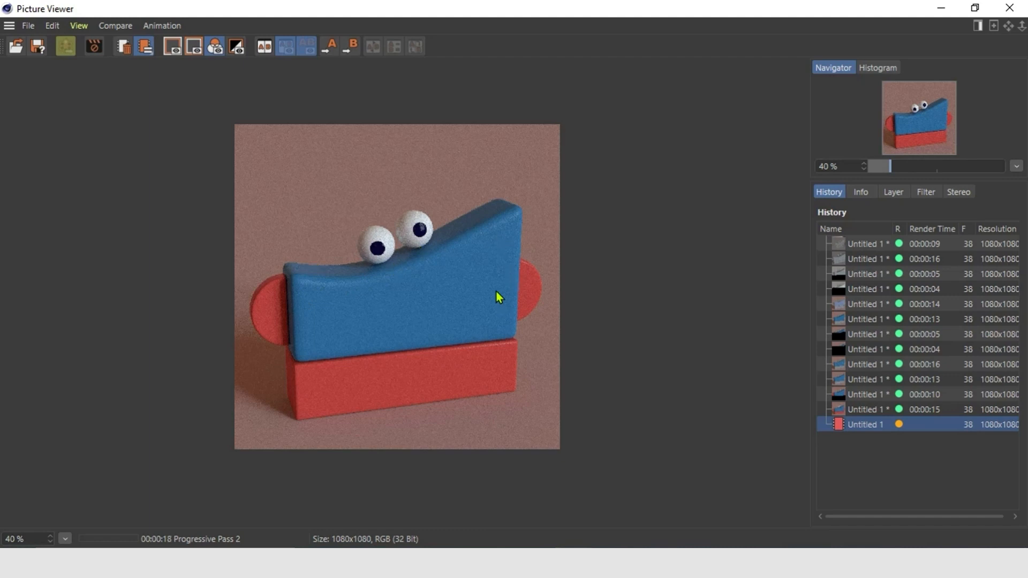
left_click(1009, 7)
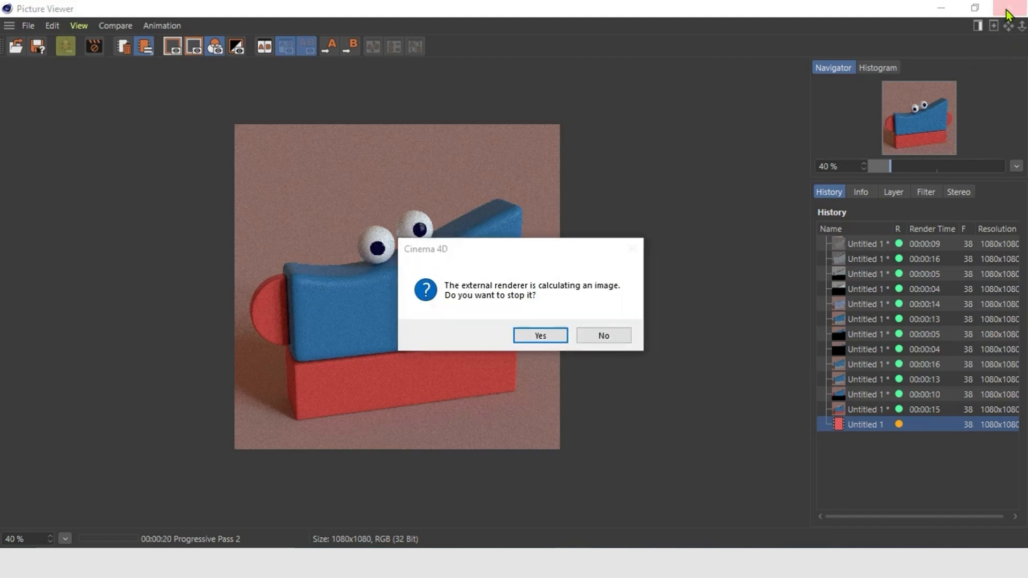
left_click(554, 331)
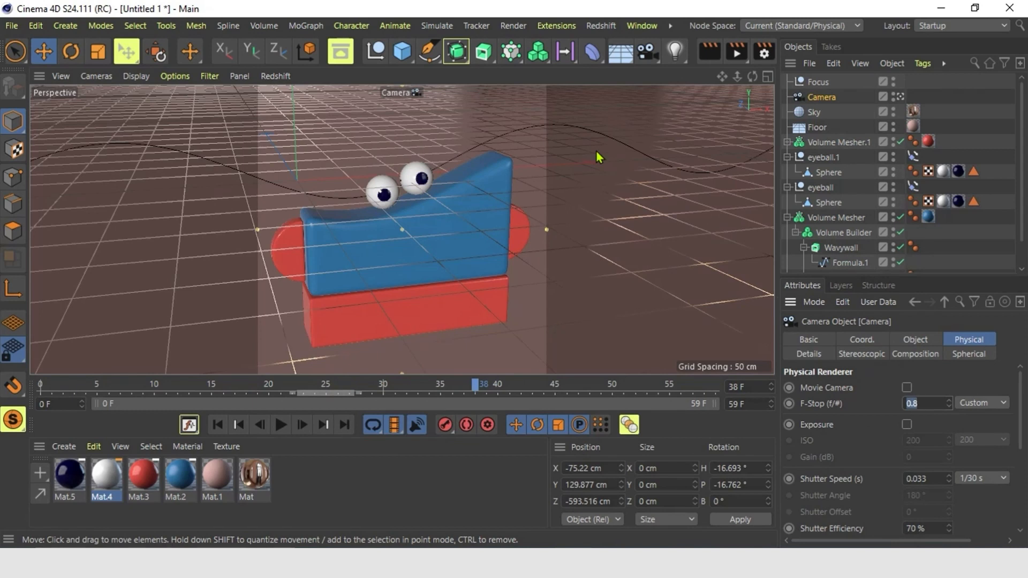
Add an area light to the scene and rotate it to a pitch of about 96°.
left_click(678, 56)
left_click(827, 99)
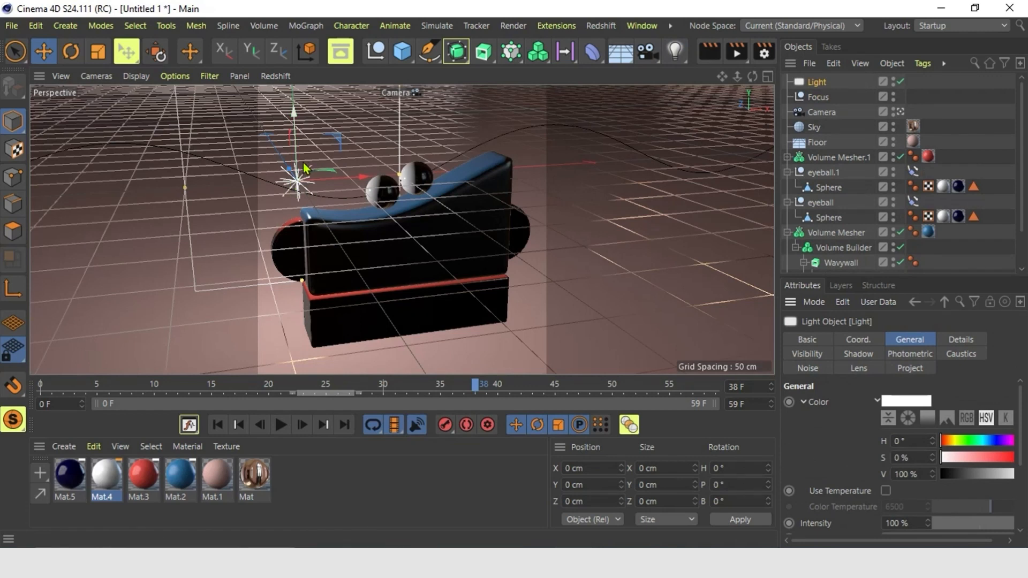
left_click(301, 147)
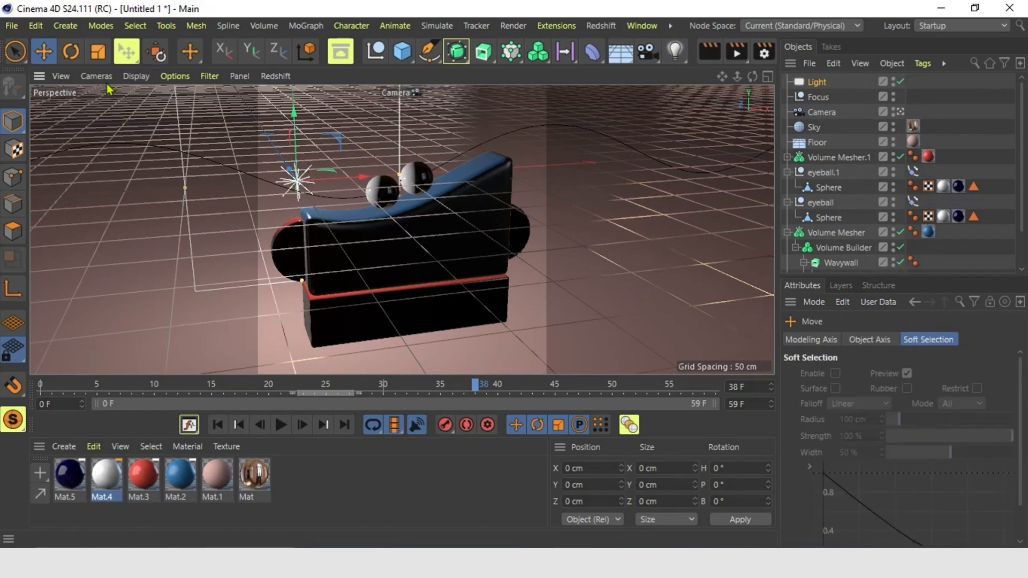
left_click(70, 52)
left_click_drag(305, 214, 300, 325)
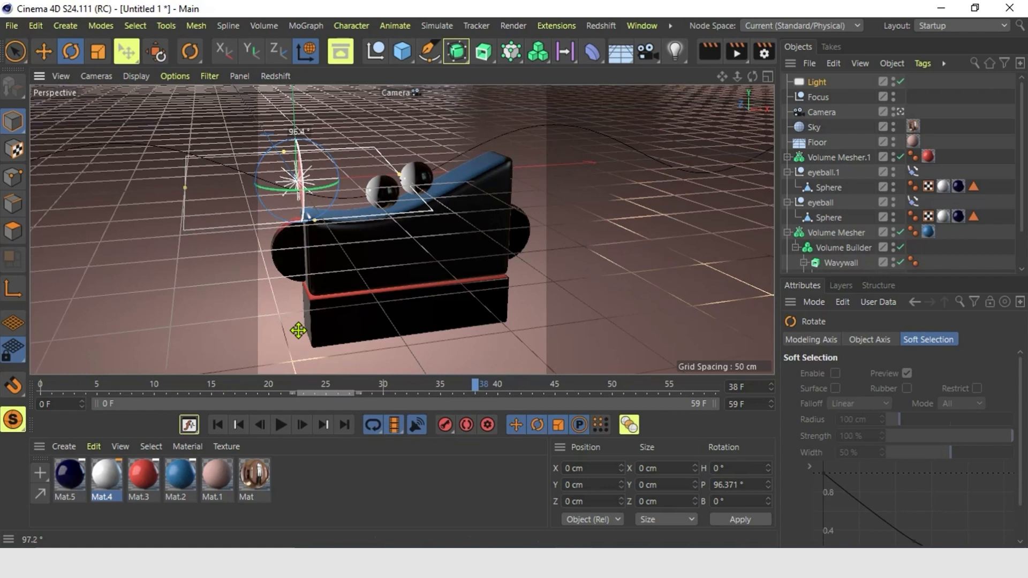
Move the area light beside the model on the negative X side, to X about -468 cm, and turn it upright.
left_click(41, 56)
left_click_drag(293, 138, 244, 102)
left_click(96, 53)
left_click(72, 52)
left_click(44, 52)
left_click(767, 76)
left_click_drag(563, 147, 479, 144)
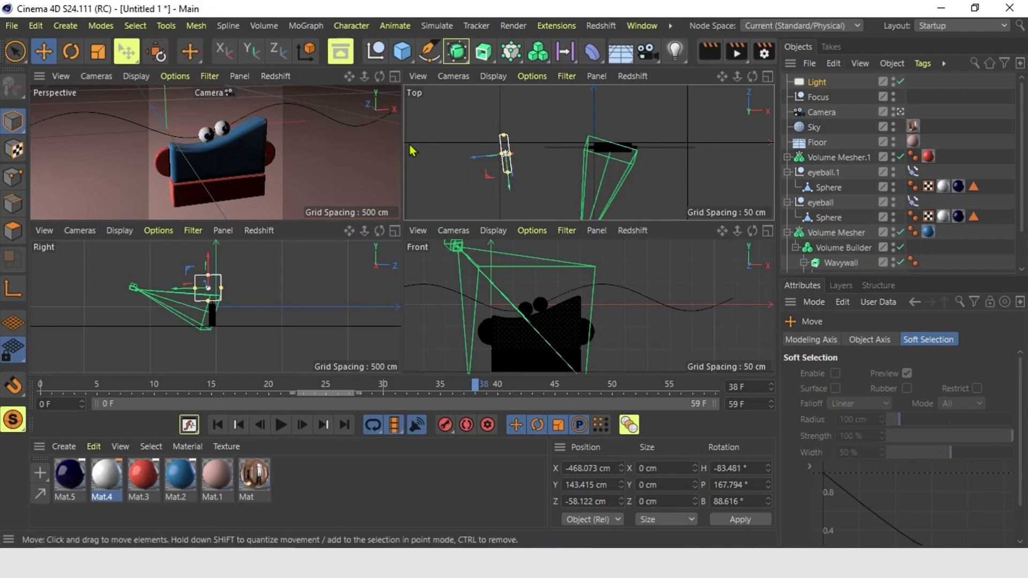
Turn the area light to a heading of about 90°, enlarge it, and move it out to X about -516 cm.
left_click(72, 52)
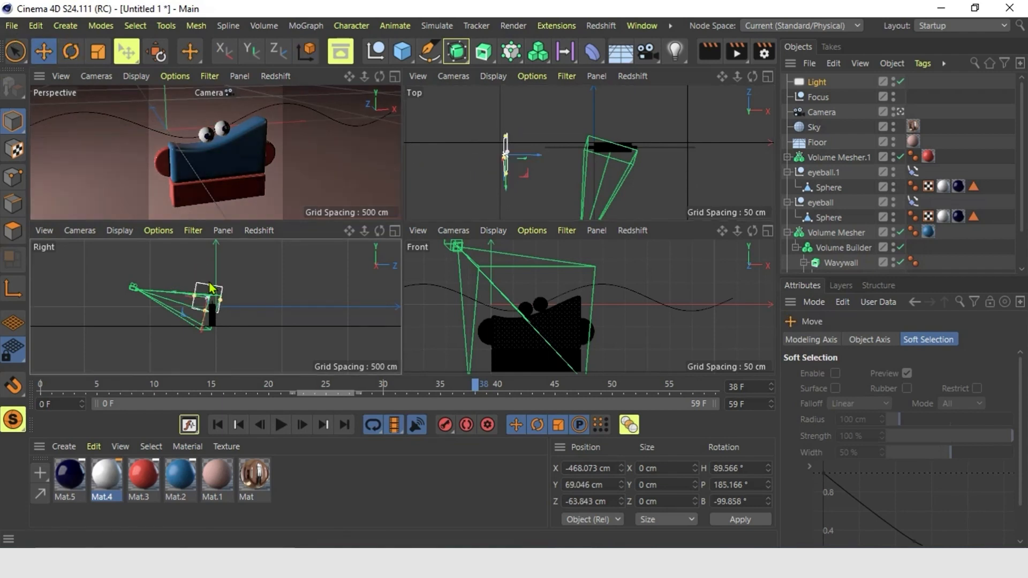
left_click_drag(209, 285, 234, 310)
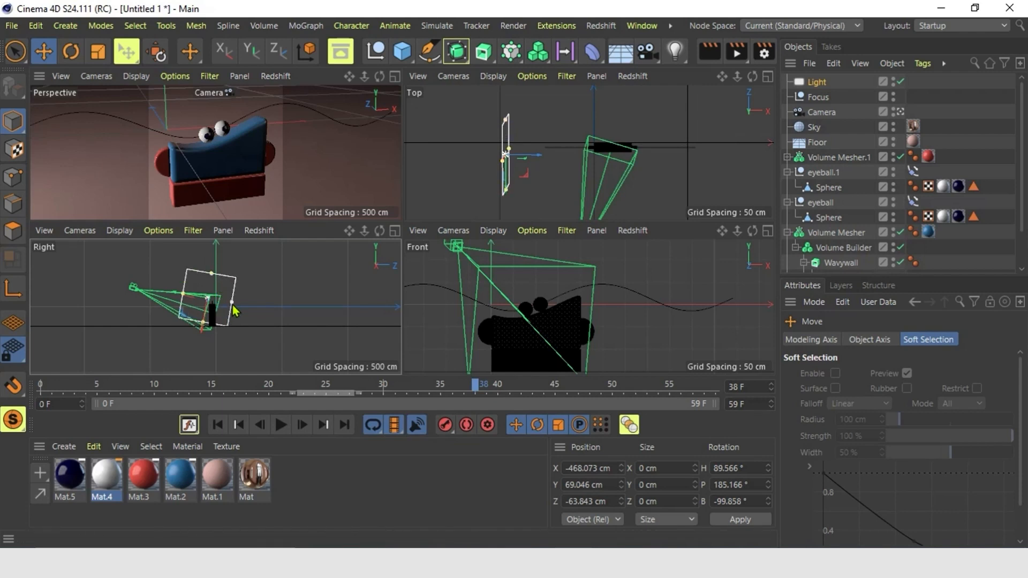
left_click_drag(537, 160, 528, 162)
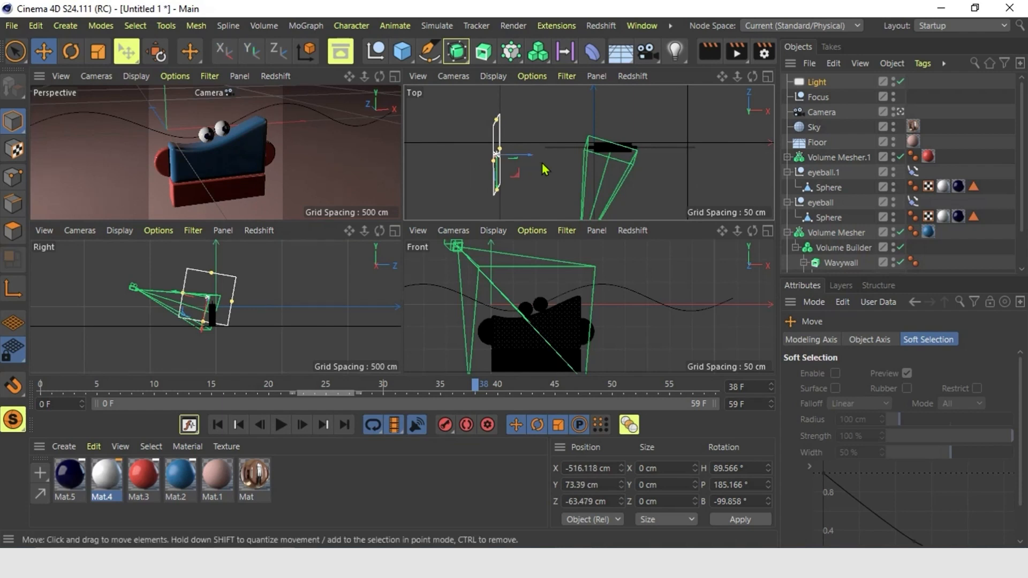
Test-render frame 38 with the area light and lower the light's intensity.
left_click(264, 146)
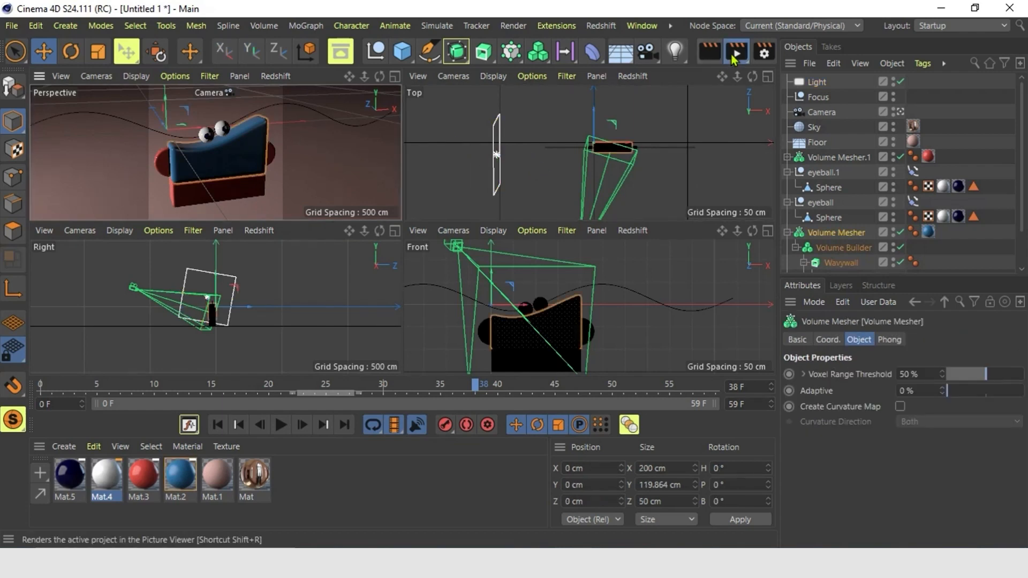
left_click(732, 54)
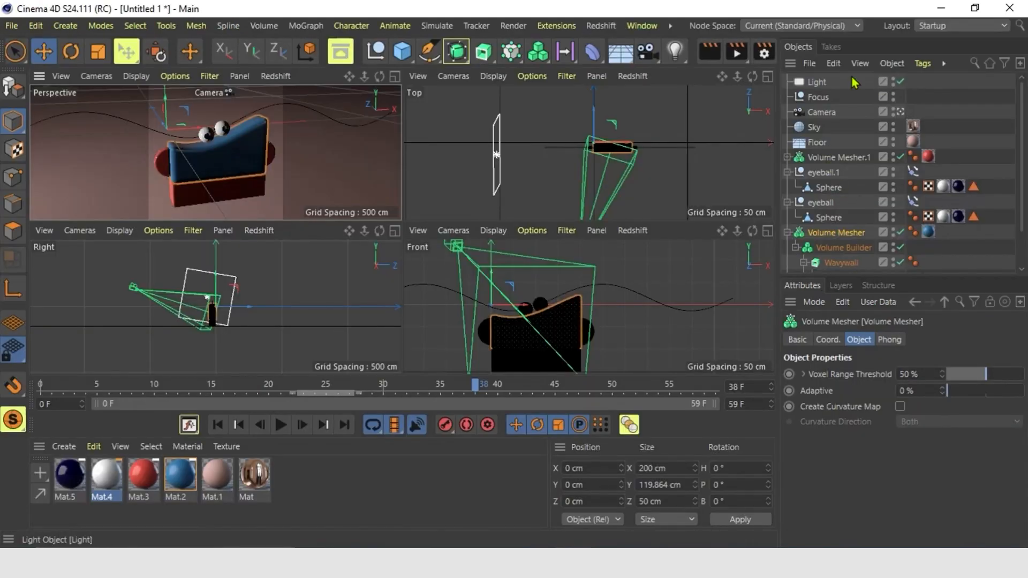
left_click(853, 81)
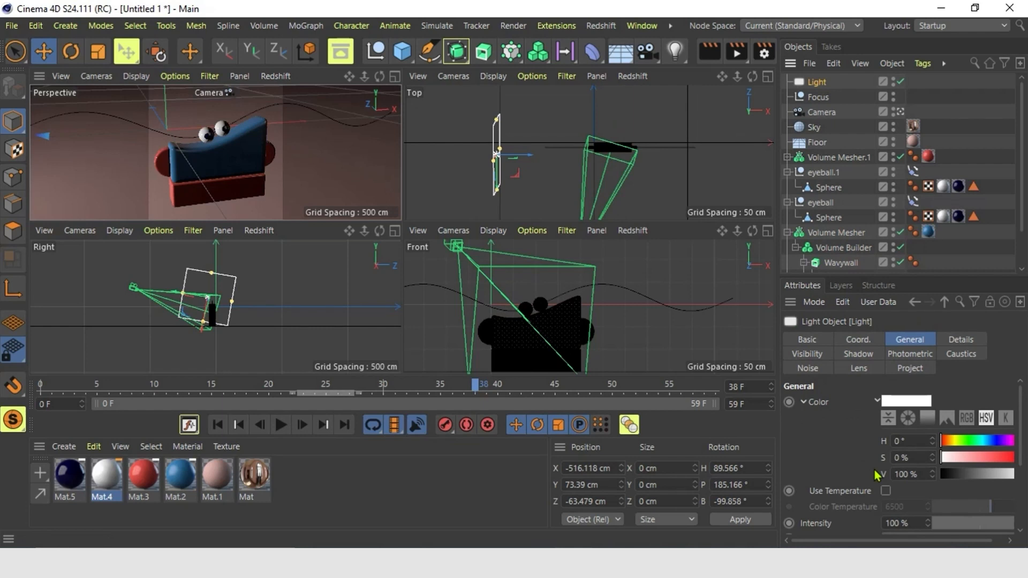
left_click_drag(985, 525, 948, 537)
Test-render frame 38 with the dimmed side light, stop the render, and set the light's intensity to 31%.
left_click(835, 232)
left_click(736, 51)
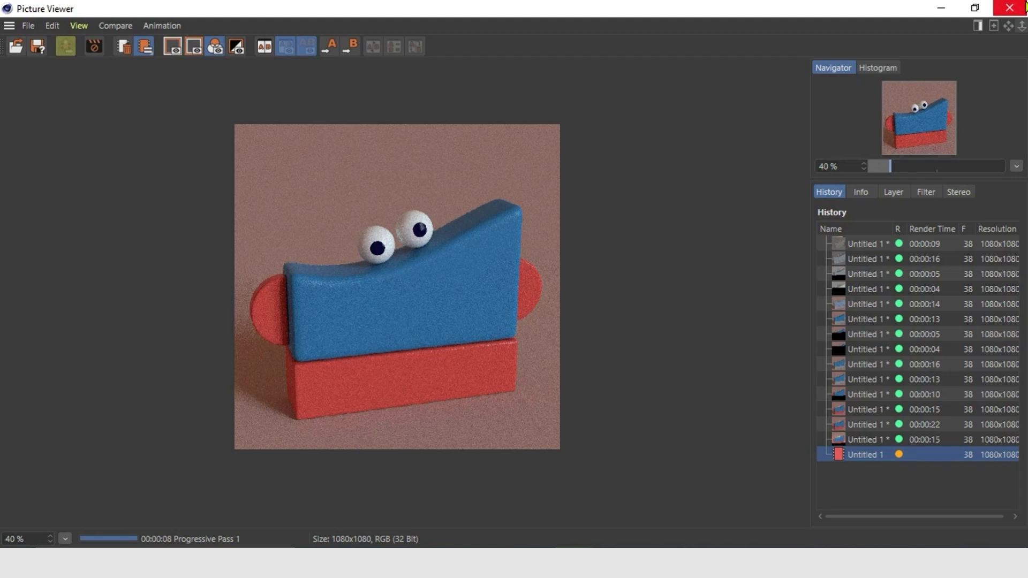
left_click(1009, 7)
left_click(540, 335)
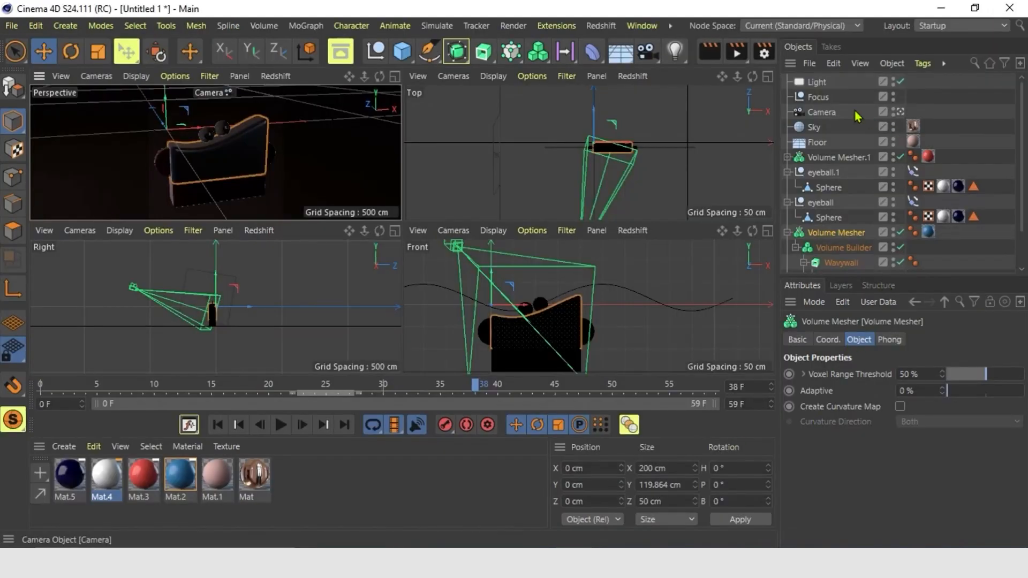
left_click(817, 82)
left_click_drag(952, 530, 961, 531)
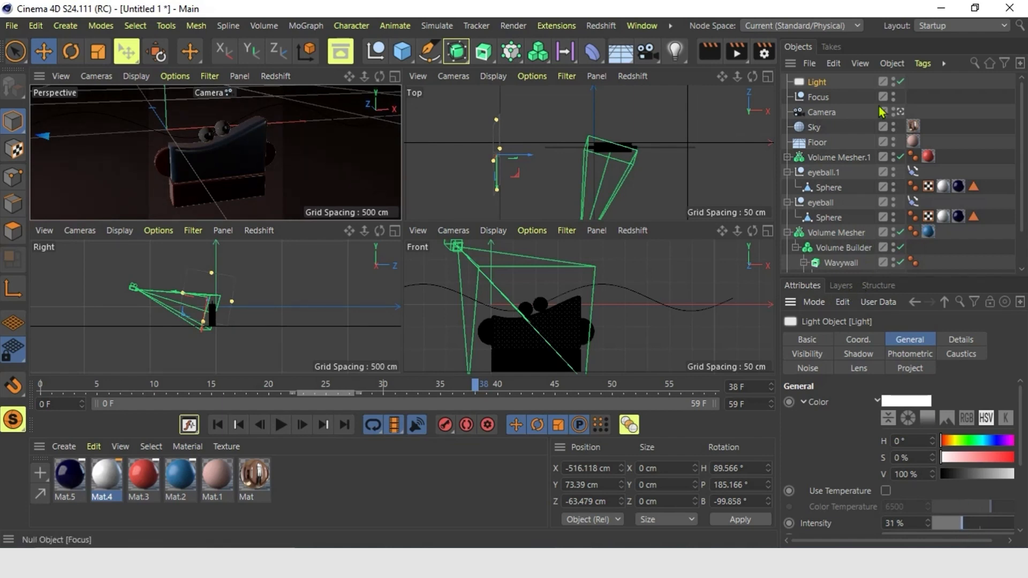
Add a second area light, rotate it to a pitch of about 87°, and move it to X about 92 cm.
left_click(674, 53)
left_click(816, 99)
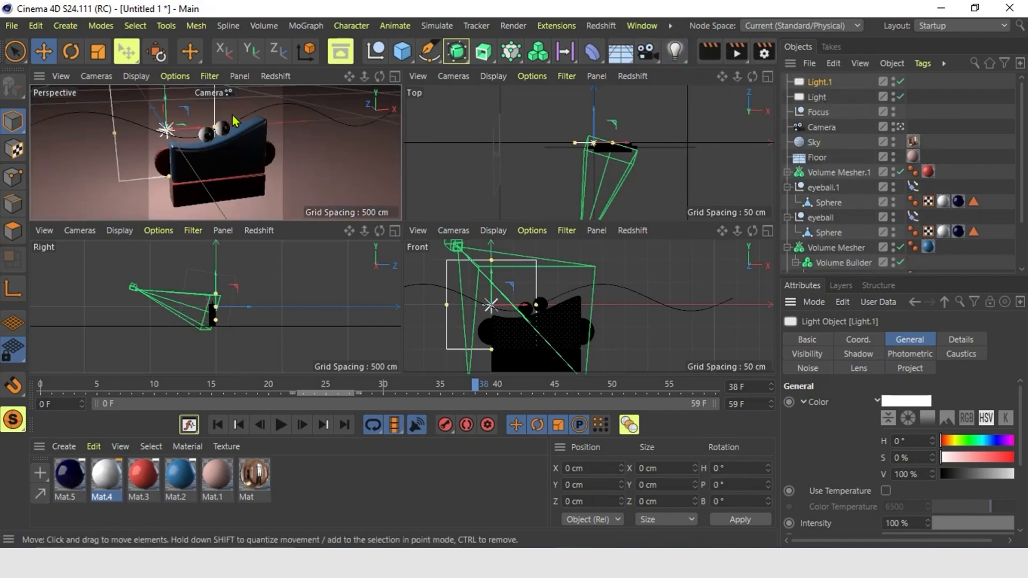
left_click(71, 52)
left_click_drag(170, 115, 482, 291)
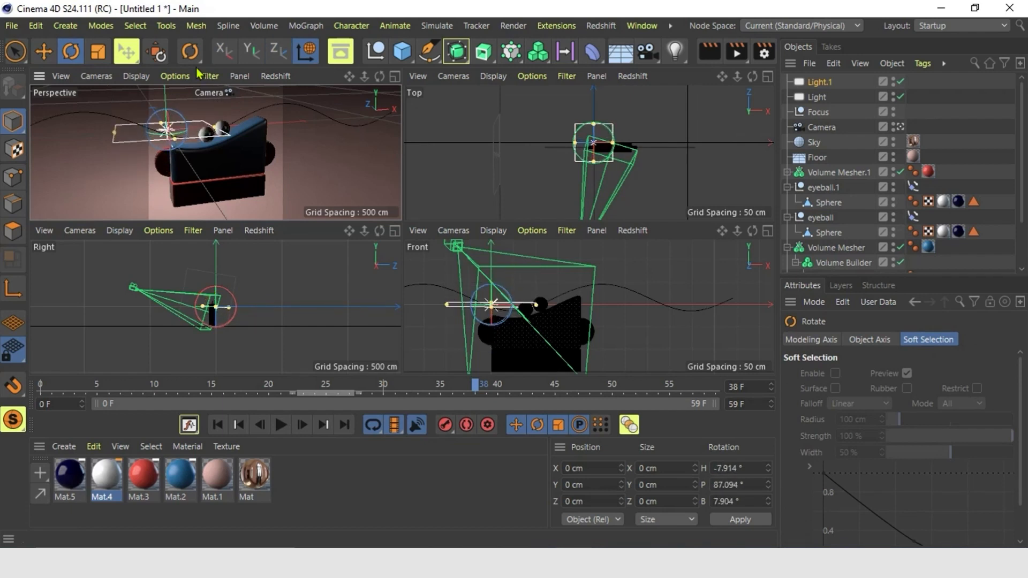
left_click(43, 51)
left_click_drag(632, 151, 645, 152)
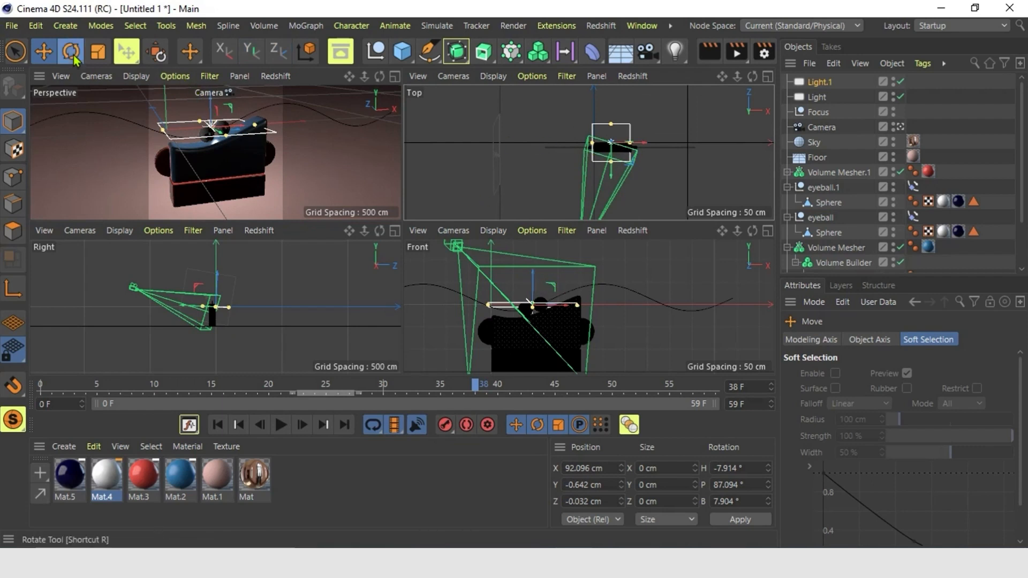
Rotate the second area light to a pitch of about 258° and raise it above the model to Y about 380 cm.
key("r")
left_click_drag(217, 116, 220, 187)
left_click_drag(214, 131, 212, 140)
left_click(46, 56)
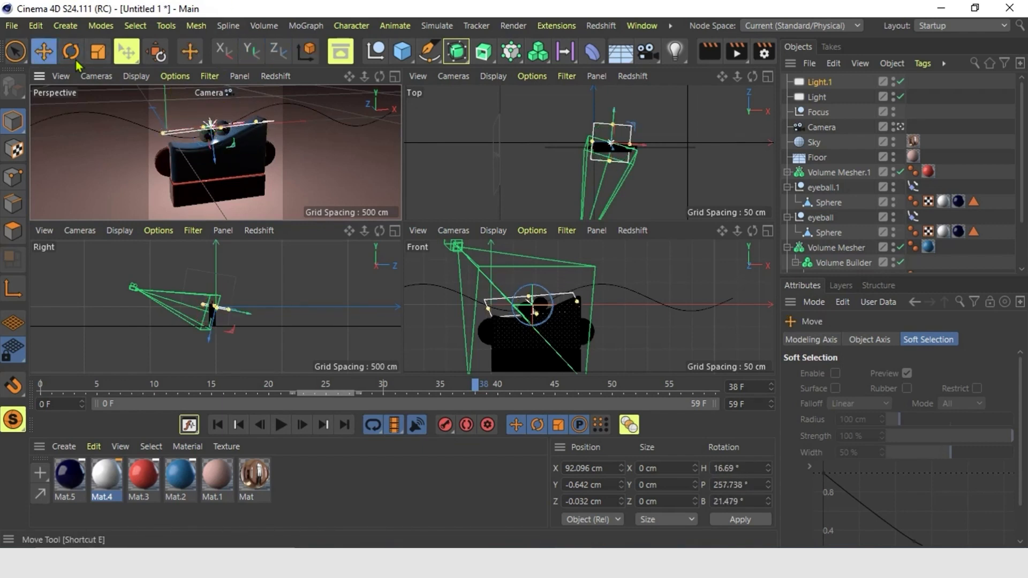
left_click_drag(540, 340, 527, 243)
left_click_drag(213, 251, 211, 229)
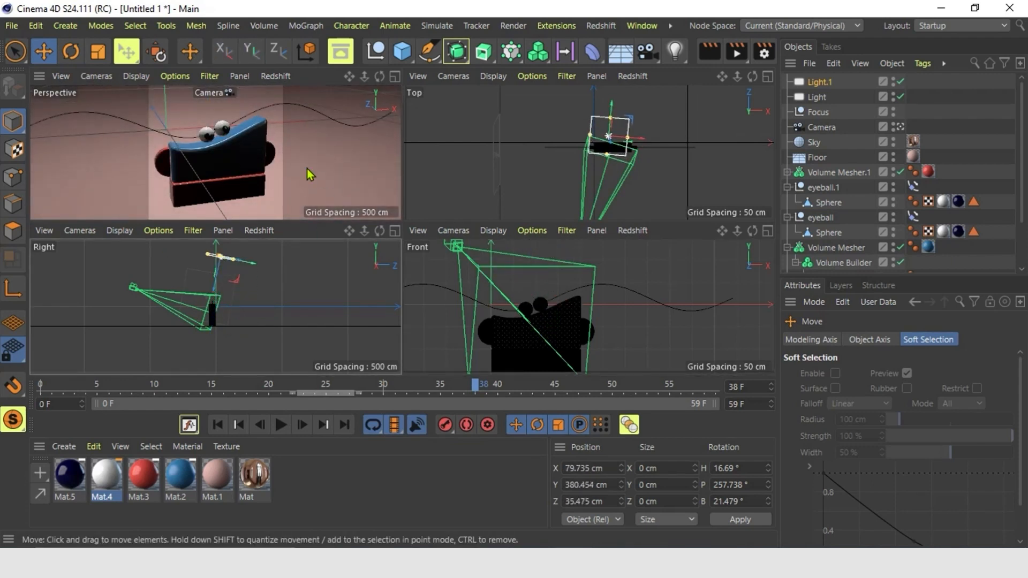
Test-render frame 38 with the overhead light, stop the render, and set Light.1's intensity to 11%.
left_click(307, 169)
left_click(737, 53)
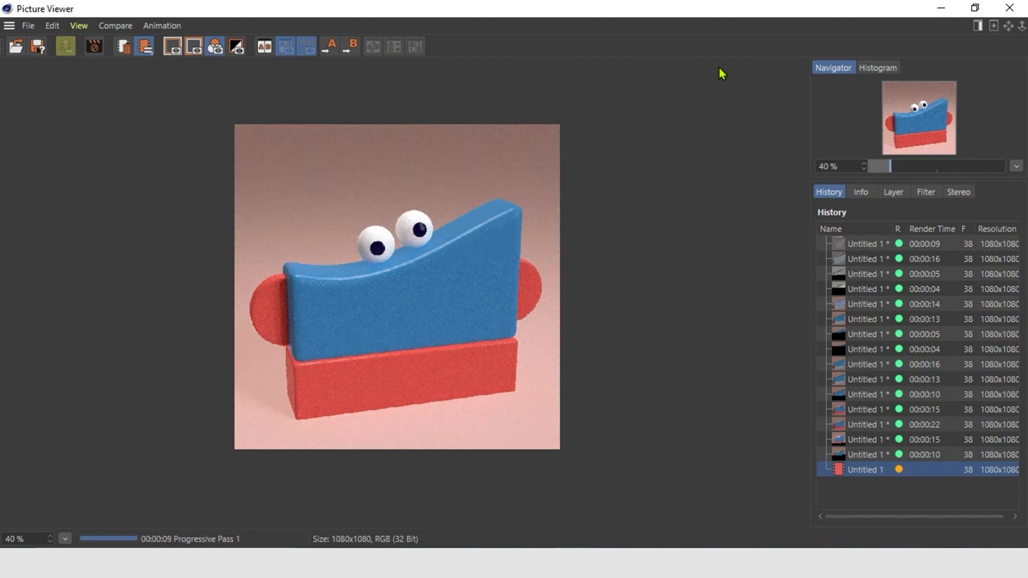
left_click(1009, 8)
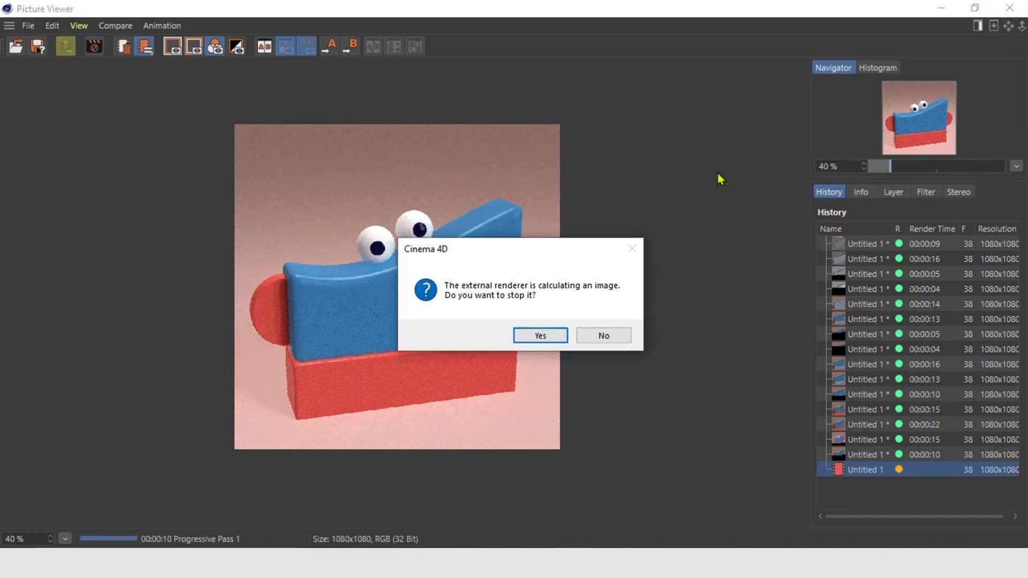
left_click(564, 336)
left_click(818, 82)
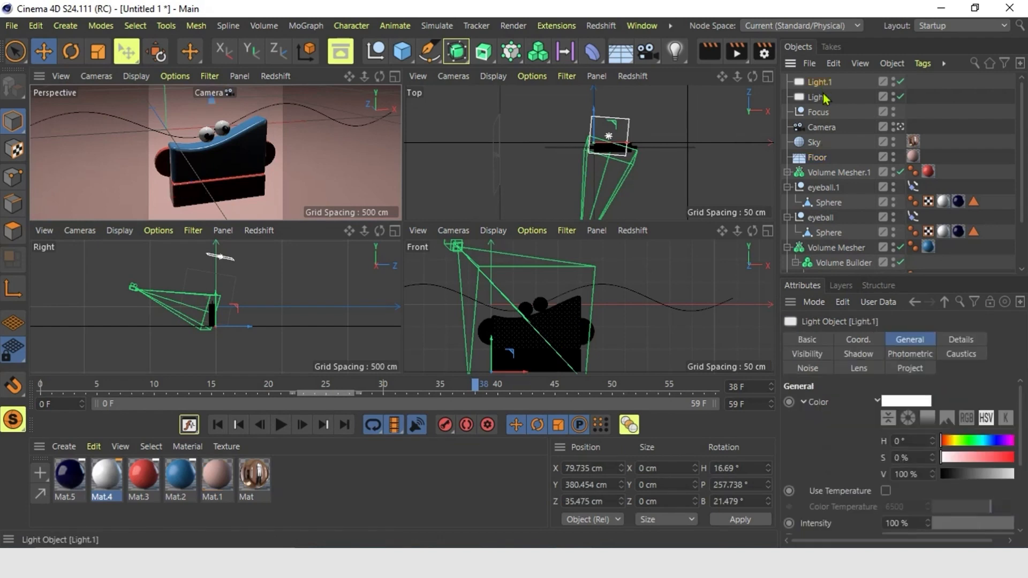
left_click_drag(958, 527, 944, 523)
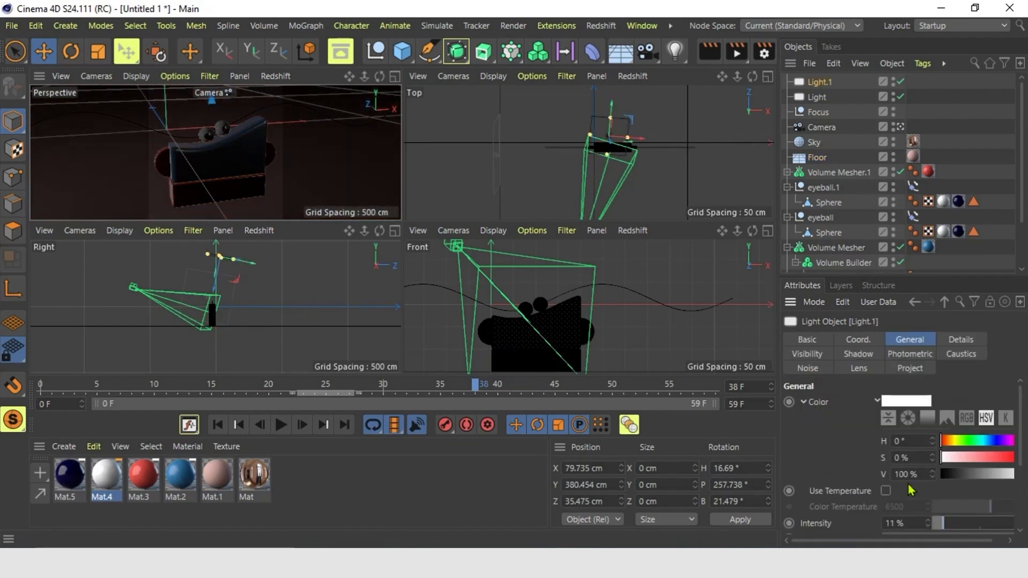
Test-render frame 38 to check the combined lighting of both area lights, and stop the render.
left_click(370, 149)
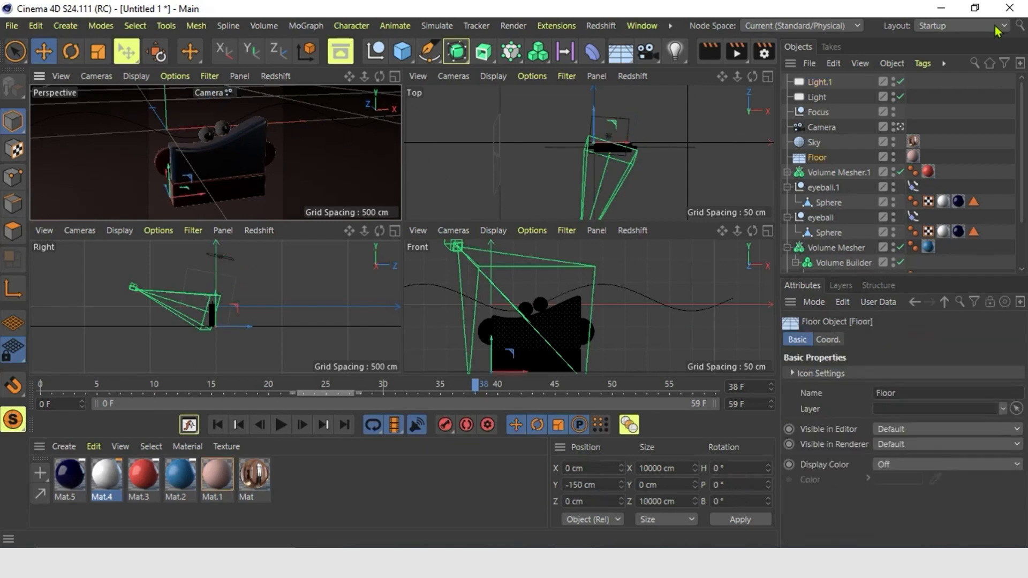
left_click(739, 52)
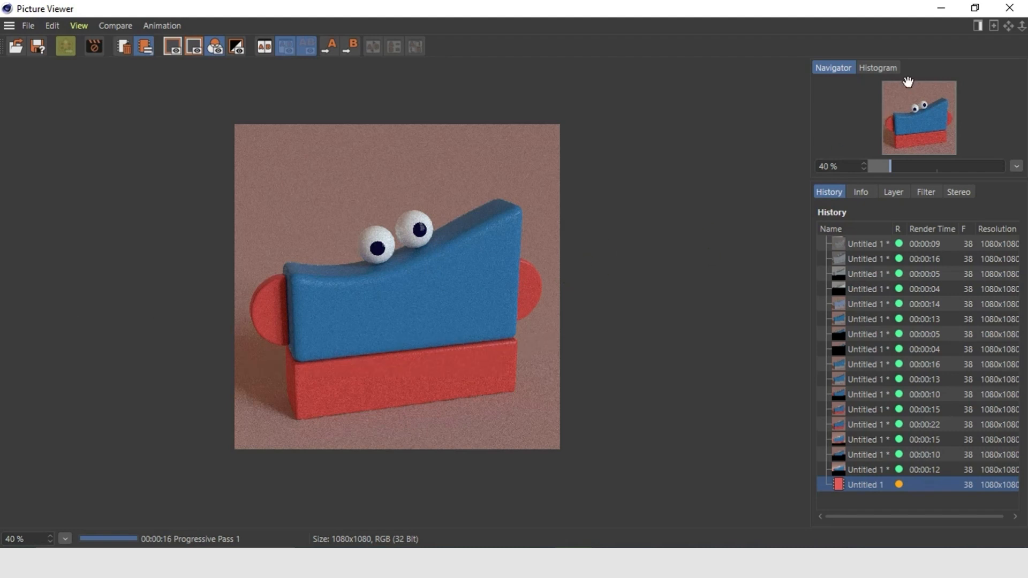
left_click(1018, 12)
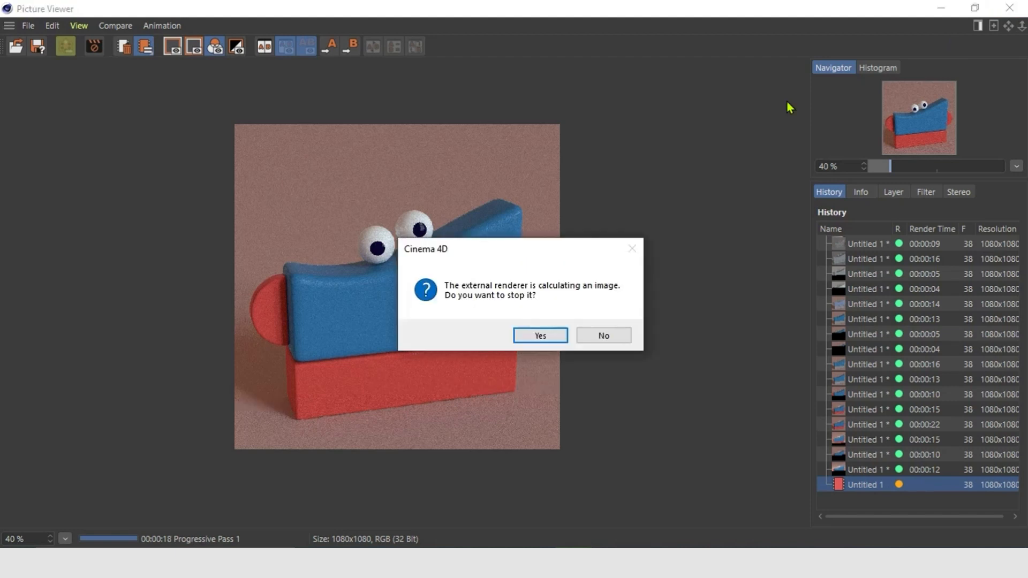
left_click(556, 335)
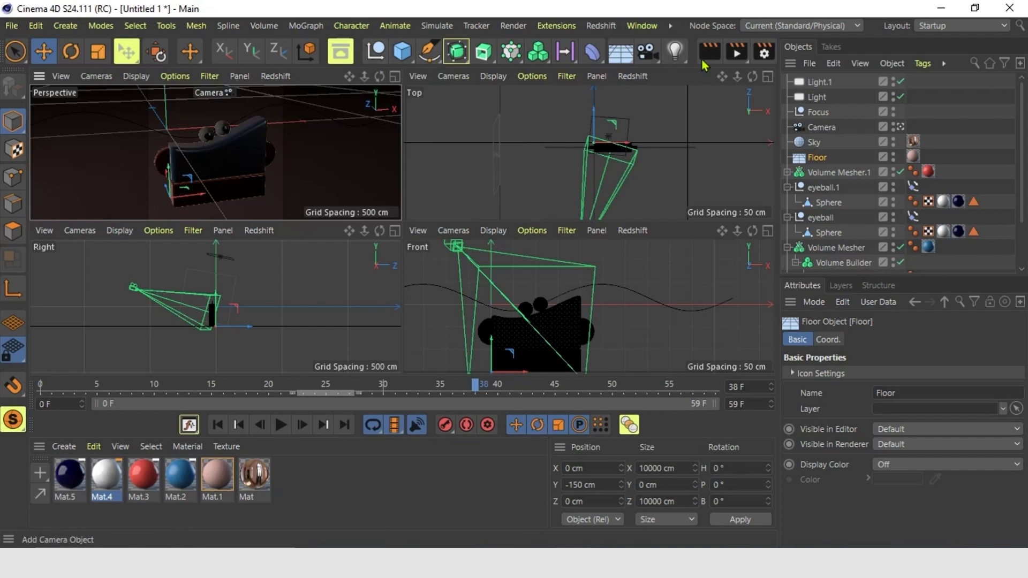
Set the Physical renderer's sampler to Adaptive and test-render frame 38.
left_click(765, 52)
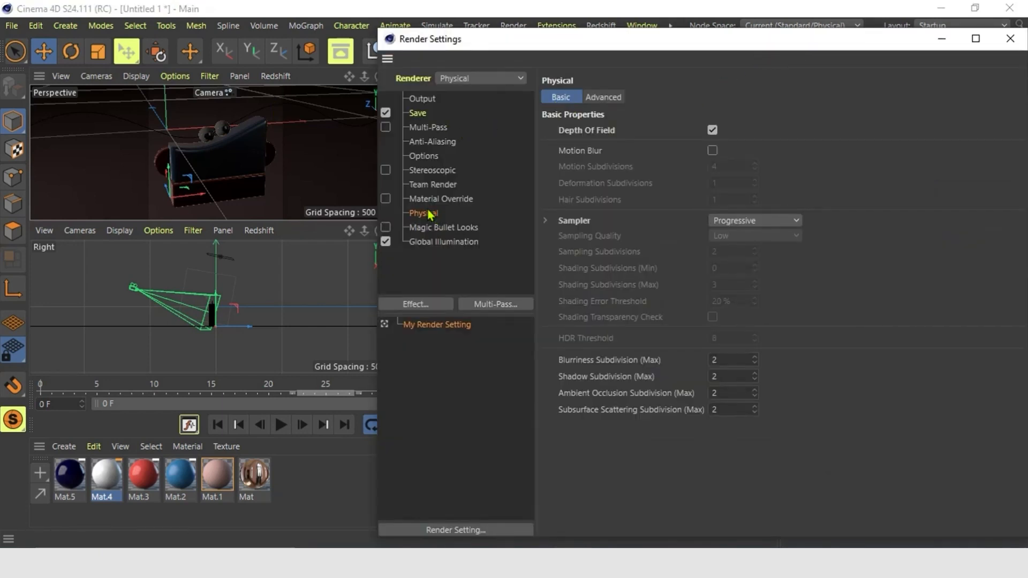
left_click(739, 221)
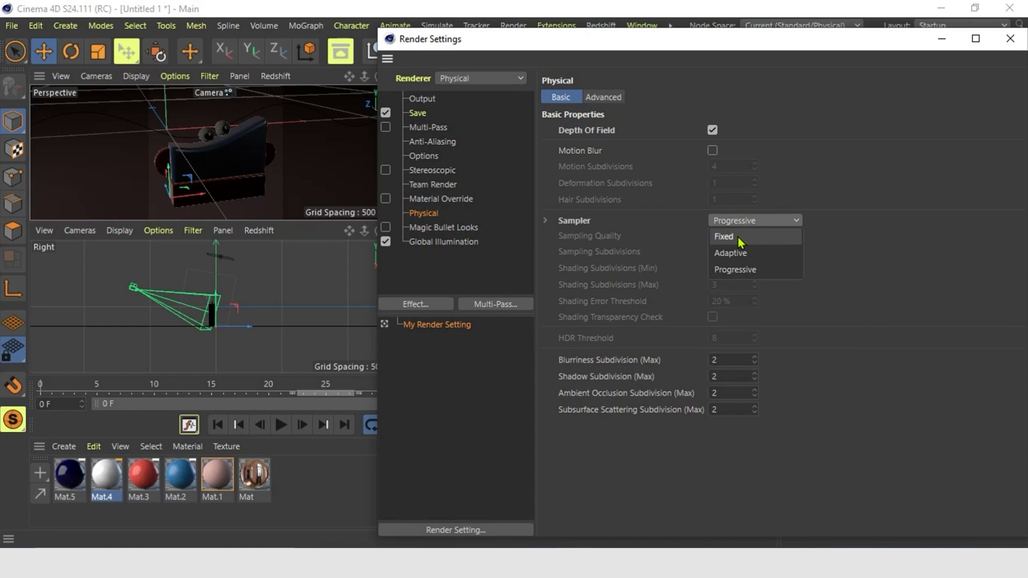
left_click(739, 255)
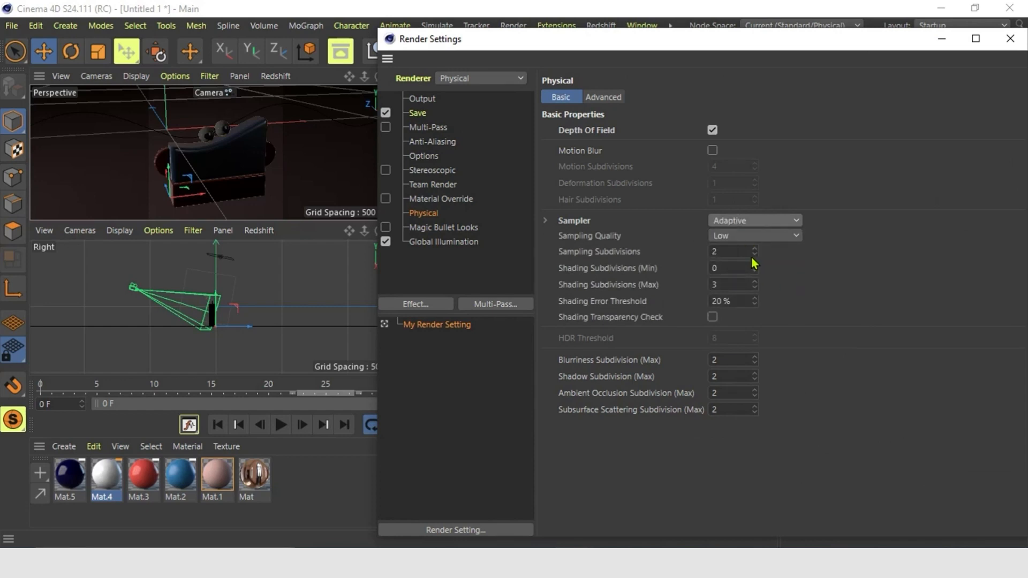
key("shift+r")
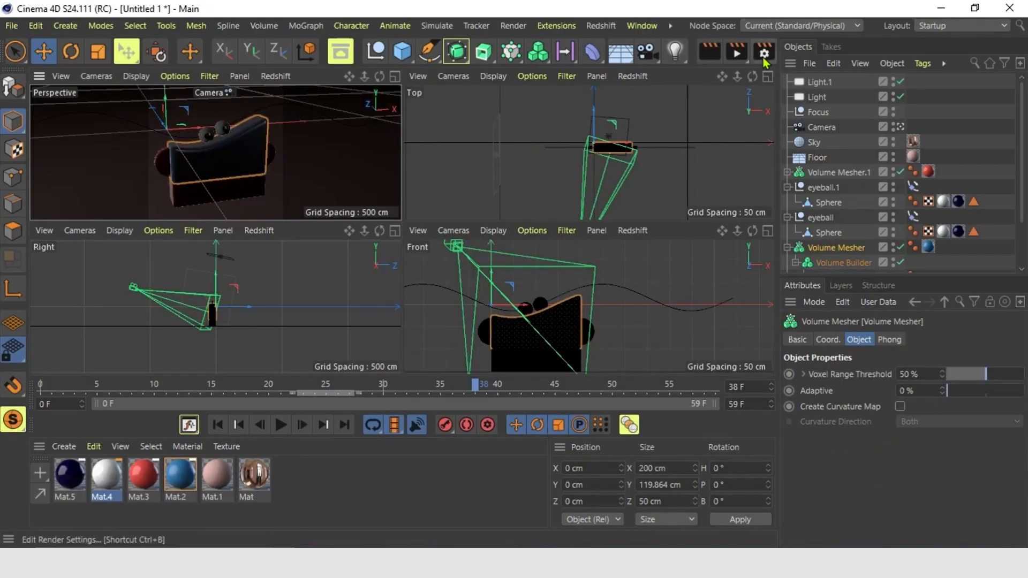
Try 4 Sampling Subdivisions for the Physical renderer, and set the value back to 2.
key("ctrl+b")
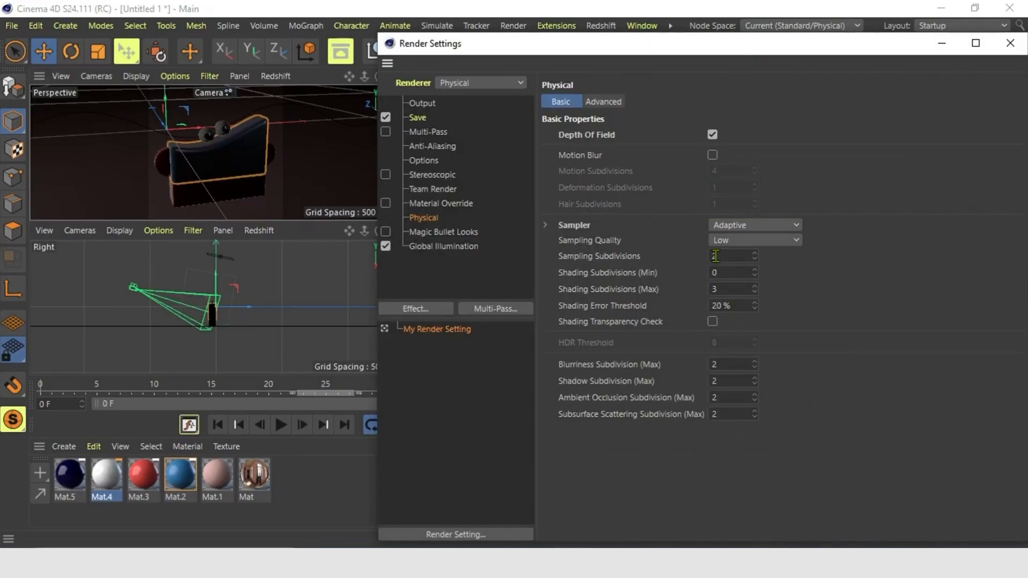
left_click_drag(720, 257, 698, 256)
key("Return")
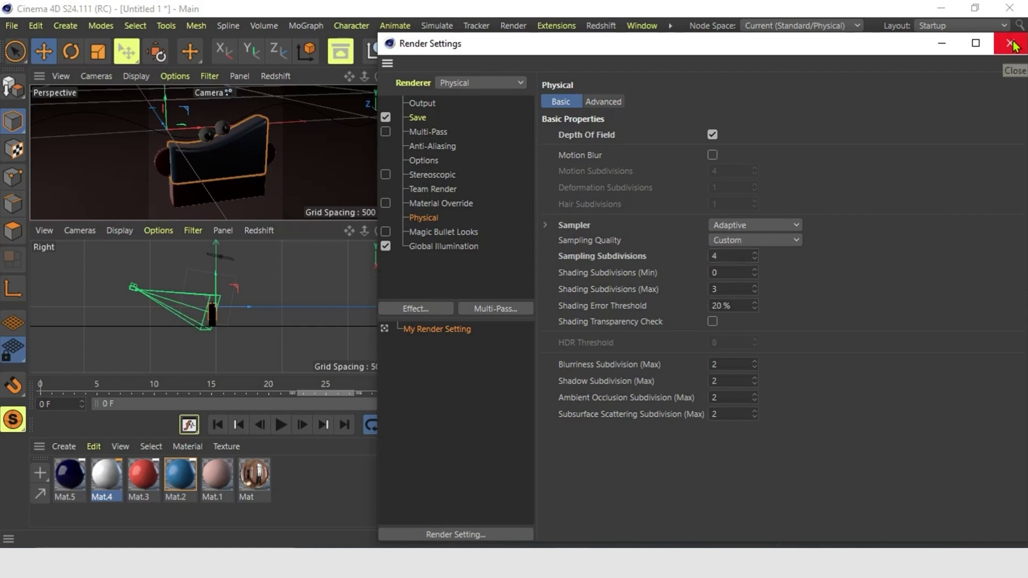
double_click(729, 256)
type("2")
key("Return")
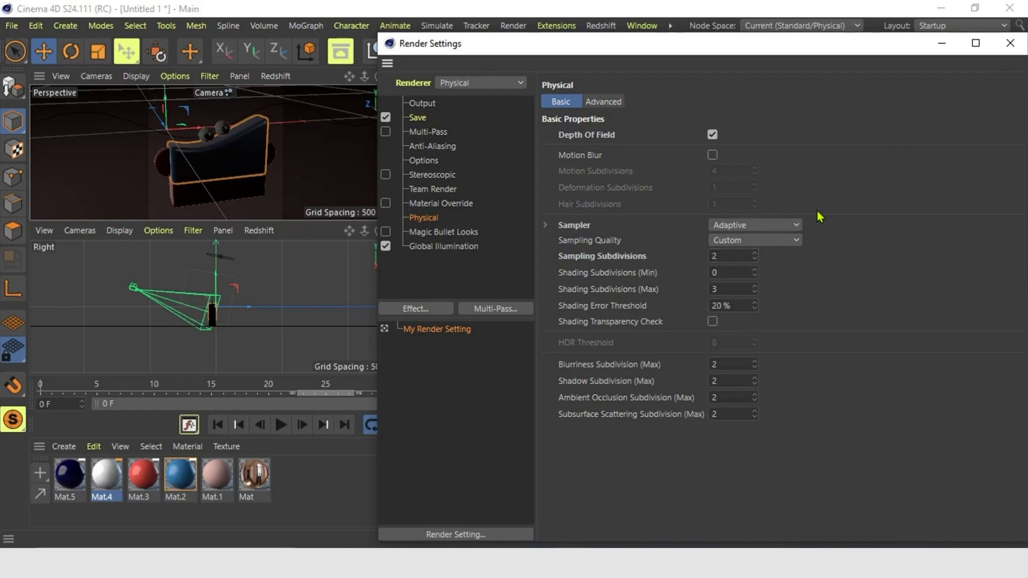
left_click(1010, 44)
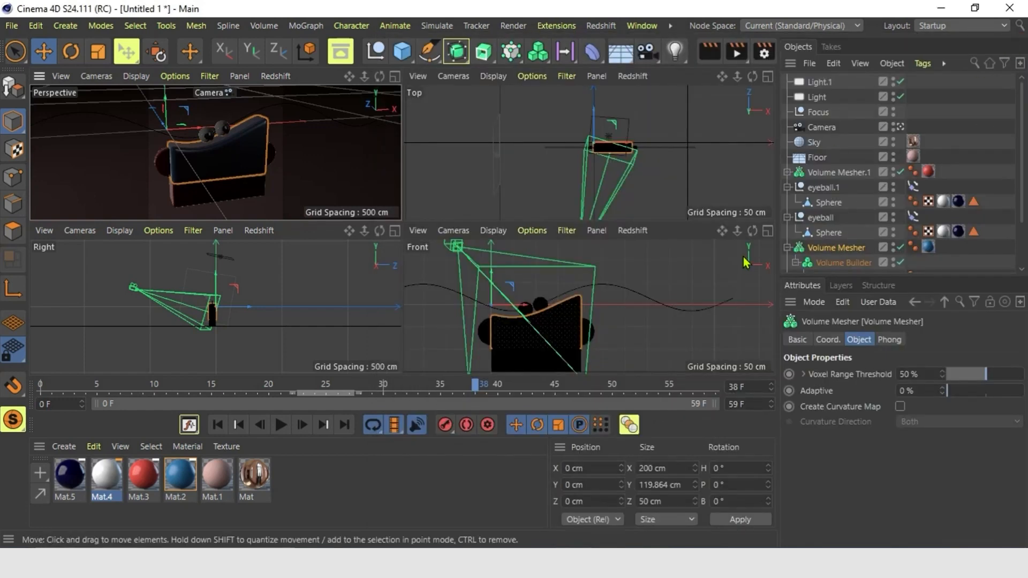
Set the output frame rate to 25 in the render settings.
left_click(760, 59)
left_click(423, 117)
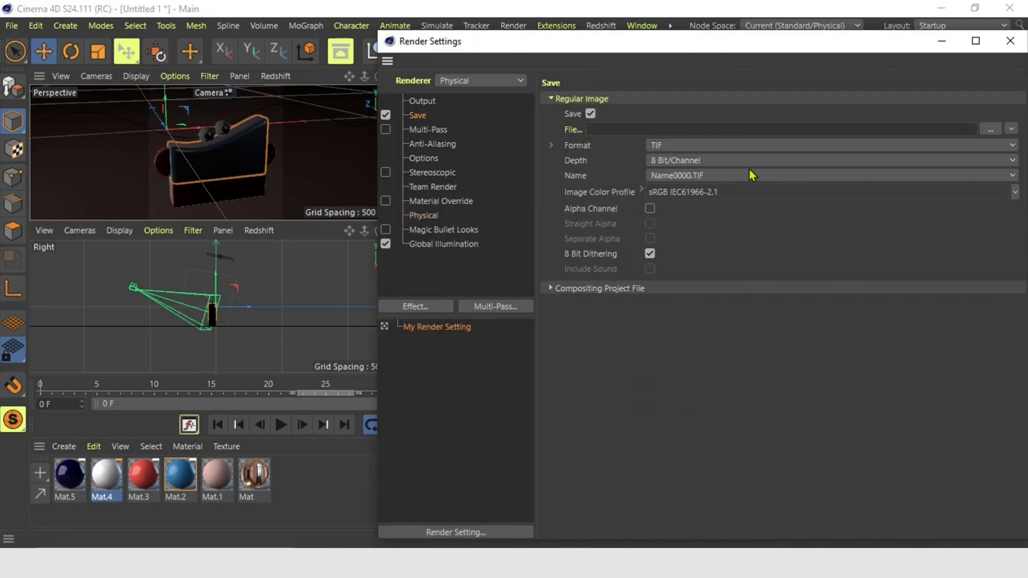
left_click(422, 101)
double_click(659, 264)
type("25")
key("Return")
Set the output frame range from 0 F to 59 F and choose All Frames as the range mode.
double_click(651, 300)
type("0")
key("Tab")
type("59")
key("Return")
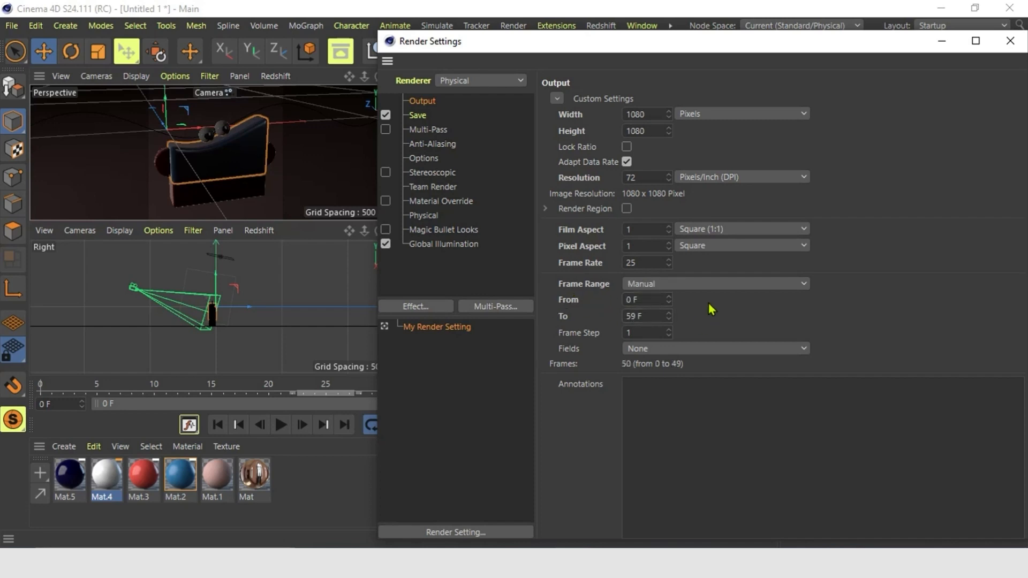
left_click(645, 285)
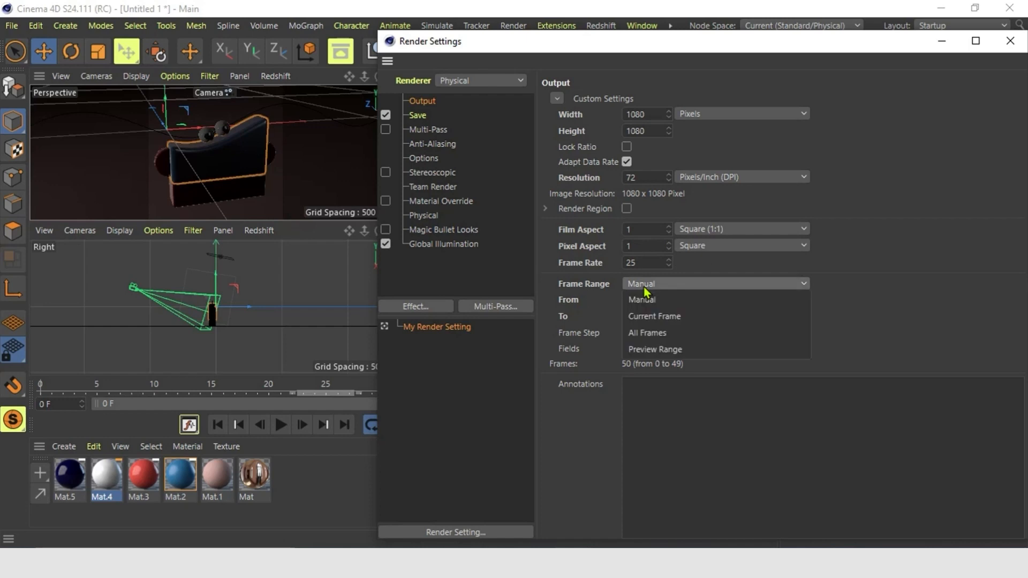
left_click(647, 333)
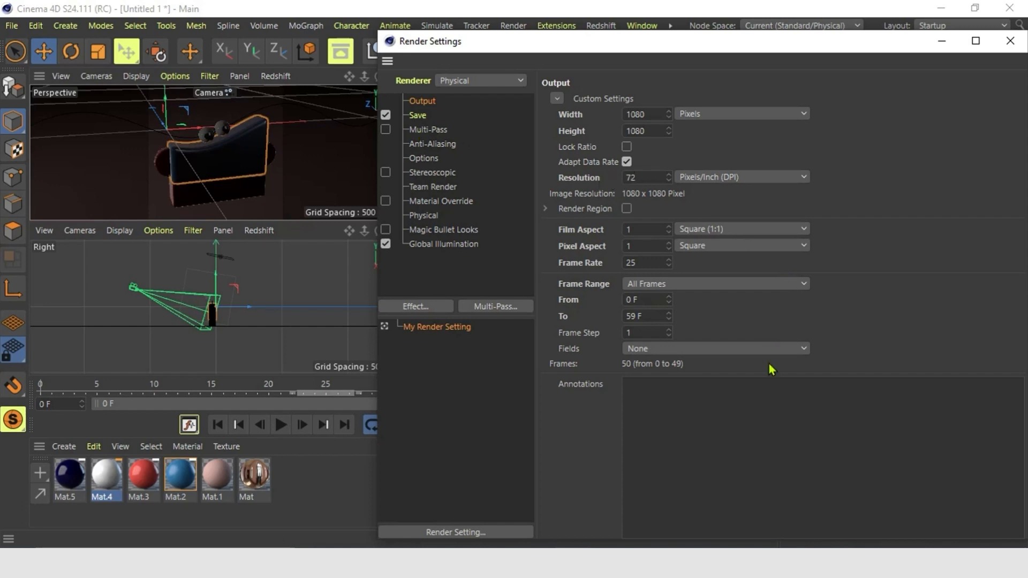
Set the rendered images to save as RollingEyes in the Tut_31 Render folder, and close the render settings.
left_click(415, 116)
left_click(991, 129)
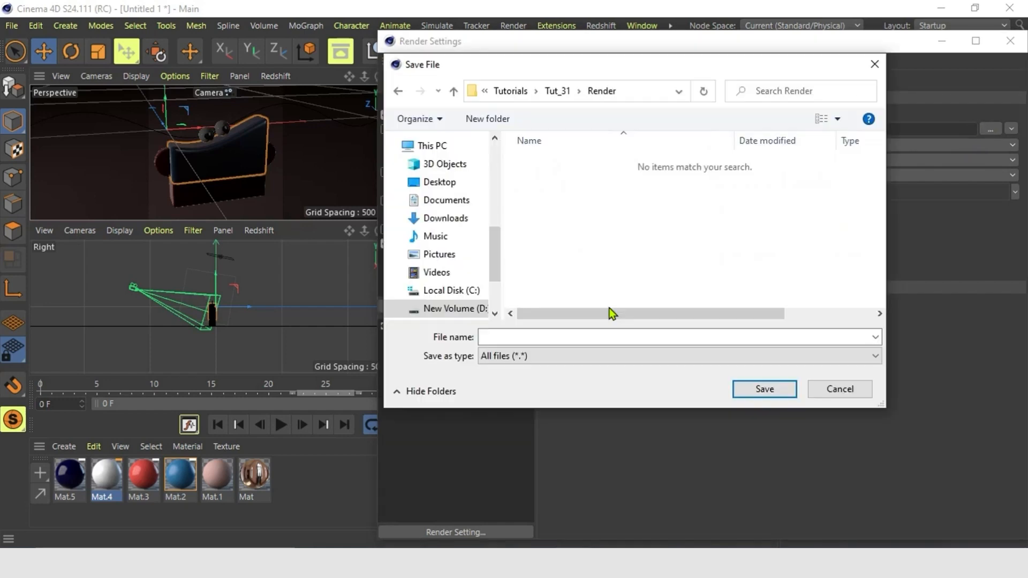
type("Rolling")
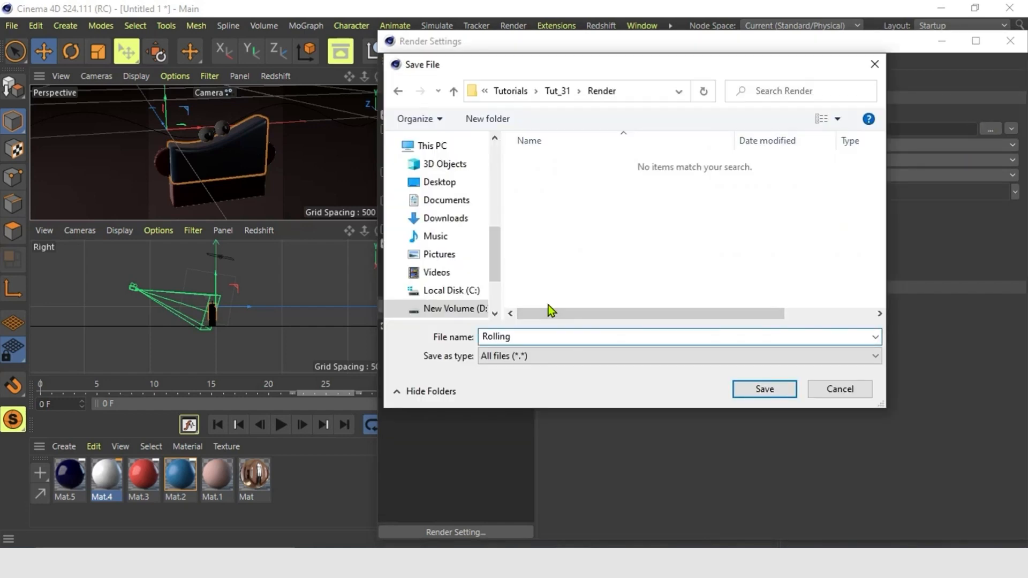
type("Eyes")
left_click(757, 395)
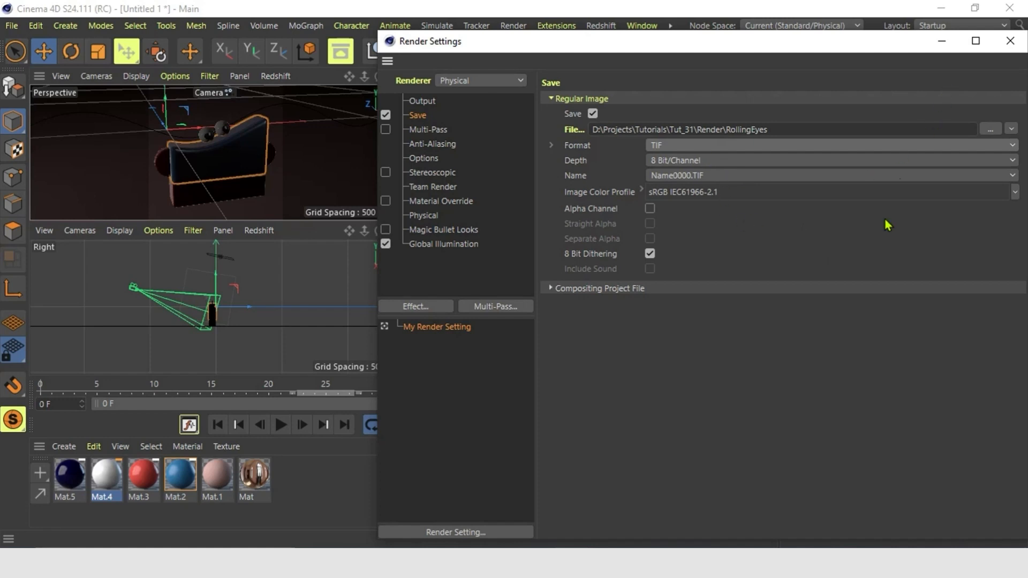
left_click(1009, 41)
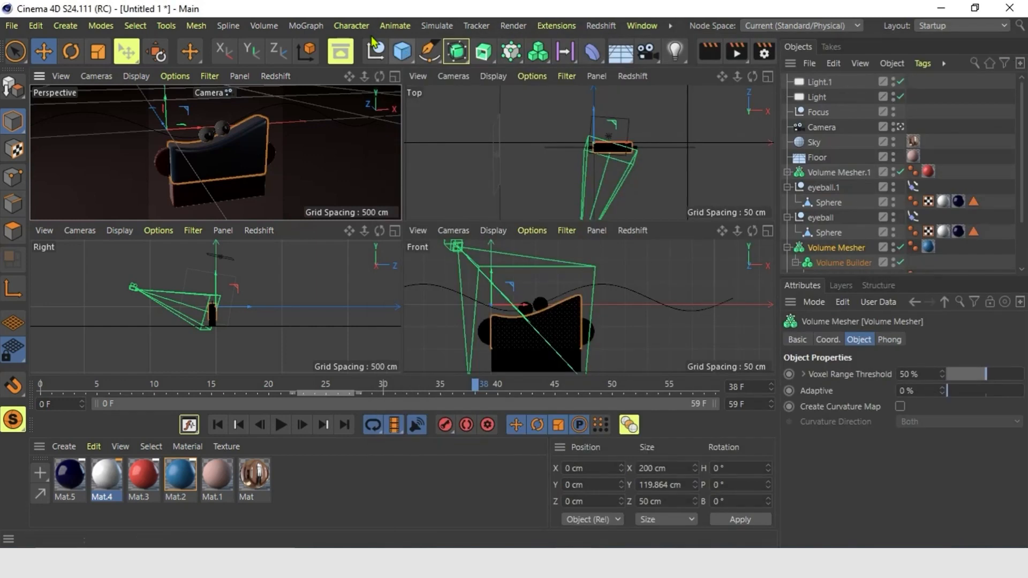
Add the RollingEyes.c4d project to the Render Queue and start rendering the queued job.
left_click(513, 27)
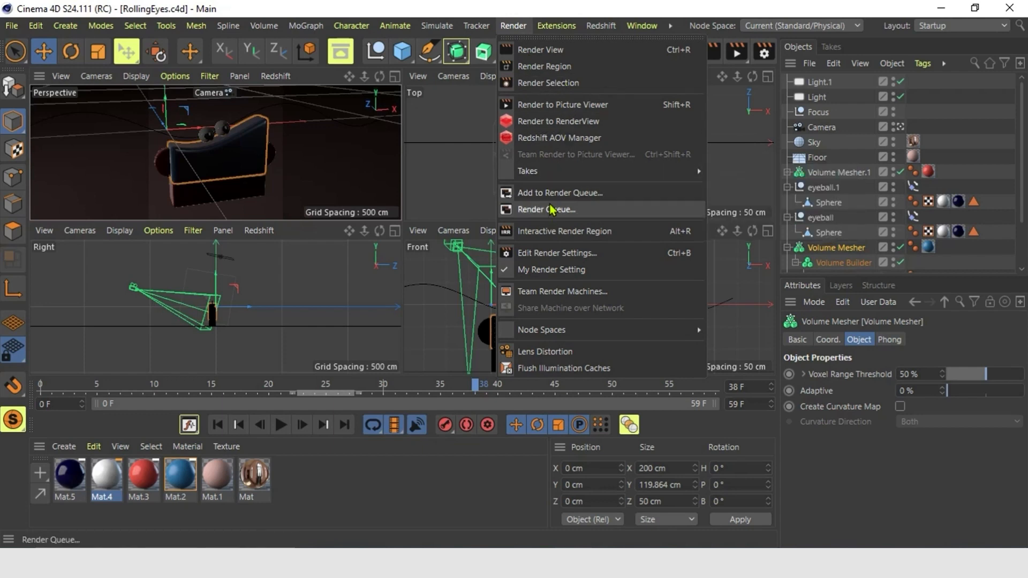
left_click(558, 192)
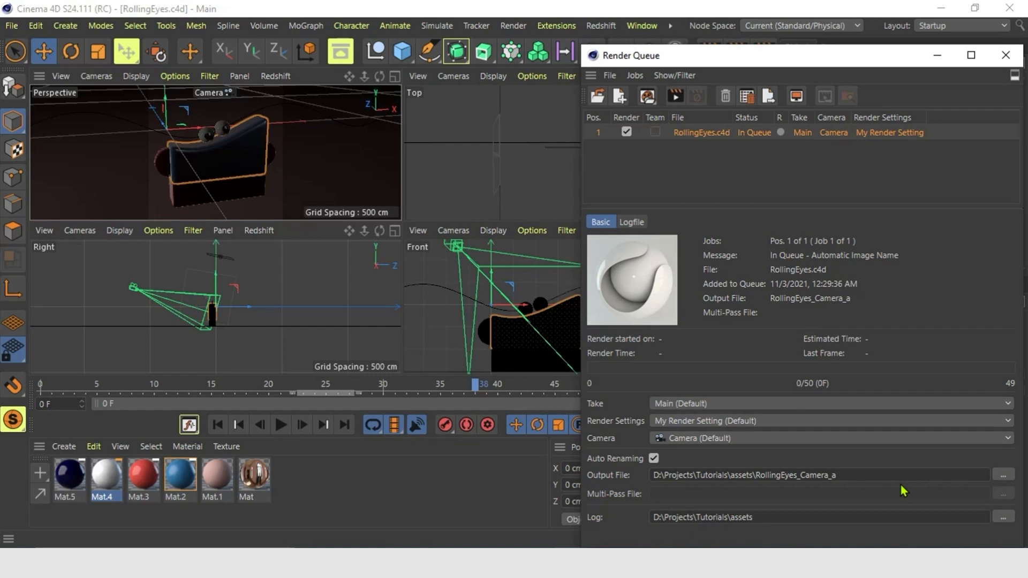
left_click_drag(732, 59, 613, 31)
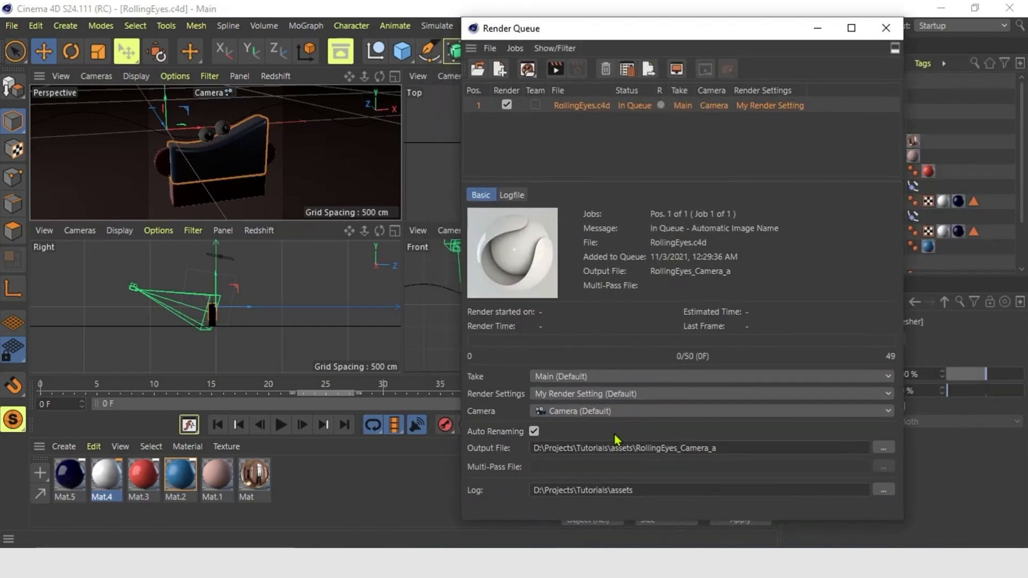
left_click(557, 65)
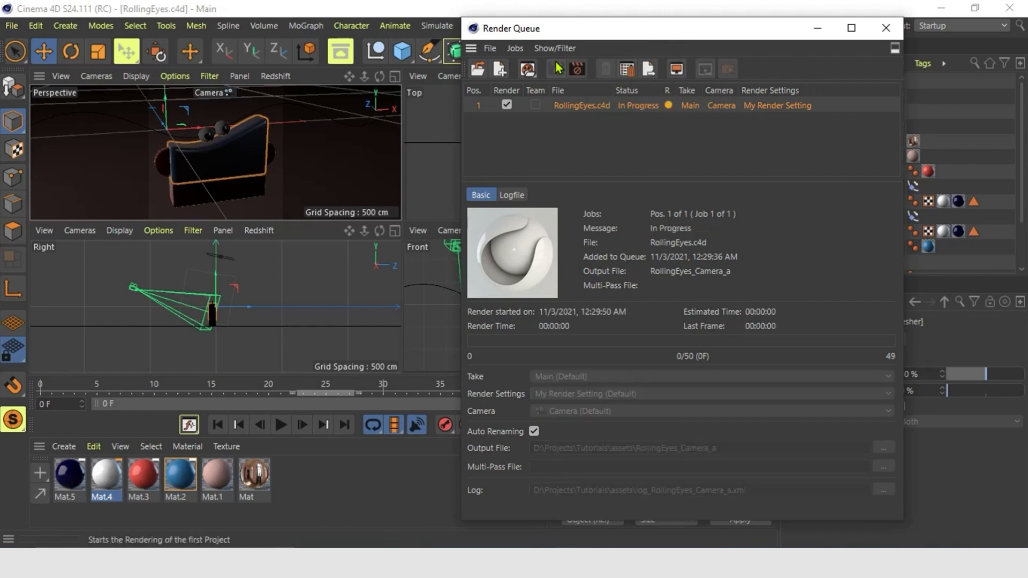